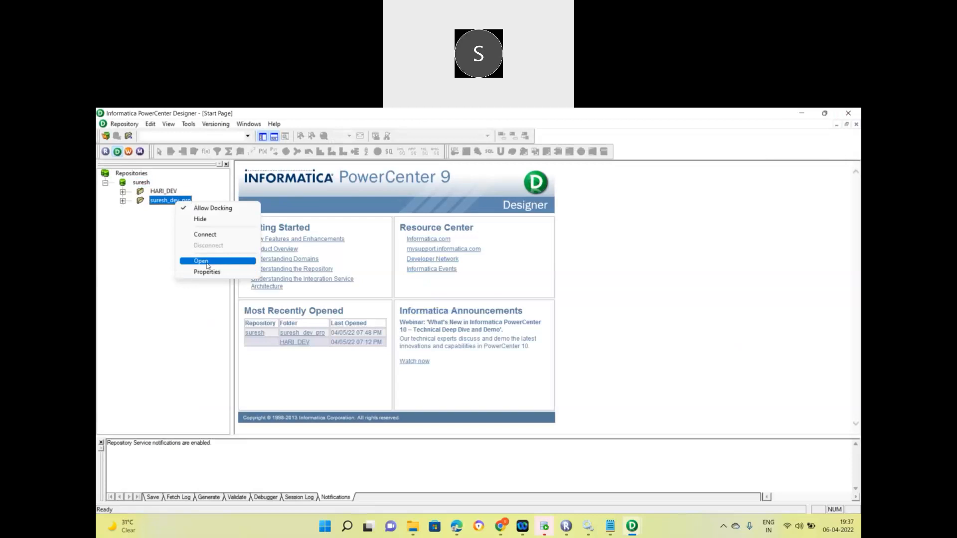
Open the suresh_dev_pro folder in Designer to display the m_Dept_Target mapping.
{"action": "left_click", "coordinate": [207, 261]}
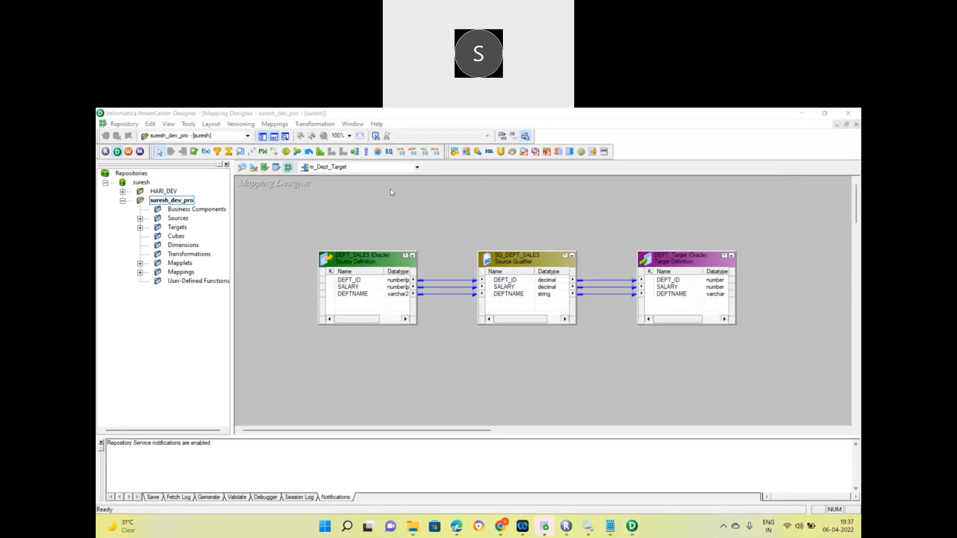
{"action": "left_click", "coordinate": [368, 217]}
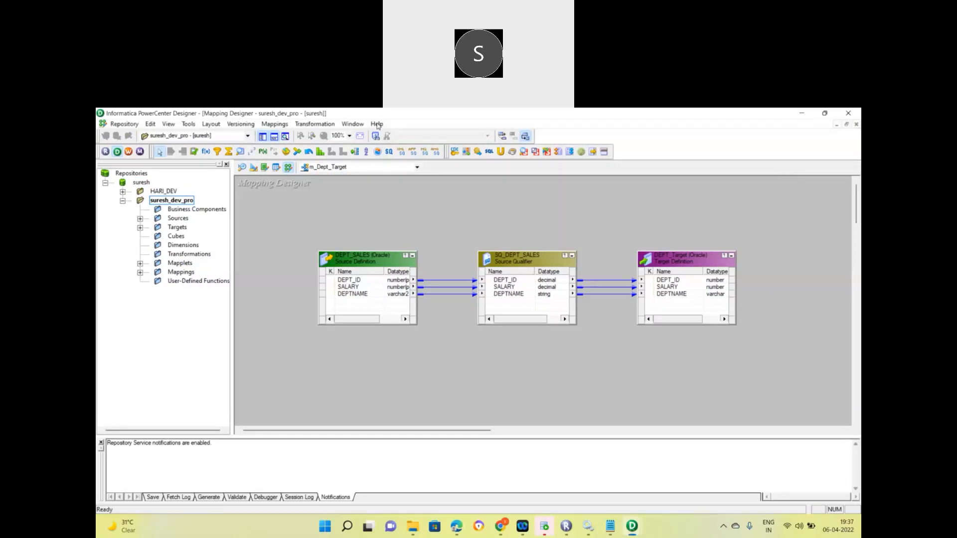
{"action": "left_click", "coordinate": [632, 526]}
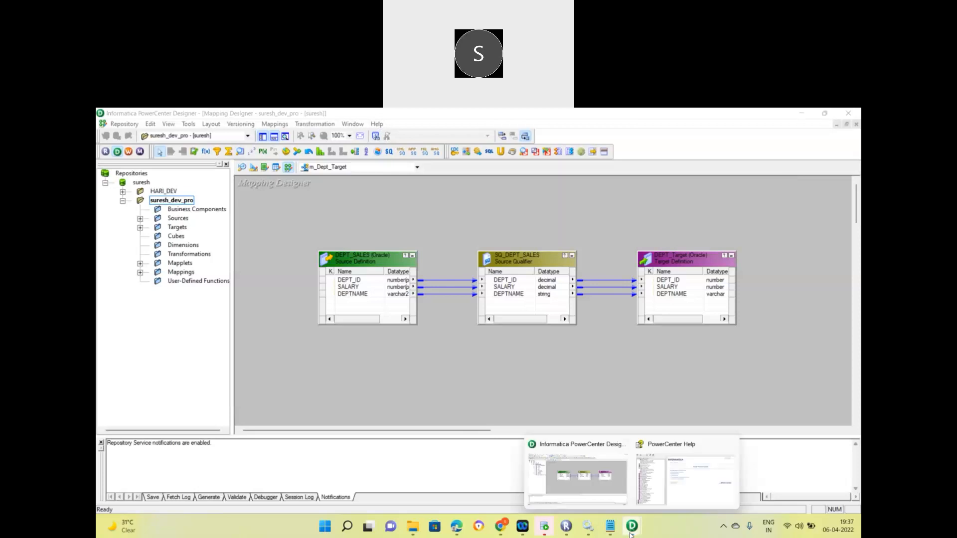
Open the PowerCenter Help contents from the Designer's Help menu.
{"action": "left_click", "coordinate": [673, 493]}
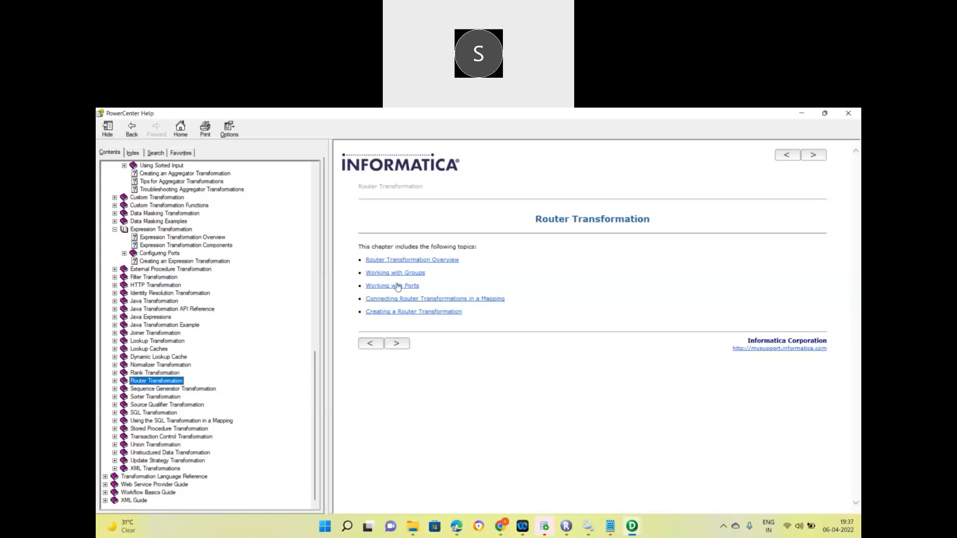
{"action": "left_click", "coordinate": [636, 531]}
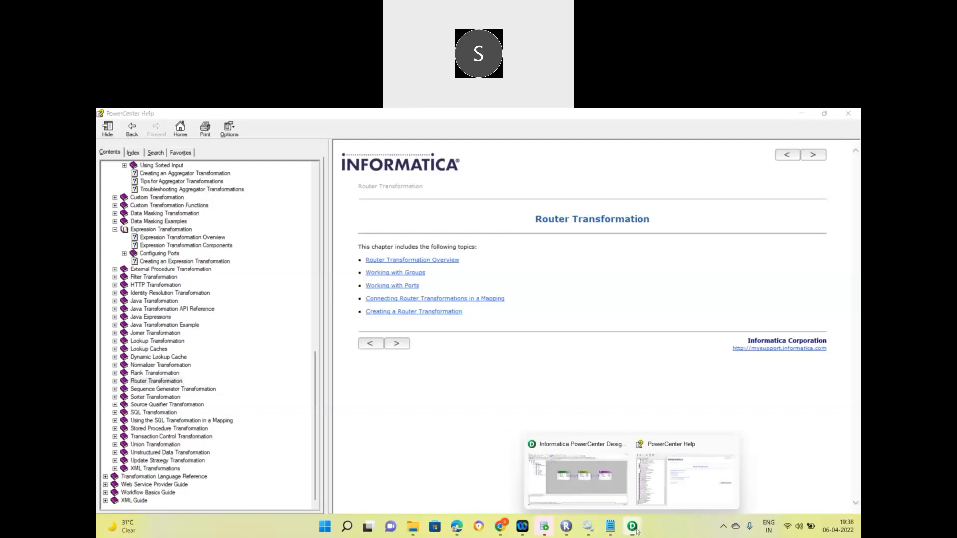
{"action": "left_click", "coordinate": [612, 491]}
{"action": "left_click", "coordinate": [378, 124]}
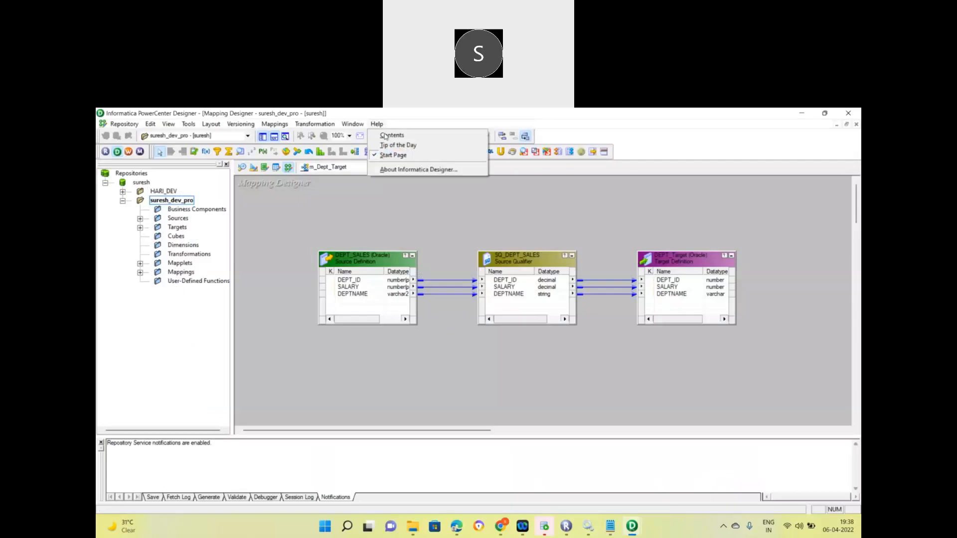
{"action": "left_click", "coordinate": [390, 135]}
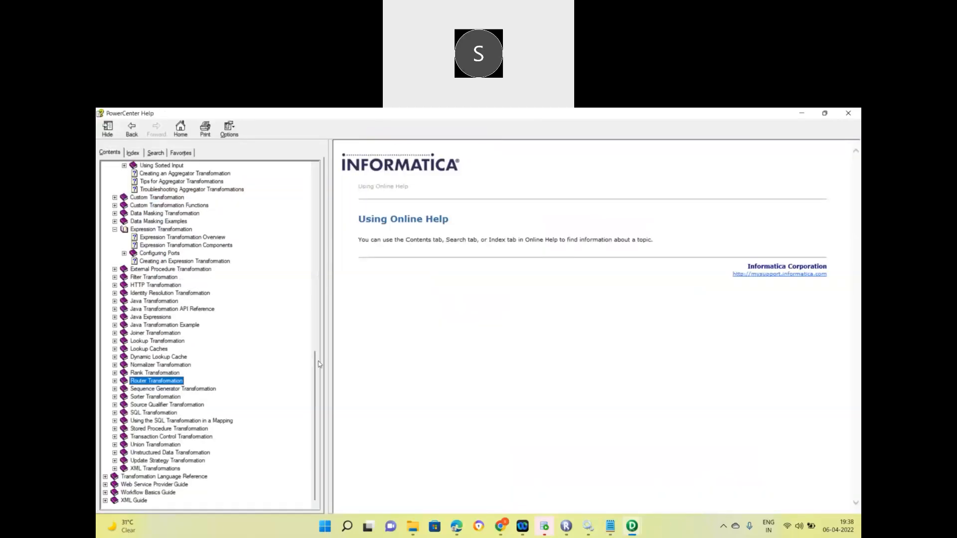
Browse the Transformation Guide, collapsing the Aggregator and Expression topics, then minimize Help.
{"action": "left_click_drag", "start_coordinate": [322, 248], "coordinate": [315, 177]}
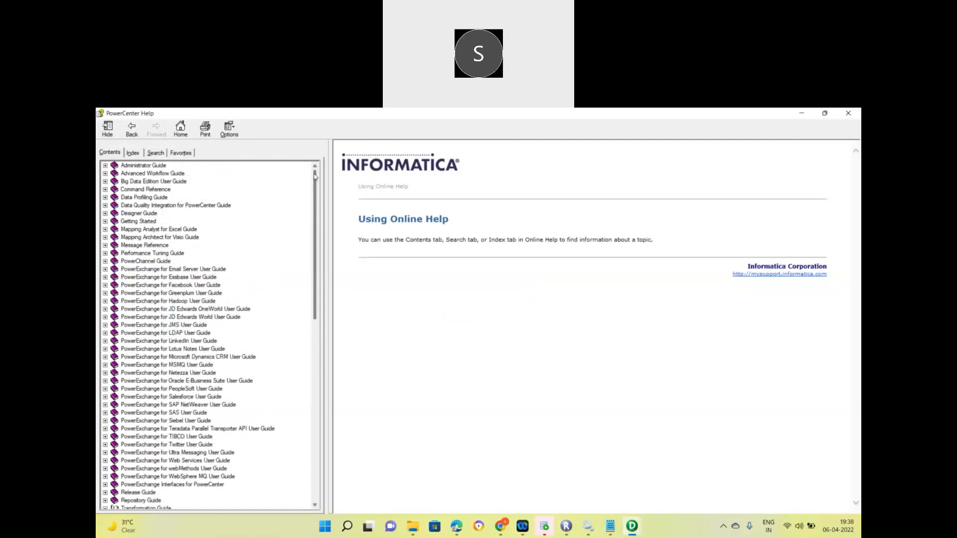
{"action": "left_click_drag", "start_coordinate": [313, 187], "coordinate": [320, 296]}
{"action": "left_click", "coordinate": [104, 262]}
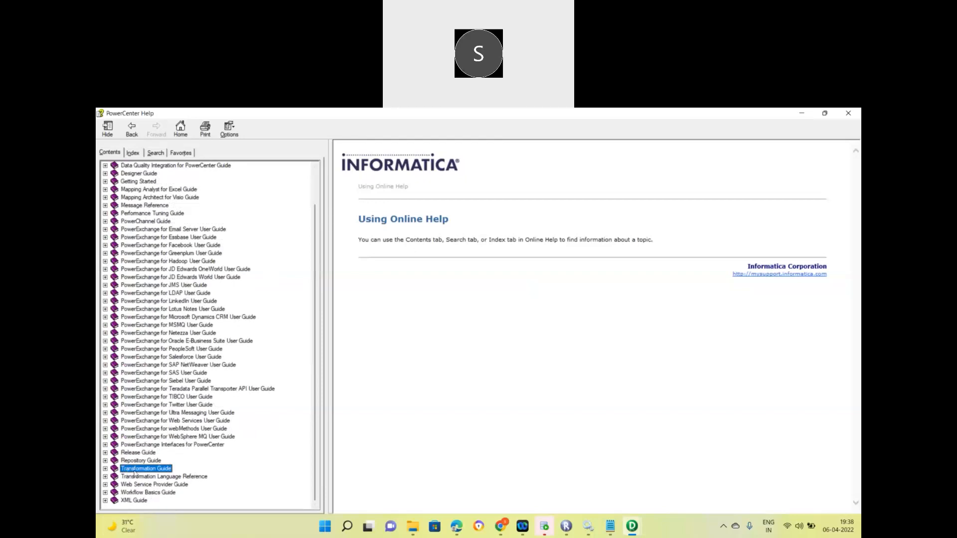
{"action": "left_click", "coordinate": [104, 469]}
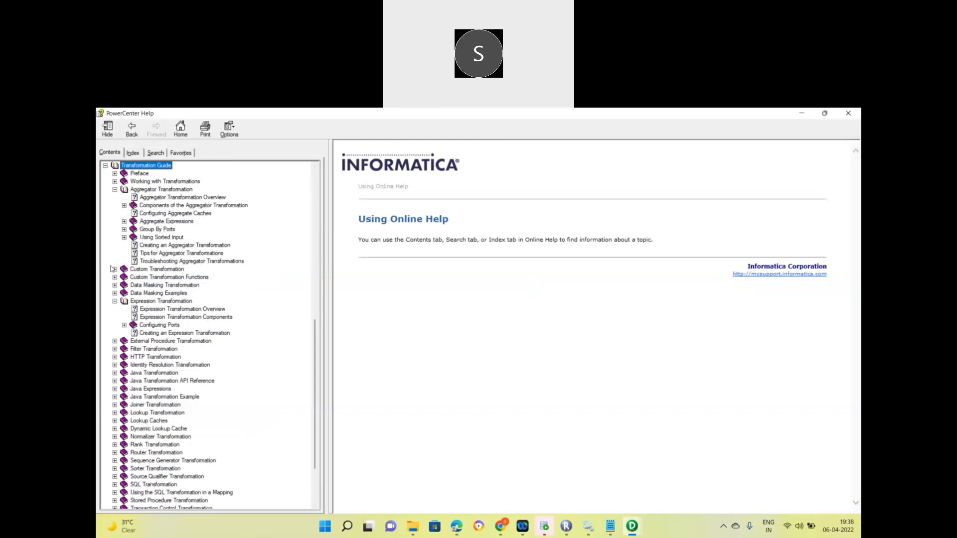
{"action": "left_click", "coordinate": [115, 190]}
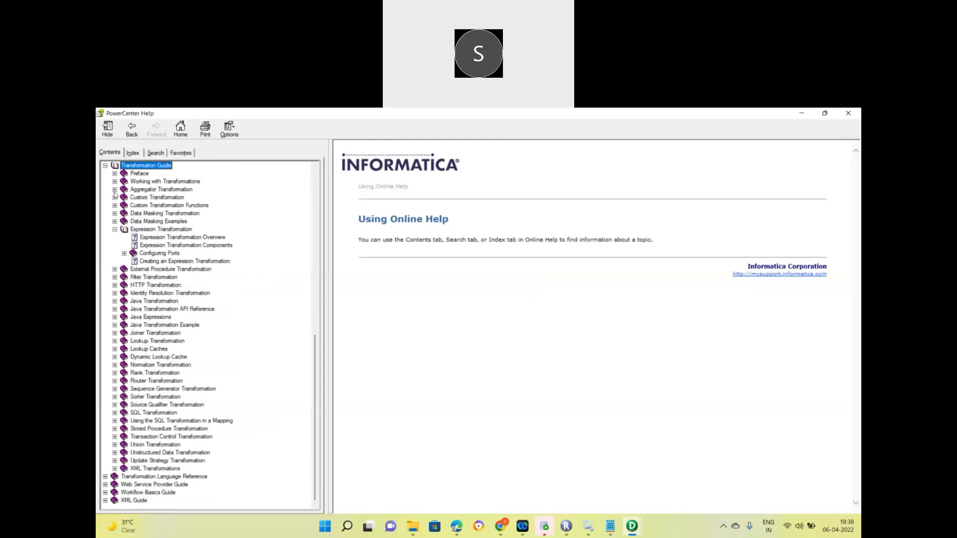
{"action": "left_click", "coordinate": [114, 229]}
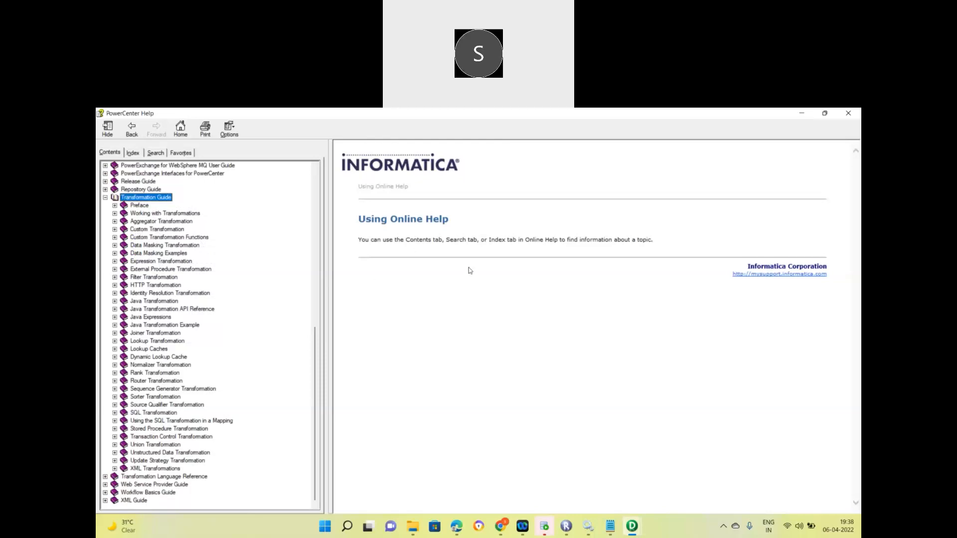
{"action": "left_click", "coordinate": [793, 183]}
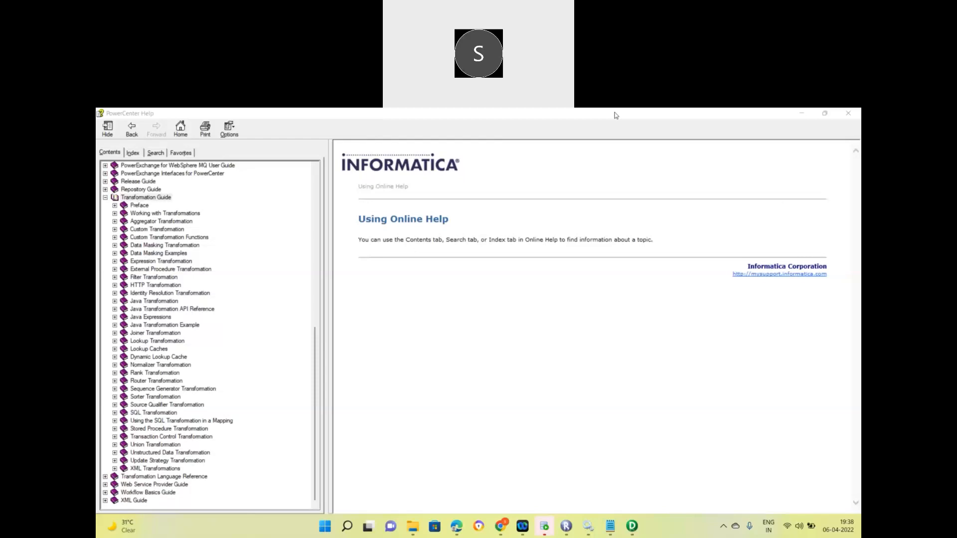
{"action": "left_click", "coordinate": [803, 114]}
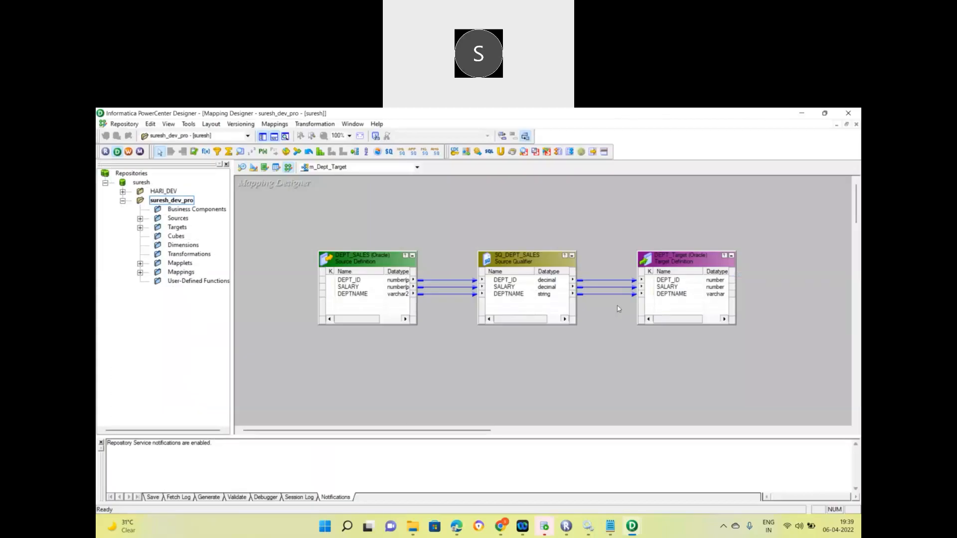
Expand Mappings, select m_Dept_Target, and launch Workflow Manager with wf_s_m_Dept_Target.
{"action": "left_click", "coordinate": [140, 273]}
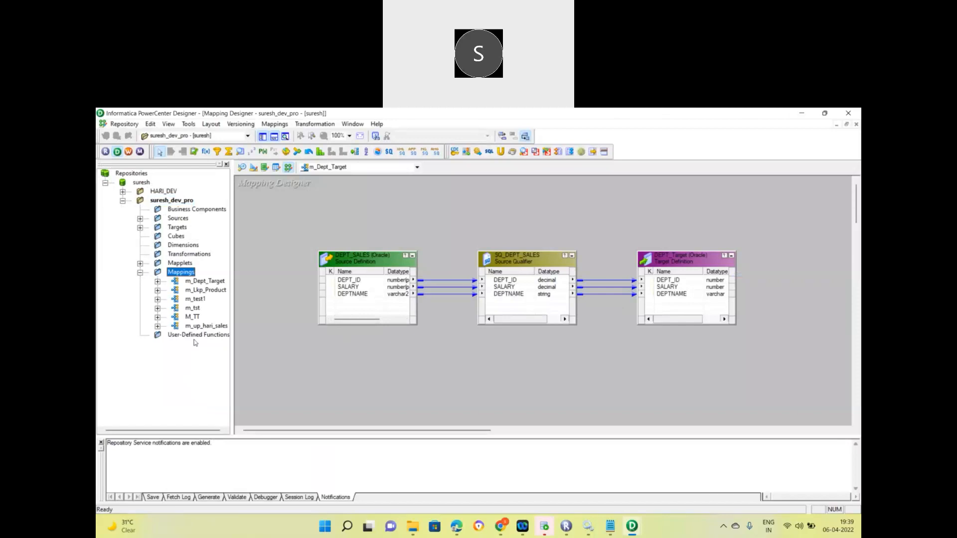
{"action": "left_click", "coordinate": [208, 327]}
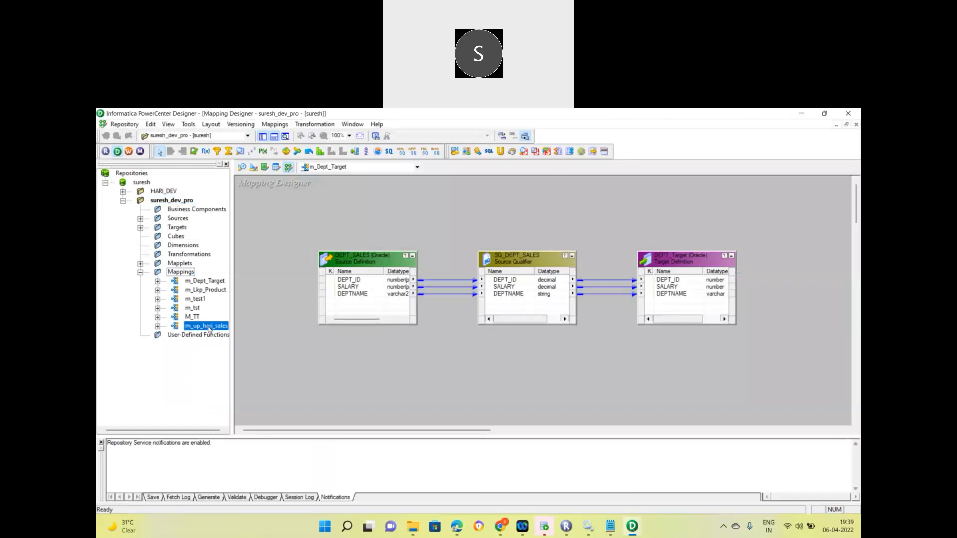
{"action": "left_click", "coordinate": [202, 281]}
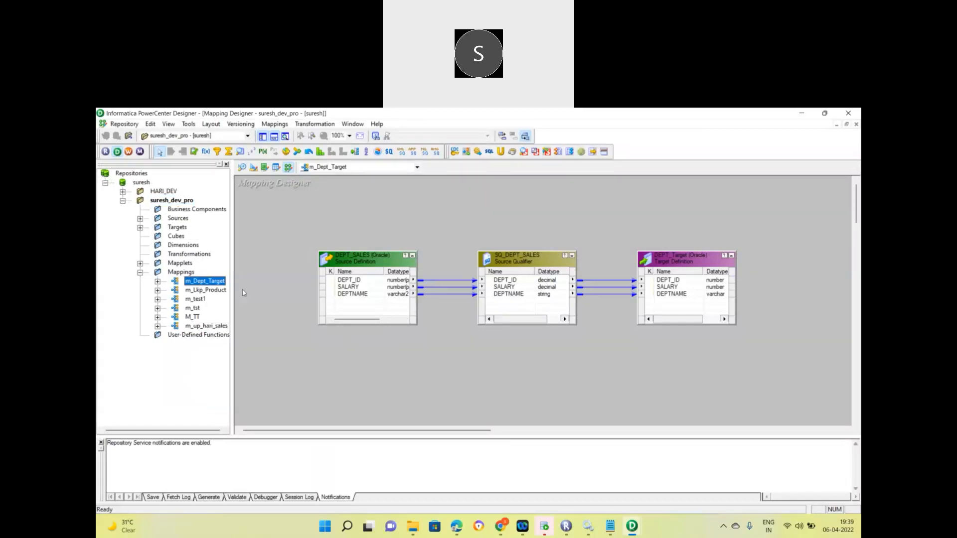
{"action": "left_click", "coordinate": [192, 317]}
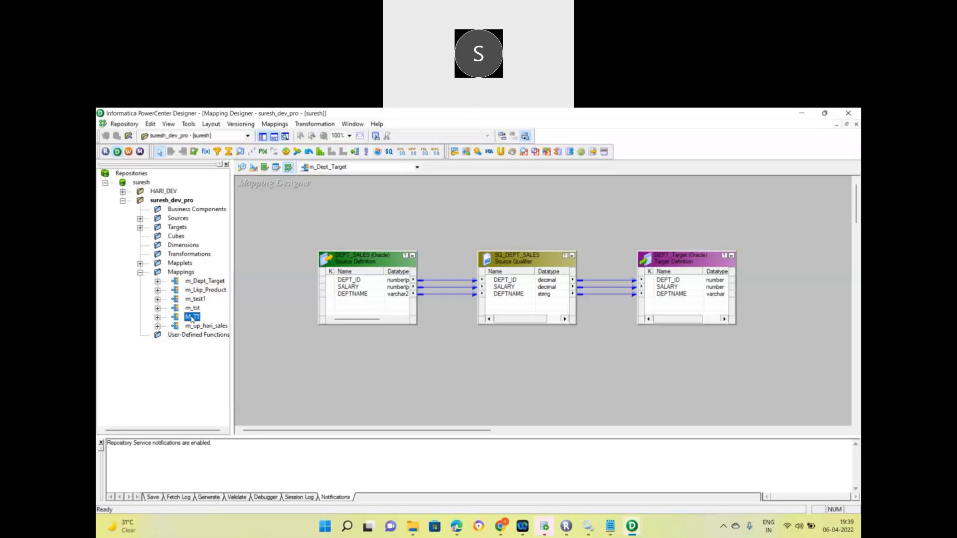
{"action": "left_click", "coordinate": [193, 282]}
{"action": "left_click", "coordinate": [128, 153]}
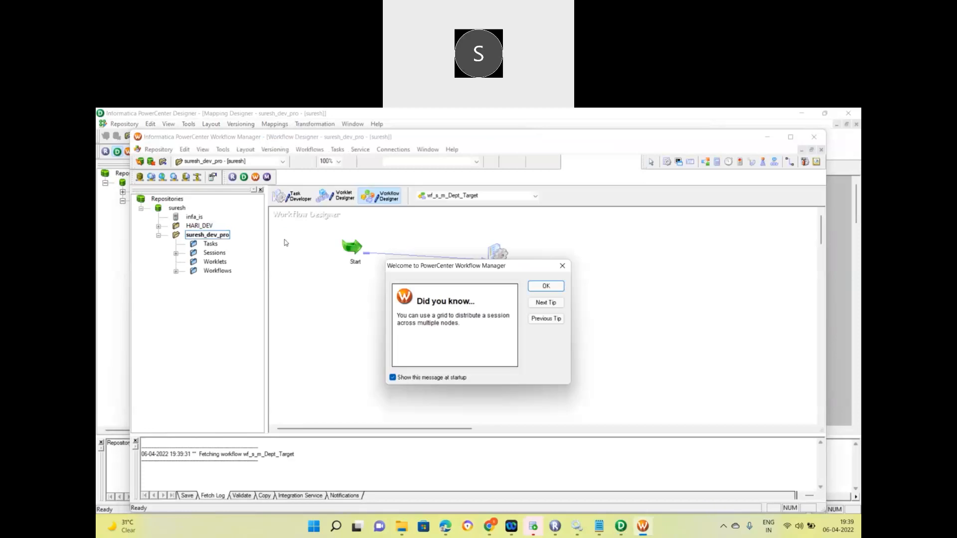
Enable 'Fail parent if this task fails' on session s_m_Dept_Target and apply it.
{"action": "left_click", "coordinate": [545, 286]}
{"action": "left_click", "coordinate": [791, 137]}
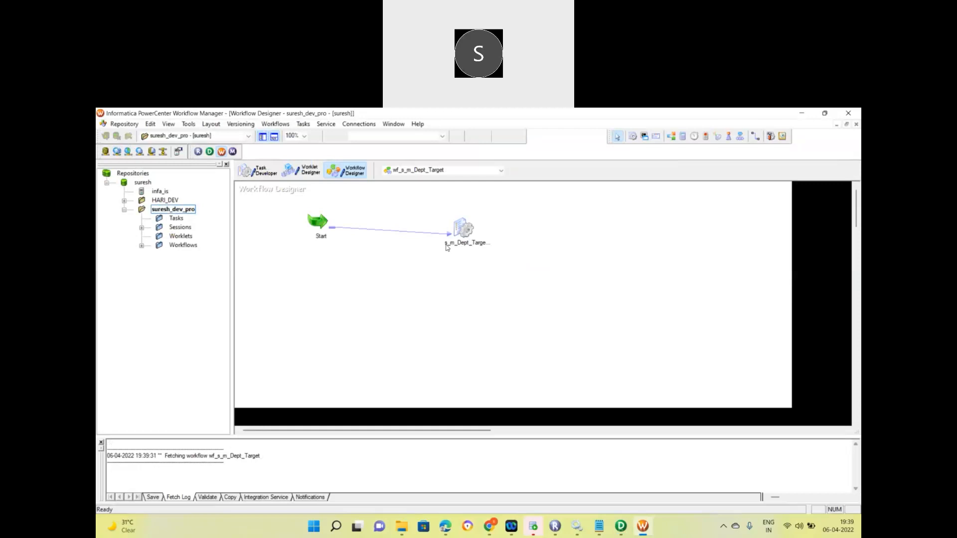
{"action": "left_click", "coordinate": [142, 246]}
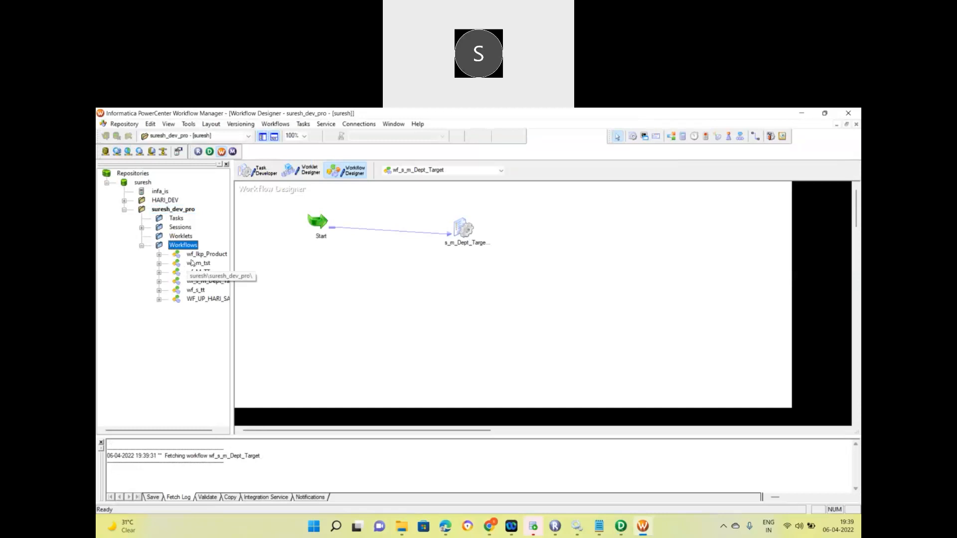
{"action": "double_click", "coordinate": [465, 227]}
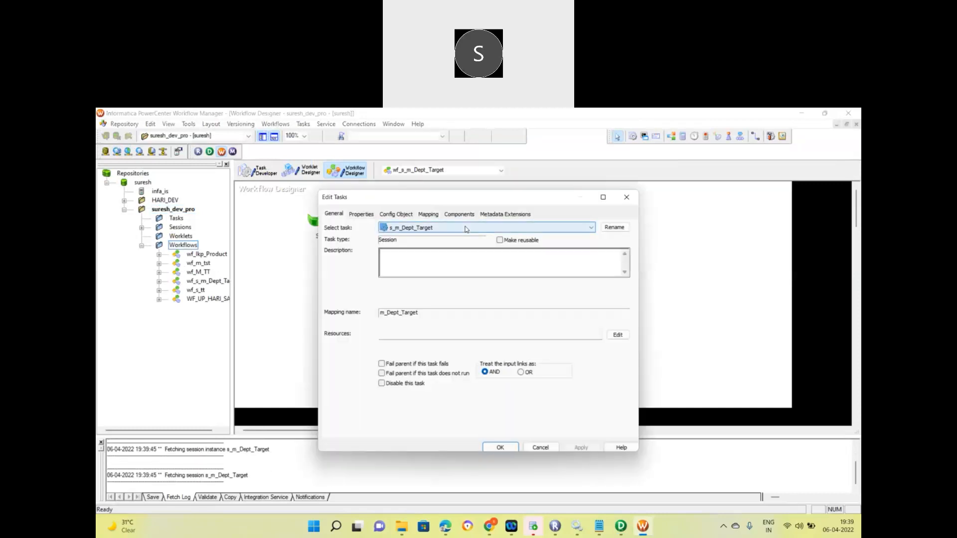
{"action": "left_click", "coordinate": [426, 364]}
{"action": "left_click", "coordinate": [580, 447]}
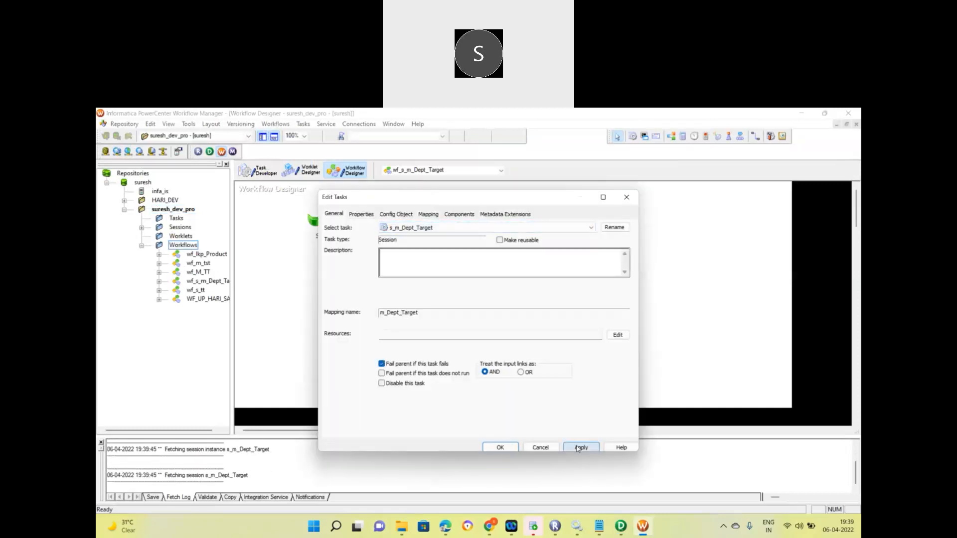
{"action": "left_click", "coordinate": [499, 448]}
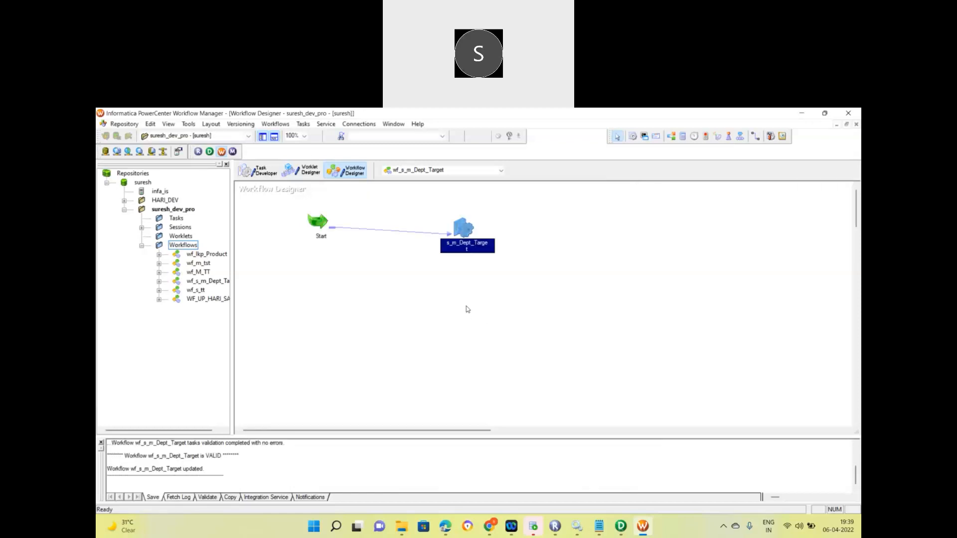
Start the wf_s_m_Dept_Target workflow and allow Workflow Monitor through the firewall.
{"action": "right_click", "coordinate": [466, 307]}
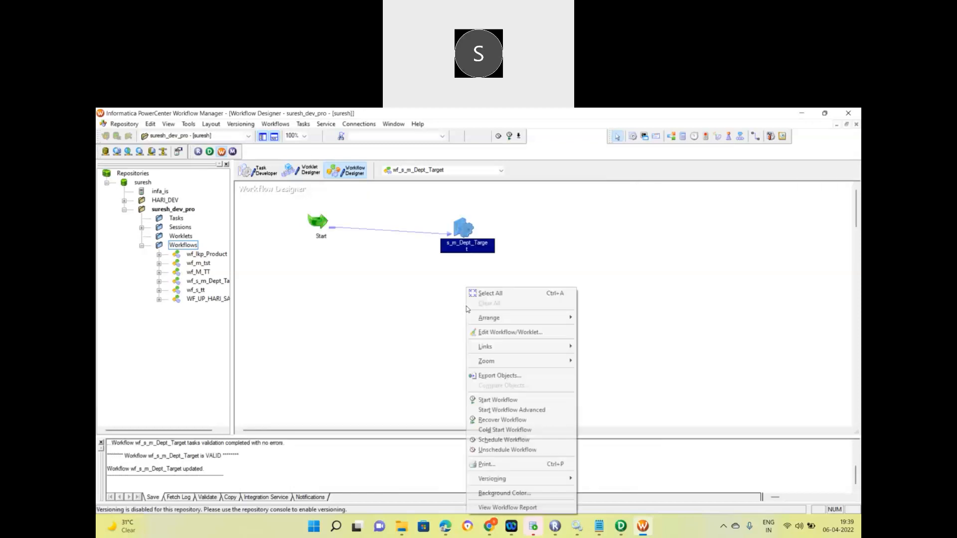
{"action": "left_click", "coordinate": [493, 401]}
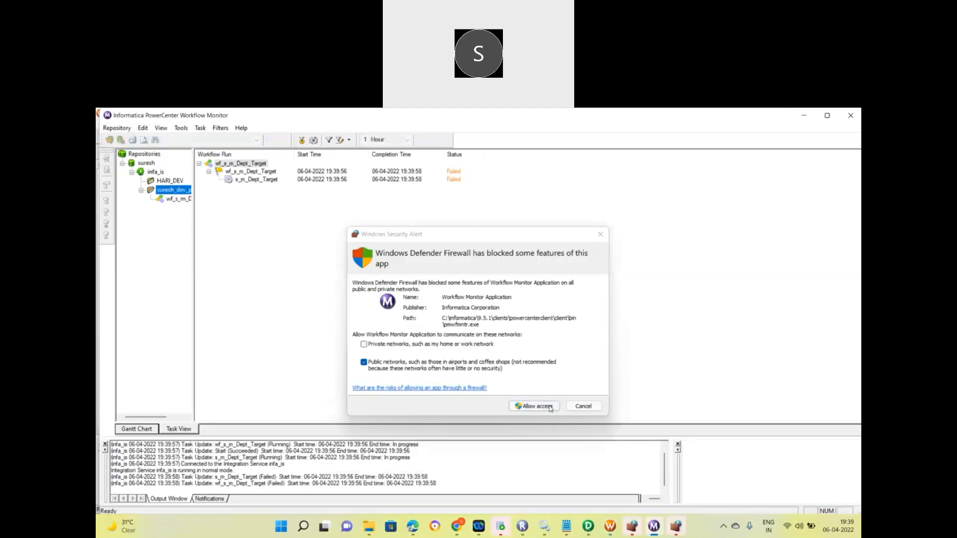
{"action": "left_click", "coordinate": [549, 408]}
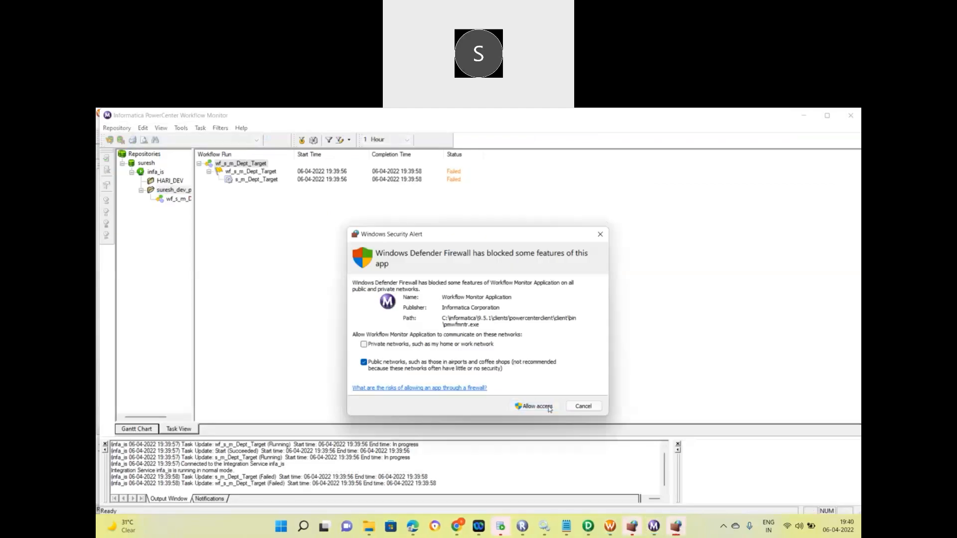
{"action": "left_click", "coordinate": [549, 408]}
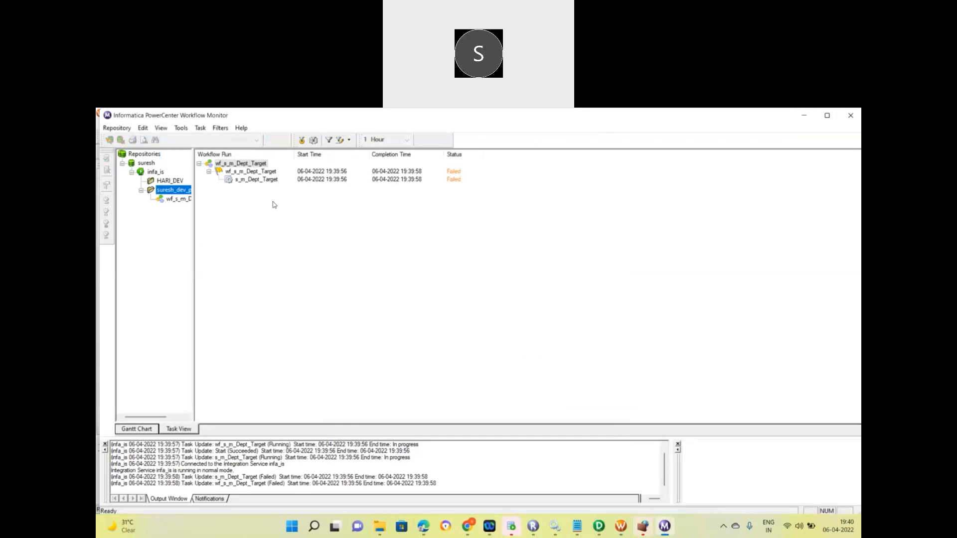
Enlarge the s_m_Dept_Target run details and expand the ORA-00942 first error.
{"action": "left_click", "coordinate": [257, 179]}
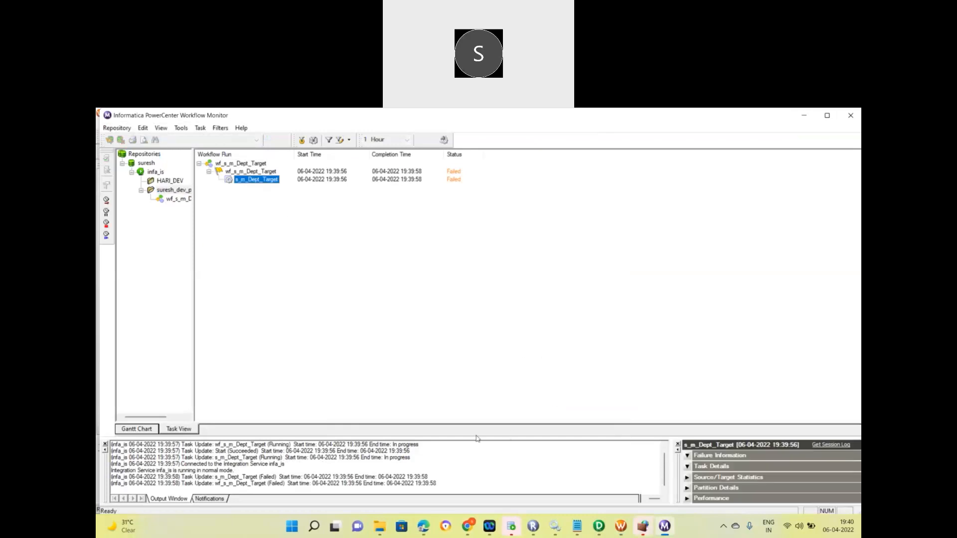
{"action": "left_click_drag", "start_coordinate": [474, 436], "coordinate": [448, 370]}
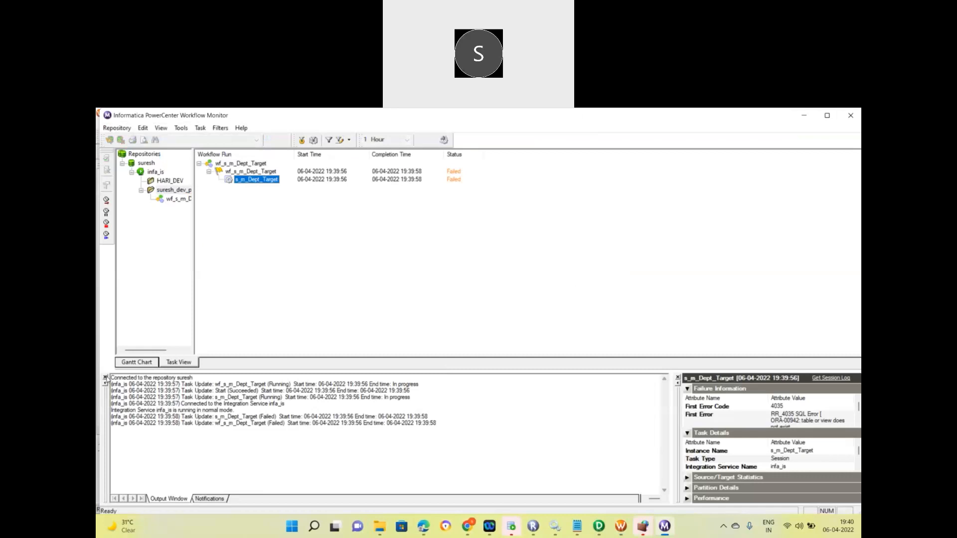
{"action": "left_click", "coordinate": [105, 378]}
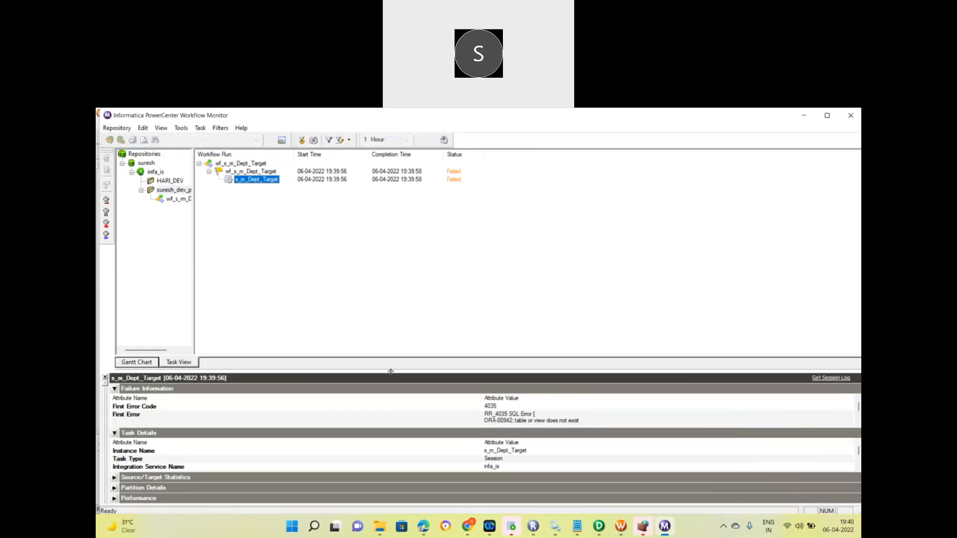
{"action": "left_click_drag", "start_coordinate": [390, 371], "coordinate": [384, 313]}
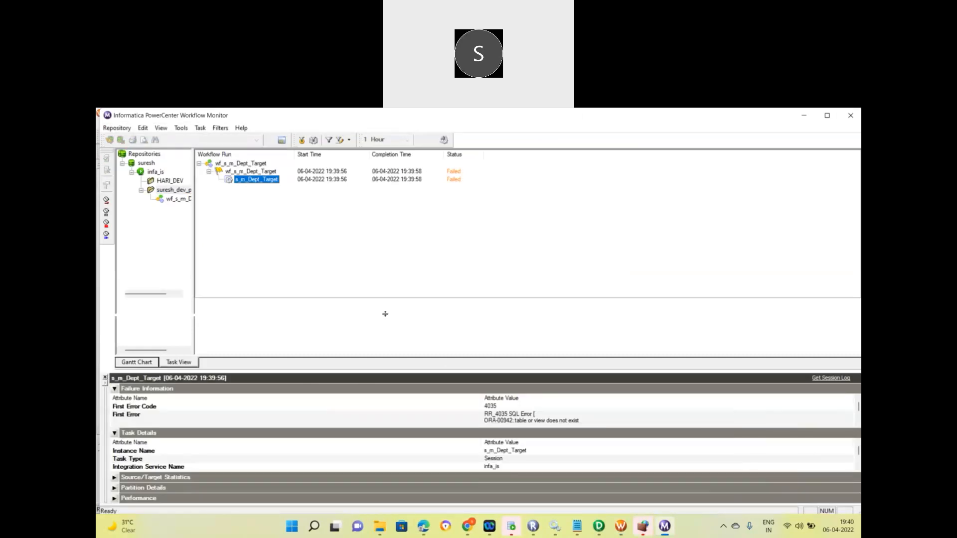
{"action": "left_click", "coordinate": [524, 395]}
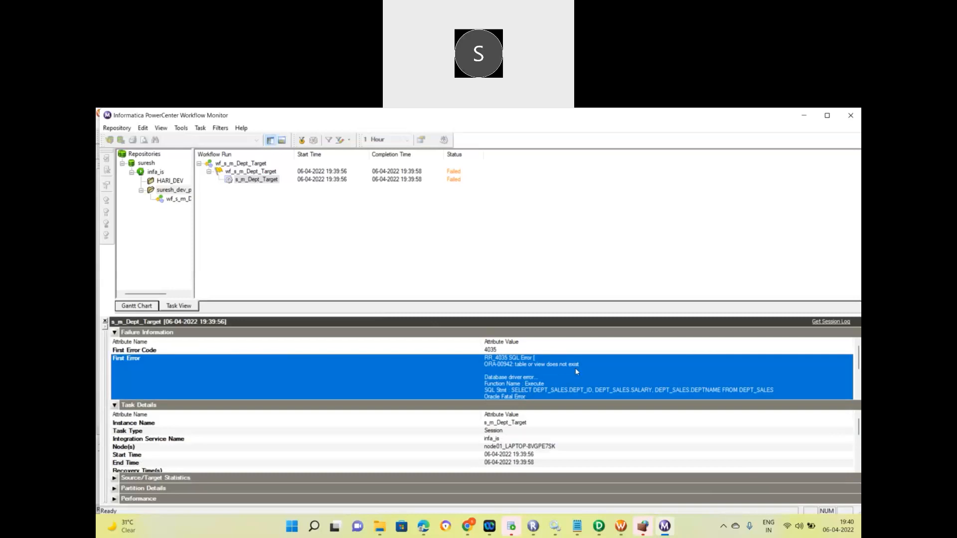
{"action": "left_click", "coordinate": [621, 527]}
Select the workflow execution start message in the Output window, then return to Workflow Monitor.
{"action": "left_click", "coordinate": [465, 312]}
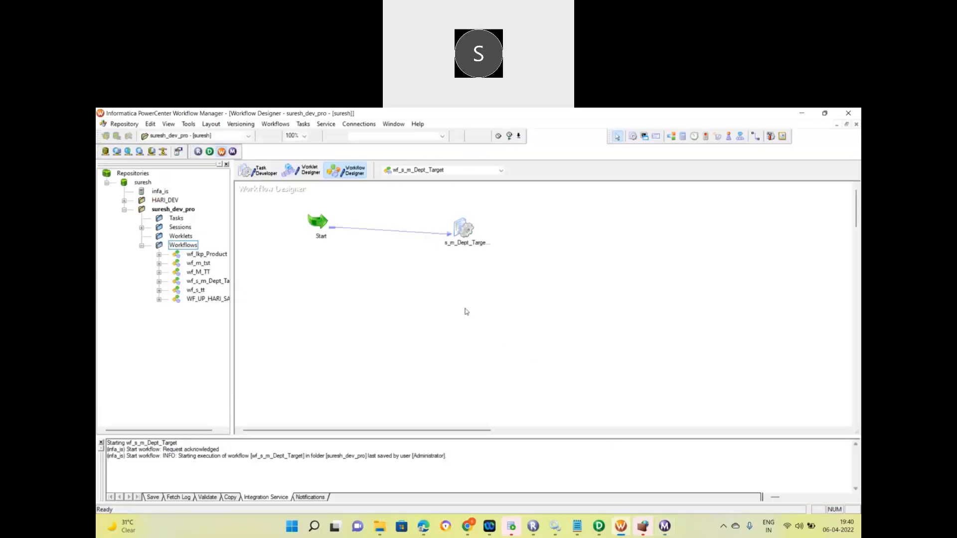
{"action": "right_click", "coordinate": [465, 311]}
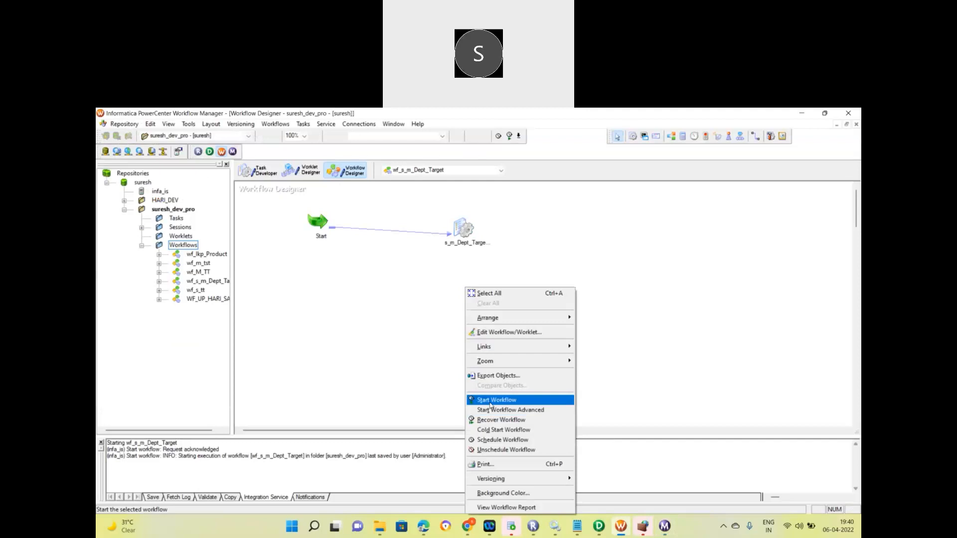
{"action": "left_click", "coordinate": [408, 397]}
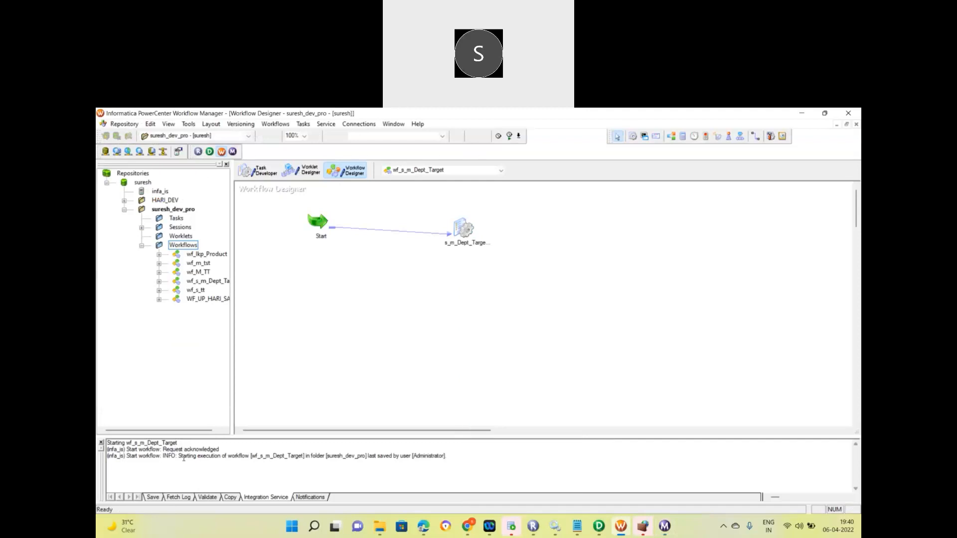
{"action": "double_click", "coordinate": [220, 455]}
{"action": "triple_click", "coordinate": [220, 457]}
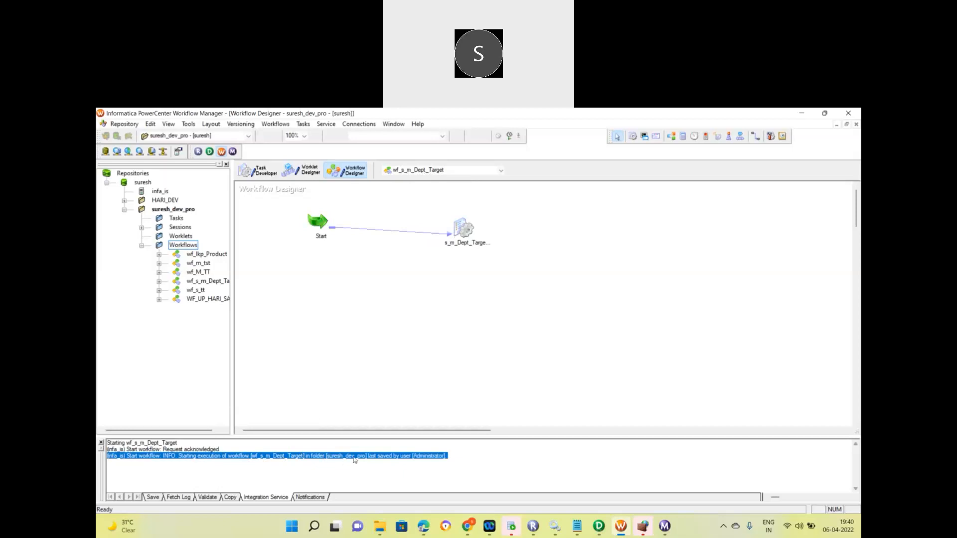
{"action": "left_click", "coordinate": [177, 209]}
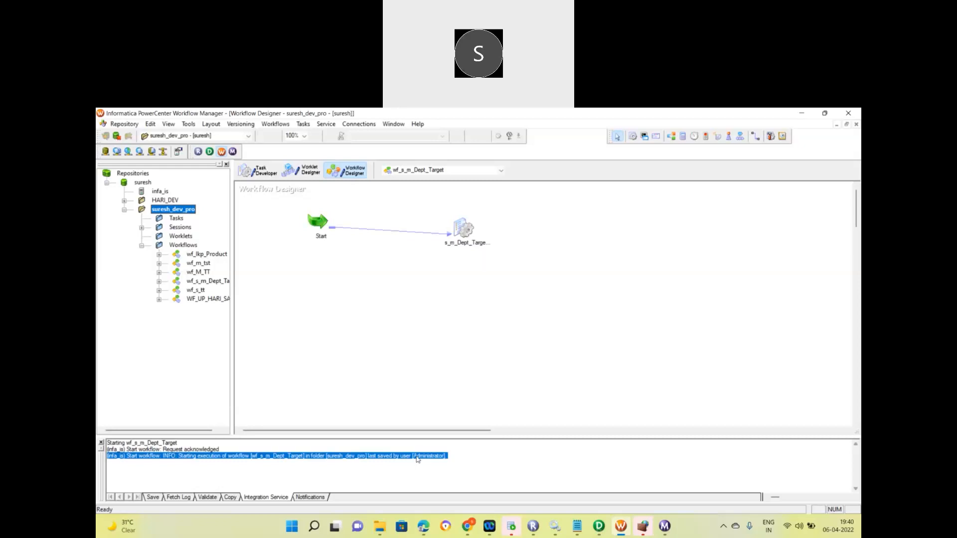
{"action": "left_click", "coordinate": [665, 526]}
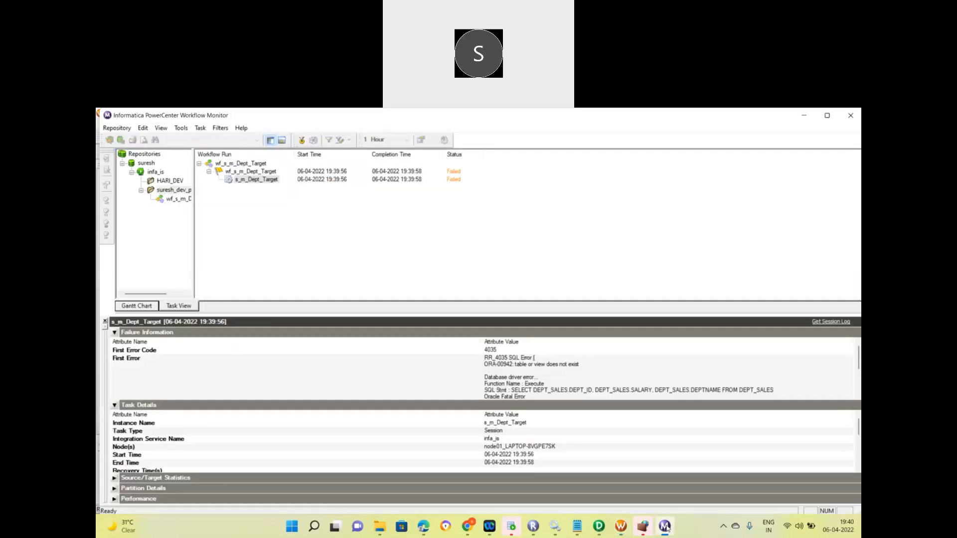
Open the s_m_Dept_Target session log maximized and copy its RR_4035 error entry.
{"action": "left_click", "coordinate": [245, 183]}
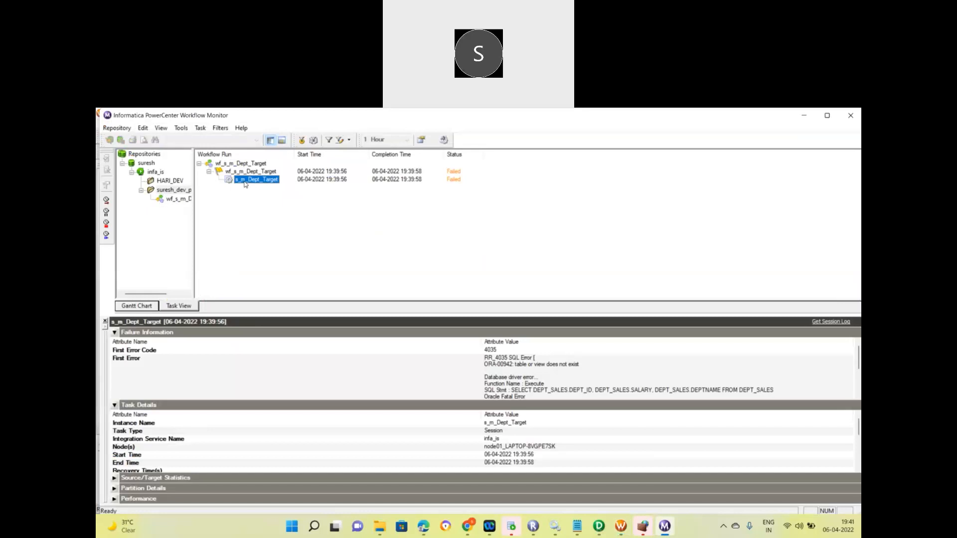
{"action": "right_click", "coordinate": [245, 185]}
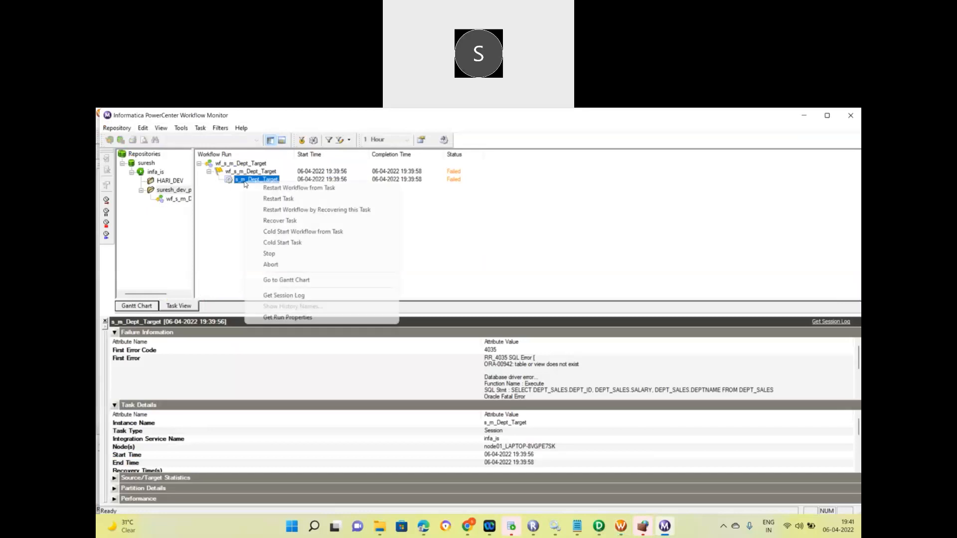
{"action": "left_click", "coordinate": [272, 297]}
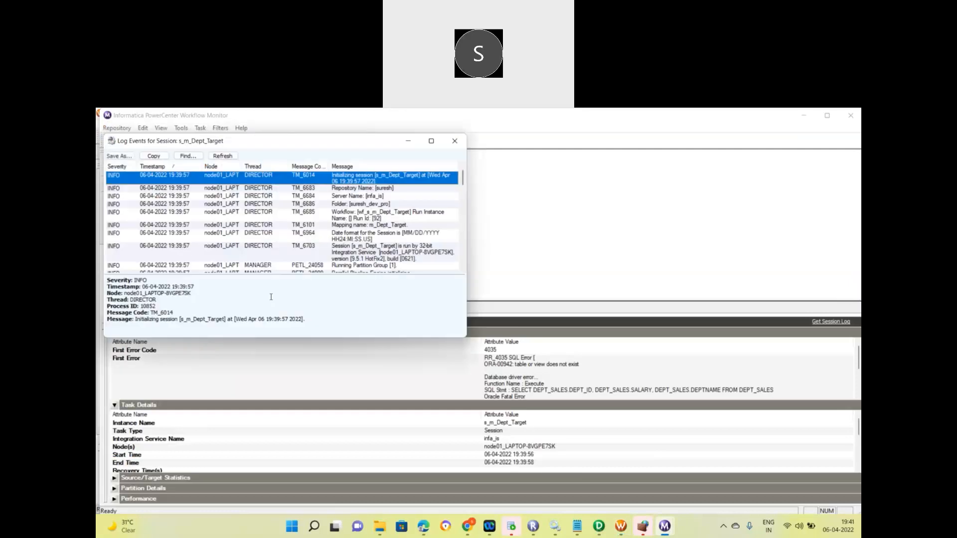
{"action": "left_click", "coordinate": [431, 143]}
{"action": "key", "text": "e"}
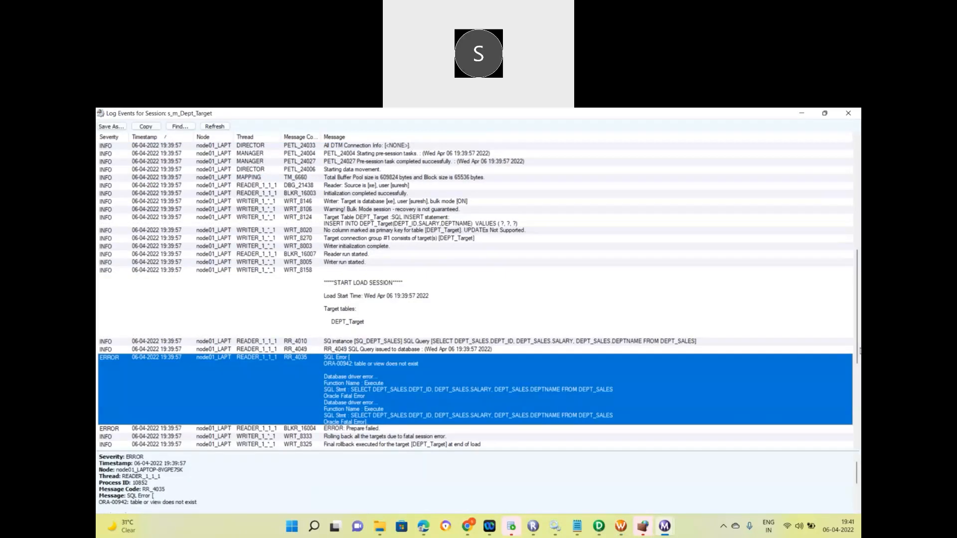
{"action": "scroll", "coordinate": [859, 401], "scroll_direction": "down", "scroll_amount": 3}
{"action": "scroll", "coordinate": [859, 402], "scroll_direction": "down", "scroll_amount": 2}
{"action": "scroll", "coordinate": [859, 399], "scroll_direction": "up", "scroll_amount": 2}
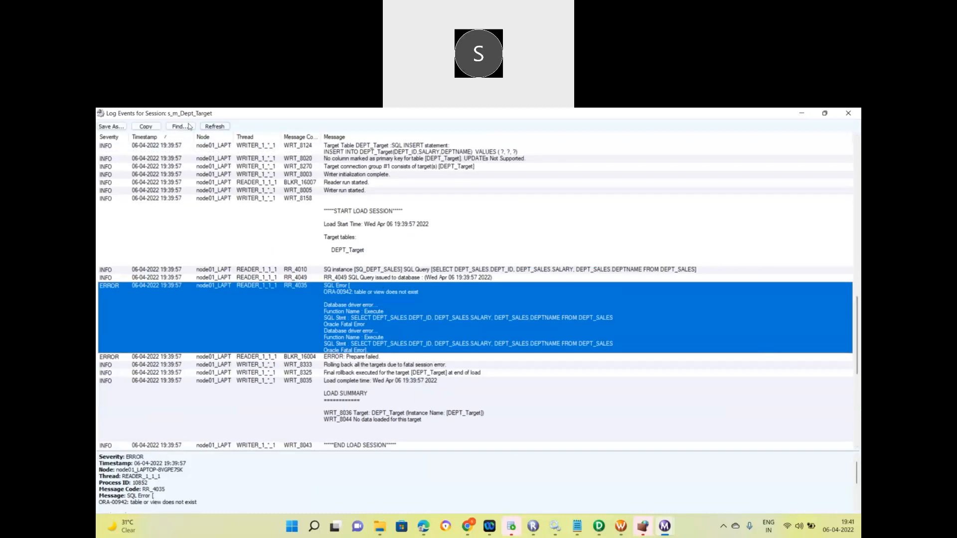
{"action": "left_click", "coordinate": [148, 130]}
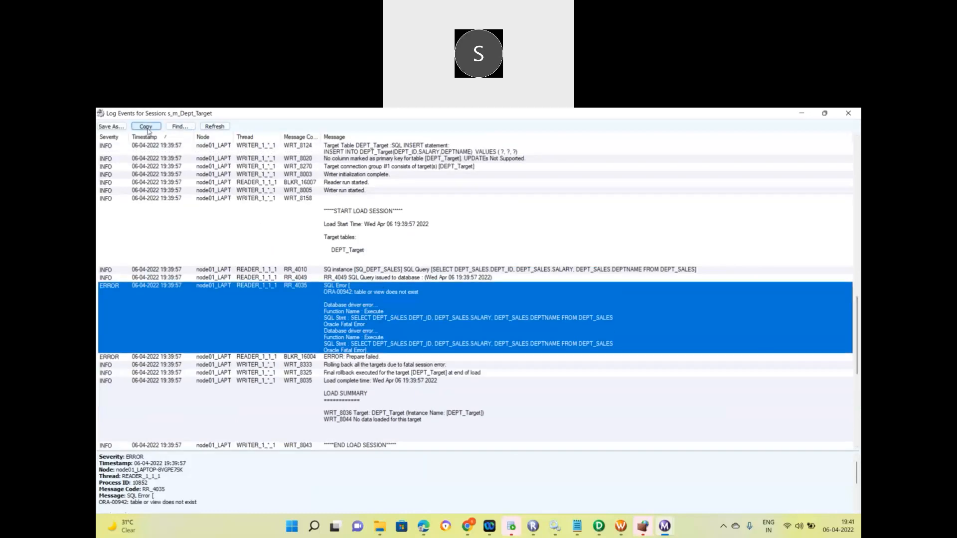
Paste the copied RR_4035 error below the Table to Table notes in Notepad.
{"action": "left_click", "coordinate": [576, 527]}
{"action": "scroll", "coordinate": [485, 494], "scroll_direction": "down", "scroll_amount": 4}
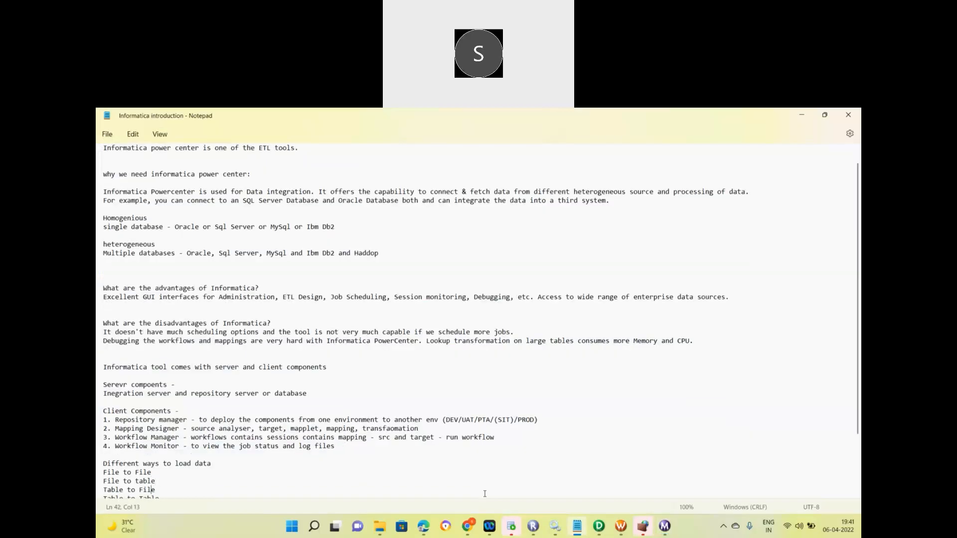
{"action": "key", "text": "Return"}
{"action": "key", "text": "Return"}
{"action": "key", "text": "Return"}
{"action": "key", "text": "Return"}
{"action": "key", "text": "Return"}
{"action": "key", "text": "Return"}
{"action": "key", "text": "Return"}
{"action": "key", "text": "Return"}
{"action": "key", "text": "Return"}
{"action": "key", "text": "Return"}
{"action": "key", "text": "Return"}
{"action": "key", "text": "Return"}
{"action": "key", "text": "Return"}
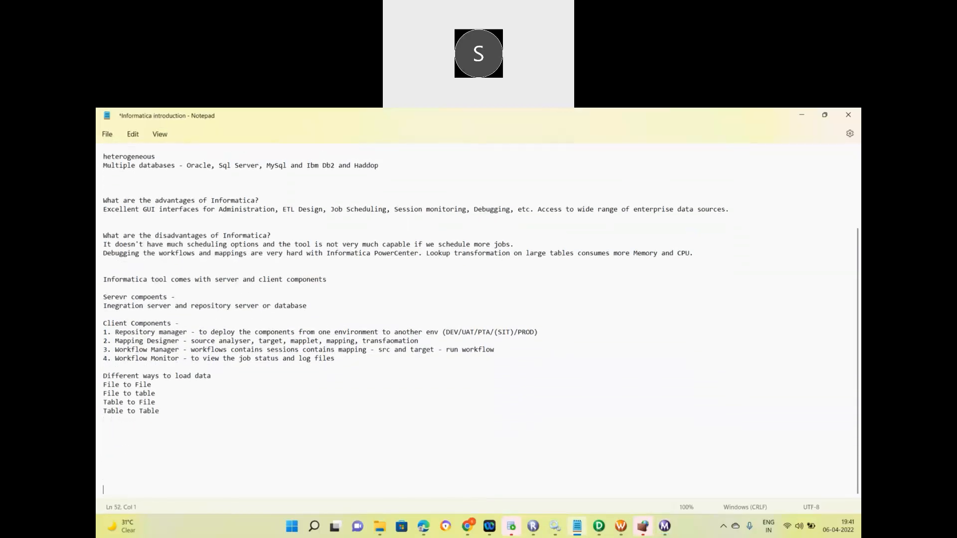
{"action": "key", "text": "BackSpace"}
{"action": "key", "text": "BackSpace"}
{"action": "key", "text": "BackSpace"}
{"action": "key", "text": "BackSpace"}
{"action": "key", "text": "BackSpace"}
{"action": "key", "text": "BackSpace"}
{"action": "key", "text": "BackSpace"}
{"action": "key", "text": "BackSpace"}
{"action": "key", "text": "BackSpace"}
{"action": "key", "text": "BackSpace"}
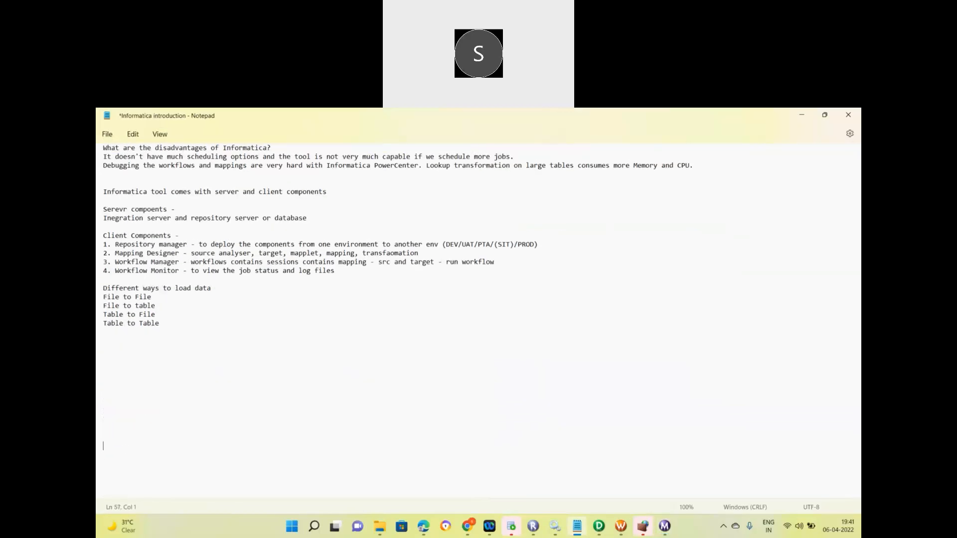
{"action": "key", "text": "BackSpace"}
{"action": "key", "text": "BackSpace"}
{"action": "key", "text": "BackSpace"}
{"action": "key", "text": "BackSpace"}
{"action": "key", "text": "BackSpace"}
{"action": "key", "text": "ctrl+v"}
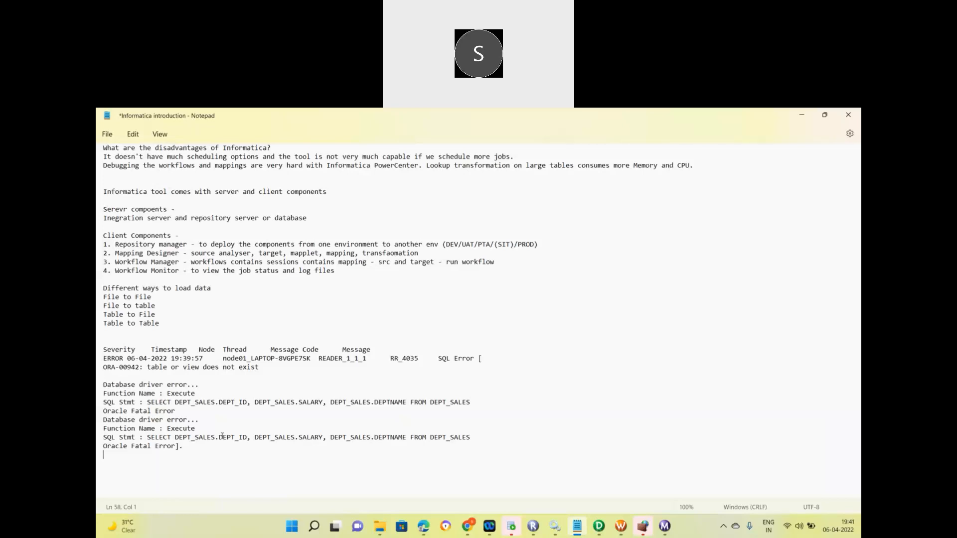
Highlight the ORA-00942 table-or-view message and the failing SELECT from DEPT_SALES.
{"action": "triple_click", "coordinate": [130, 384]}
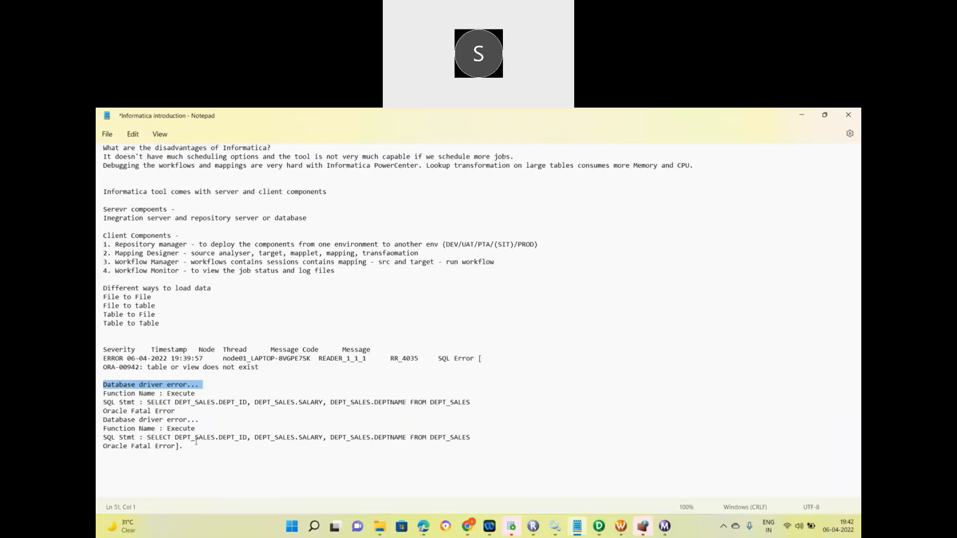
{"action": "left_click_drag", "start_coordinate": [149, 401], "coordinate": [187, 401]}
{"action": "left_click_drag", "start_coordinate": [148, 367], "coordinate": [262, 367]}
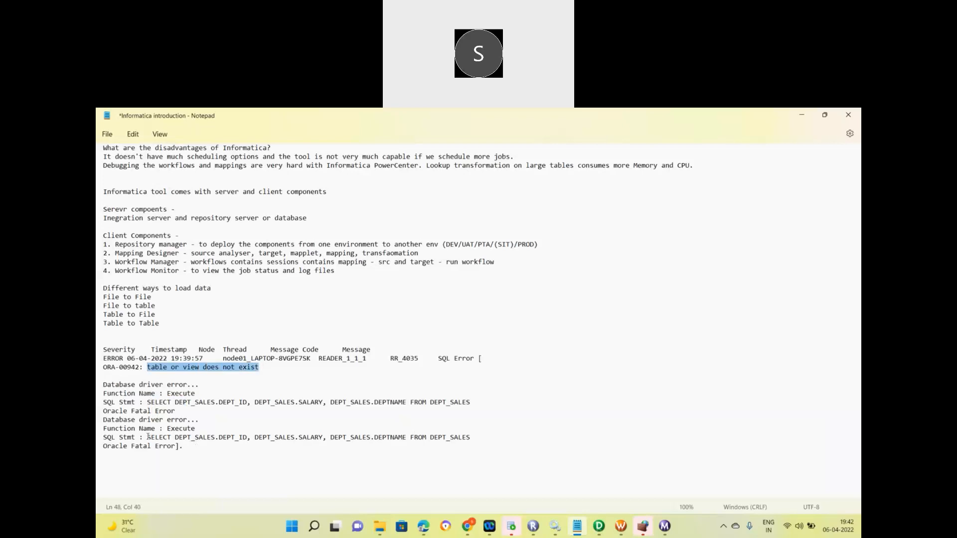
{"action": "left_click_drag", "start_coordinate": [148, 437], "coordinate": [450, 437]}
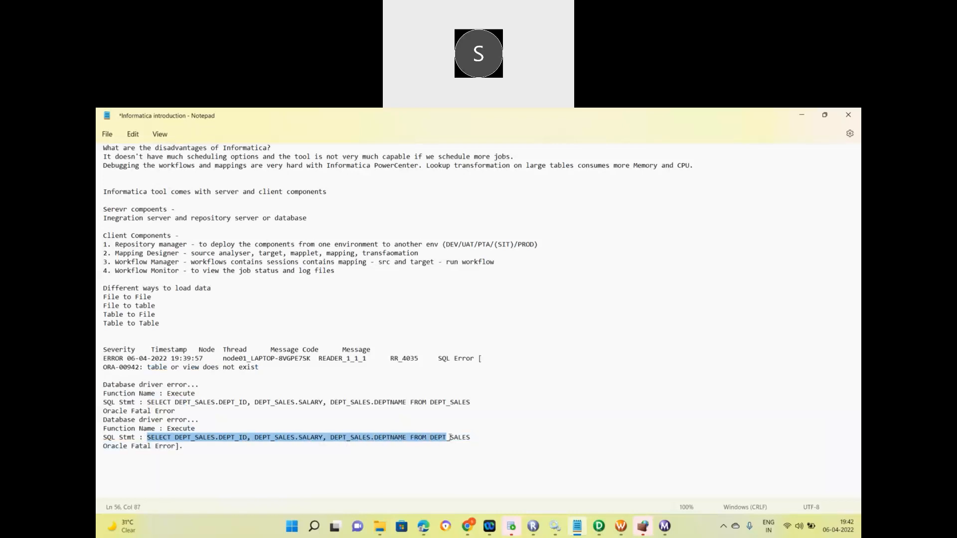
{"action": "triple_click", "coordinate": [450, 437]}
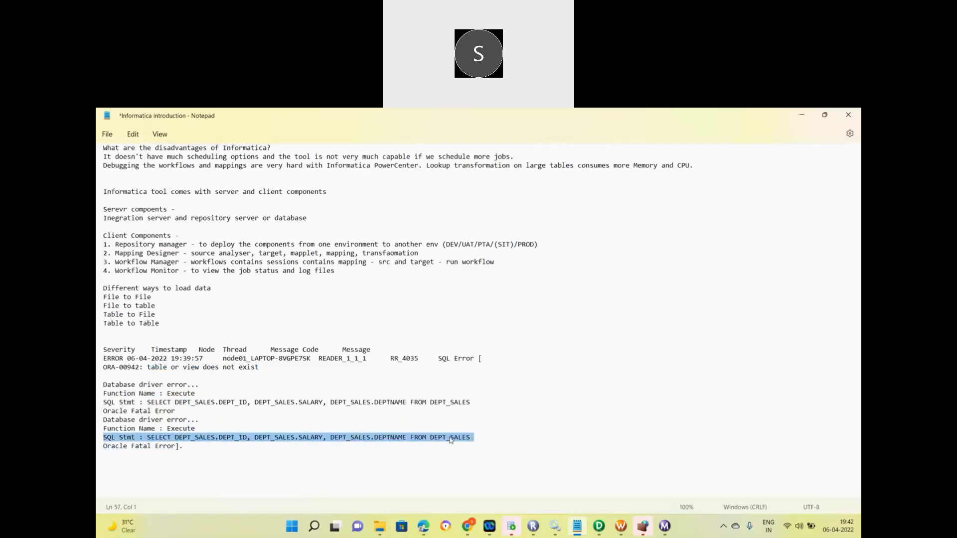
{"action": "triple_click", "coordinate": [190, 368]}
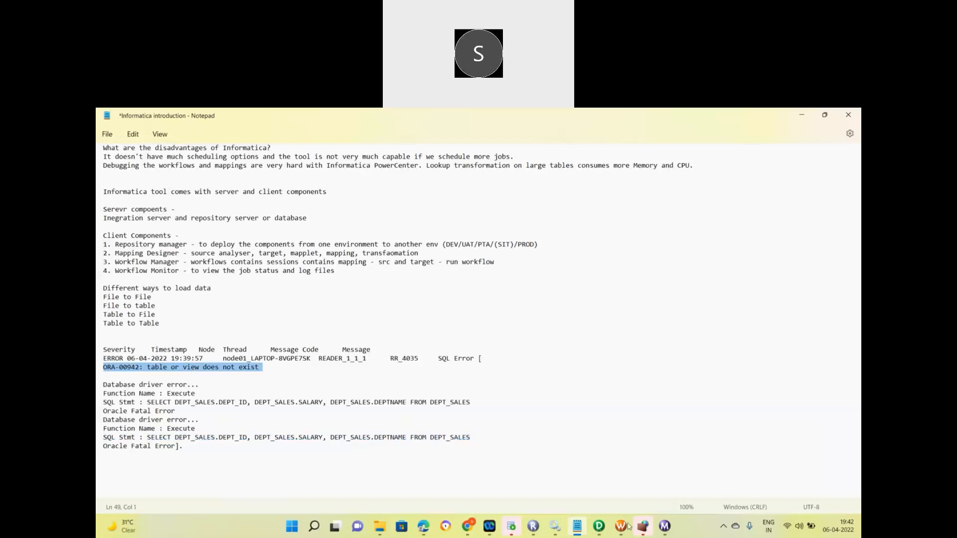
{"action": "mouse_move", "coordinate": [664, 529]}
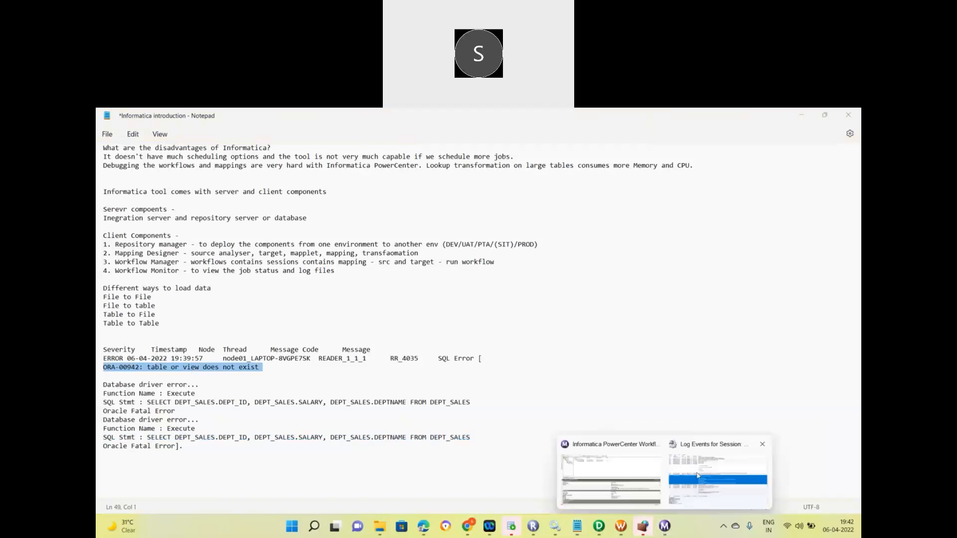
Bring back the session log and select the Server Name infa_is entry at the top.
{"action": "left_click", "coordinate": [697, 475]}
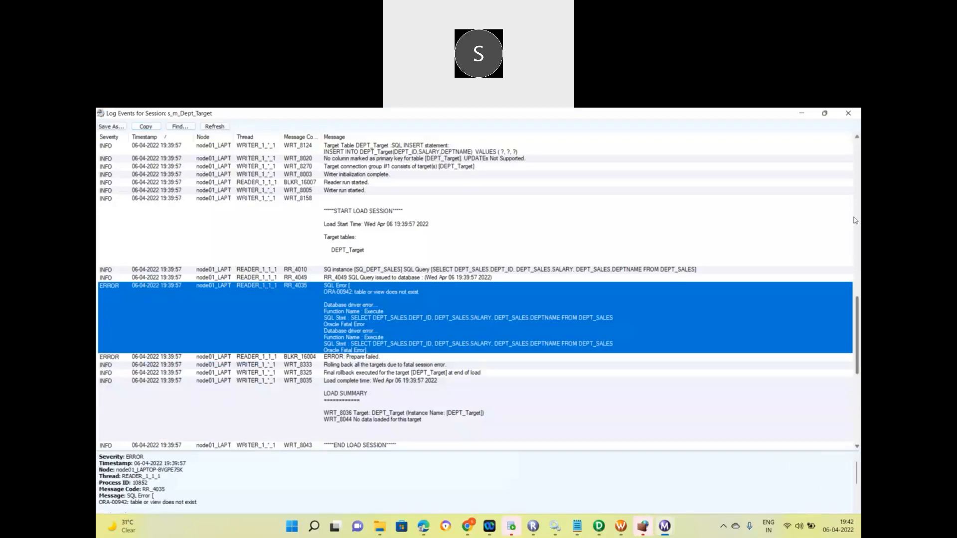
{"action": "scroll", "coordinate": [502, 203], "scroll_direction": "up", "scroll_amount": 10}
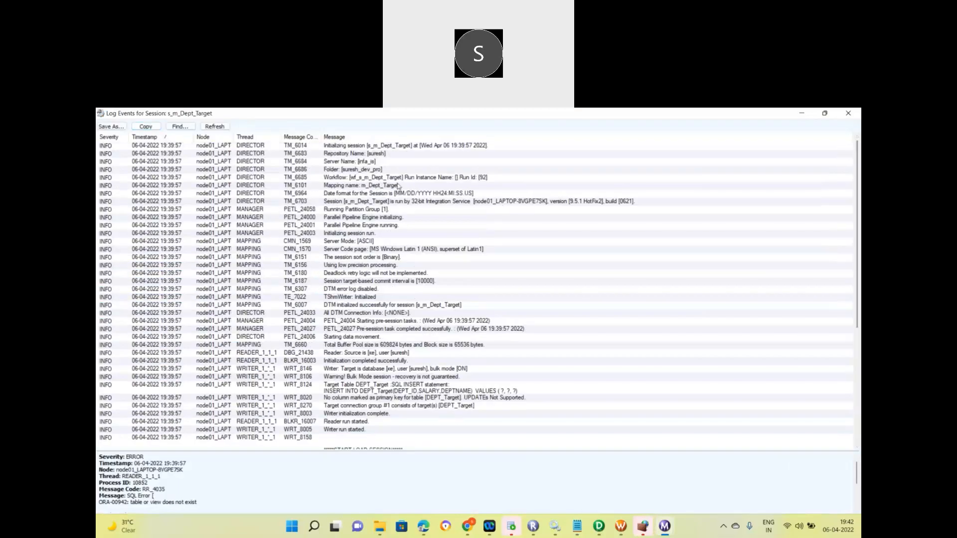
{"action": "left_click", "coordinate": [348, 162]}
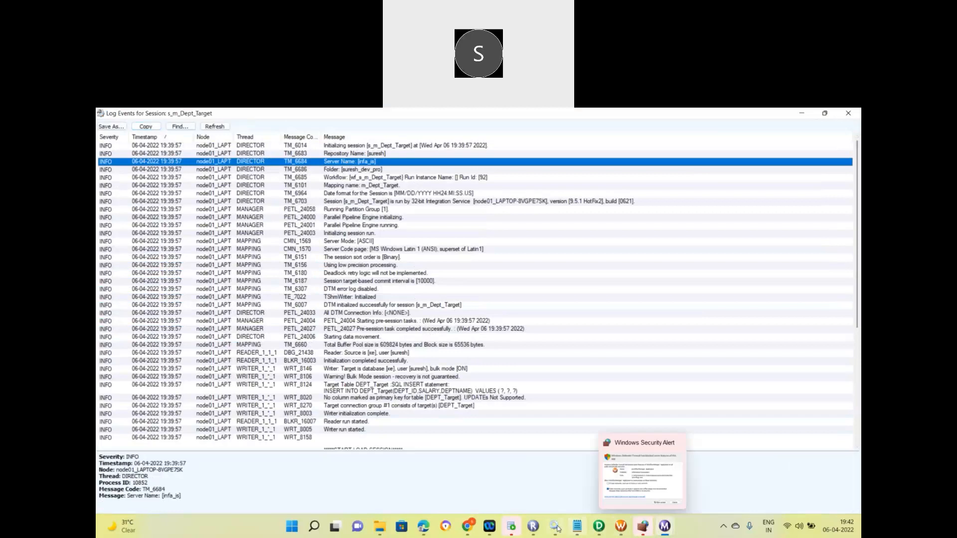
{"action": "left_click", "coordinate": [510, 531]}
Connect to the infa connection with its password and open an infa SQL worksheet.
{"action": "left_click", "coordinate": [117, 178]}
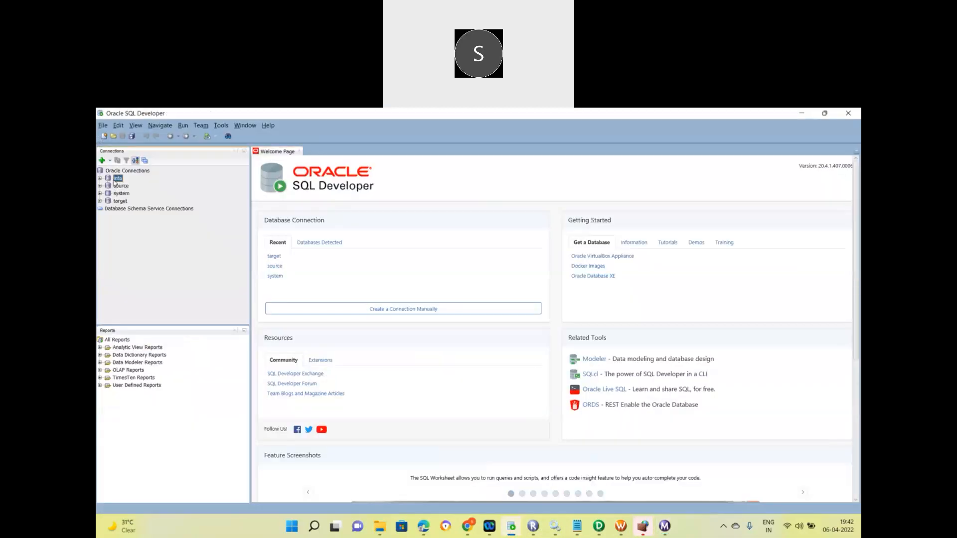
{"action": "right_click", "coordinate": [119, 179]}
{"action": "key", "text": "Escape"}
{"action": "right_click", "coordinate": [119, 180]}
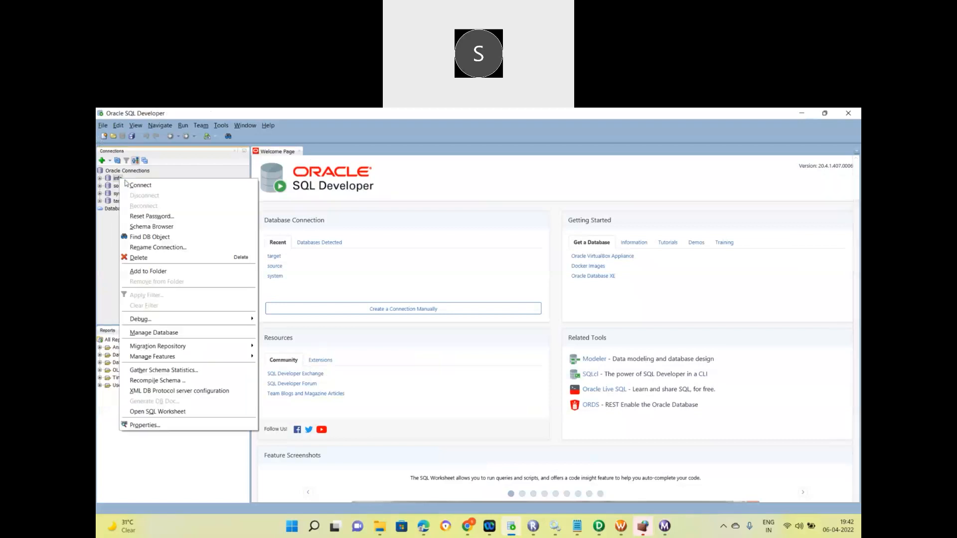
{"action": "left_click", "coordinate": [142, 186]}
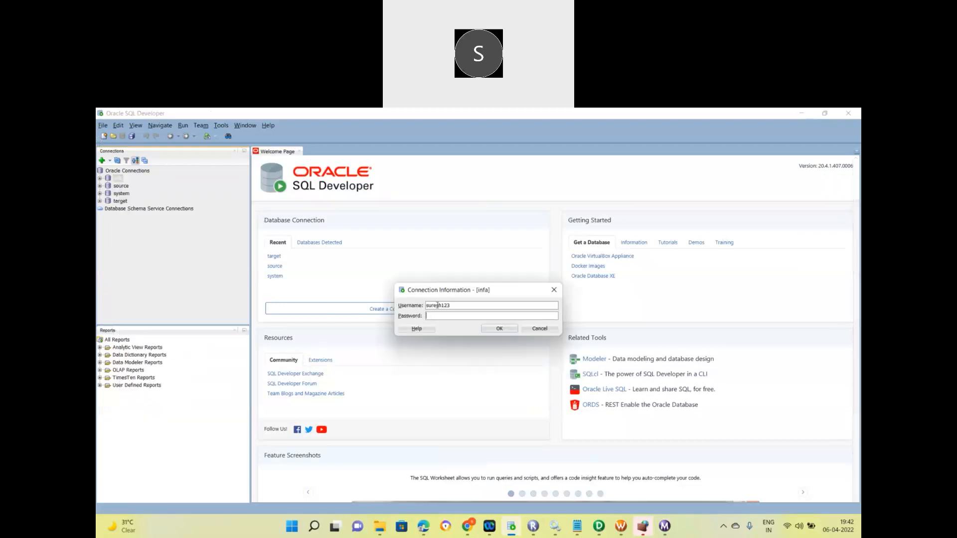
{"action": "double_click", "coordinate": [437, 305]}
{"action": "key", "text": "Tab"}
{"action": "key", "text": "ctrl+v"}
{"action": "left_click", "coordinate": [493, 329]}
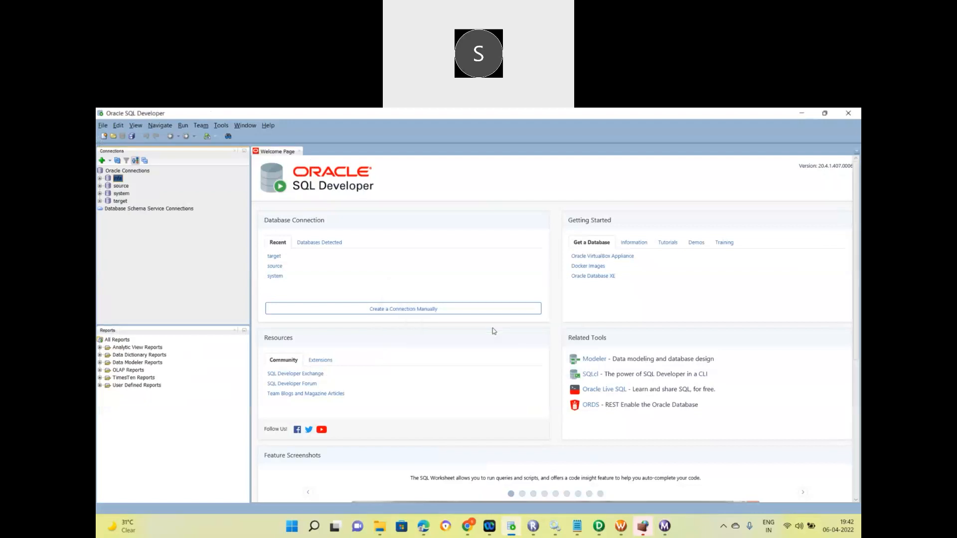
{"action": "left_click", "coordinate": [100, 178]}
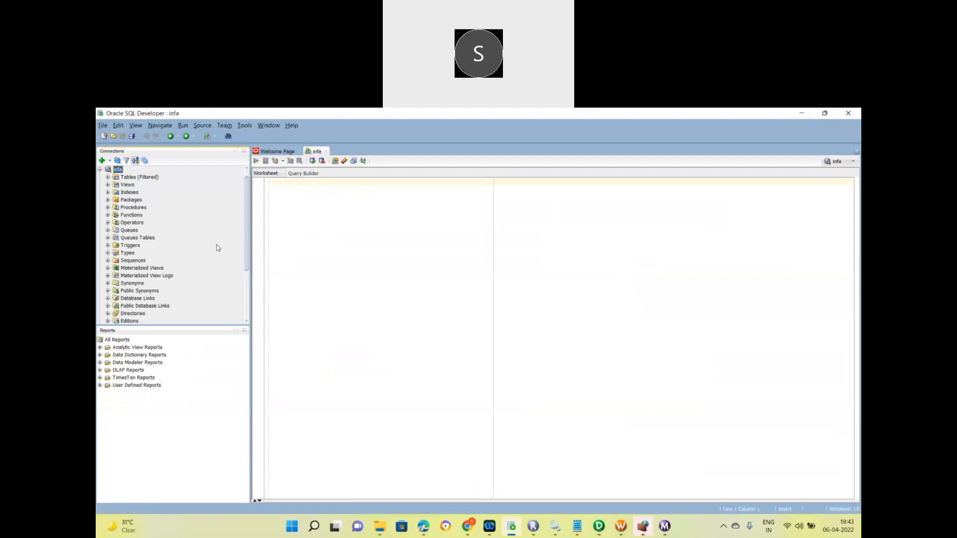
Open the s_m_Dept_Target session and review its Properties, Config Object and Mapping tabs.
{"action": "left_click", "coordinate": [620, 526]}
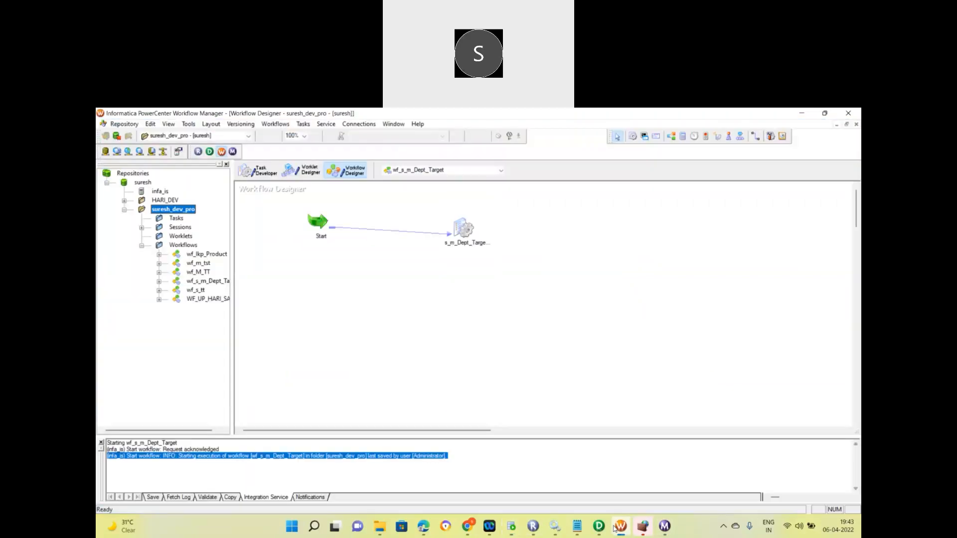
{"action": "double_click", "coordinate": [463, 228]}
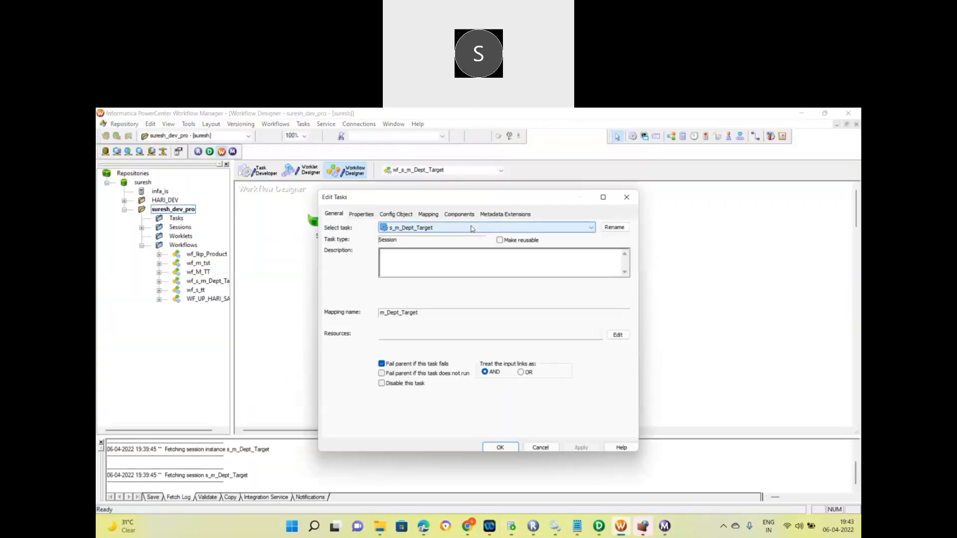
{"action": "left_click", "coordinate": [603, 198]}
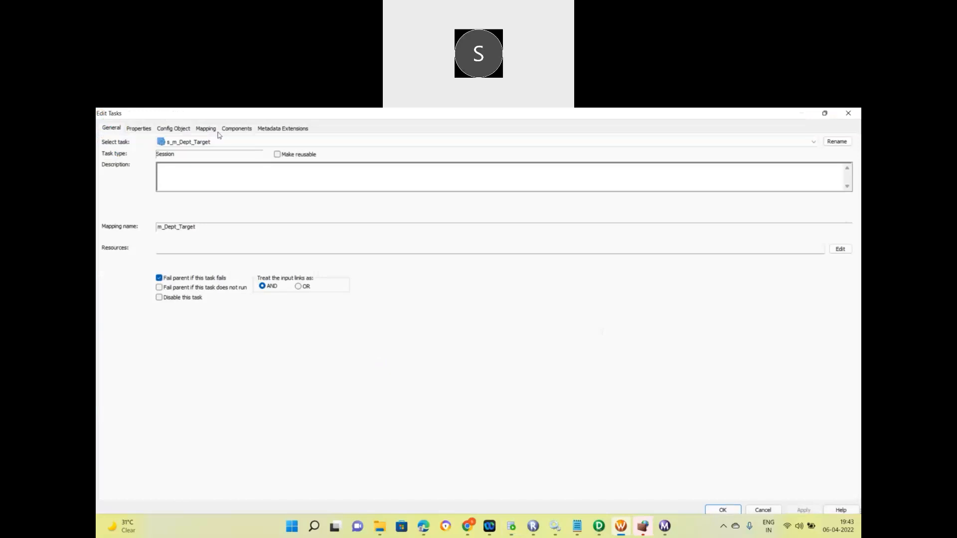
{"action": "left_click", "coordinate": [144, 130]}
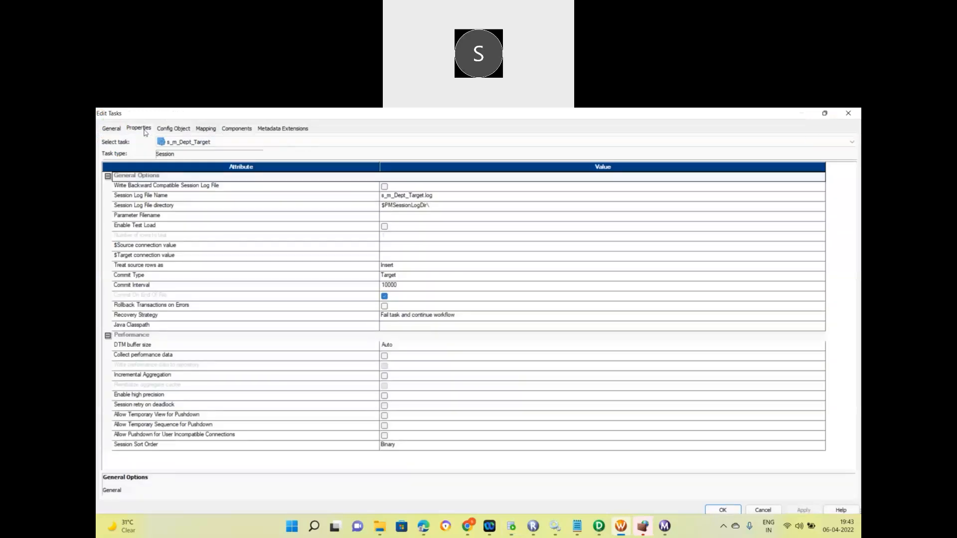
{"action": "left_click", "coordinate": [177, 132]}
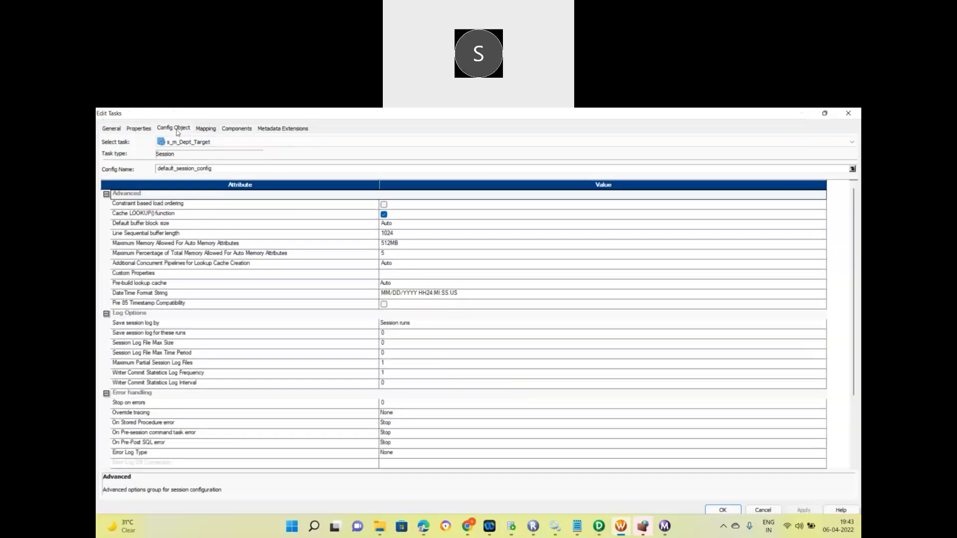
{"action": "left_click", "coordinate": [205, 129]}
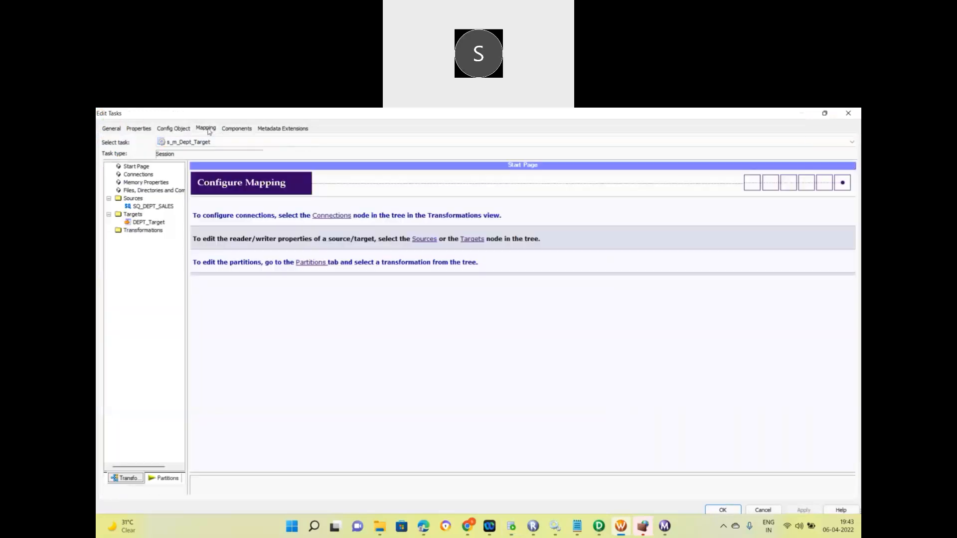
Choose the infa relational connection for the SQ_DEPT_SALES source.
{"action": "left_click", "coordinate": [151, 206]}
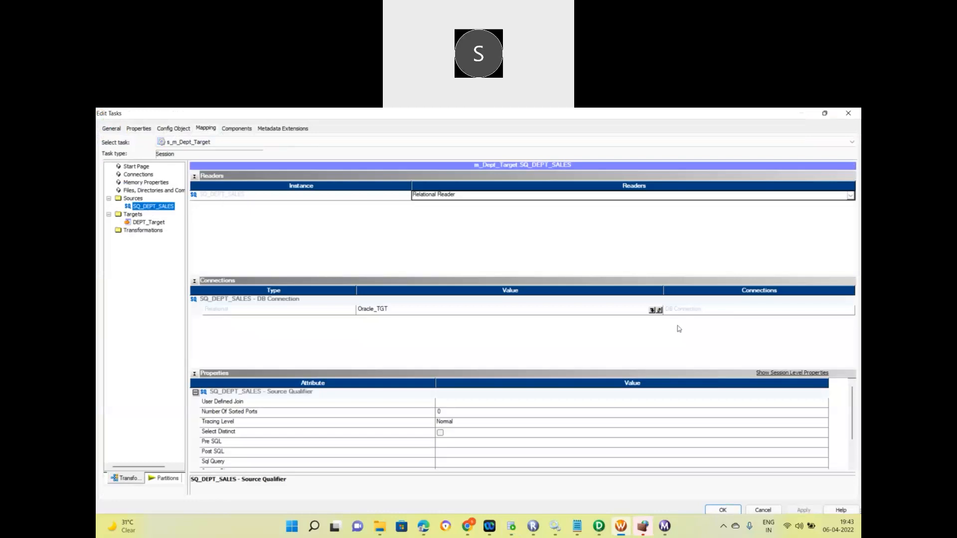
{"action": "left_click", "coordinate": [651, 310]}
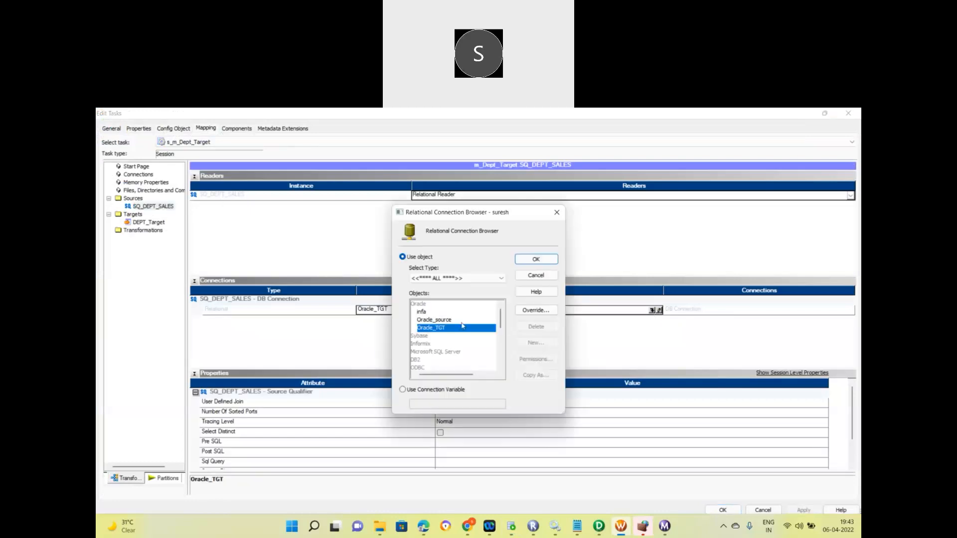
{"action": "left_click", "coordinate": [429, 313]}
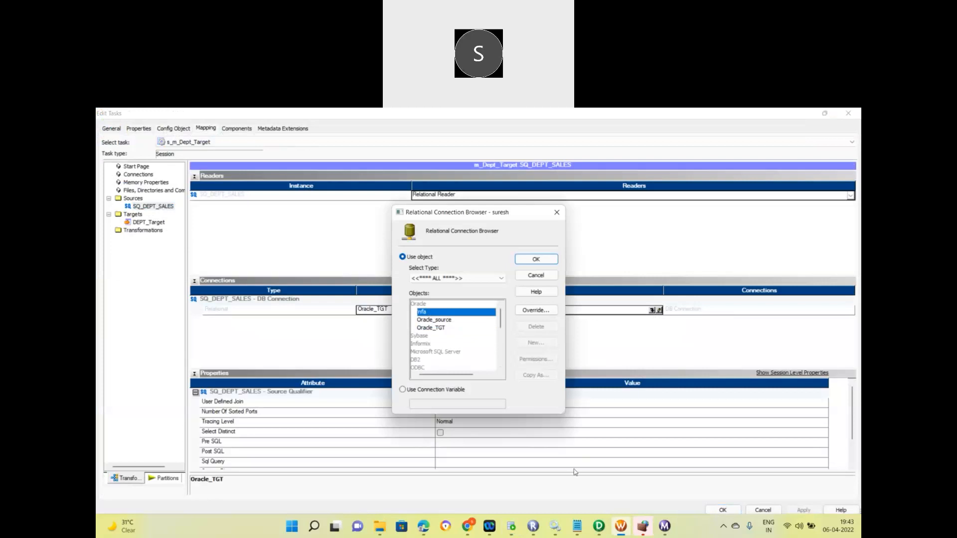
{"action": "left_click", "coordinate": [504, 529]}
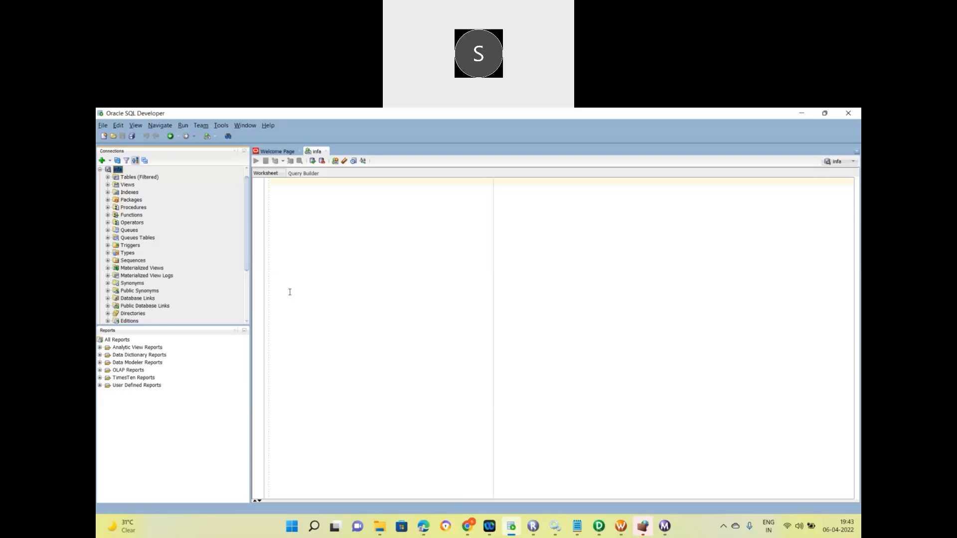
Expand the infa connection's tables, then select the failing DEPT_SALES SQL statement in the error notes.
{"action": "left_click", "coordinate": [107, 178]}
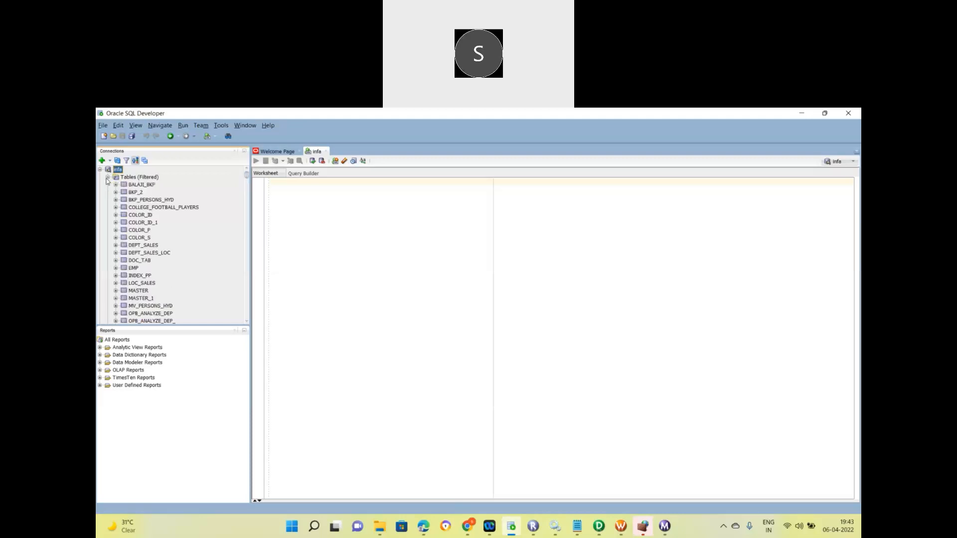
{"action": "left_click", "coordinate": [575, 526]}
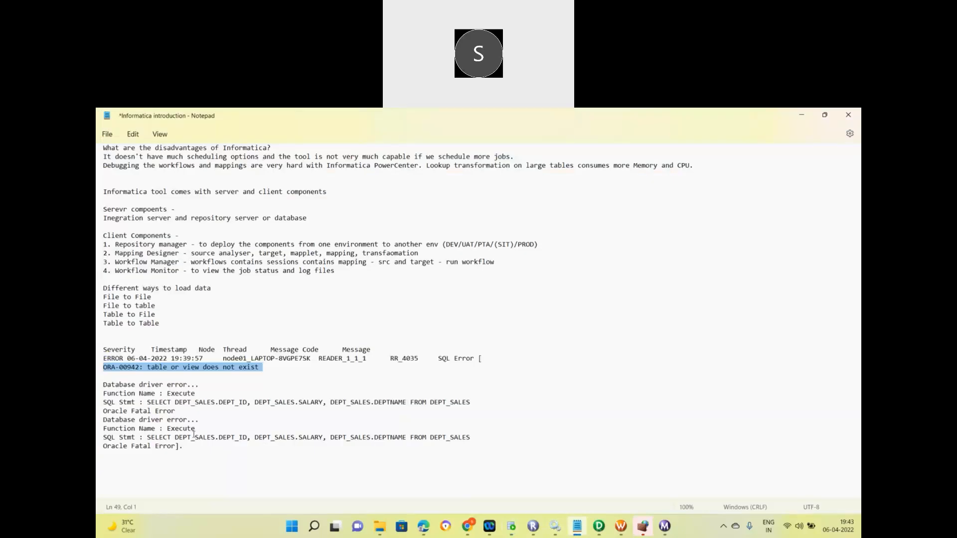
{"action": "left_click_drag", "start_coordinate": [147, 438], "coordinate": [454, 444]}
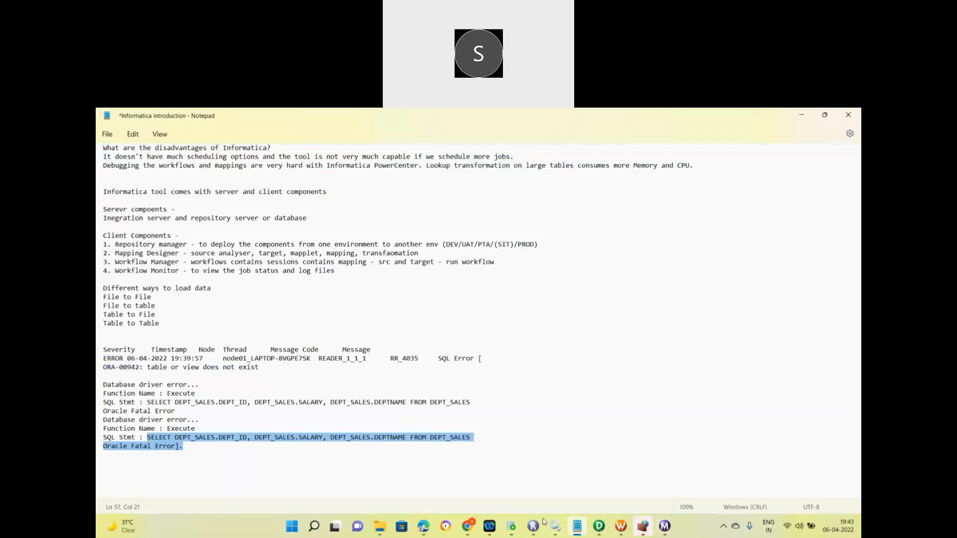
{"action": "left_click", "coordinate": [510, 528]}
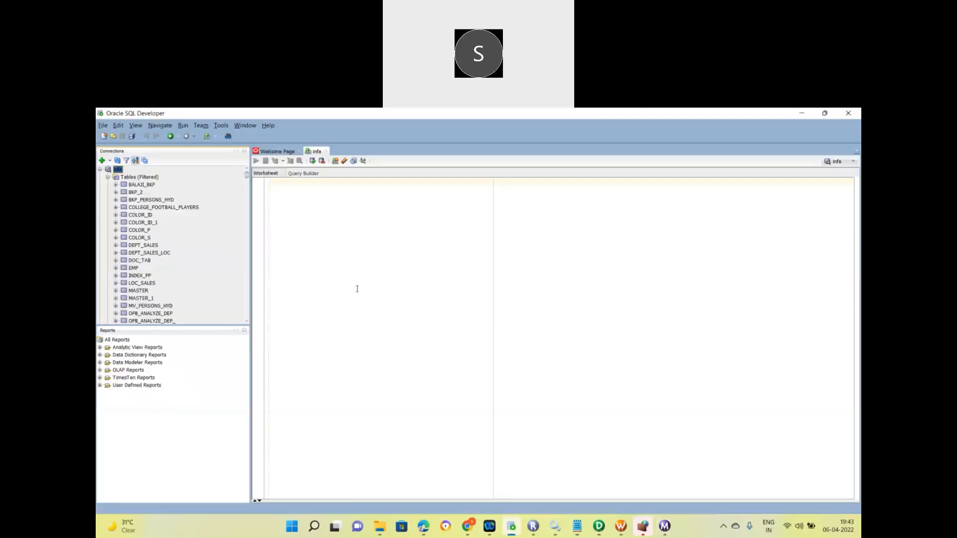
Connect to the target database in SQL Developer by entering its password.
{"action": "left_click", "coordinate": [100, 170]}
{"action": "right_click", "coordinate": [119, 202]}
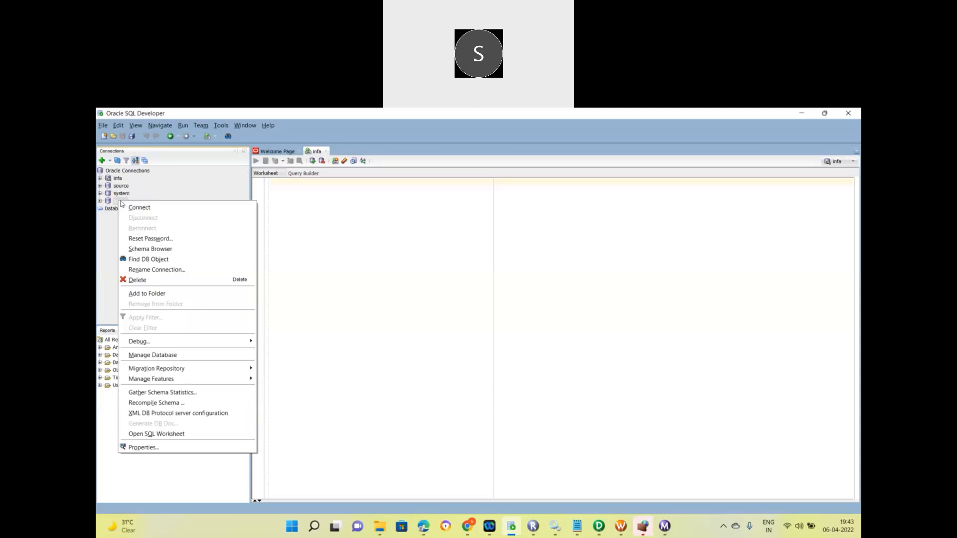
{"action": "left_click", "coordinate": [135, 209]}
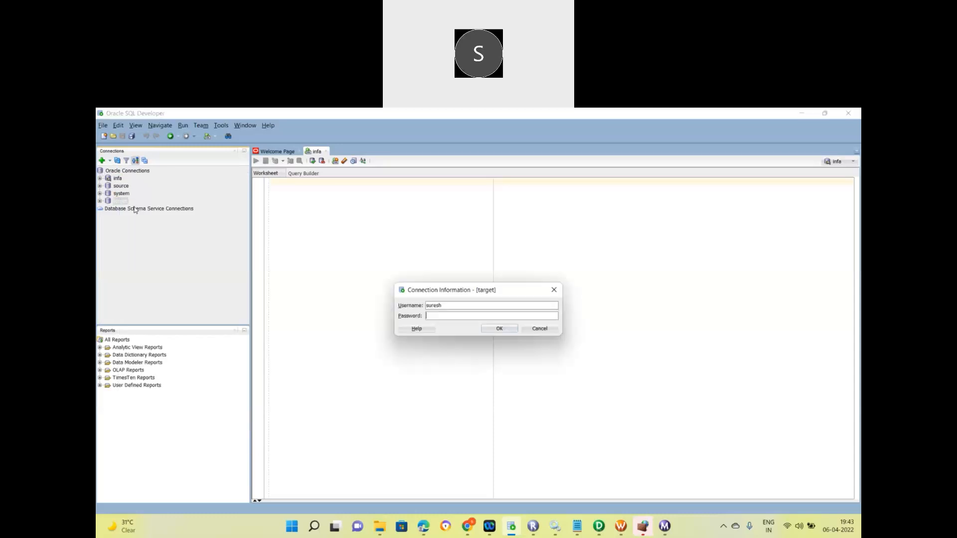
{"action": "double_click", "coordinate": [436, 306]}
{"action": "key", "text": "Tab"}
{"action": "left_click", "coordinate": [507, 329]}
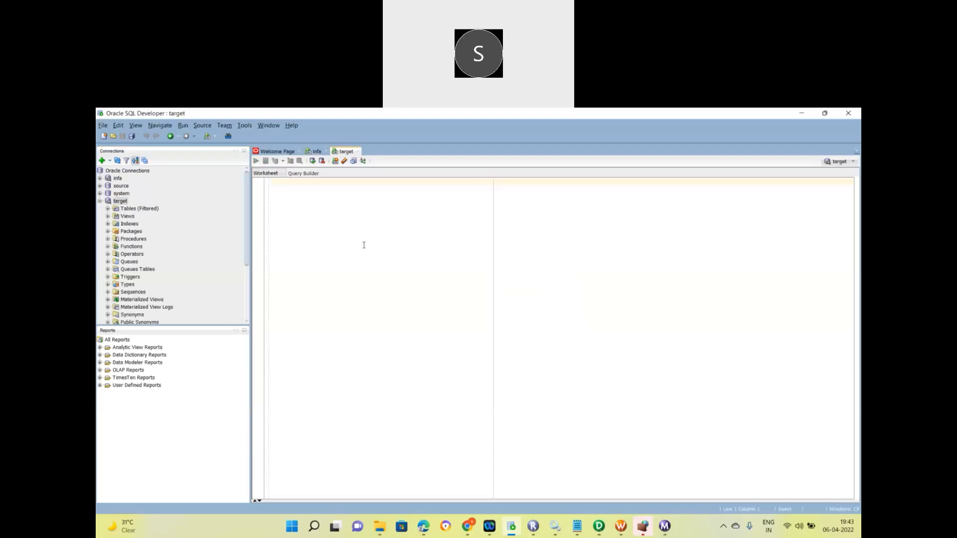
Select the full failing SELECT statement from the error notes and return to the target worksheet.
{"action": "left_click", "coordinate": [577, 526]}
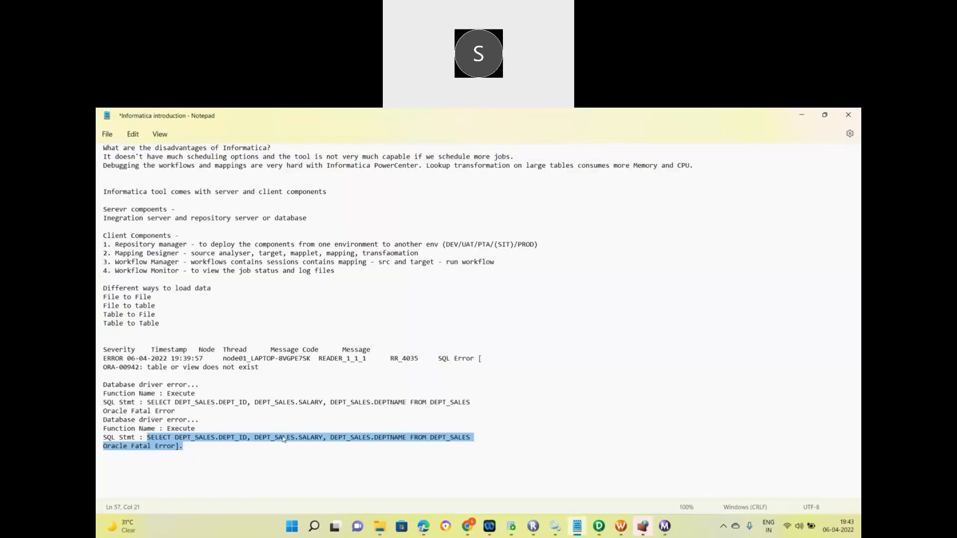
{"action": "double_click", "coordinate": [228, 440]}
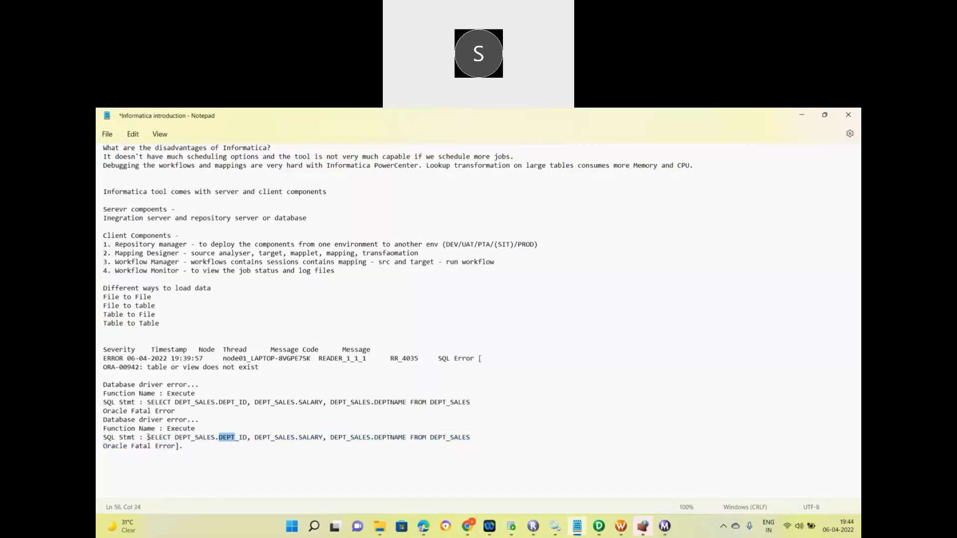
{"action": "left_click_drag", "start_coordinate": [148, 438], "coordinate": [472, 434]}
{"action": "key", "text": "ctrl+c"}
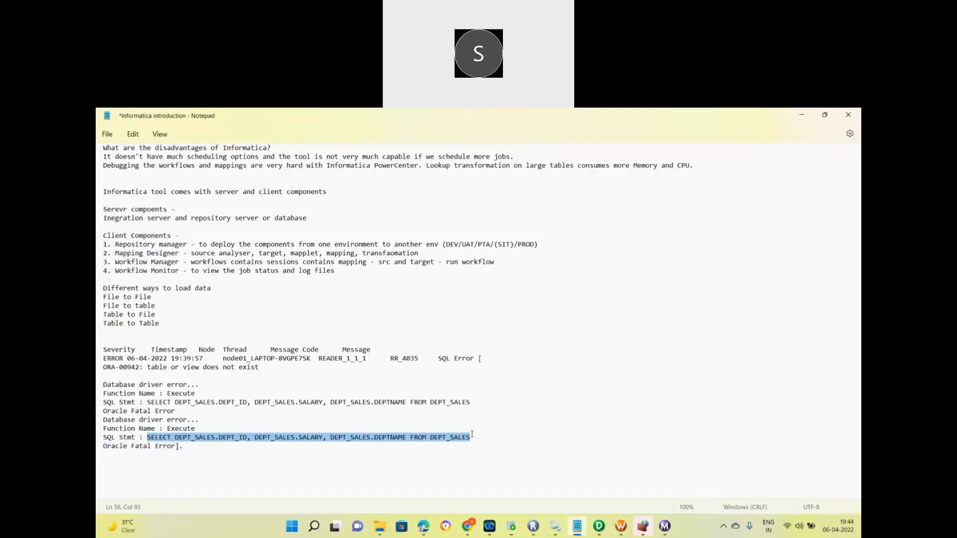
{"action": "key", "text": "alt+Tab"}
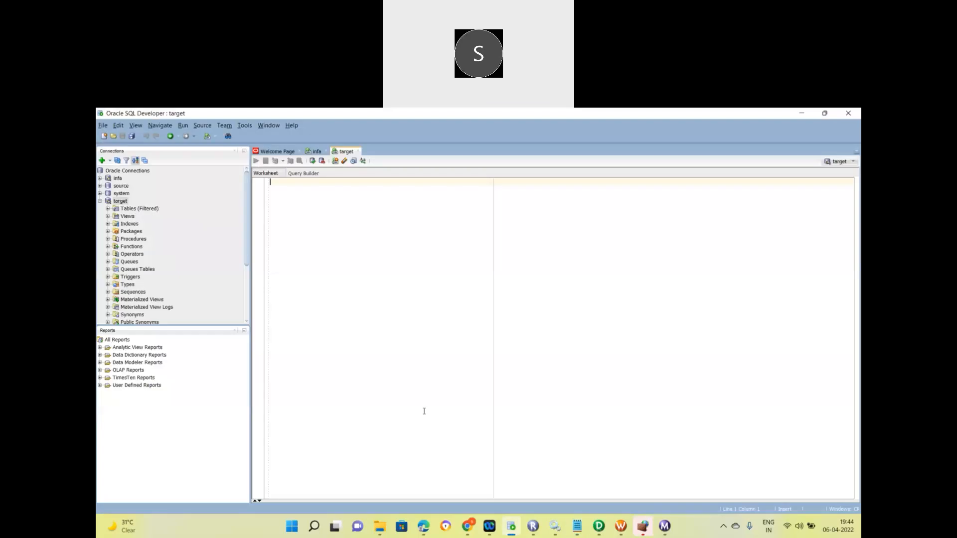
Run the failing DEPT_SALES SELECT in the target worksheet, which reports the table missing.
{"action": "key", "text": "ctrl+v"}
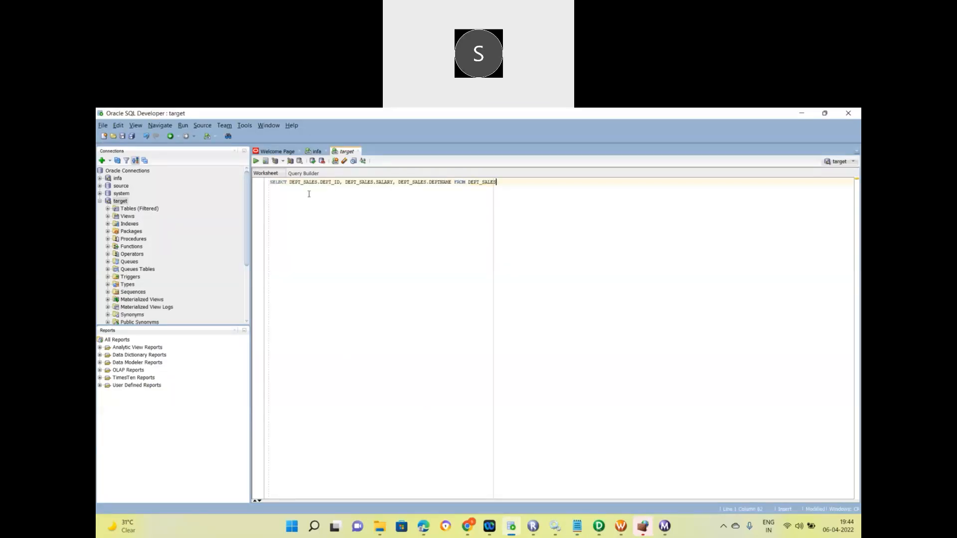
{"action": "key", "text": "ctrl+a"}
{"action": "key", "text": "ctrl+c"}
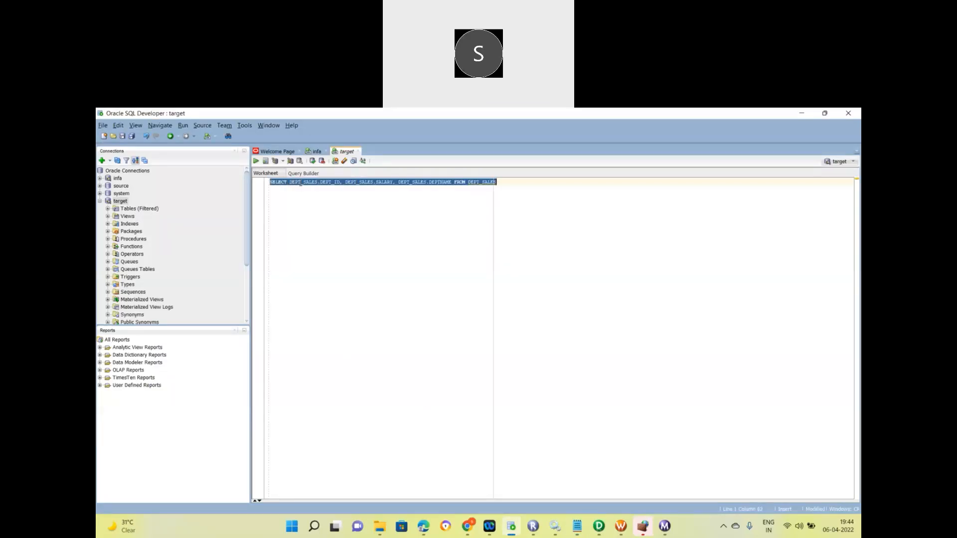
{"action": "left_click", "coordinate": [256, 161]}
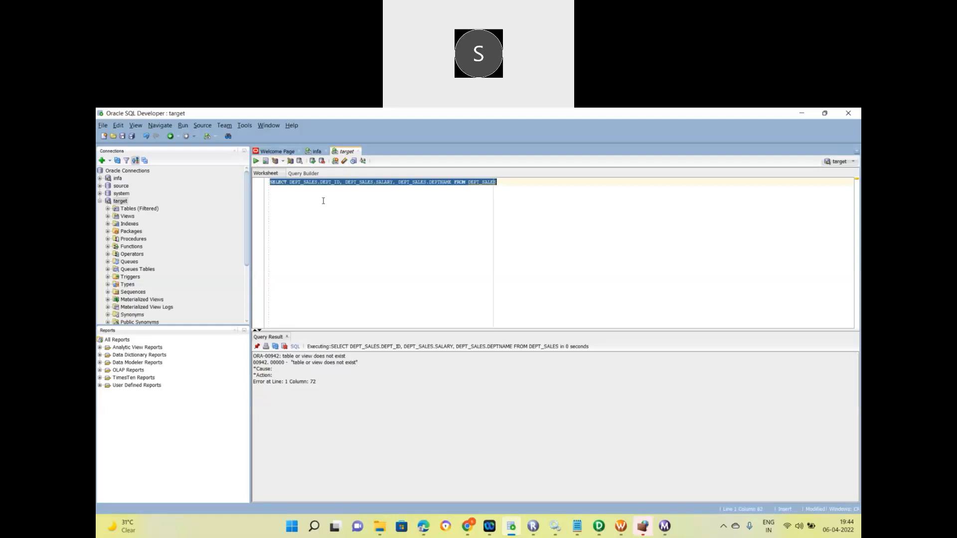
Run the same query in the infa worksheet (0 rows), then open the DEPT_SALES_LOC table definition.
{"action": "left_click", "coordinate": [315, 152]}
{"action": "key", "text": "ctrl+v"}
{"action": "key", "text": "ctrl+a"}
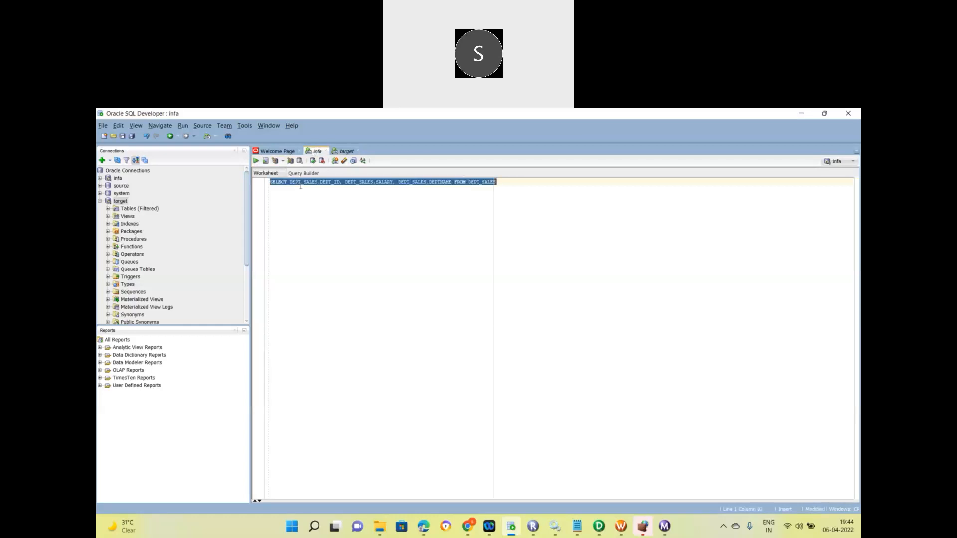
{"action": "left_click", "coordinate": [256, 163]}
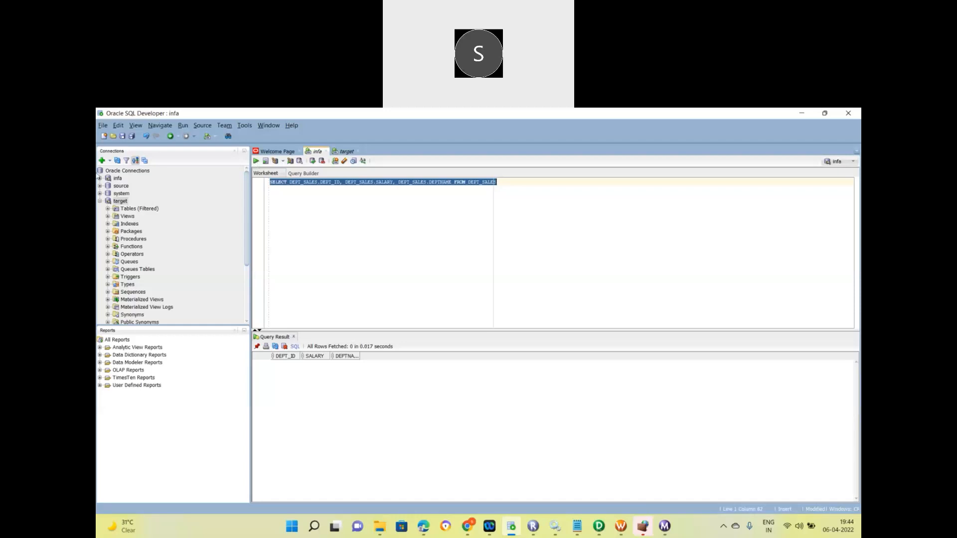
{"action": "left_click", "coordinate": [100, 178]}
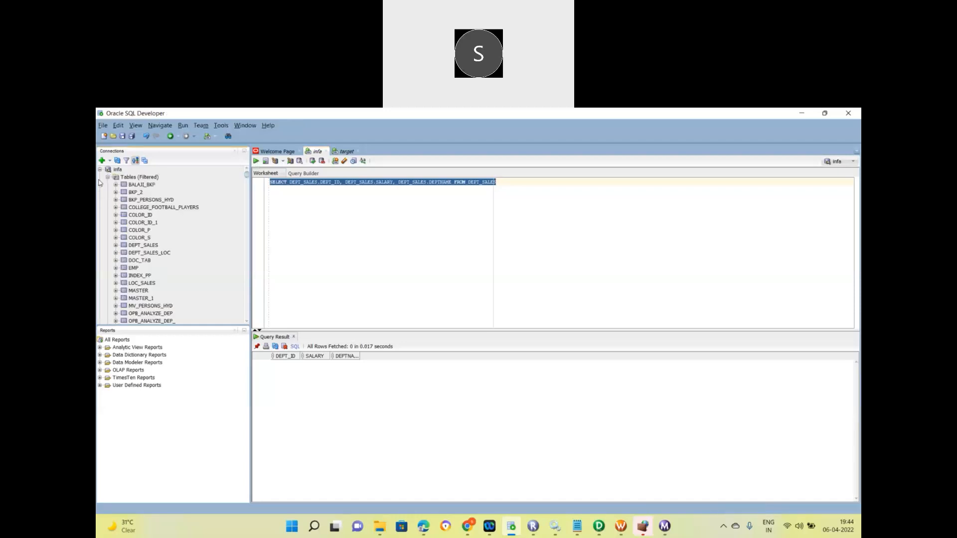
{"action": "left_click", "coordinate": [149, 253]}
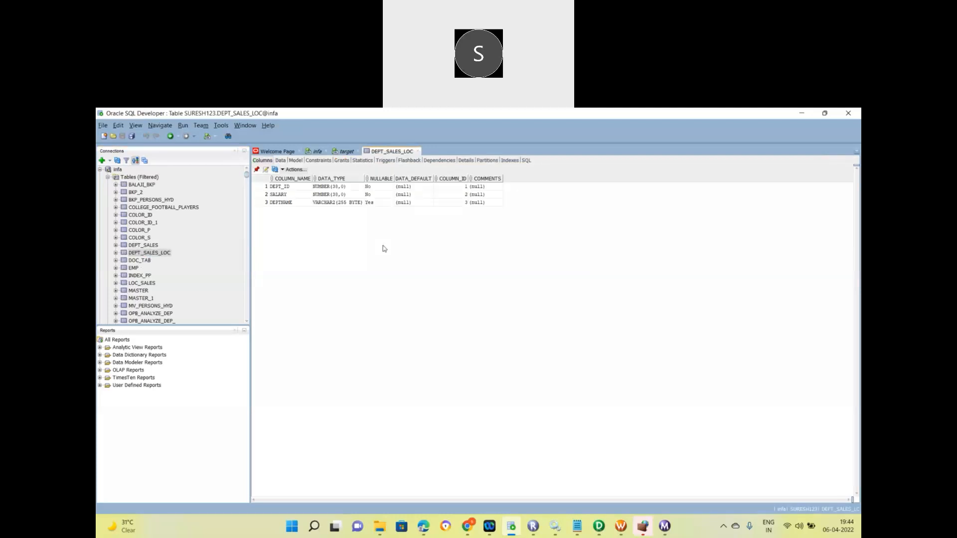
{"action": "left_click", "coordinate": [346, 152]}
{"action": "left_click", "coordinate": [316, 153]}
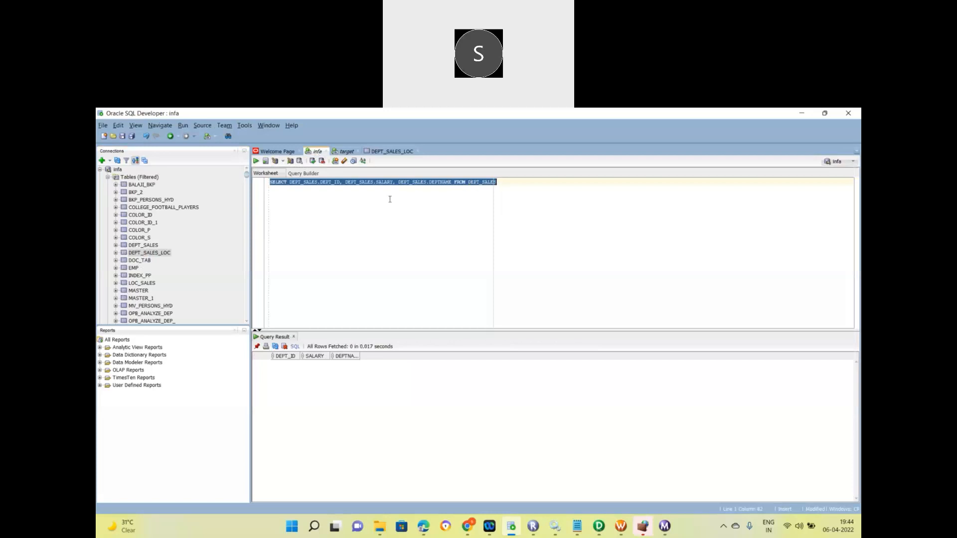
{"action": "left_click", "coordinate": [523, 186]}
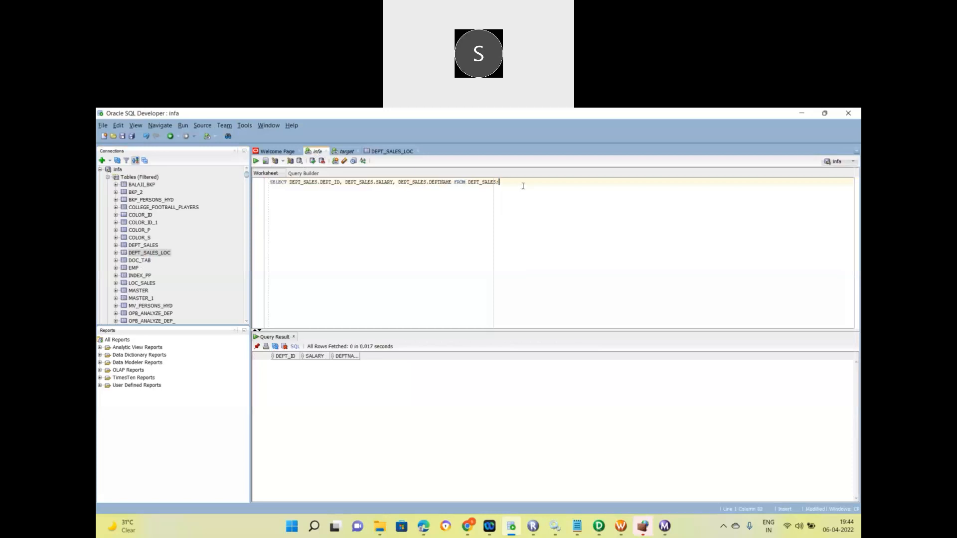
{"action": "type", "text": "select * from"}
{"action": "double_click", "coordinate": [472, 182]}
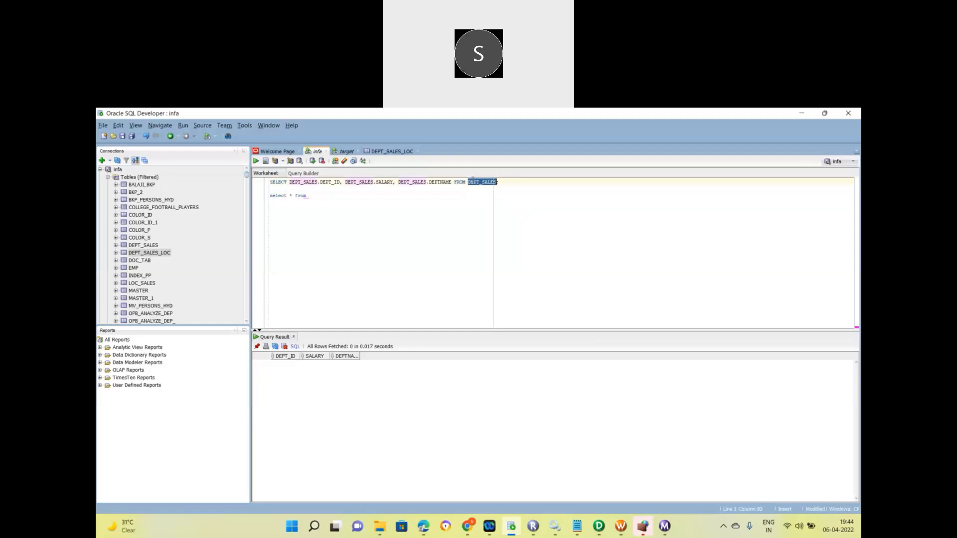
{"action": "key", "text": "ctrl+c"}
{"action": "left_click", "coordinate": [355, 194]}
{"action": "key", "text": "ctrl+v"}
{"action": "type", "text": "_LOC"}
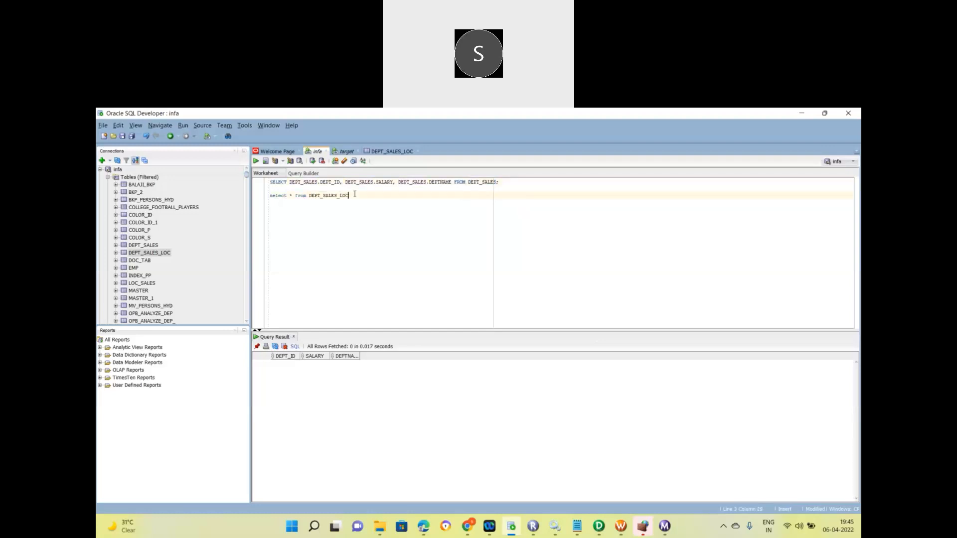
{"action": "type", "text": ";"}
{"action": "triple_click", "coordinate": [343, 195]}
{"action": "left_click", "coordinate": [255, 162]}
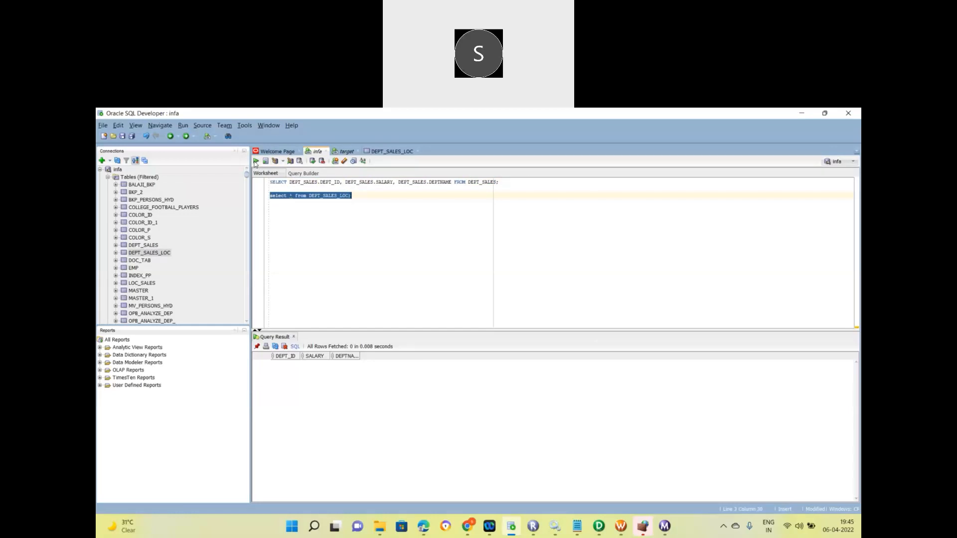
{"action": "triple_click", "coordinate": [355, 182]}
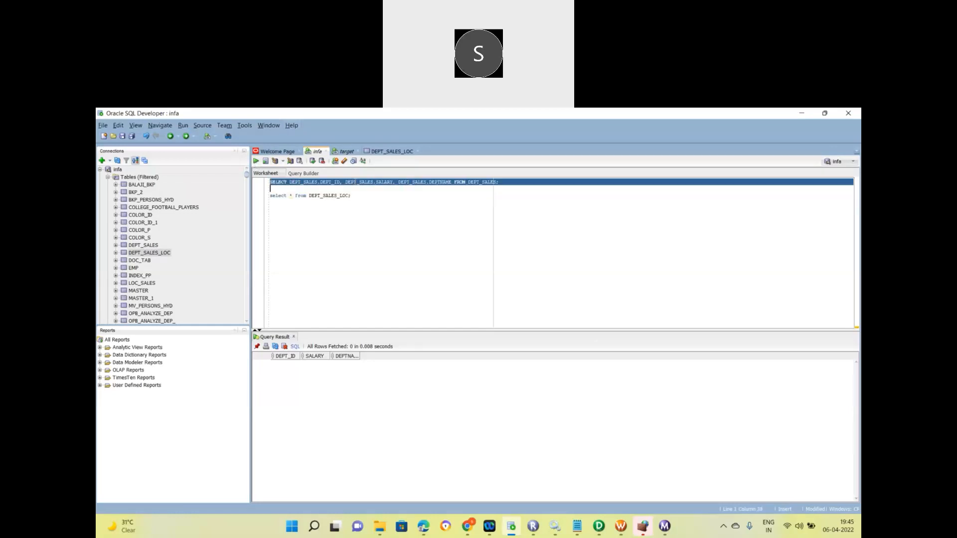
{"action": "left_click", "coordinate": [505, 182]}
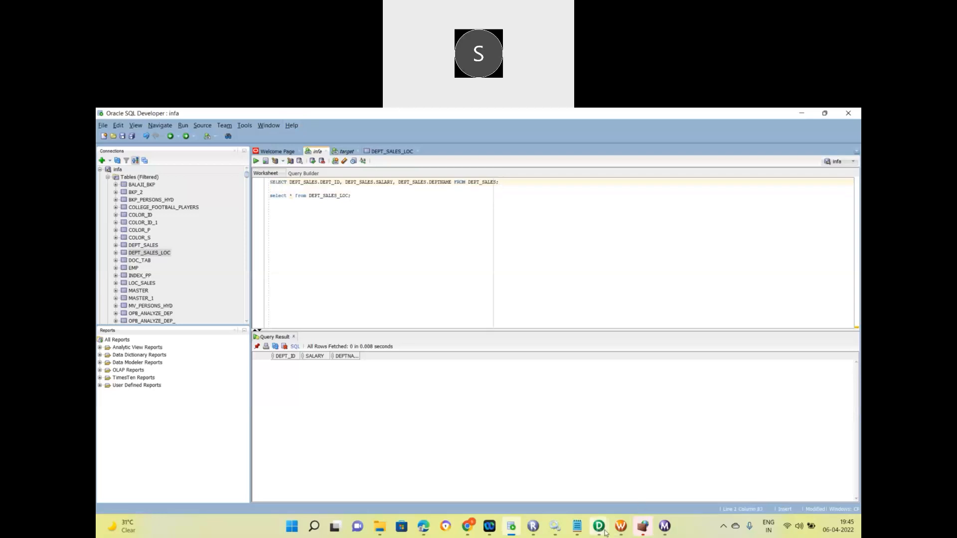
Assign infa to SQ_DEPT_SALES, keep Oracle_TGT for DEPT_Target, then apply and confirm the session edits.
{"action": "mouse_move", "coordinate": [620, 527]}
{"action": "left_click", "coordinate": [541, 476]}
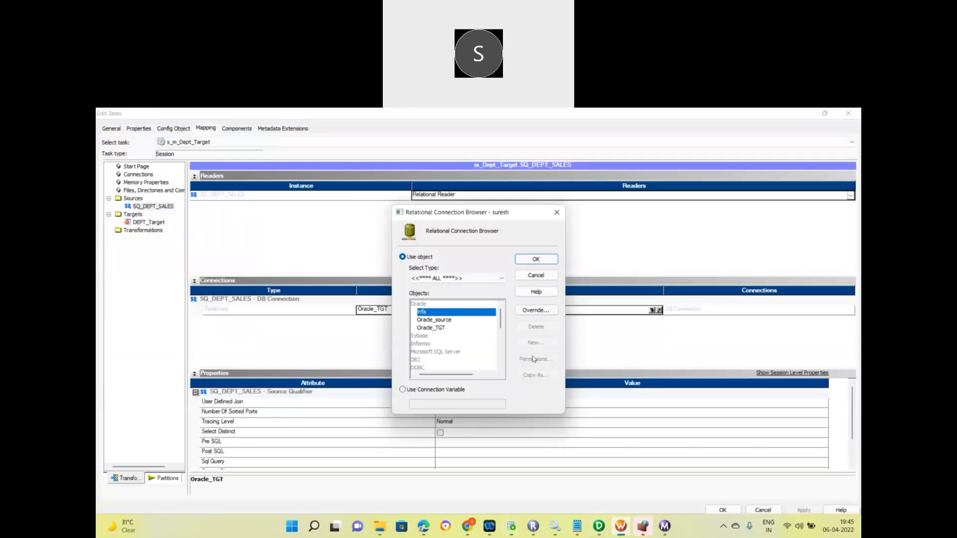
{"action": "left_click", "coordinate": [535, 259]}
{"action": "left_click", "coordinate": [156, 223]}
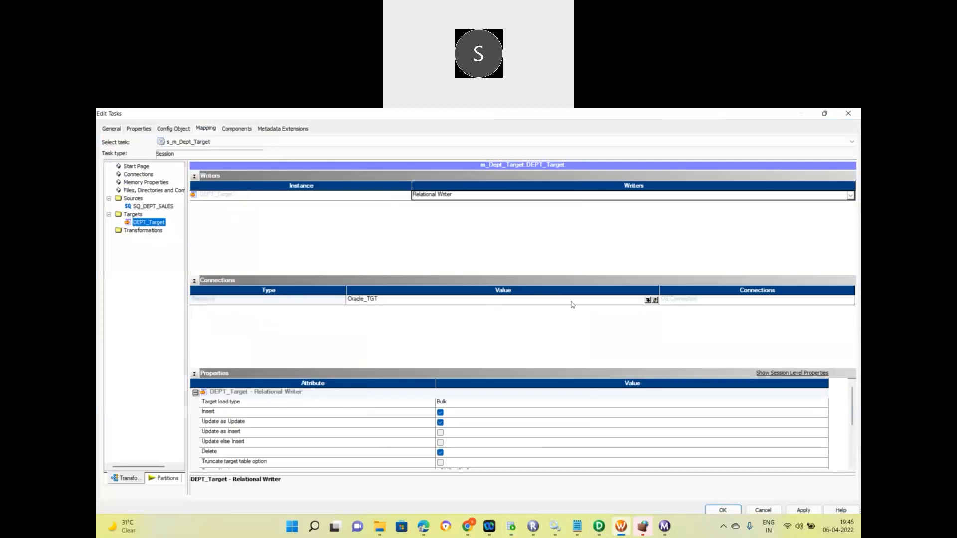
{"action": "left_click", "coordinate": [647, 304]}
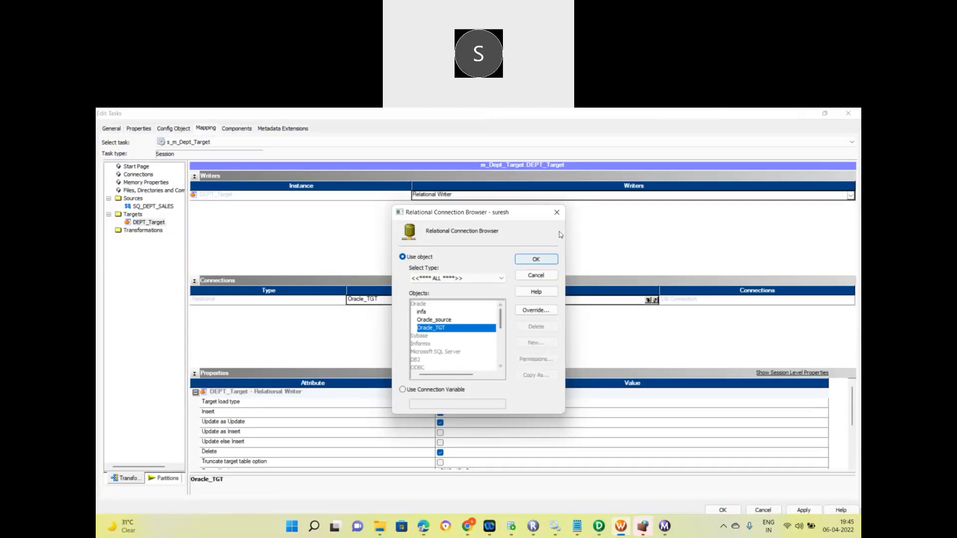
{"action": "left_click", "coordinate": [557, 213]}
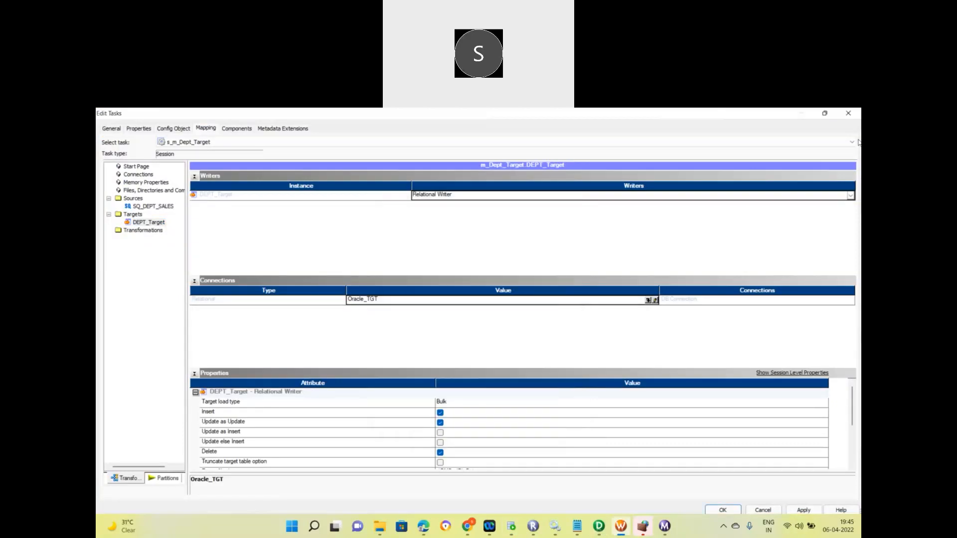
{"action": "left_click", "coordinate": [802, 510]}
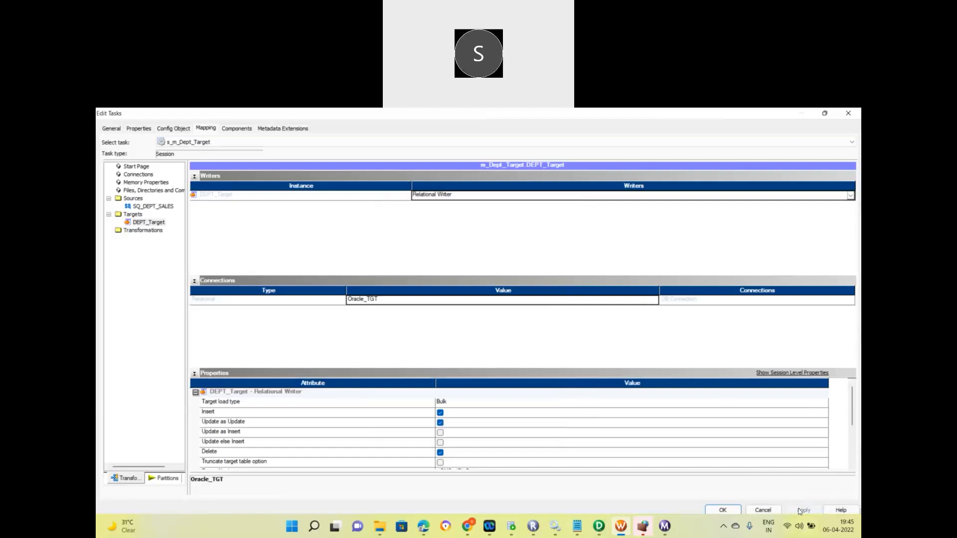
{"action": "left_click", "coordinate": [723, 510]}
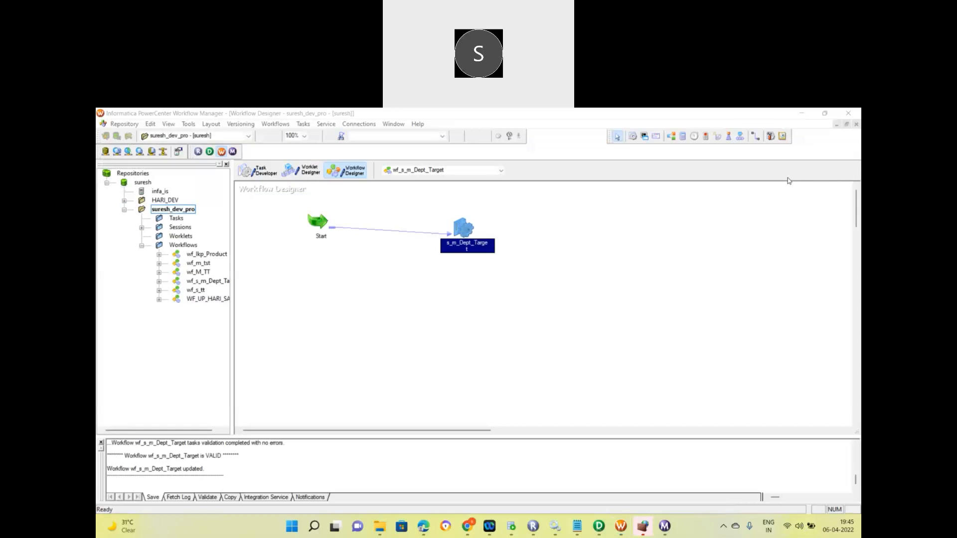
Open the Oracle_TGT relational connection's definition for editing.
{"action": "left_click", "coordinate": [631, 241]}
{"action": "left_click", "coordinate": [355, 126]}
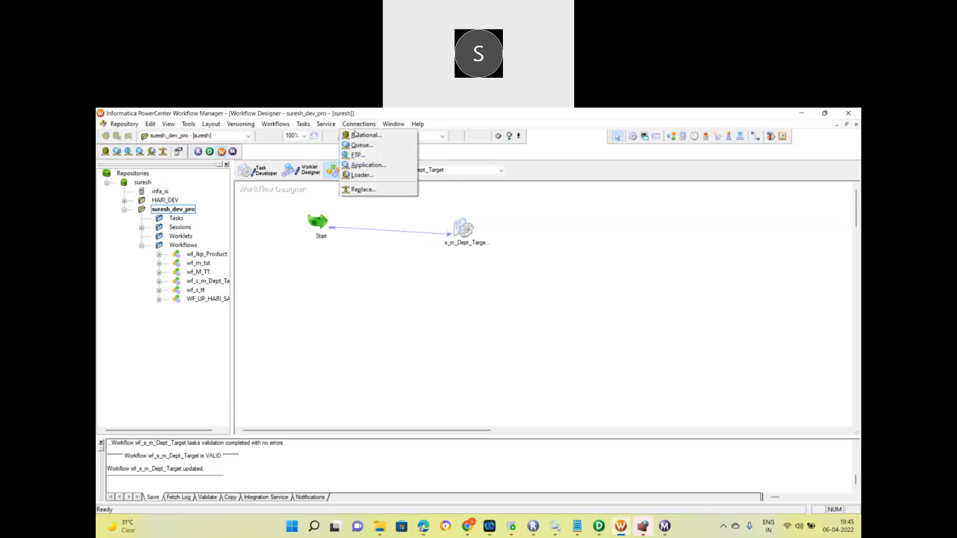
{"action": "left_click", "coordinate": [356, 137]}
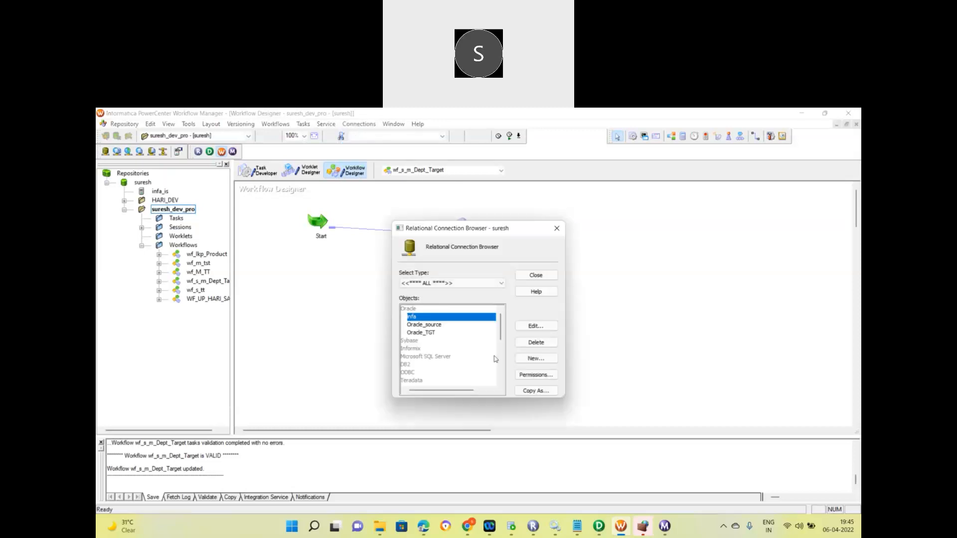
{"action": "left_click", "coordinate": [443, 332]}
{"action": "left_click", "coordinate": [524, 329]}
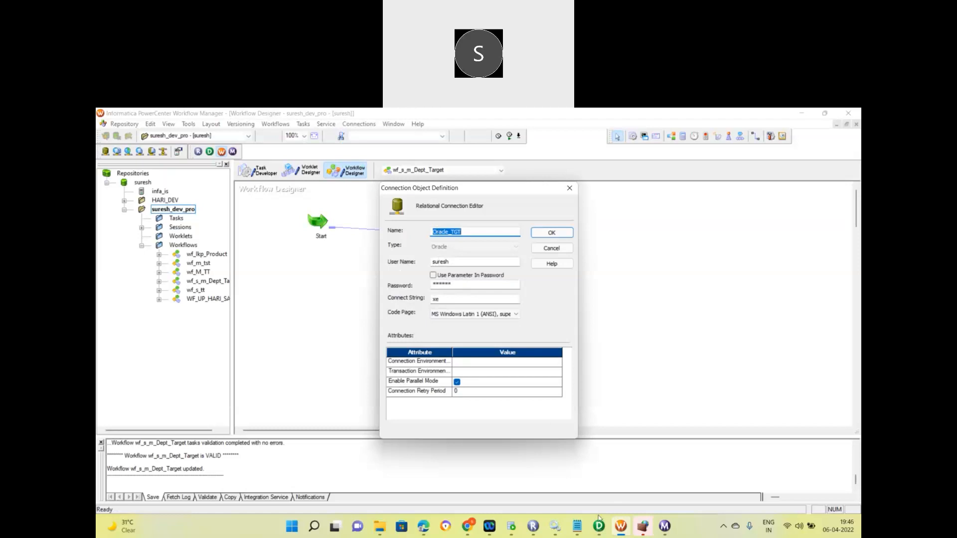
Compare Oracle_TGT with SQL Developer's target connection properties and save it unchanged.
{"action": "left_click", "coordinate": [511, 526]}
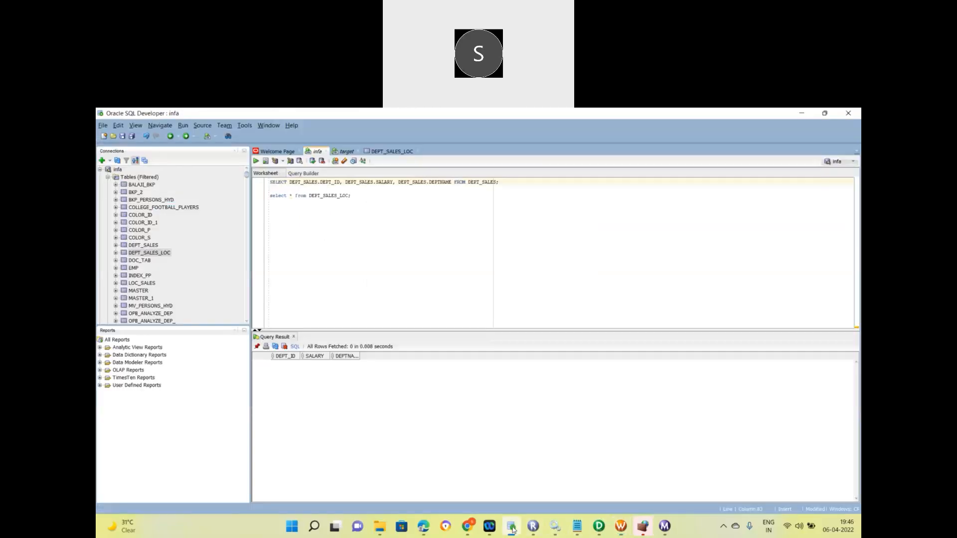
{"action": "left_click", "coordinate": [100, 170]}
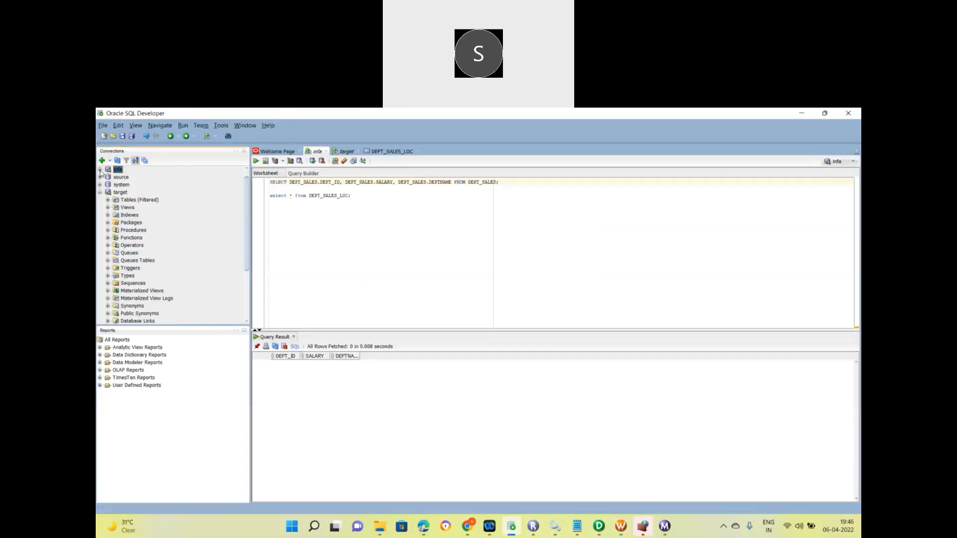
{"action": "right_click", "coordinate": [119, 194]}
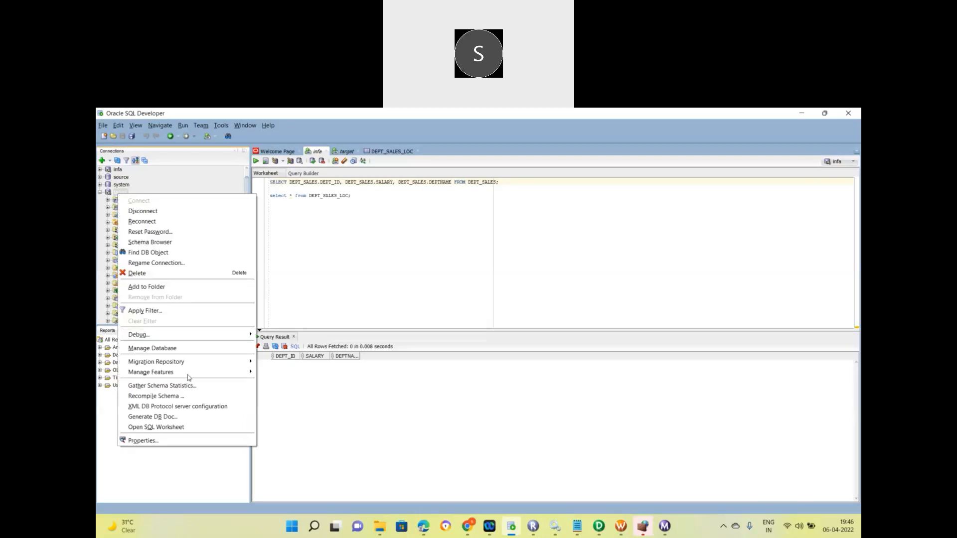
{"action": "left_click", "coordinate": [171, 440]}
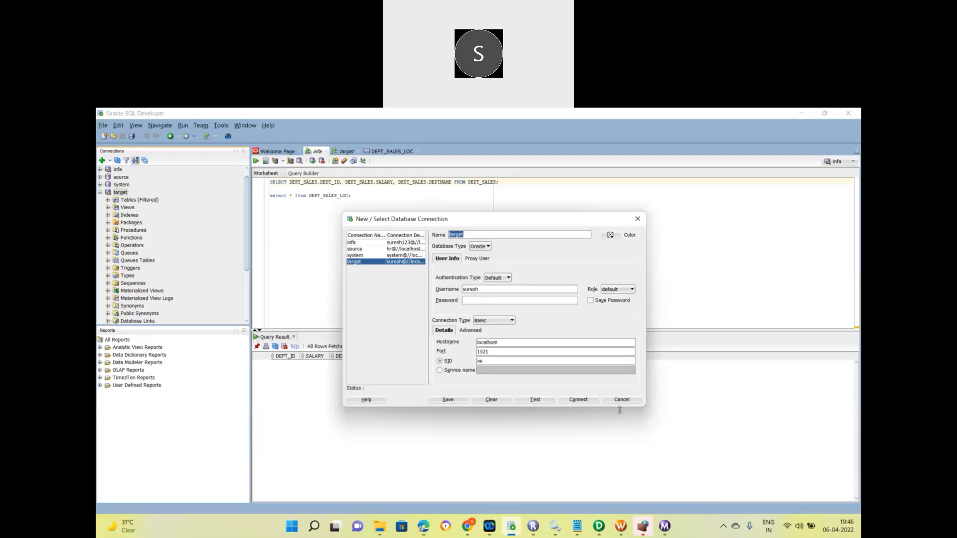
{"action": "left_click", "coordinate": [621, 526]}
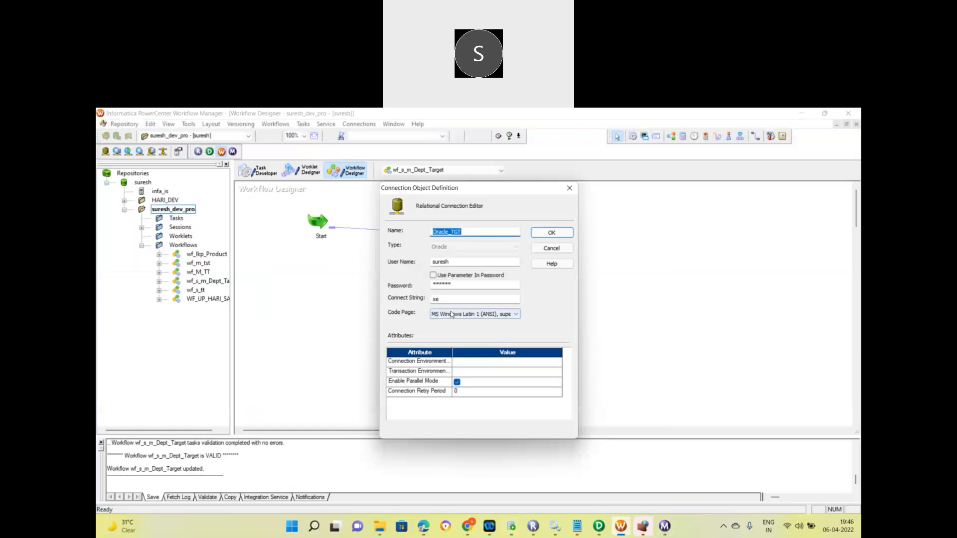
{"action": "left_click", "coordinate": [540, 235]}
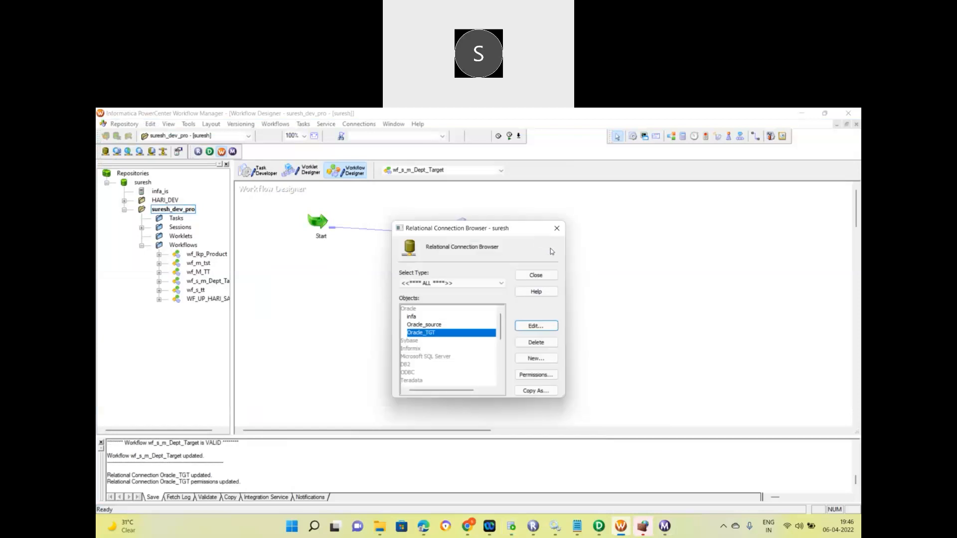
Open the infa relational connection, compare it with SQL Developer's infa properties, and save it.
{"action": "left_click", "coordinate": [412, 318]}
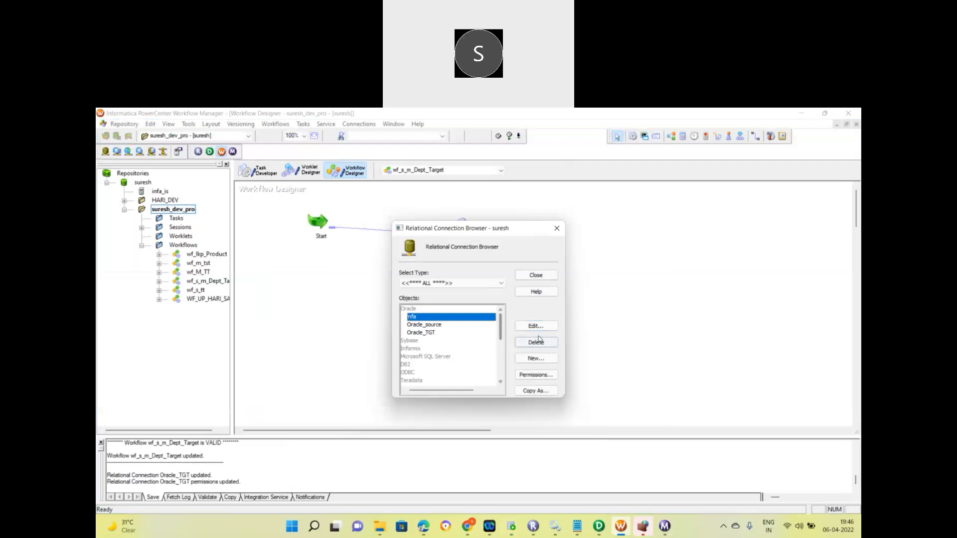
{"action": "left_click", "coordinate": [536, 326]}
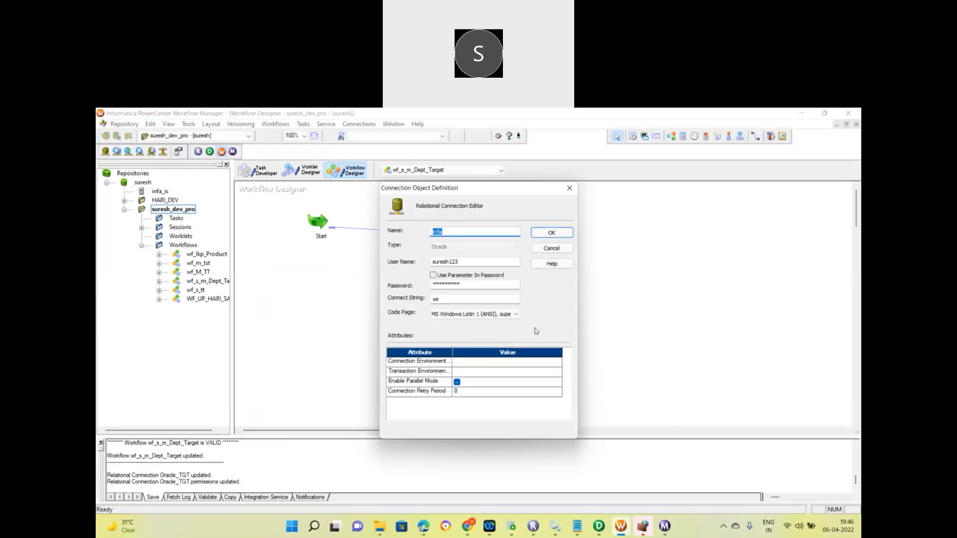
{"action": "left_click", "coordinate": [507, 530]}
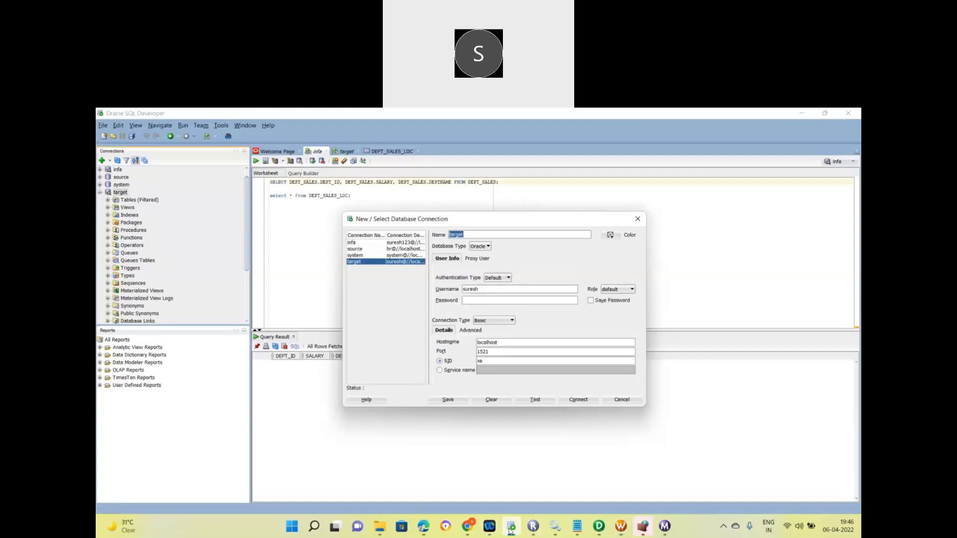
{"action": "left_click", "coordinate": [621, 399]}
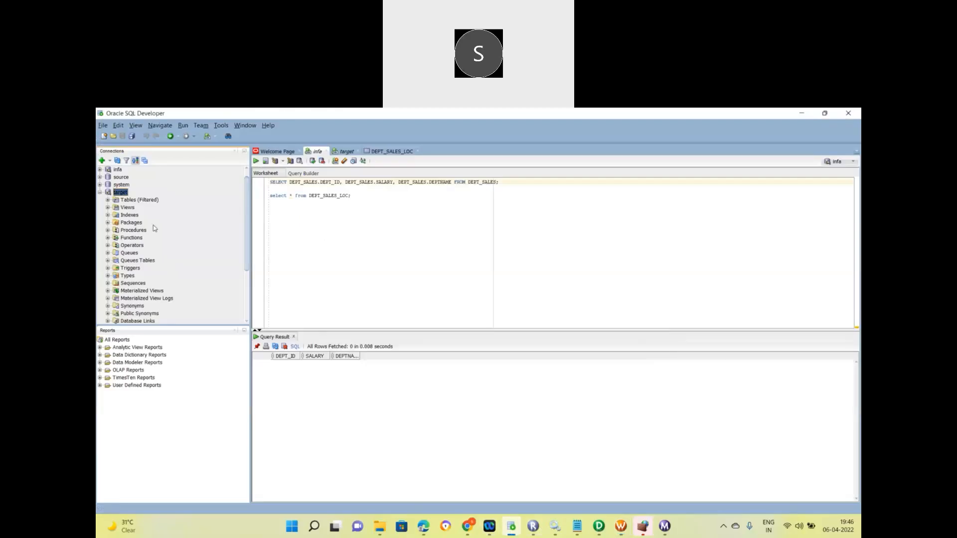
{"action": "left_click", "coordinate": [100, 193]}
{"action": "right_click", "coordinate": [118, 178]}
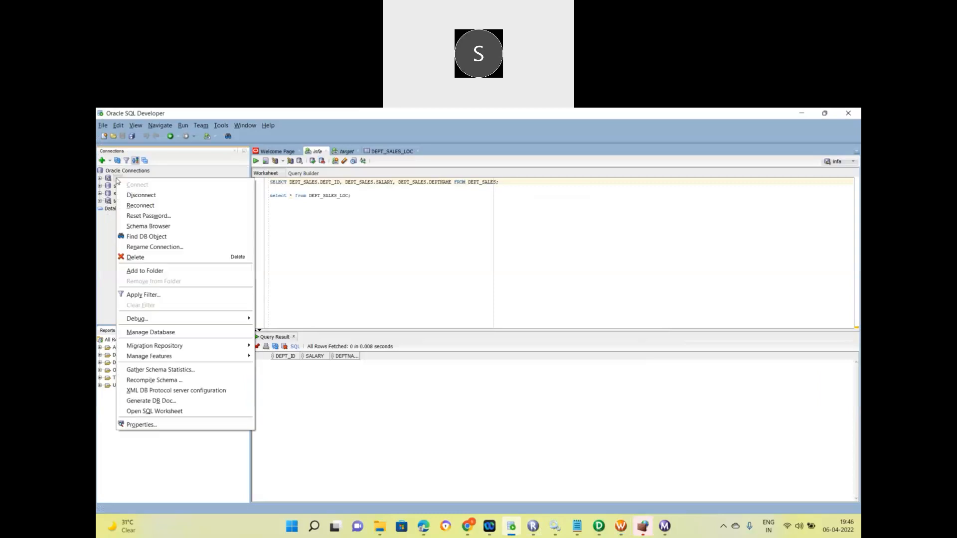
{"action": "left_click", "coordinate": [143, 425]}
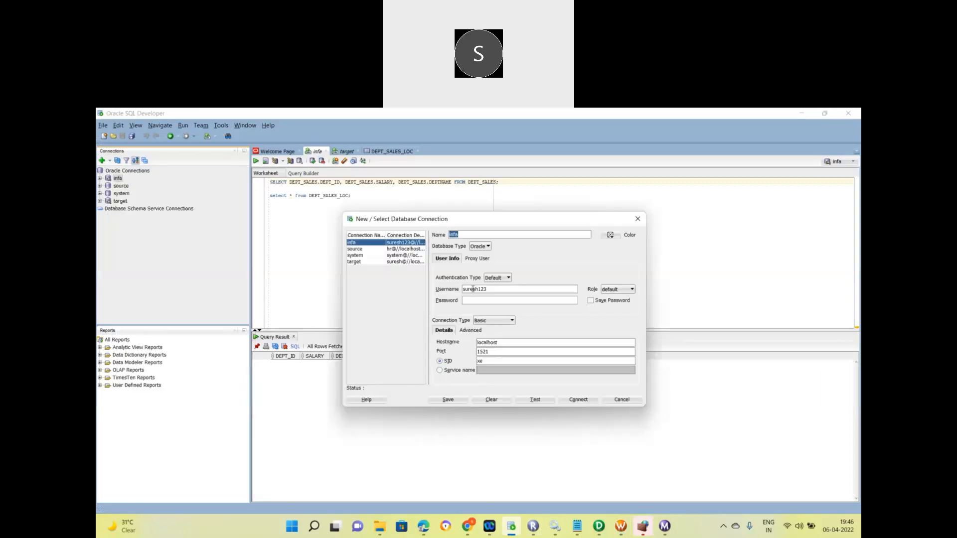
{"action": "left_click", "coordinate": [620, 525]}
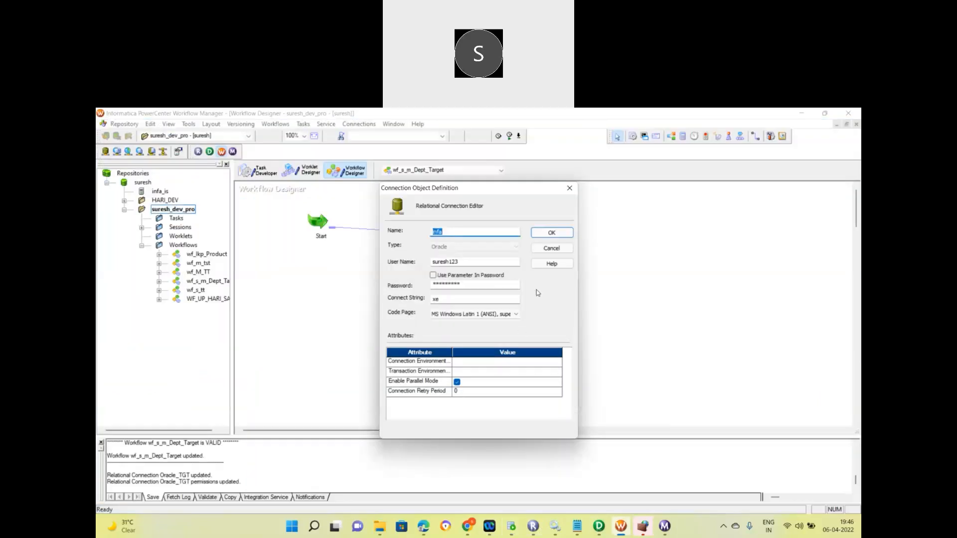
{"action": "left_click", "coordinate": [550, 234]}
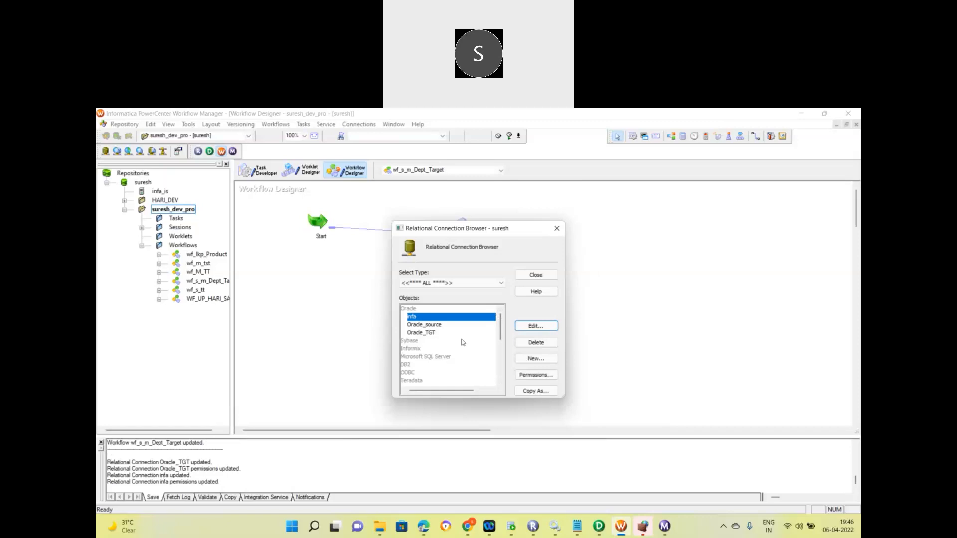
Start a new relational connection of Oracle subtype.
{"action": "left_click", "coordinate": [532, 359]}
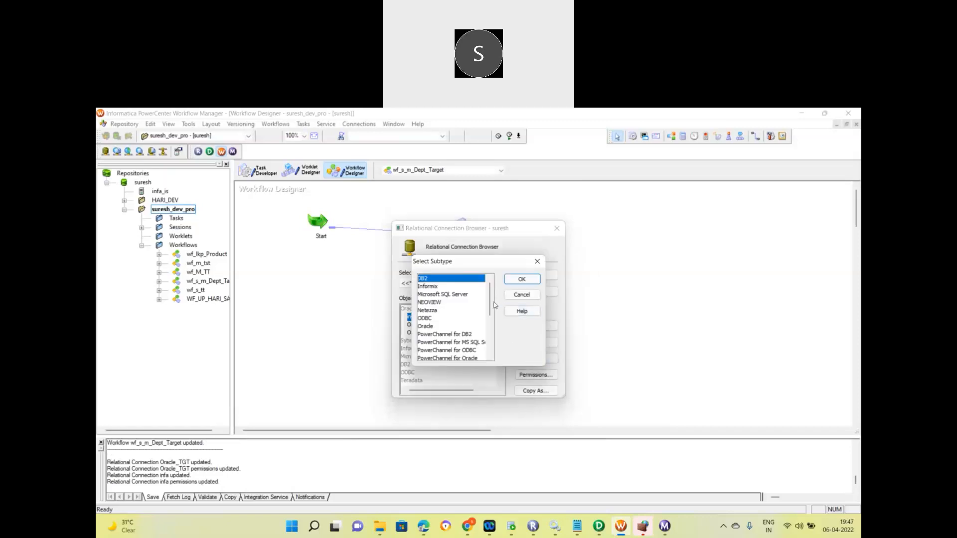
{"action": "left_click_drag", "start_coordinate": [491, 305], "coordinate": [492, 320]}
{"action": "scroll", "coordinate": [492, 320], "scroll_direction": "up", "scroll_amount": 1}
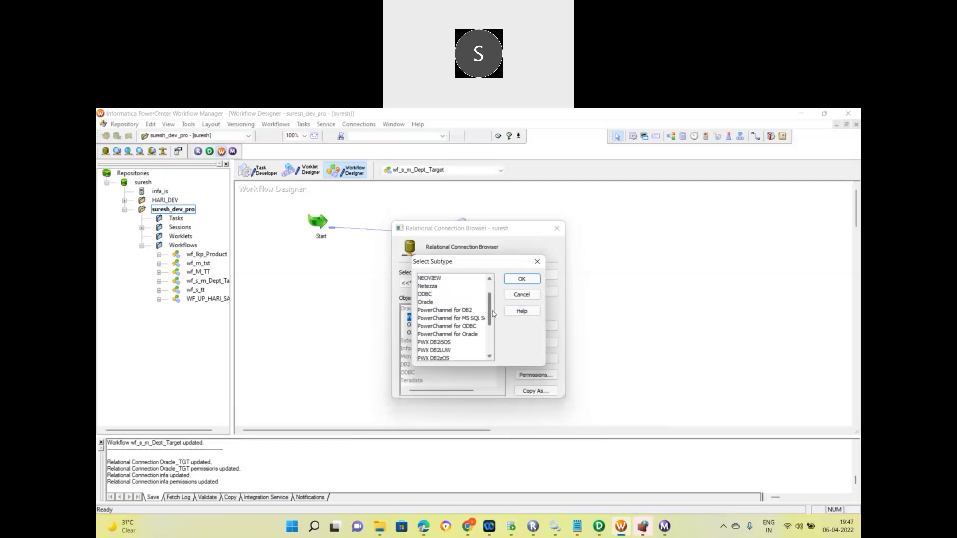
{"action": "left_click", "coordinate": [434, 302]}
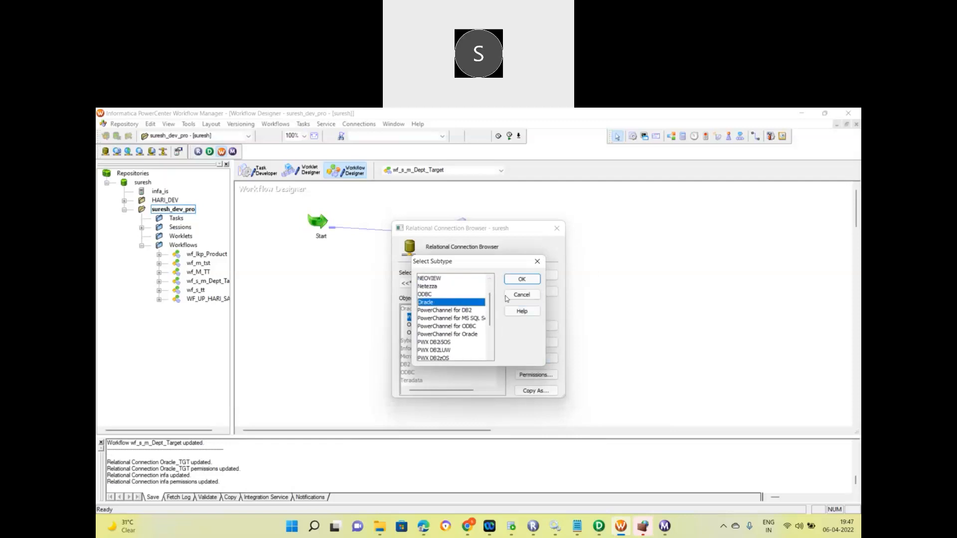
{"action": "left_click", "coordinate": [521, 280]}
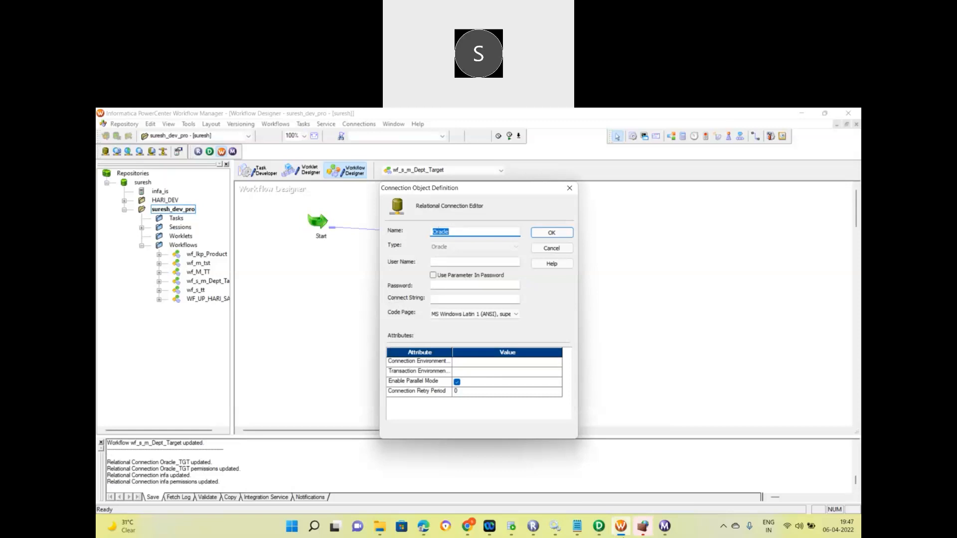
Look up the source connection's username in SQL Developer's connection properties.
{"action": "left_click", "coordinate": [511, 525]}
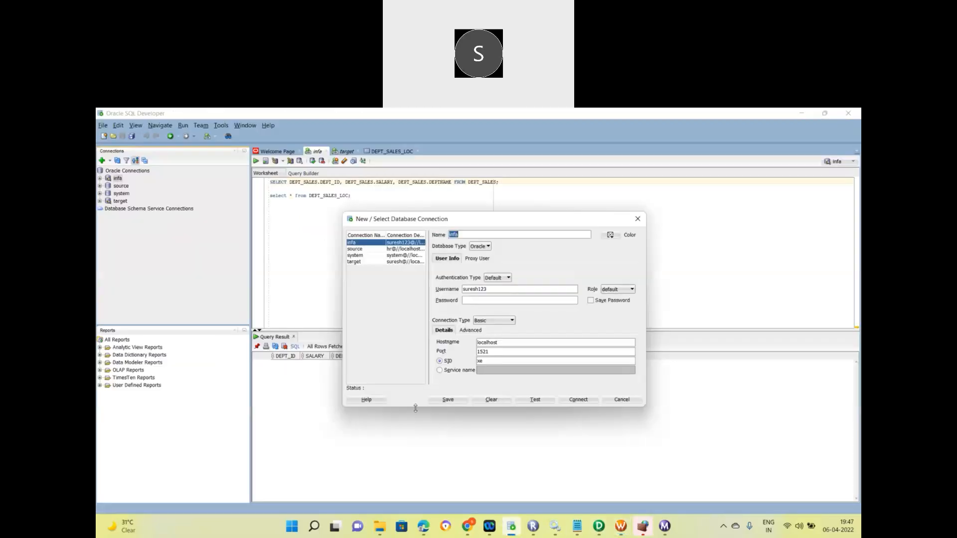
{"action": "left_click", "coordinate": [629, 402]}
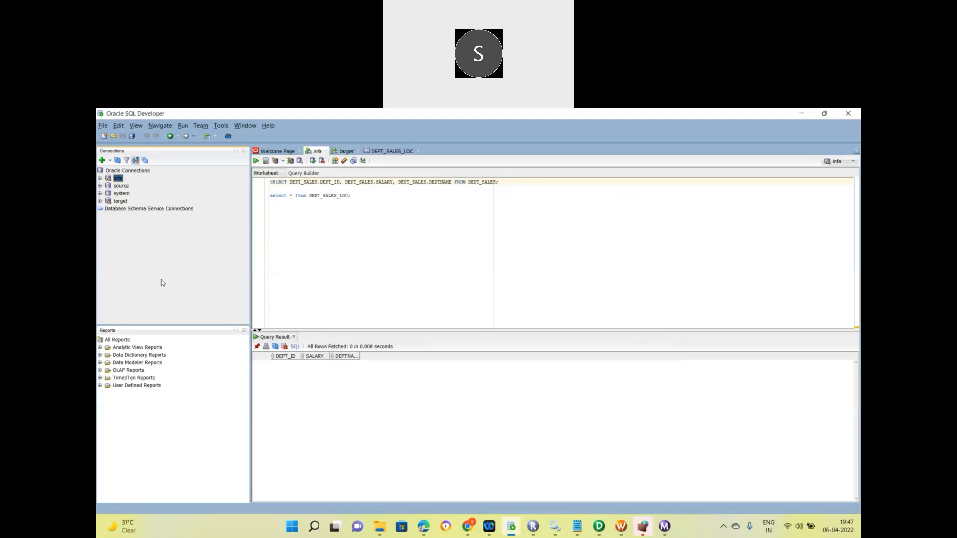
{"action": "left_click", "coordinate": [125, 188]}
{"action": "right_click", "coordinate": [125, 190]}
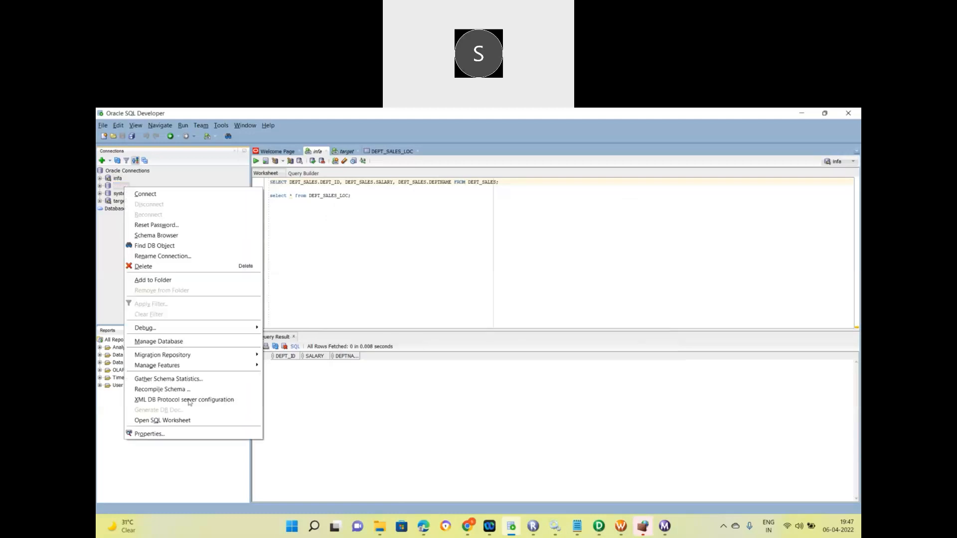
{"action": "left_click", "coordinate": [182, 433]}
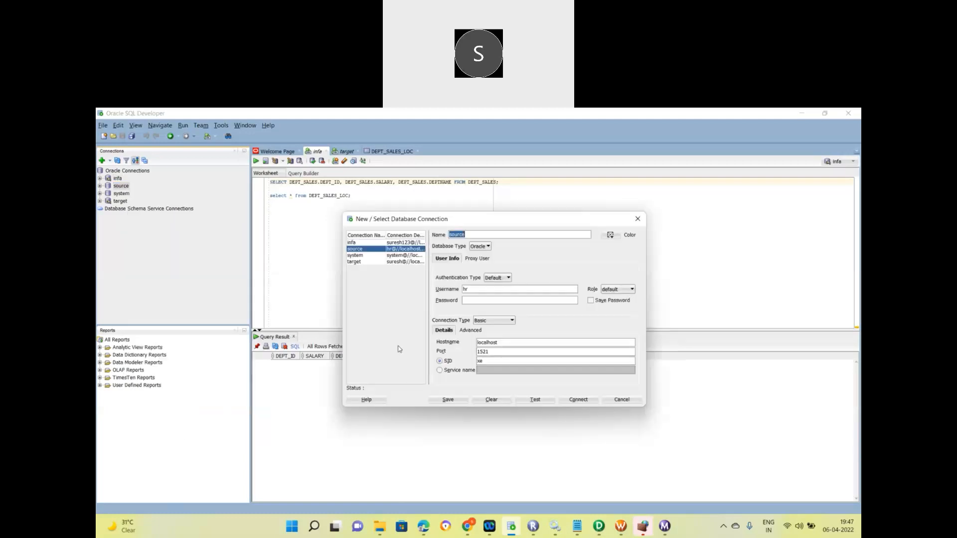
{"action": "double_click", "coordinate": [472, 291]}
Name the connection Oracle_HR with user hr, its password and connect string xe, then save.
{"action": "left_click", "coordinate": [620, 525]}
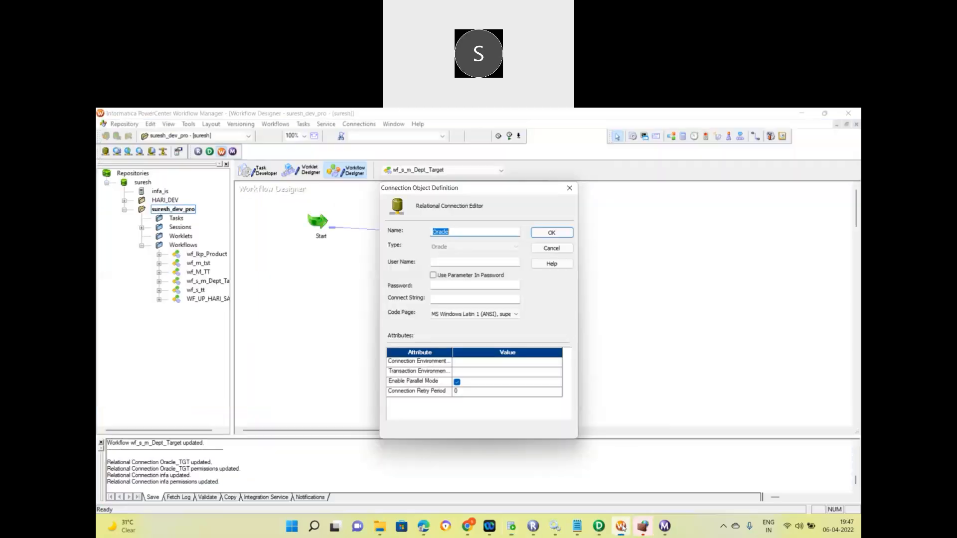
{"action": "left_click", "coordinate": [460, 230]}
{"action": "type", "text": "_HR"}
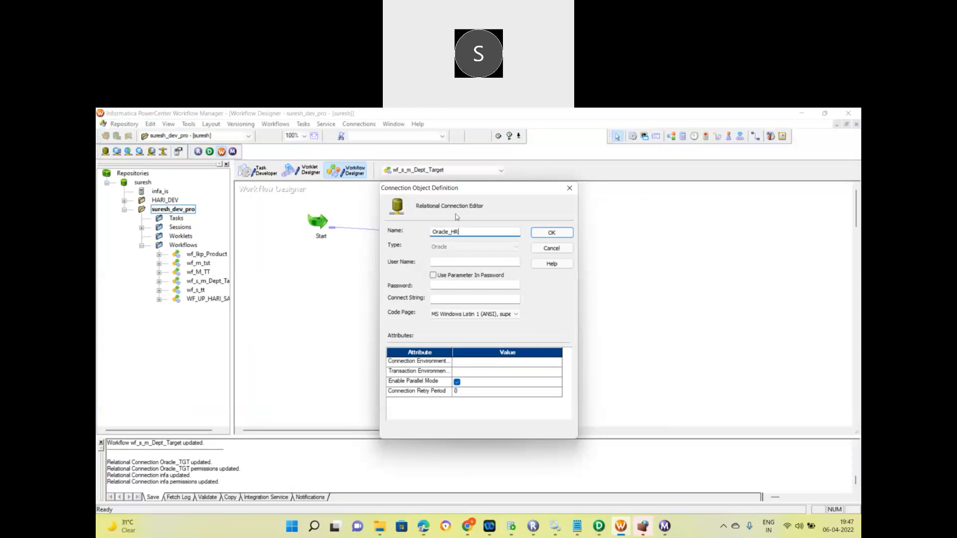
{"action": "left_click", "coordinate": [441, 262]}
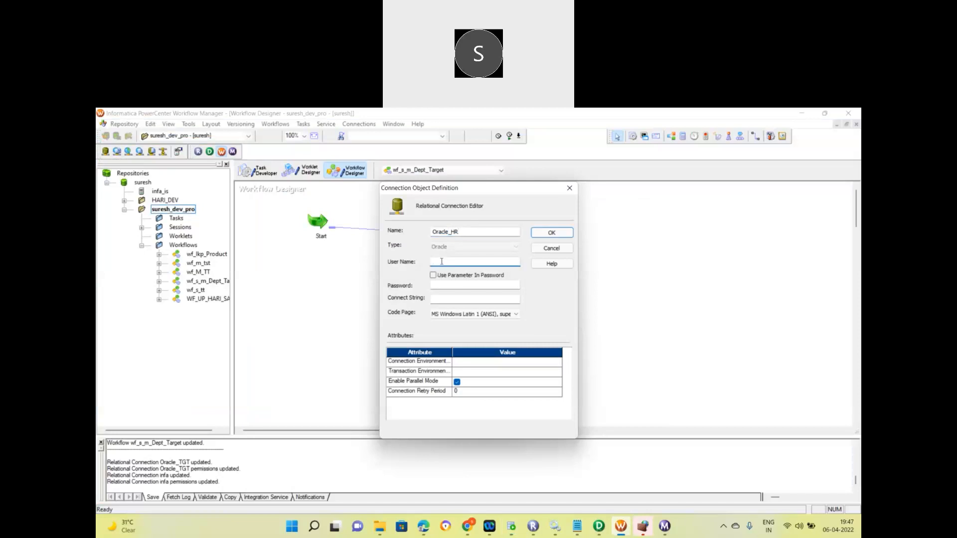
{"action": "type", "text": "hr"}
{"action": "left_click", "coordinate": [444, 287]}
{"action": "left_click", "coordinate": [459, 297]}
{"action": "type", "text": "xe"}
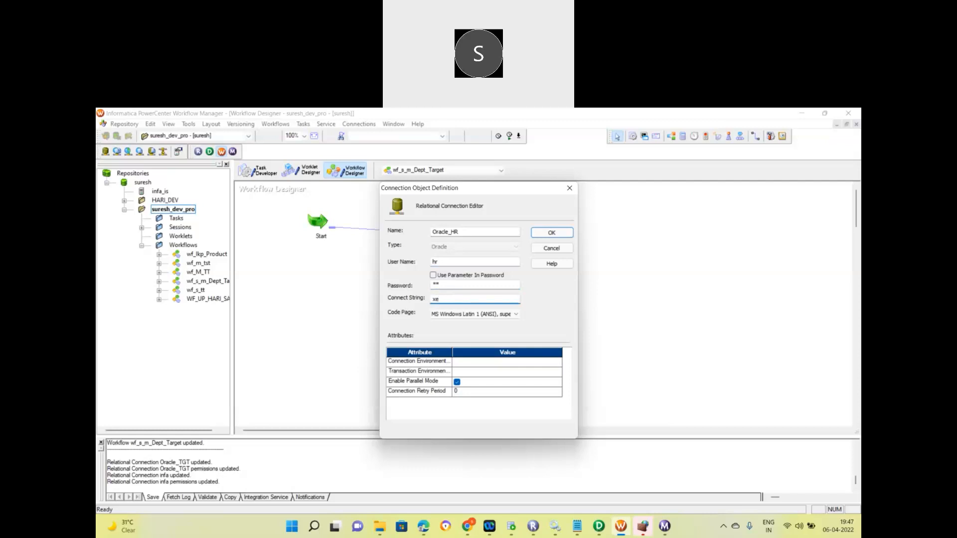
{"action": "left_click", "coordinate": [552, 233]}
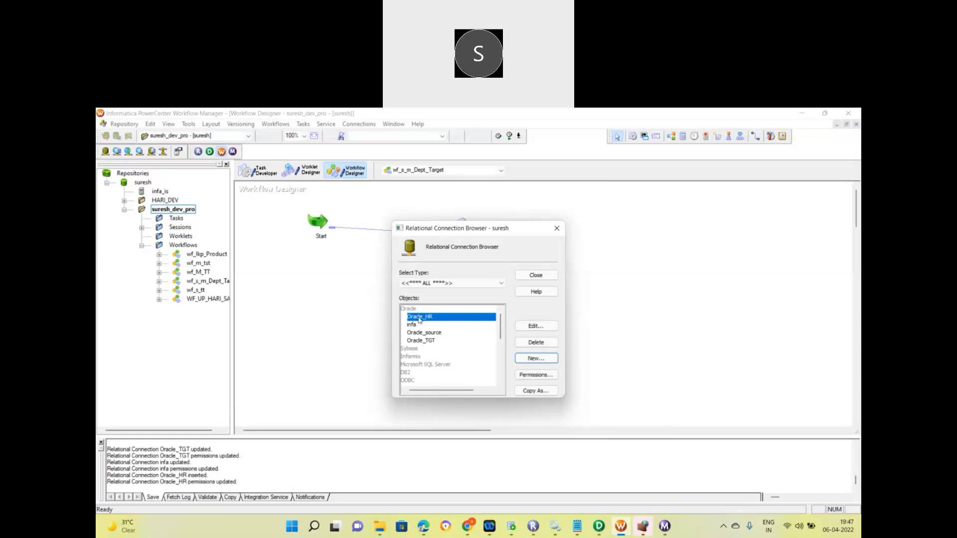
{"action": "left_click", "coordinate": [531, 277]}
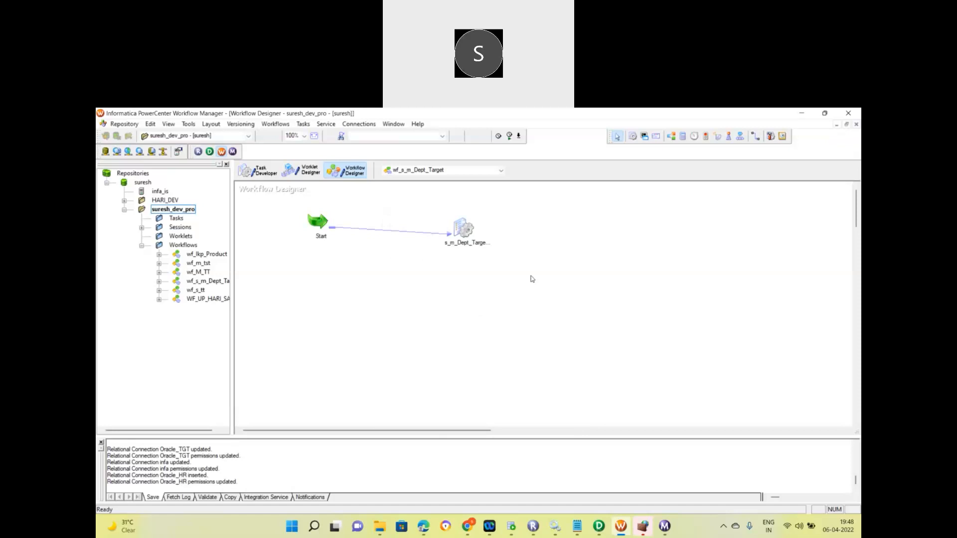
{"action": "double_click", "coordinate": [464, 229]}
{"action": "left_click", "coordinate": [429, 214]}
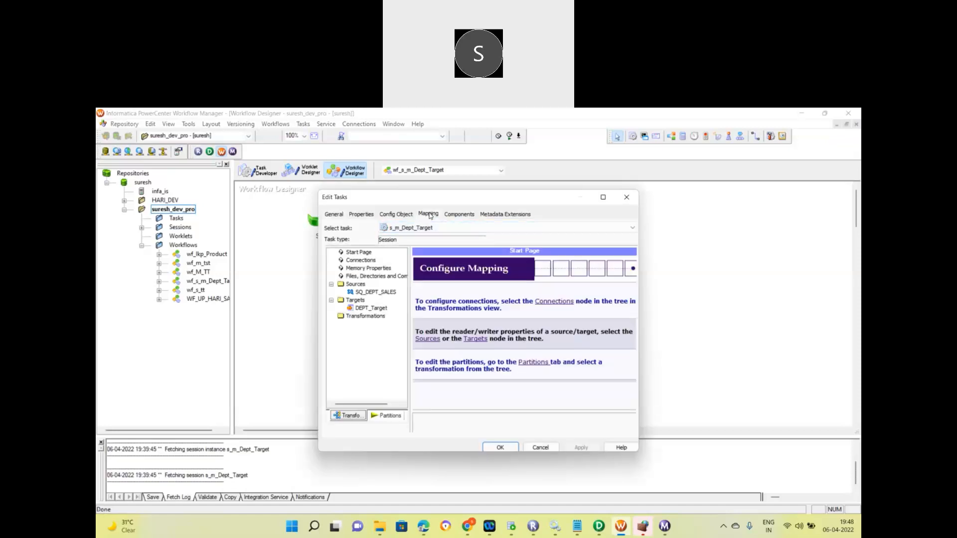
{"action": "left_click", "coordinate": [603, 197]}
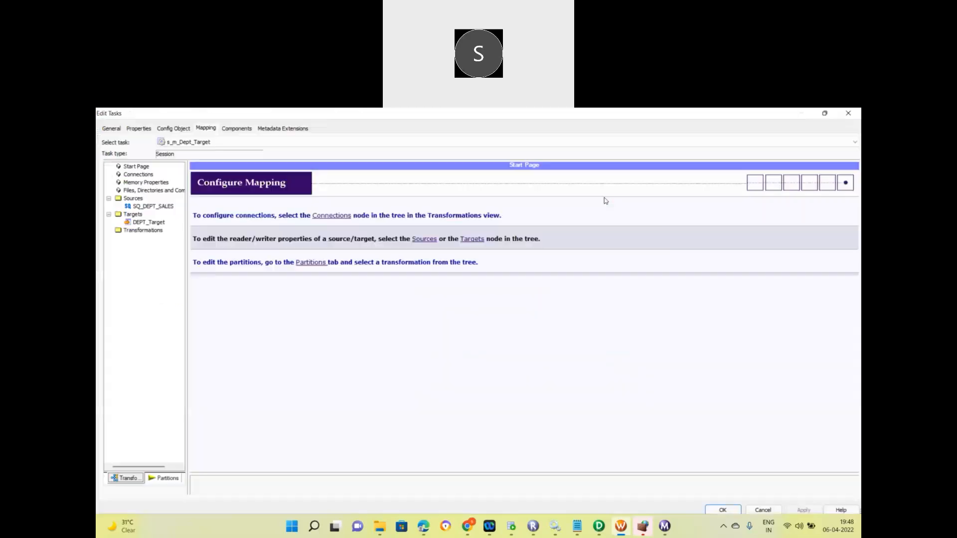
{"action": "left_click", "coordinate": [153, 206]}
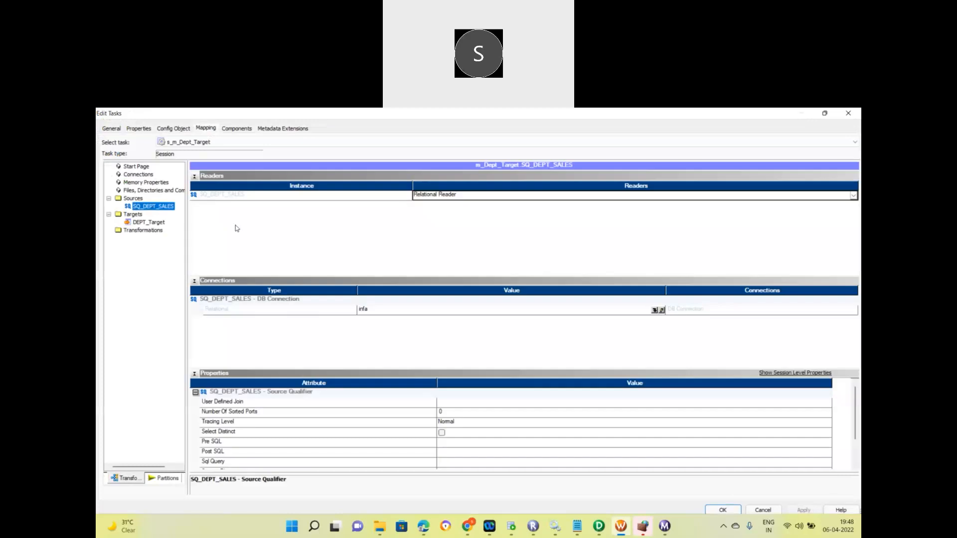
{"action": "left_click", "coordinate": [662, 310]}
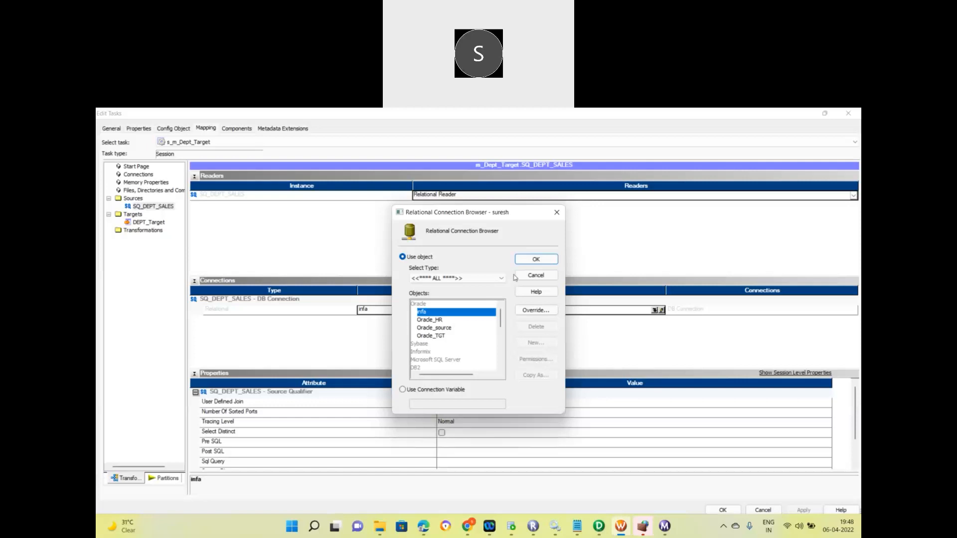
{"action": "left_click", "coordinate": [534, 259]}
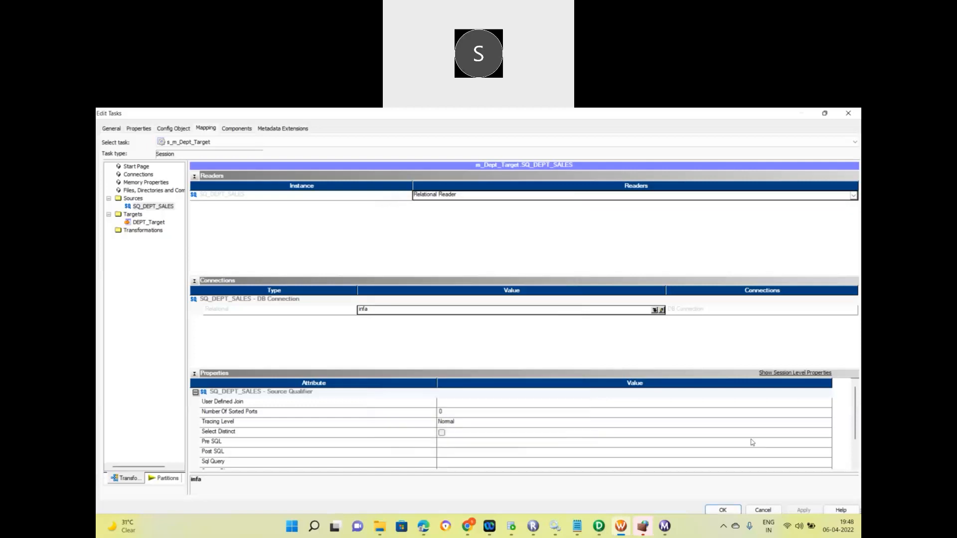
{"action": "left_click", "coordinate": [723, 511]}
From Connections > Relational, create another new connection with the Oracle subtype.
{"action": "left_click", "coordinate": [357, 125]}
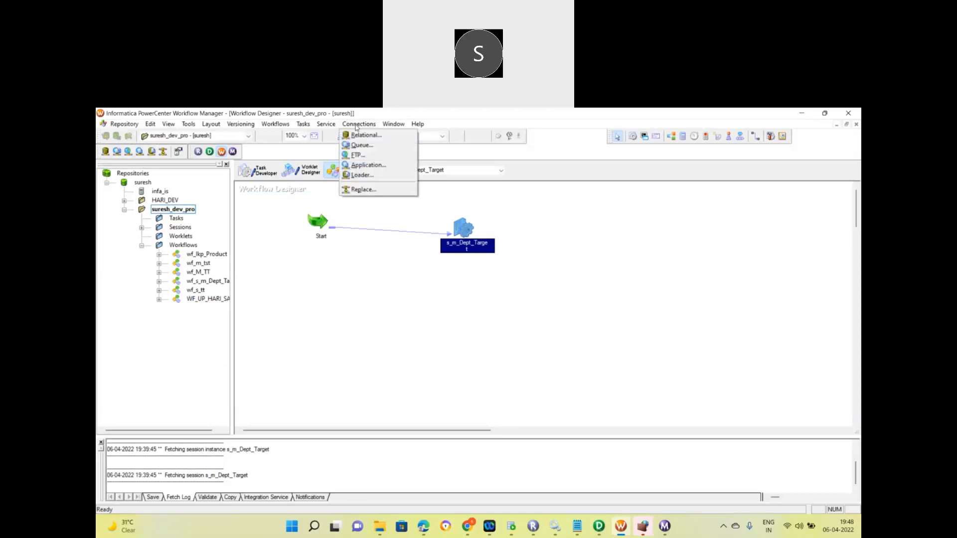
{"action": "left_click", "coordinate": [359, 135]}
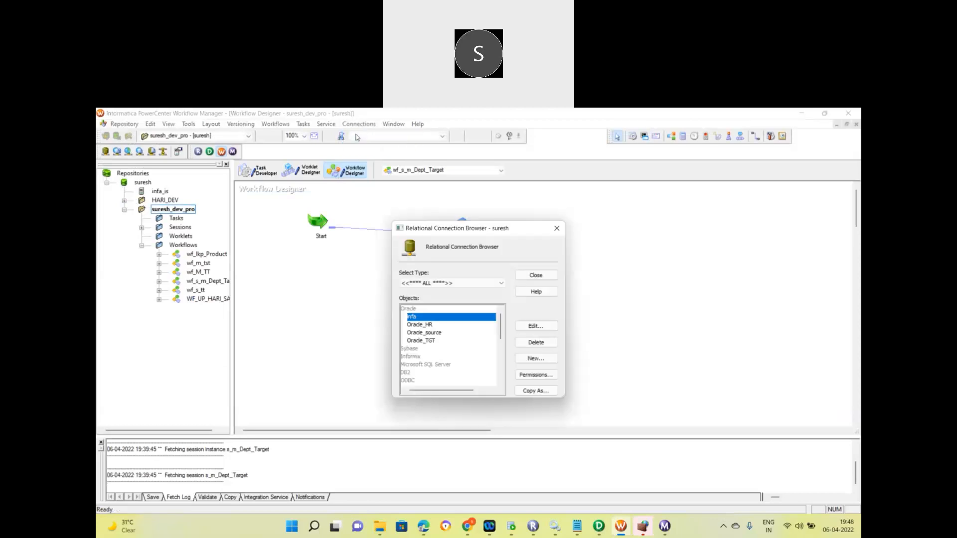
{"action": "left_click", "coordinate": [533, 359]}
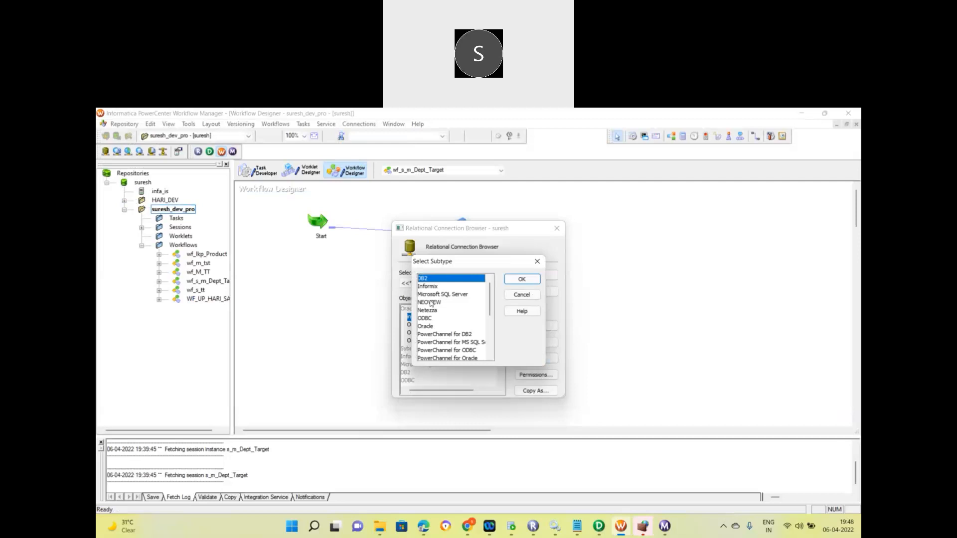
{"action": "left_click", "coordinate": [430, 326]}
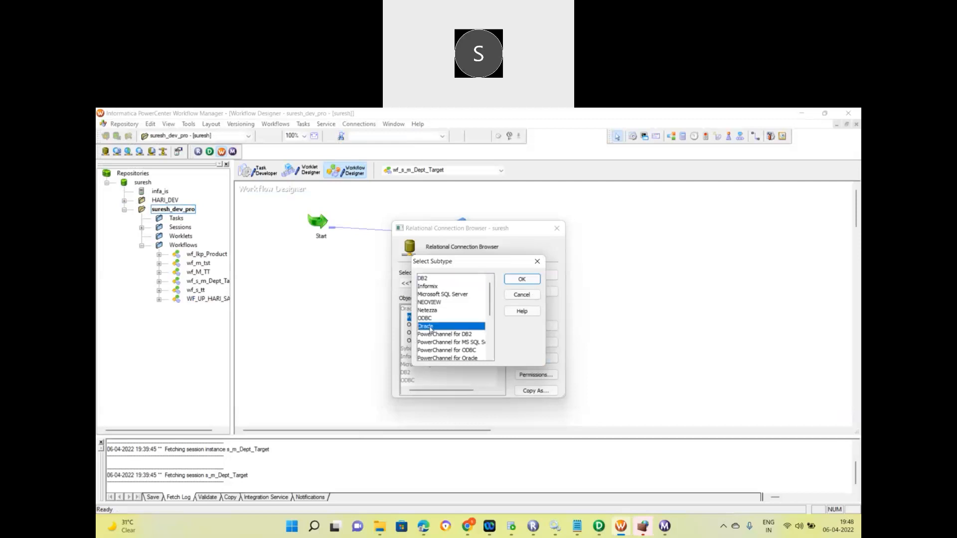
{"action": "left_click", "coordinate": [524, 280]}
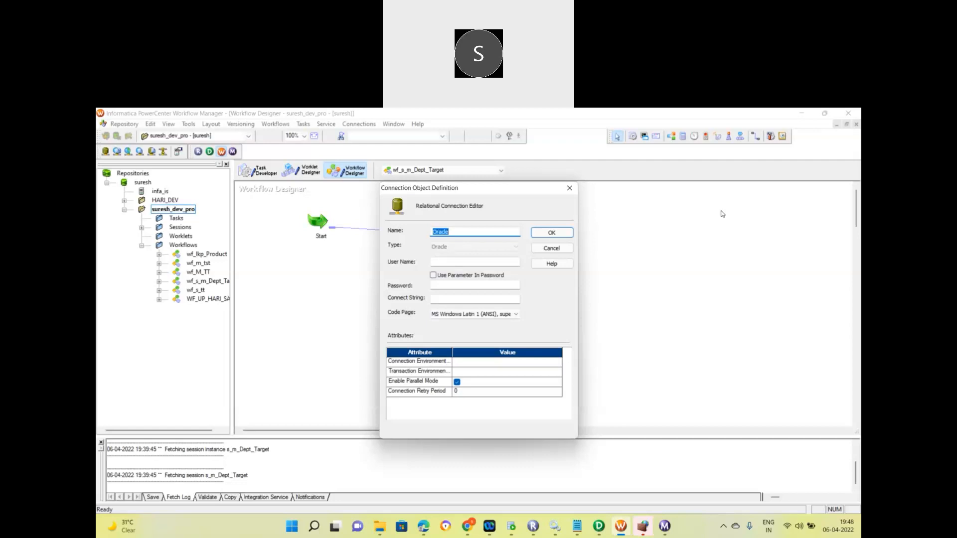
{"action": "left_click", "coordinate": [798, 183]}
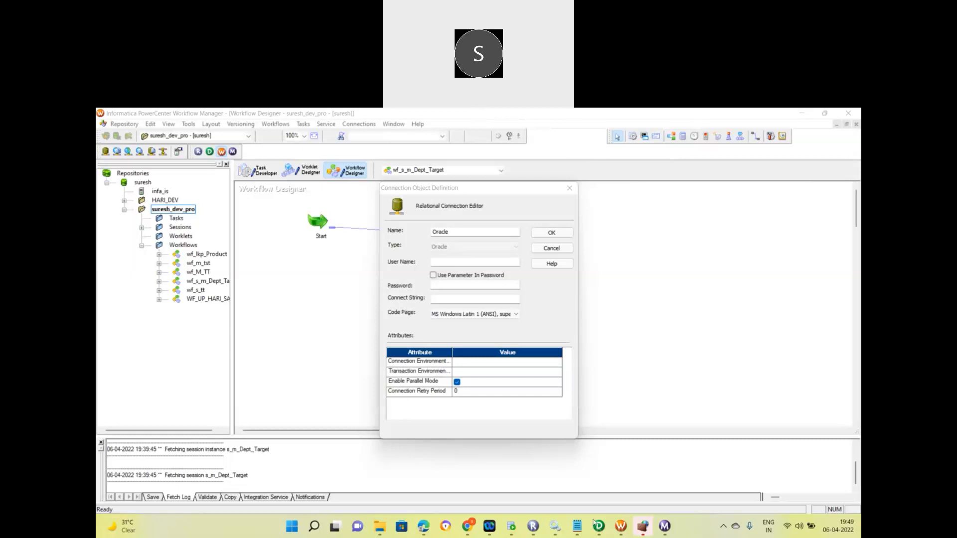
In PowerCenter Designer's Source Analyzer, choose Sources > Import from Database.
{"action": "mouse_move", "coordinate": [597, 527]}
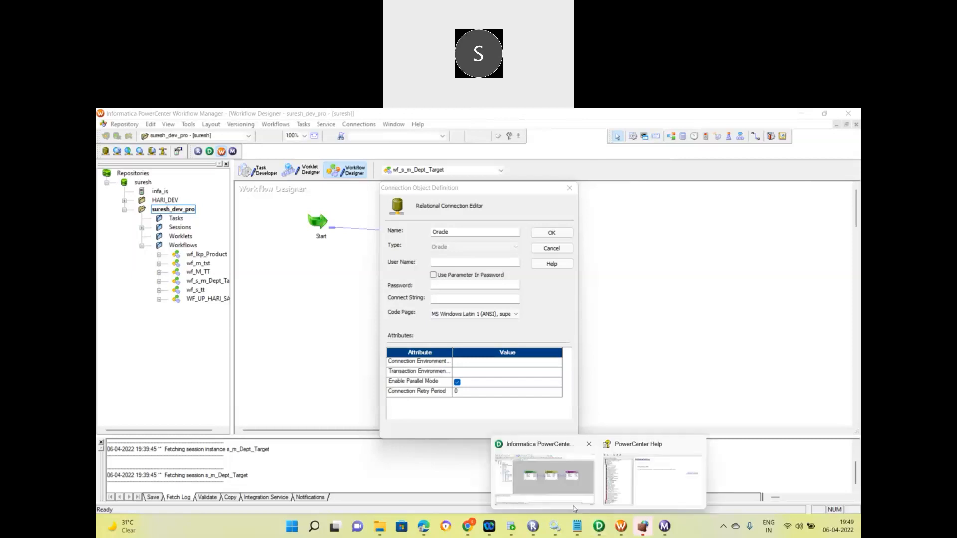
{"action": "left_click", "coordinate": [574, 507]}
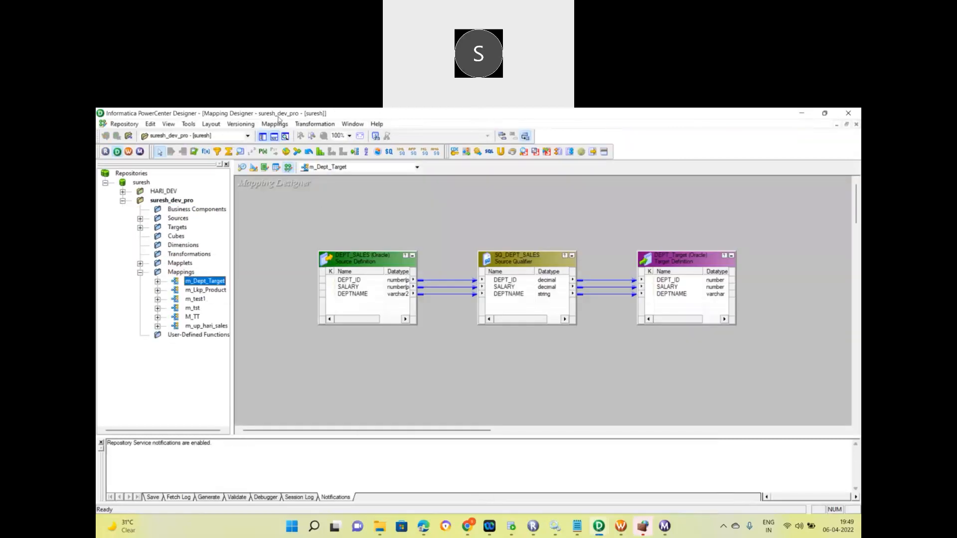
{"action": "left_click", "coordinate": [241, 168]}
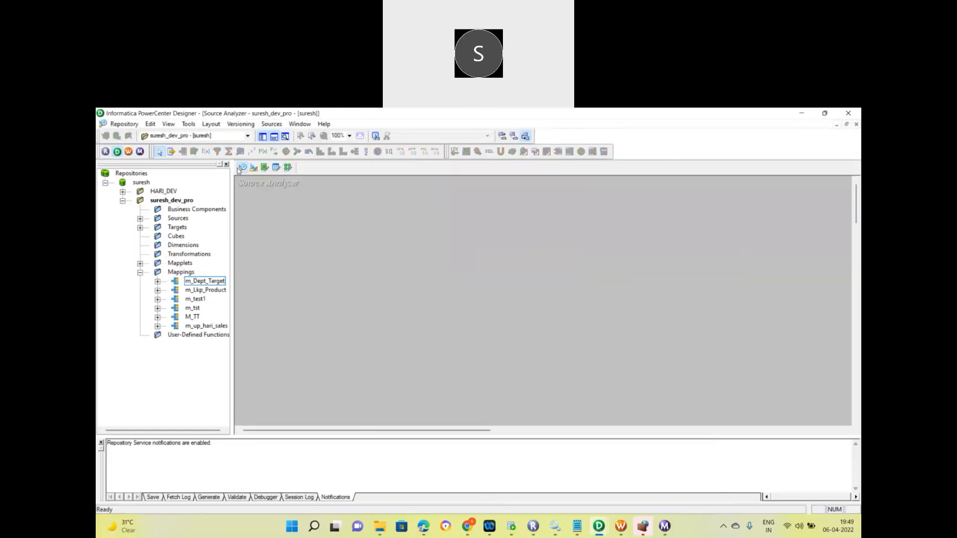
{"action": "left_click", "coordinate": [272, 124]}
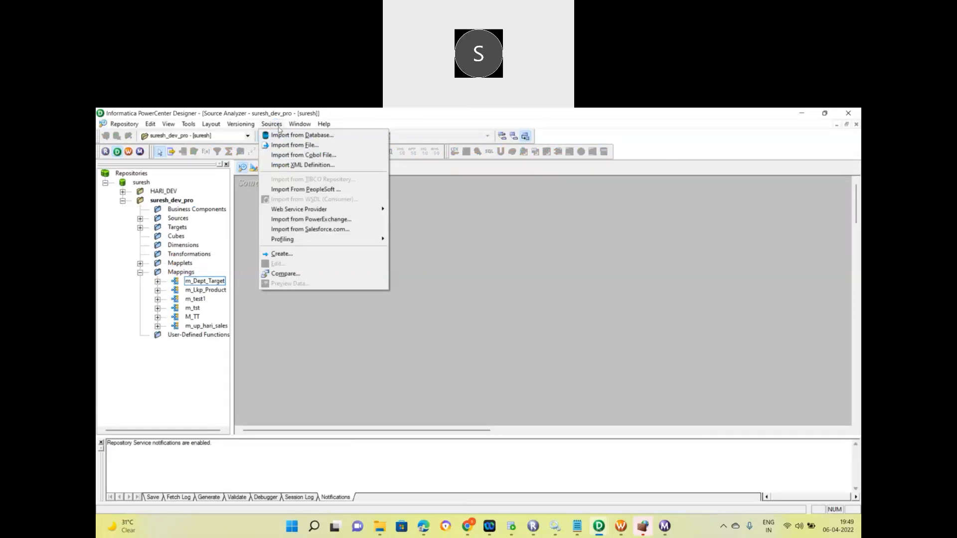
{"action": "left_click", "coordinate": [287, 139]}
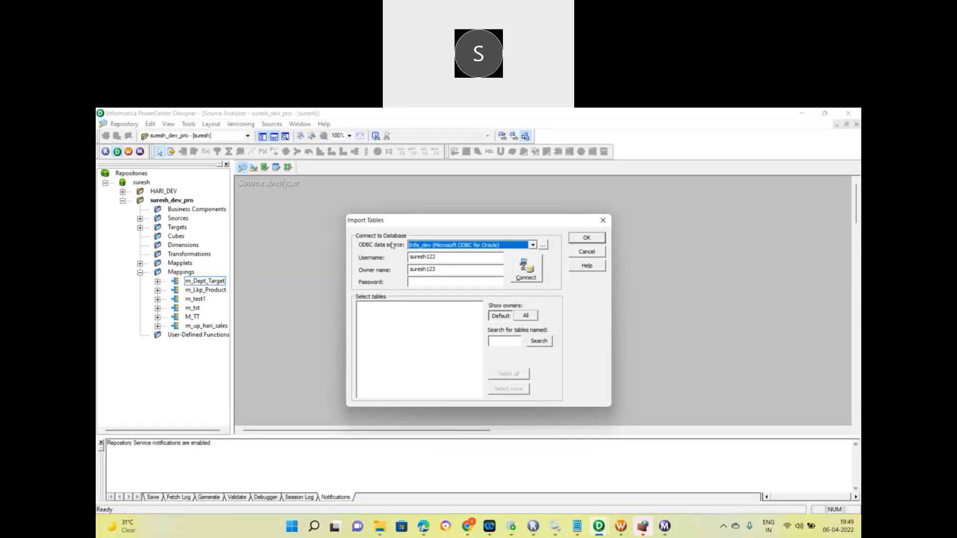
Attempt the table import with nothing selected, dismiss the warning, and cancel Import Tables.
{"action": "left_click", "coordinate": [834, 170]}
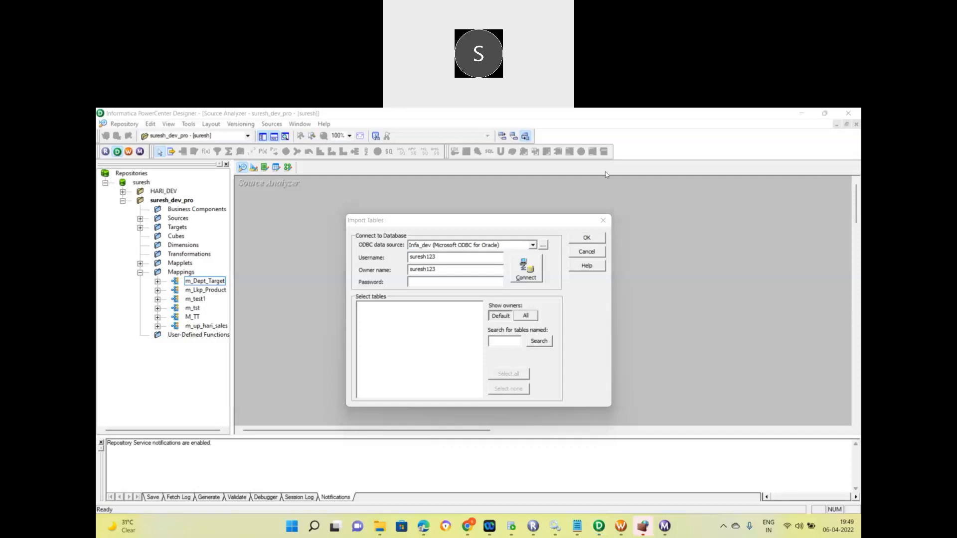
{"action": "left_click", "coordinate": [640, 272]}
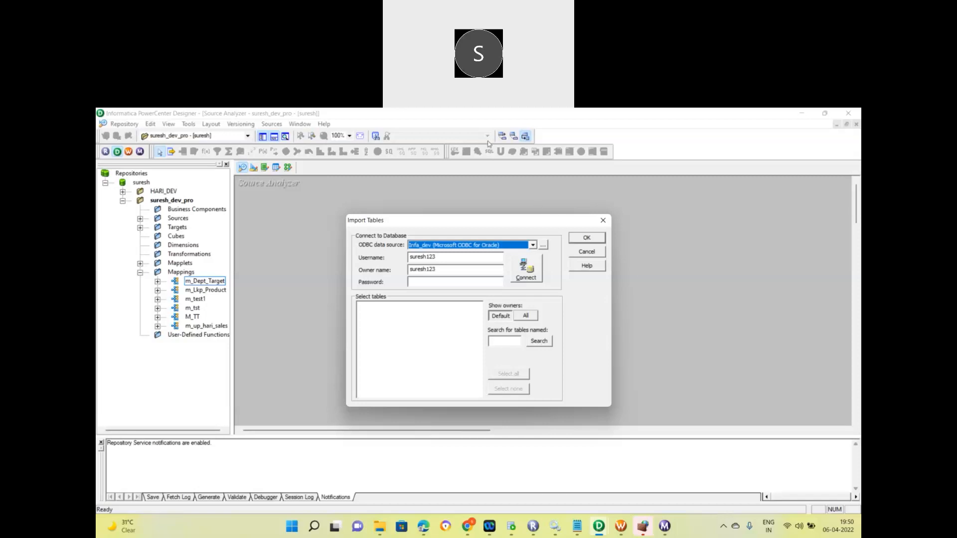
{"action": "left_click", "coordinate": [457, 128]}
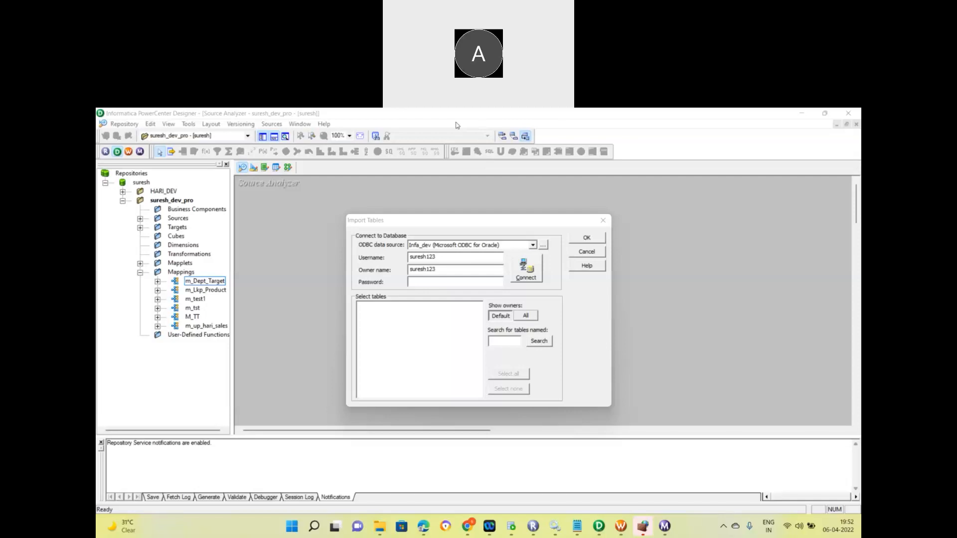
{"action": "left_click", "coordinate": [587, 239]}
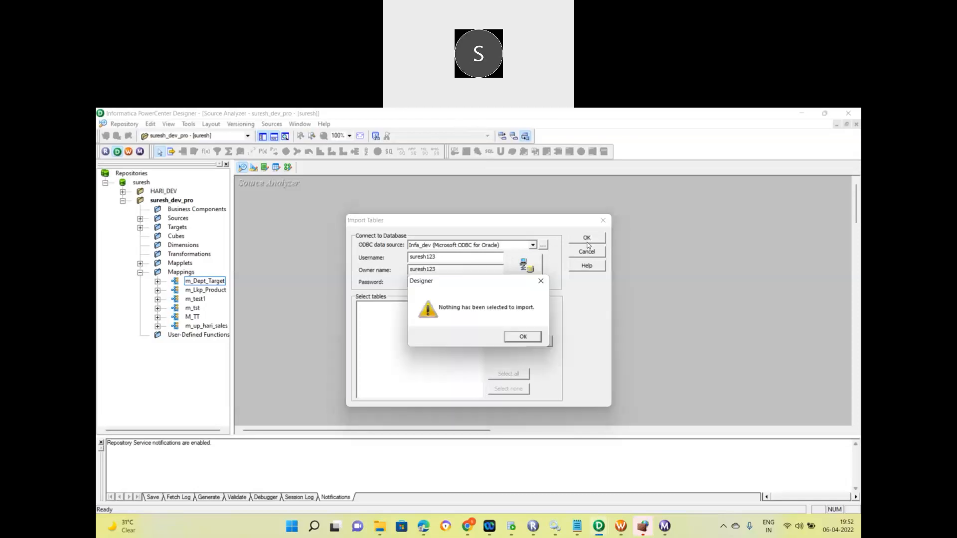
{"action": "left_click", "coordinate": [523, 337]}
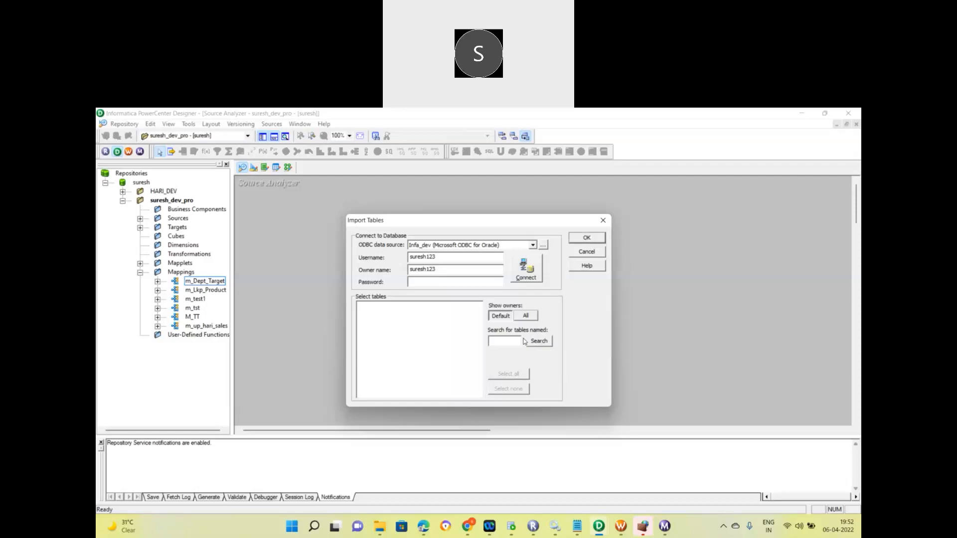
{"action": "left_click", "coordinate": [590, 255]}
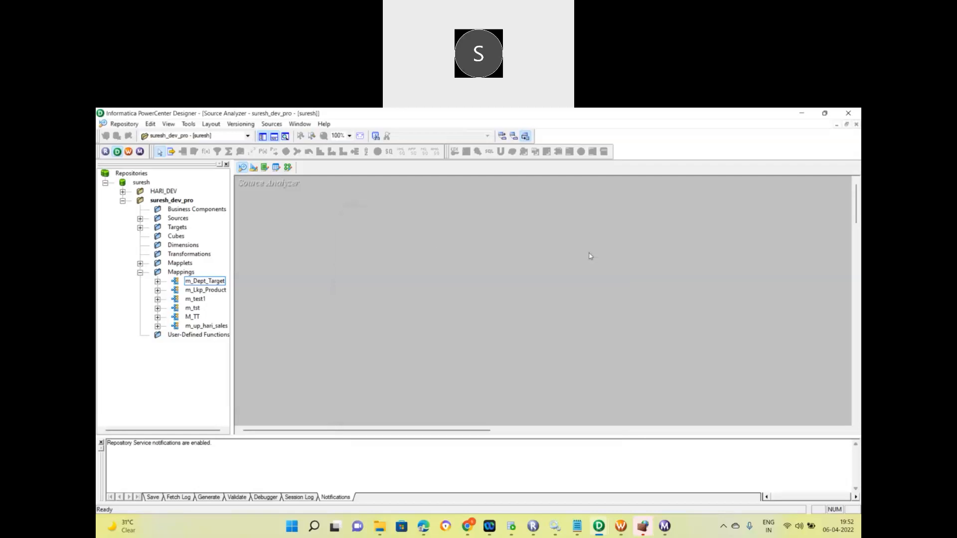
Close the connection windows and save the repository folder, acknowledging the no-changes message.
{"action": "left_click", "coordinate": [288, 168]}
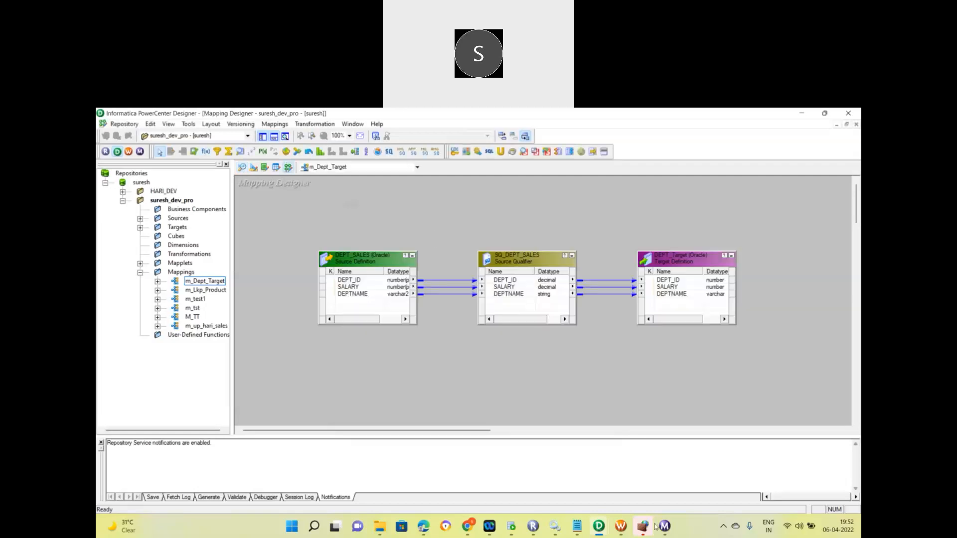
{"action": "left_click", "coordinate": [621, 526]}
{"action": "left_click", "coordinate": [551, 249]}
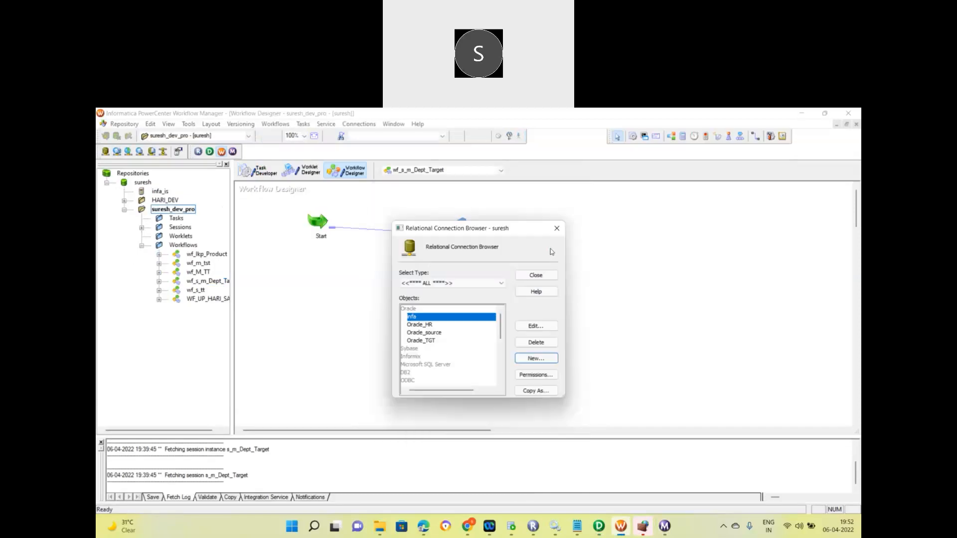
{"action": "left_click", "coordinate": [536, 274]}
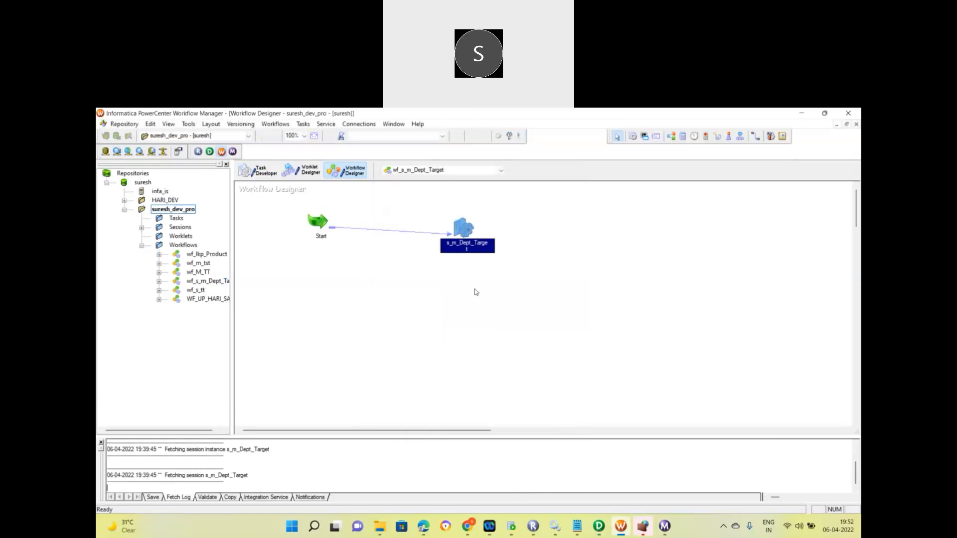
{"action": "key", "text": "ctrl+s"}
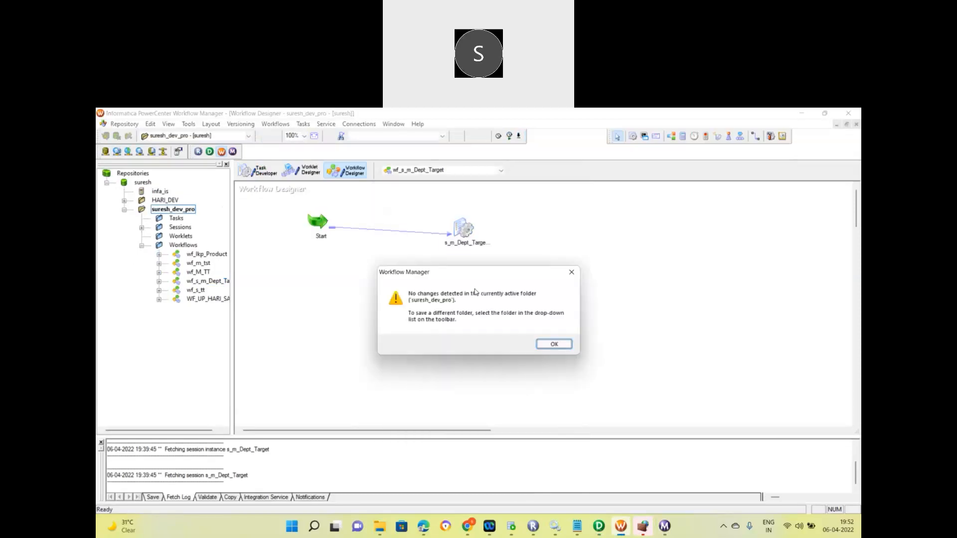
{"action": "left_click", "coordinate": [554, 344]}
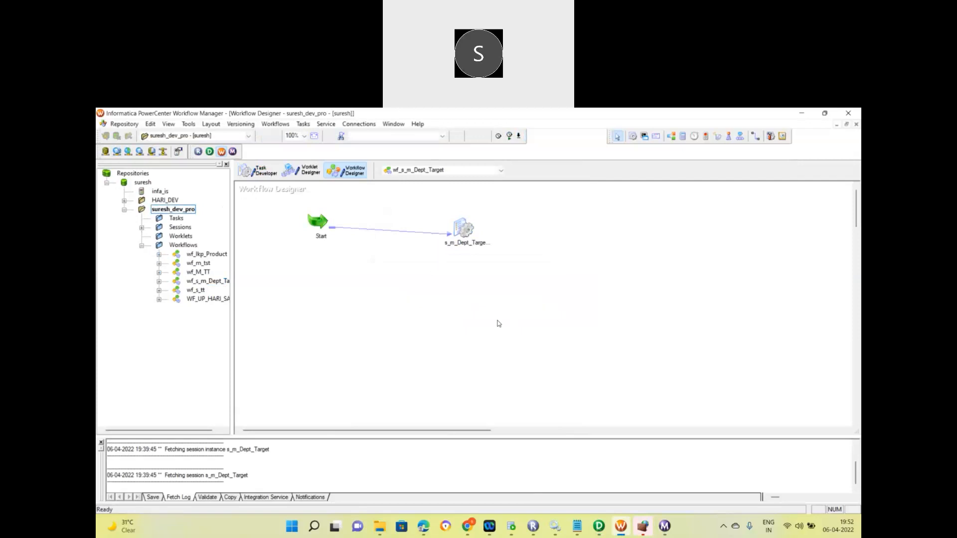
Start the wf_s_m_Dept_Target workflow from the canvas and bring up Workflow Monitor.
{"action": "right_click", "coordinate": [499, 323]}
{"action": "left_click", "coordinate": [533, 398]}
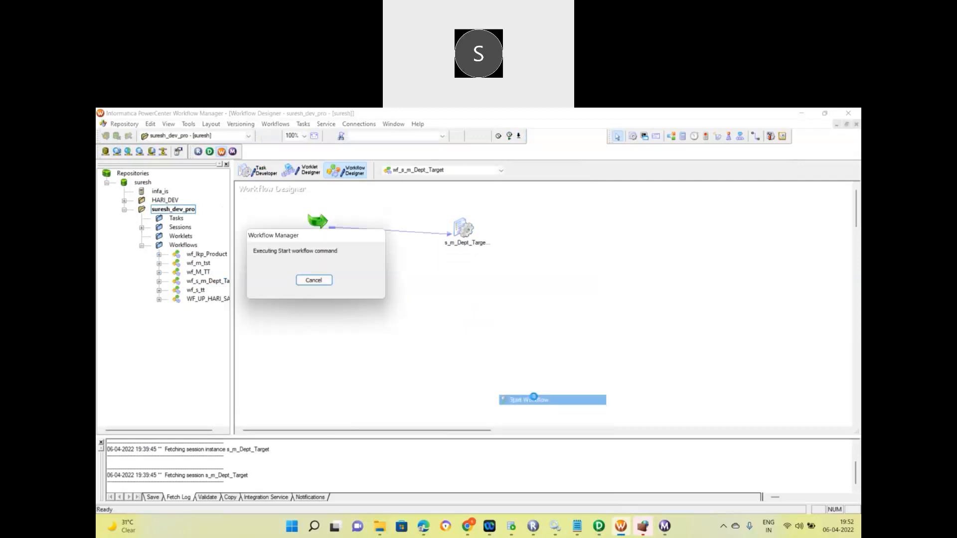
{"action": "mouse_move", "coordinate": [642, 525]}
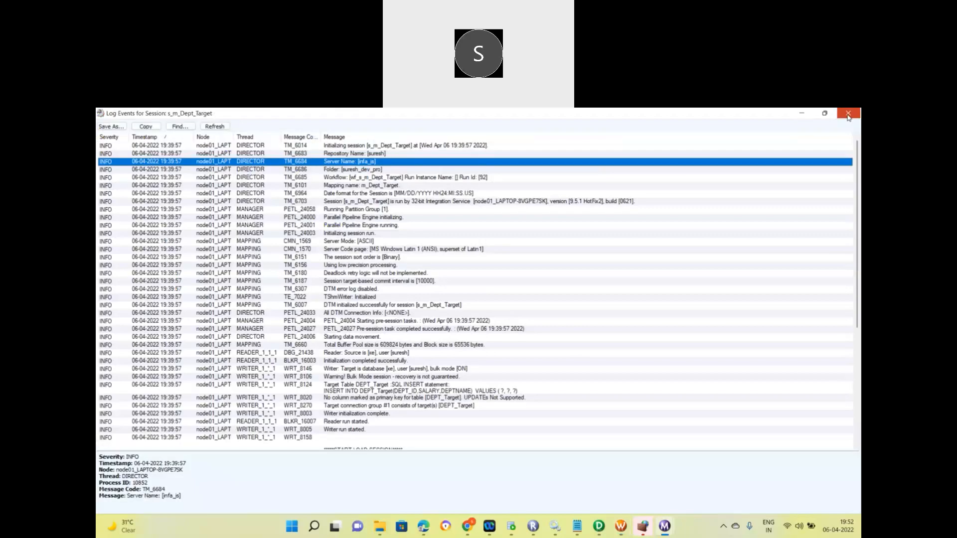
{"action": "left_click", "coordinate": [623, 476]}
Collapse the failed run and open run properties for the 19:52:25 s_m_Dept_Target session.
{"action": "left_click", "coordinate": [243, 181]}
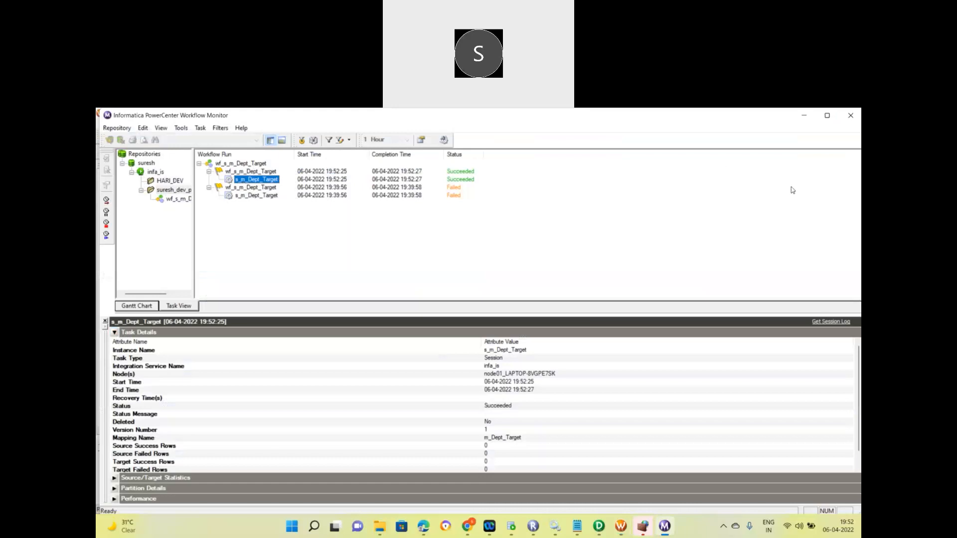
{"action": "left_click", "coordinate": [209, 188]}
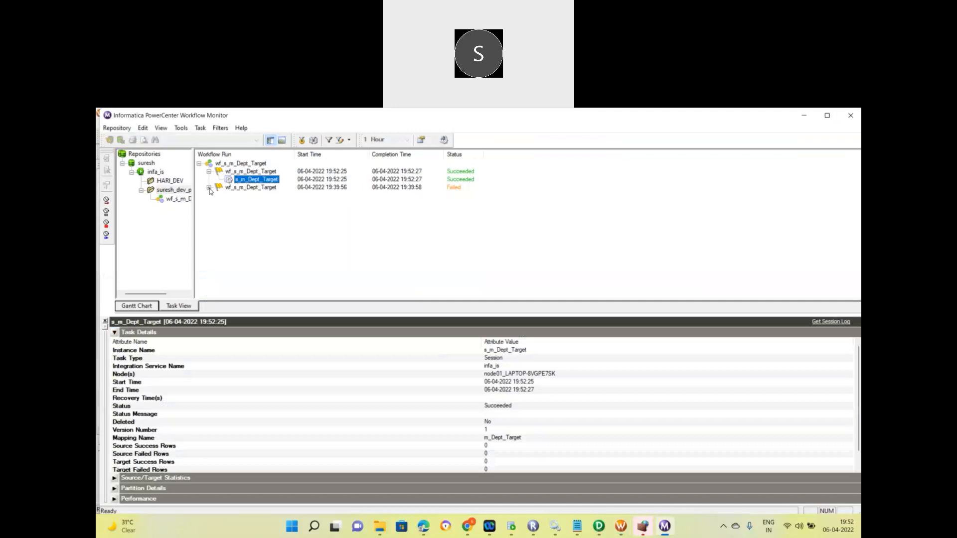
{"action": "right_click", "coordinate": [256, 183]}
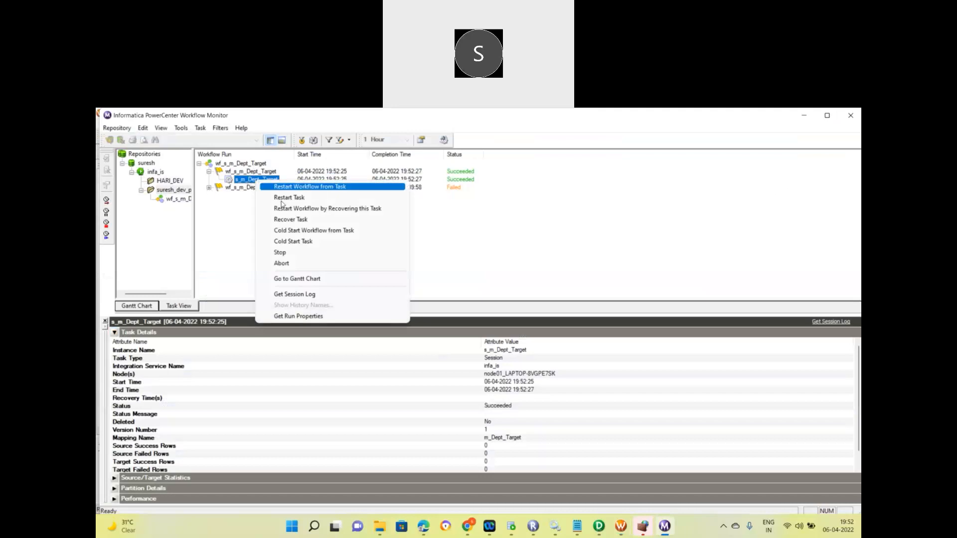
{"action": "left_click", "coordinate": [292, 317]}
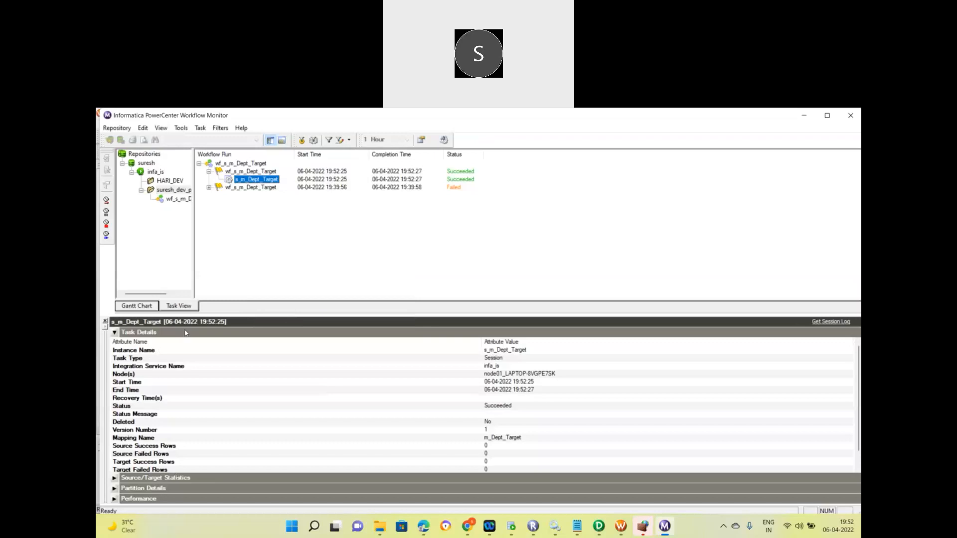
Step through Task Details, Source/Target Statistics, Partition Details and Performance sections of the run properties.
{"action": "left_click", "coordinate": [114, 331]}
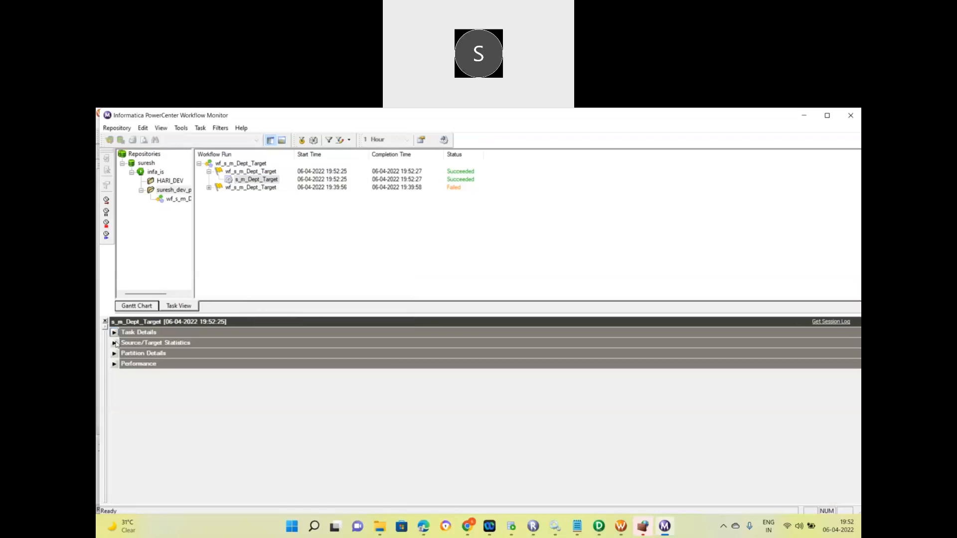
{"action": "left_click", "coordinate": [114, 343]}
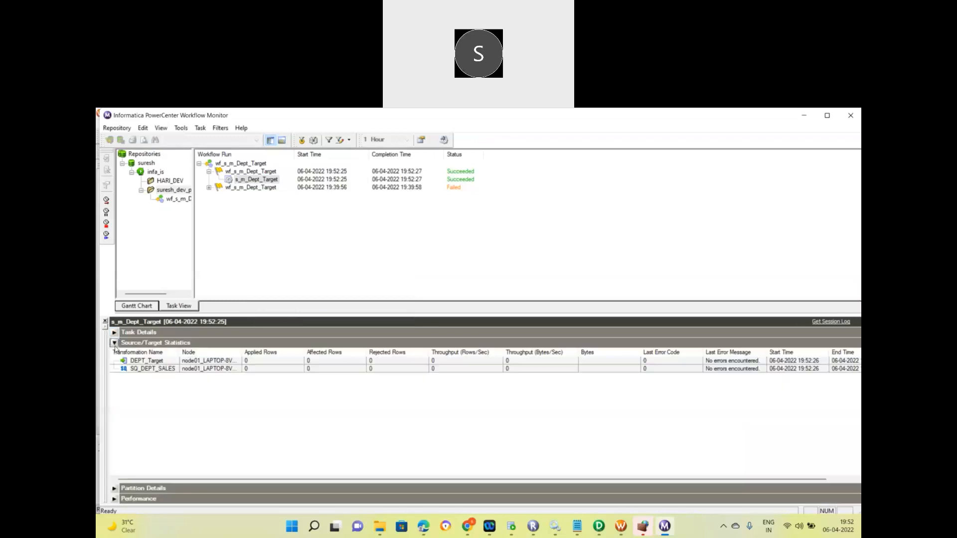
{"action": "left_click", "coordinate": [115, 344]}
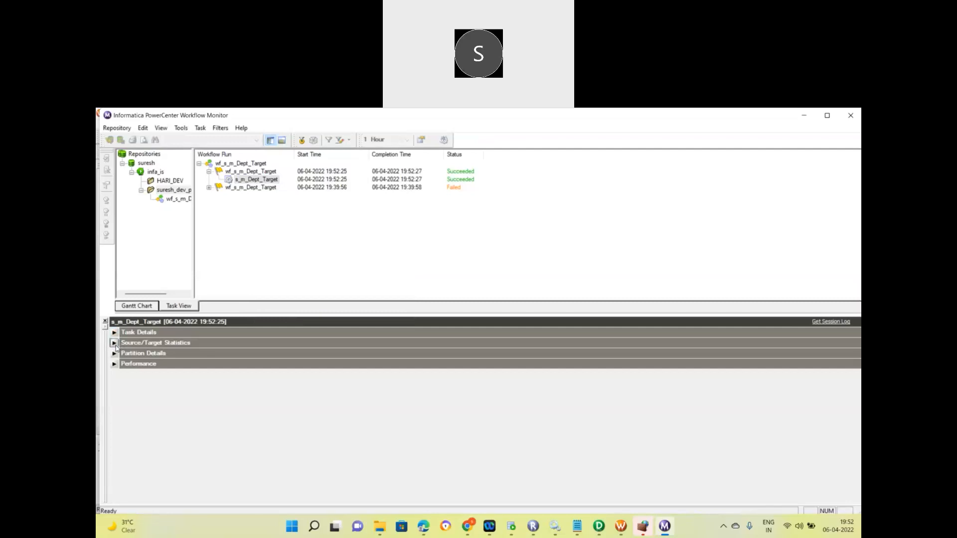
{"action": "left_click", "coordinate": [114, 353]}
{"action": "left_click", "coordinate": [115, 353]}
{"action": "left_click", "coordinate": [114, 364]}
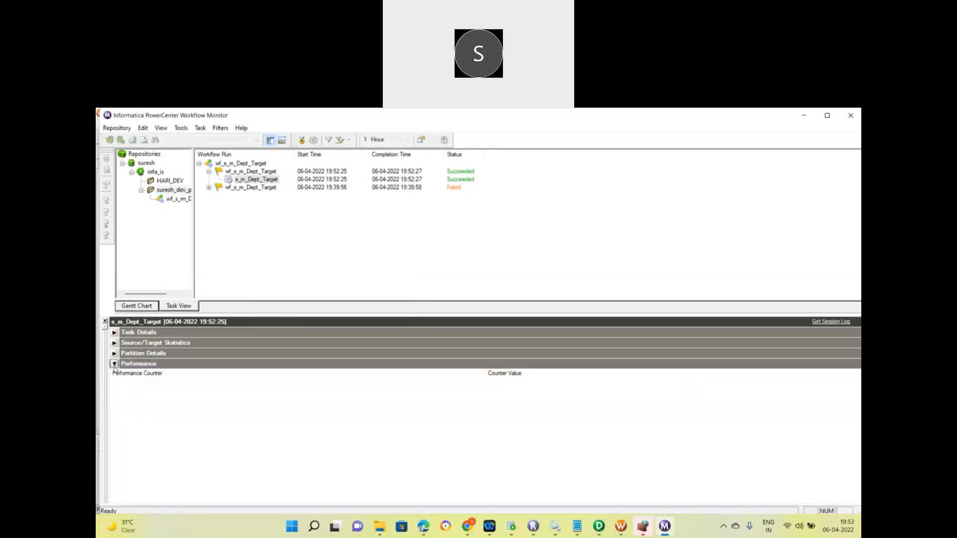
{"action": "left_click", "coordinate": [254, 180]}
Open the successful run's session log maximized and read the repository, server, folder and workflow entries.
{"action": "right_click", "coordinate": [253, 182]}
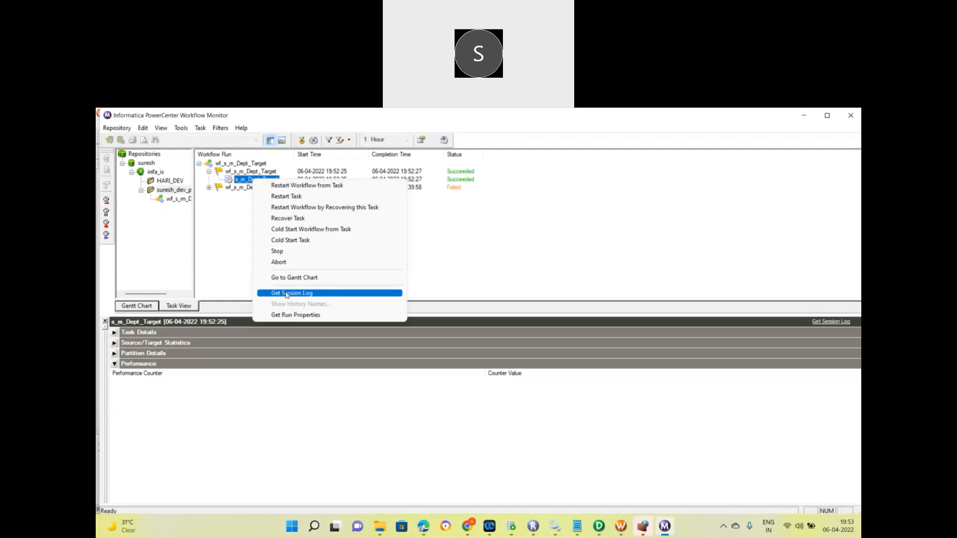
{"action": "left_click", "coordinate": [287, 294]}
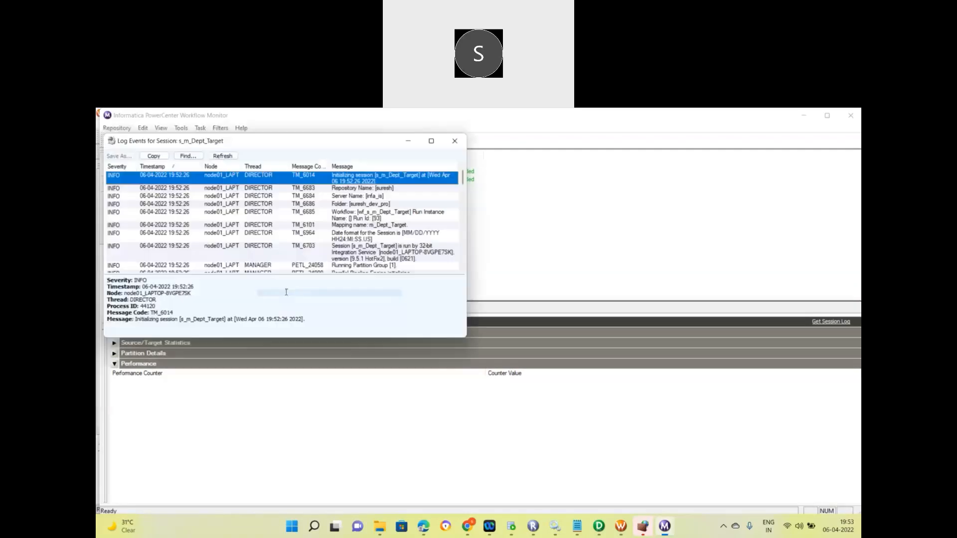
{"action": "left_click", "coordinate": [432, 141]}
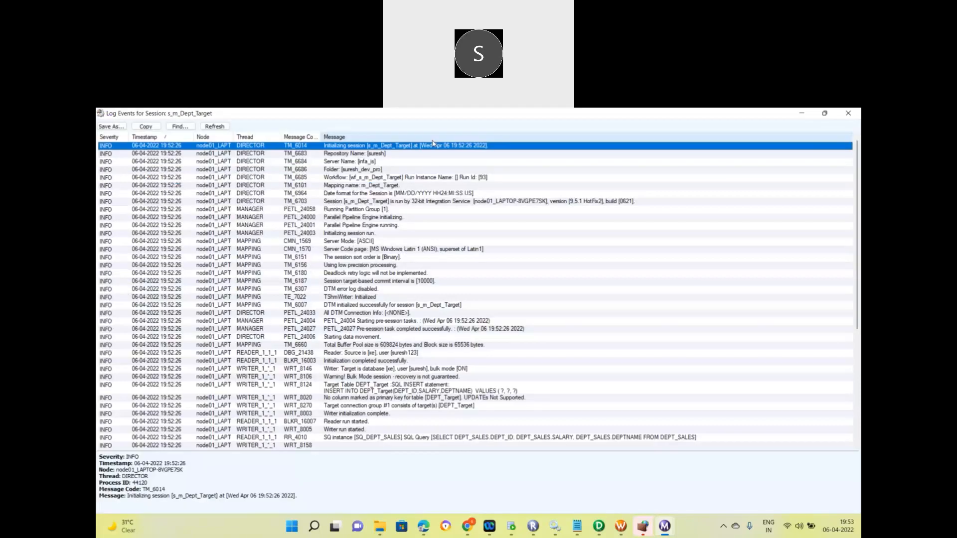
{"action": "left_click", "coordinate": [401, 157]}
{"action": "left_click", "coordinate": [390, 163]}
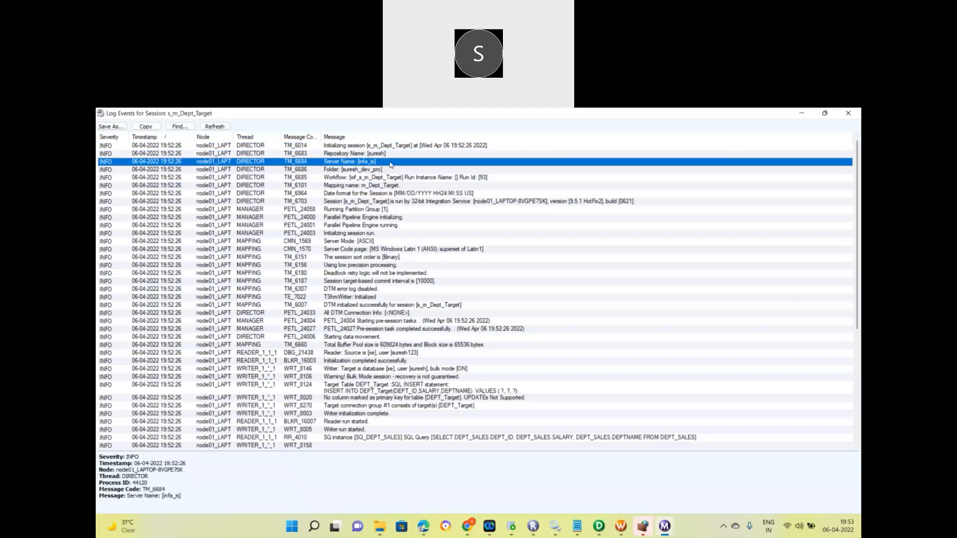
{"action": "left_click", "coordinate": [386, 170]}
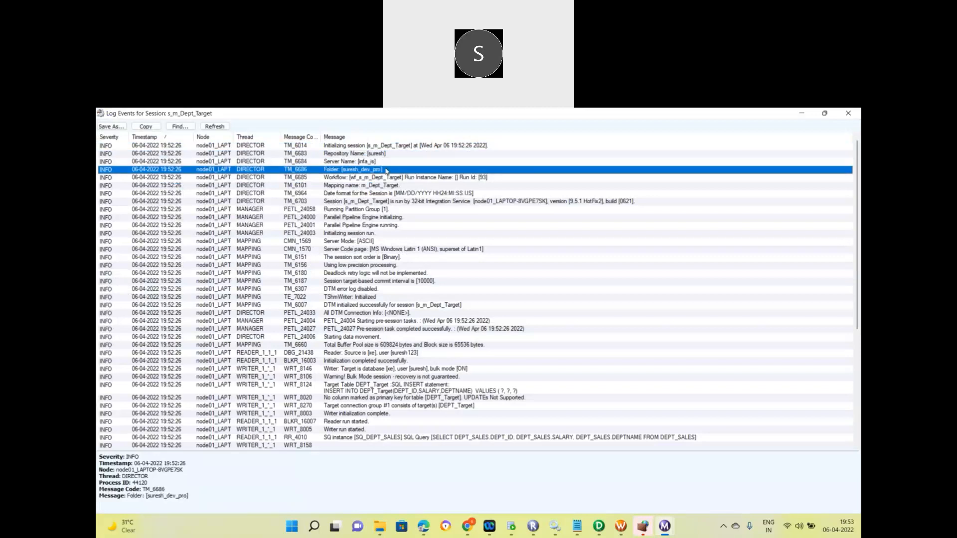
{"action": "left_click", "coordinate": [404, 178]}
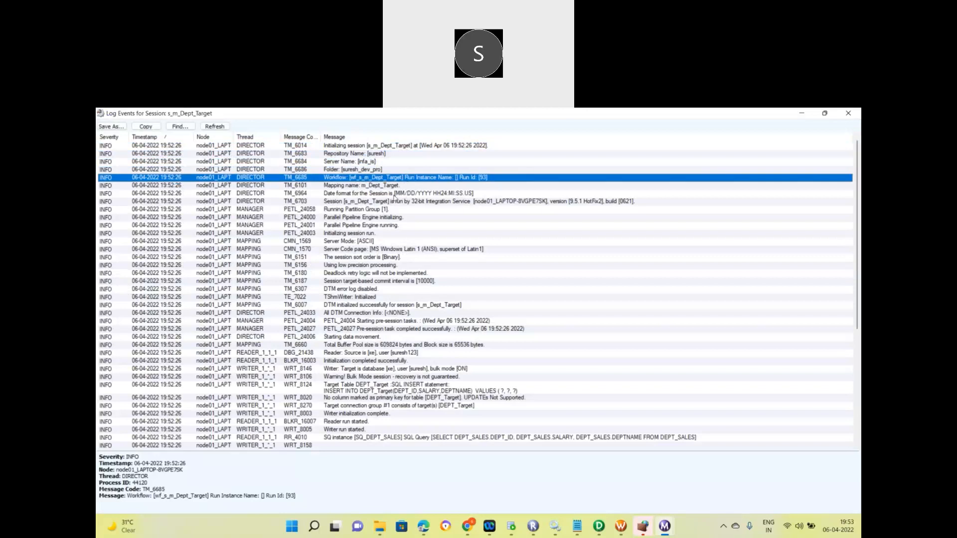
Read the date format, mapping, integration service, partition group, server mode, sort order and commit interval entries.
{"action": "left_click", "coordinate": [394, 196]}
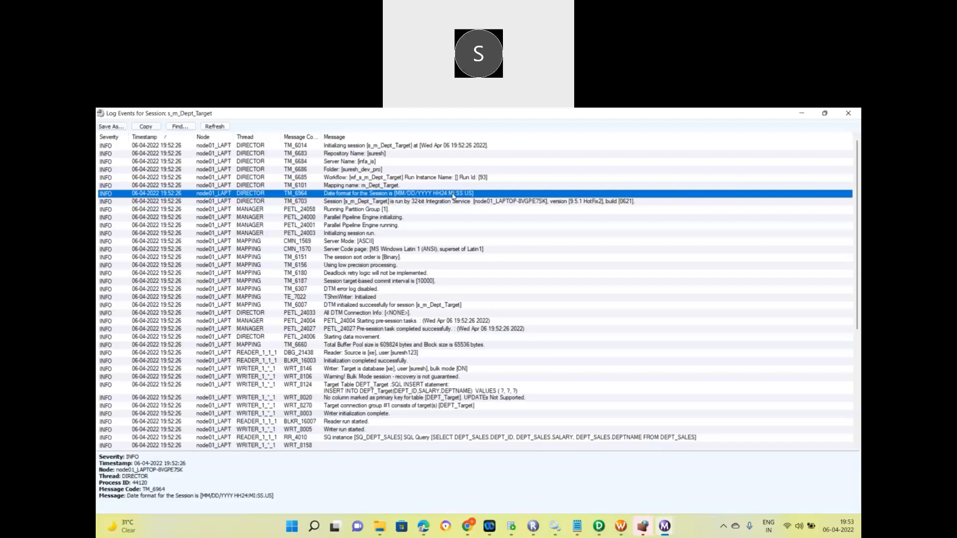
{"action": "left_click", "coordinate": [397, 186]}
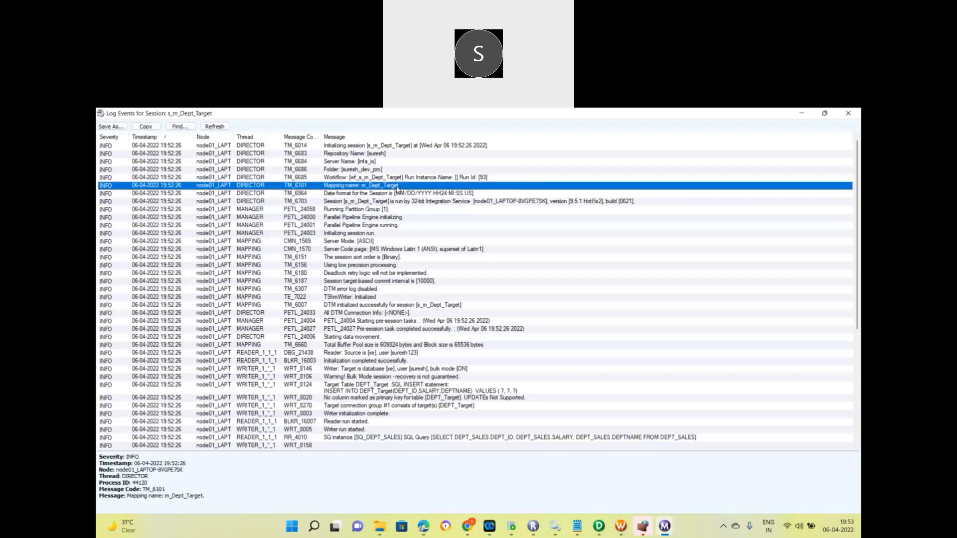
{"action": "left_click", "coordinate": [373, 179]}
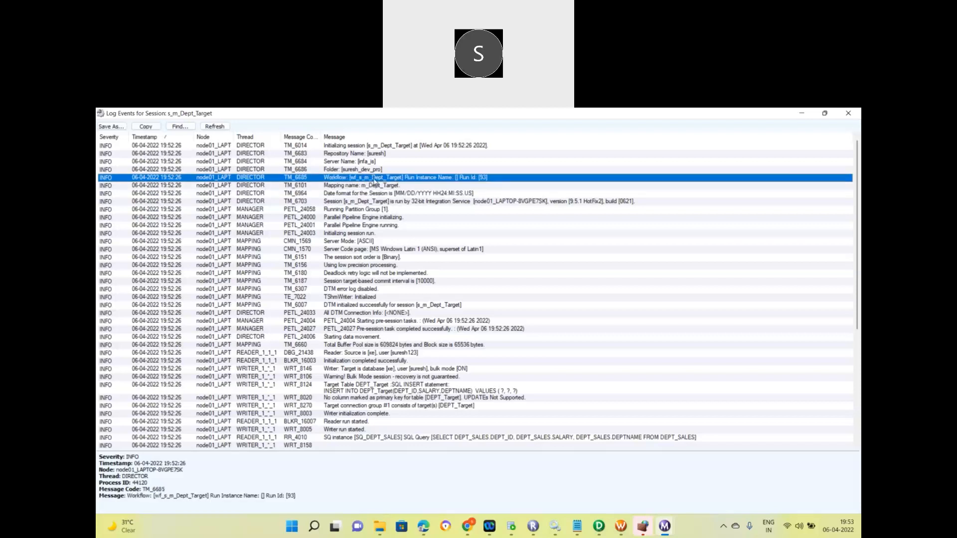
{"action": "left_click", "coordinate": [363, 185]}
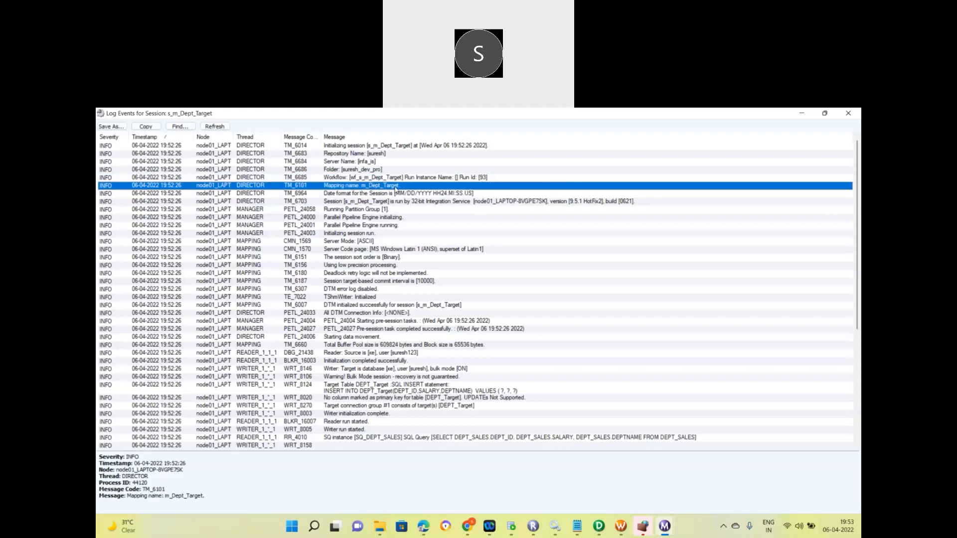
{"action": "left_click", "coordinate": [368, 169]}
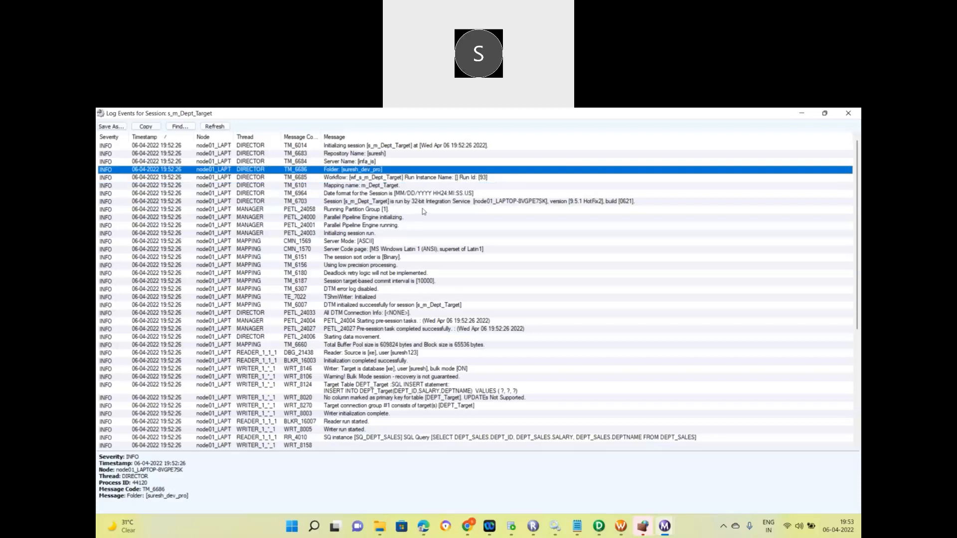
{"action": "left_click", "coordinate": [408, 203]}
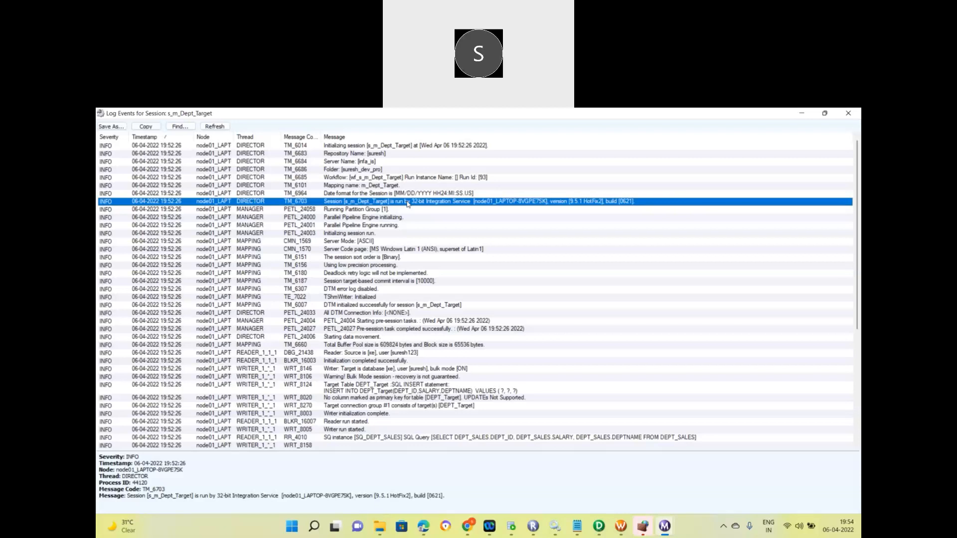
{"action": "left_click", "coordinate": [381, 211]}
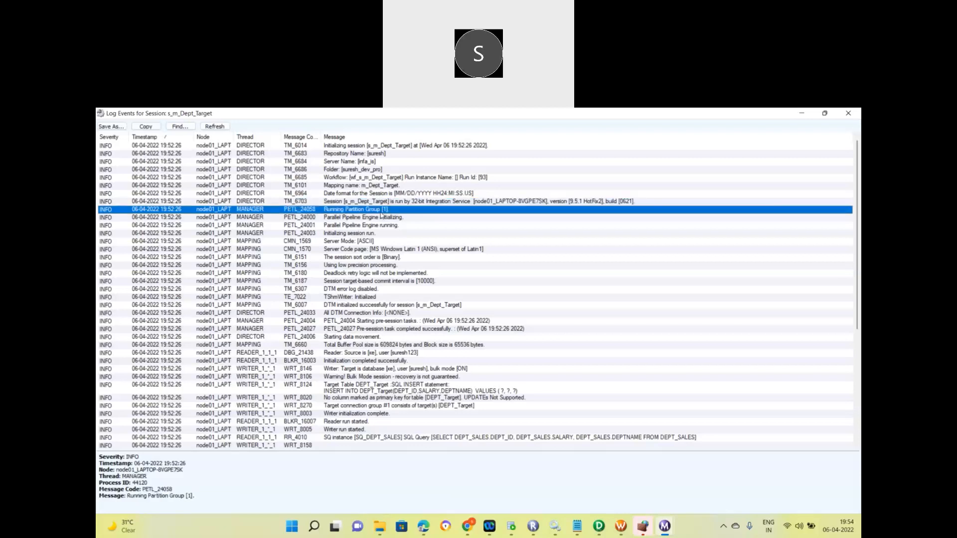
{"action": "left_click", "coordinate": [378, 242]}
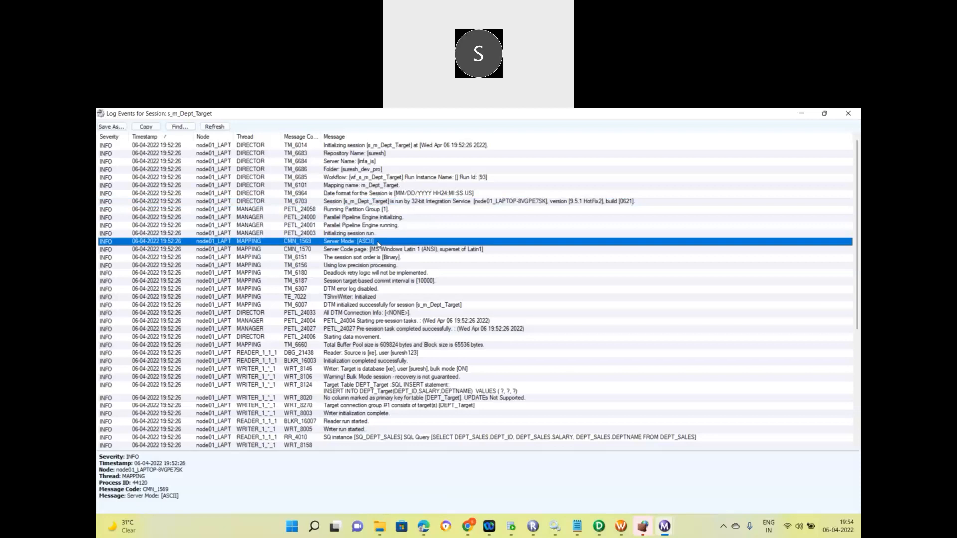
{"action": "left_click", "coordinate": [376, 258]}
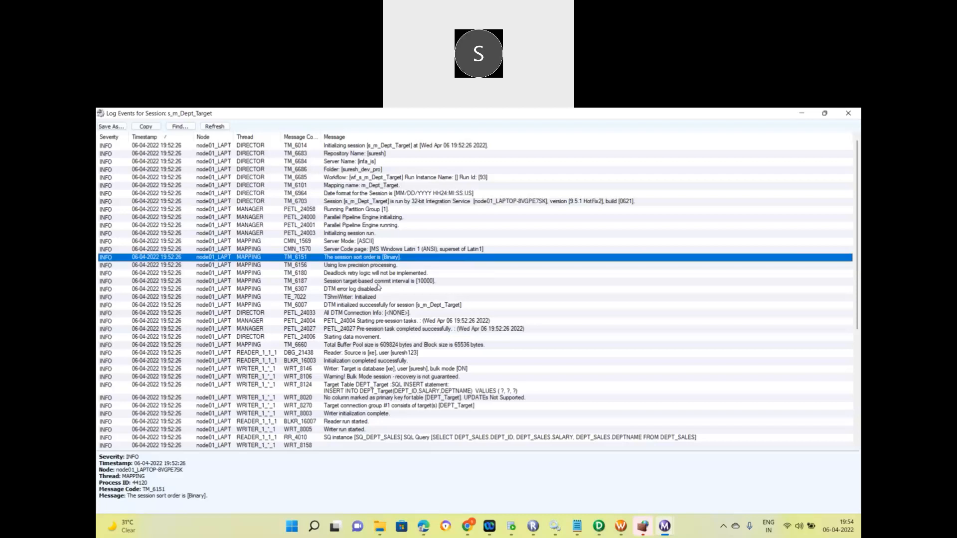
{"action": "left_click", "coordinate": [378, 283]}
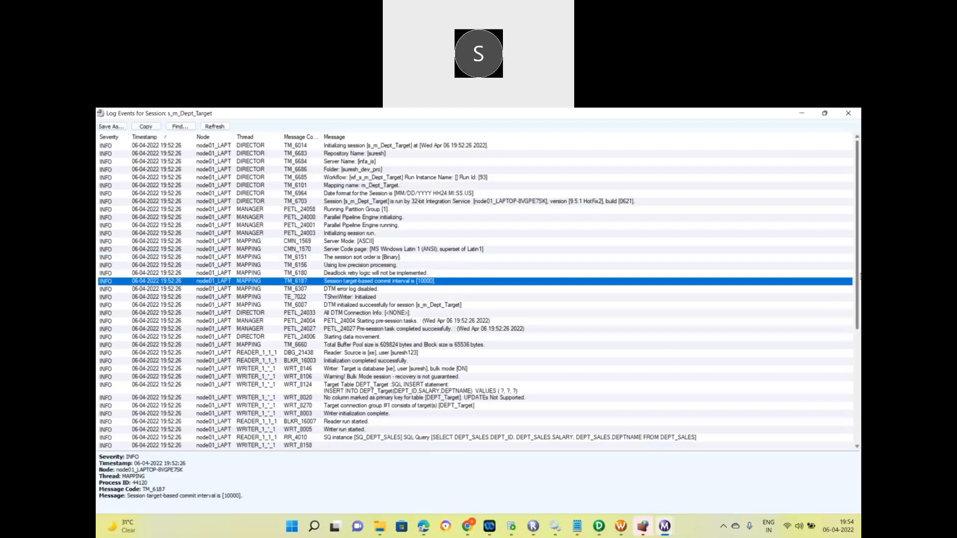
{"action": "left_click_drag", "start_coordinate": [857, 277], "coordinate": [857, 369]}
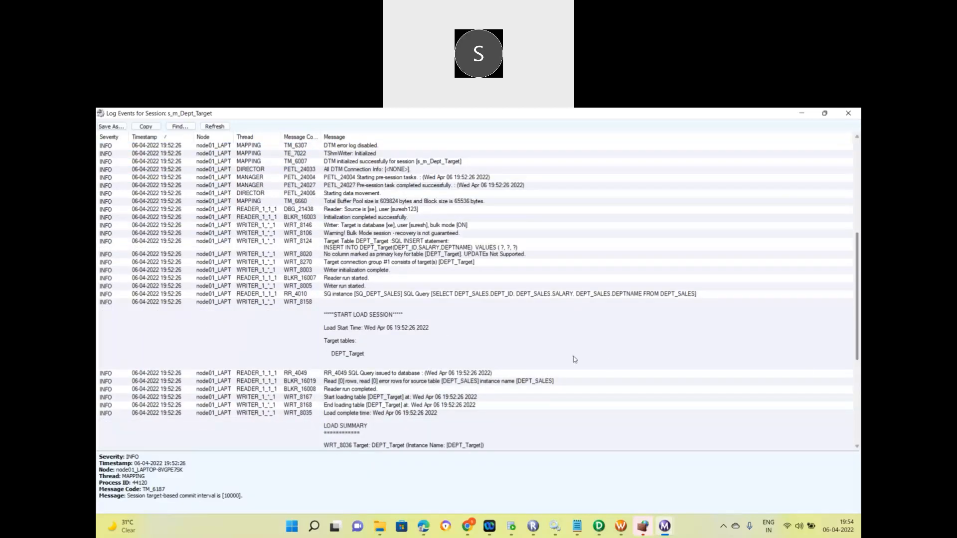
{"action": "left_click", "coordinate": [394, 295]}
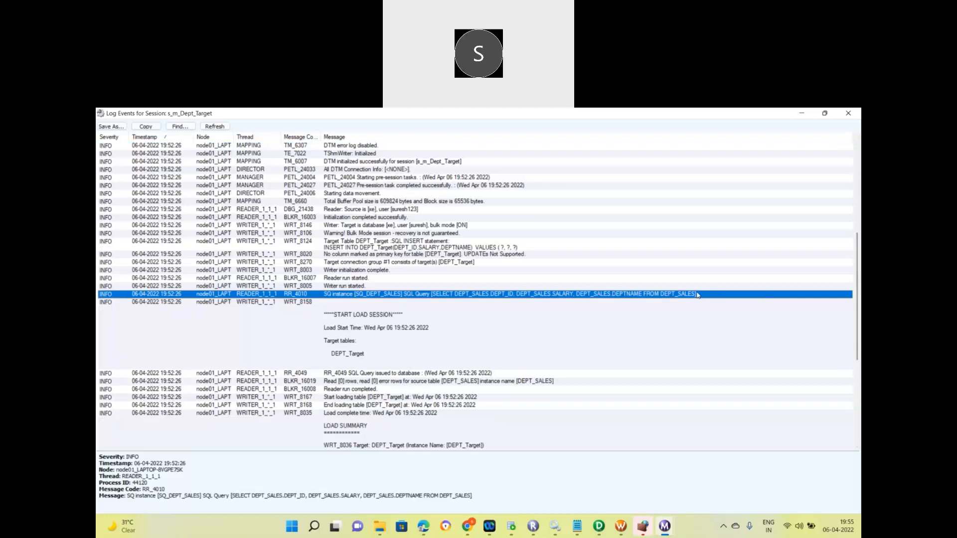
{"action": "left_click_drag", "start_coordinate": [856, 307], "coordinate": [858, 437]}
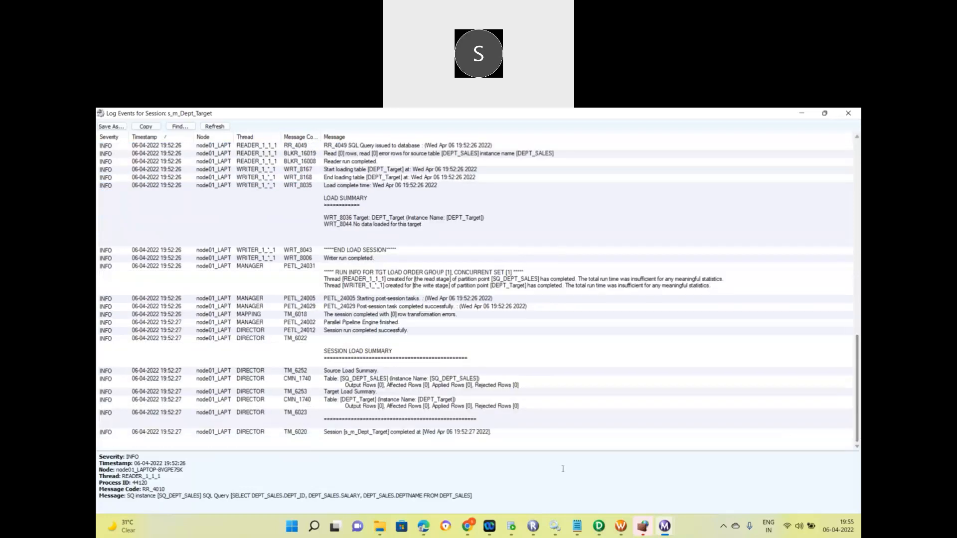
{"action": "left_click", "coordinate": [418, 408]}
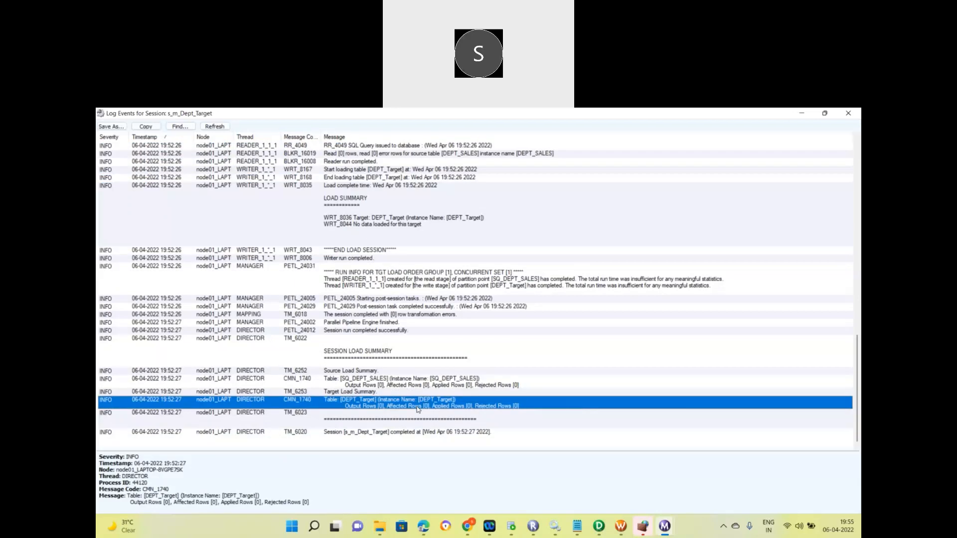
{"action": "left_click", "coordinate": [398, 384]}
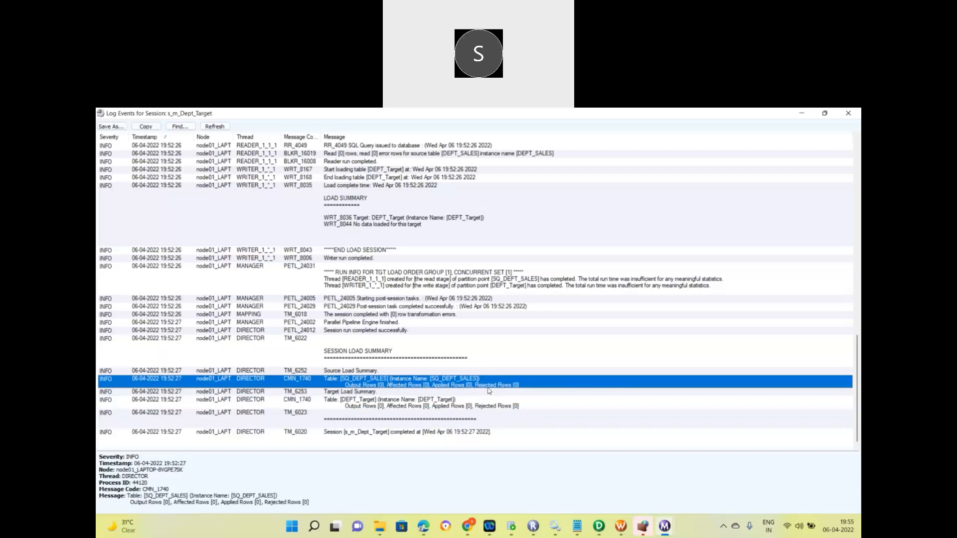
{"action": "left_click", "coordinate": [442, 435]}
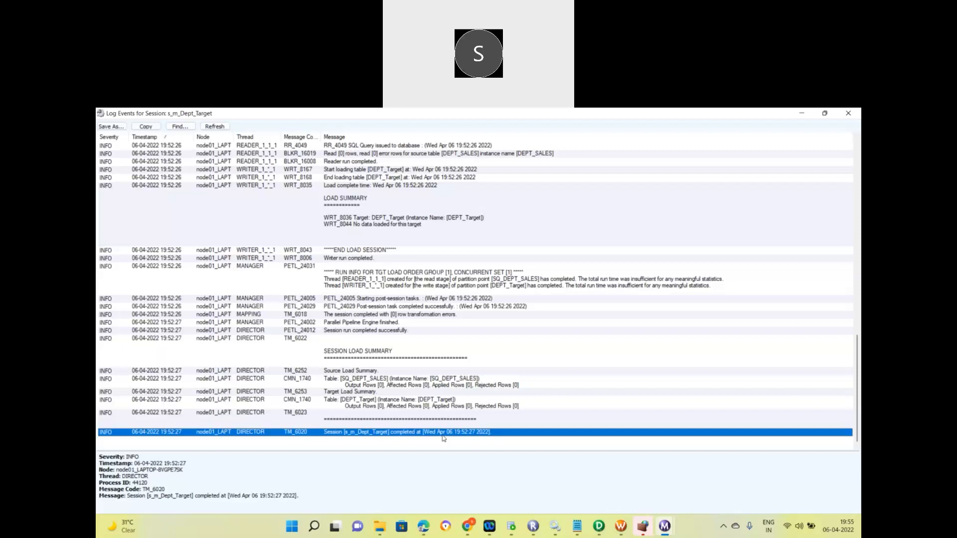
{"action": "mouse_move", "coordinate": [664, 526]}
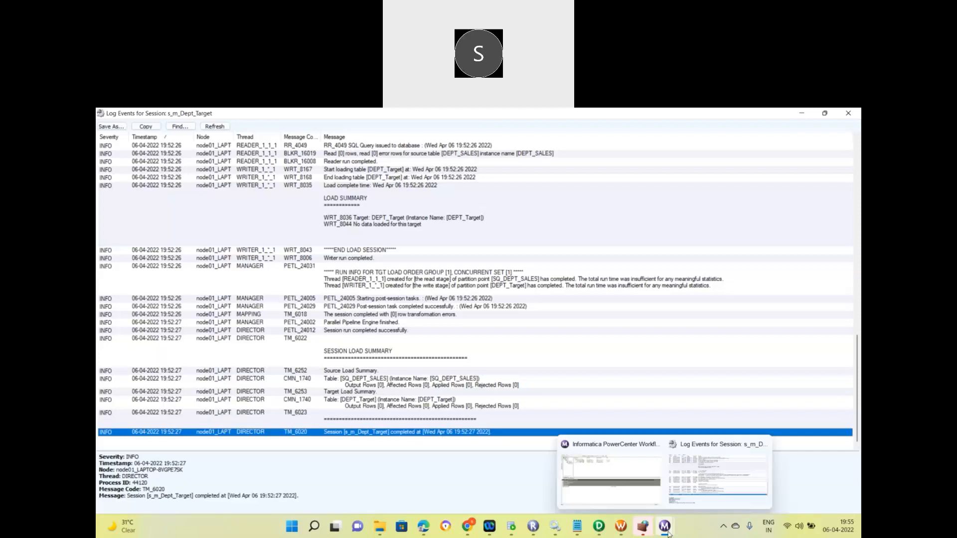
Open the workflow log for the succeeded wf_s_m_Dept_Target run rather than the failed one.
{"action": "left_click", "coordinate": [643, 495]}
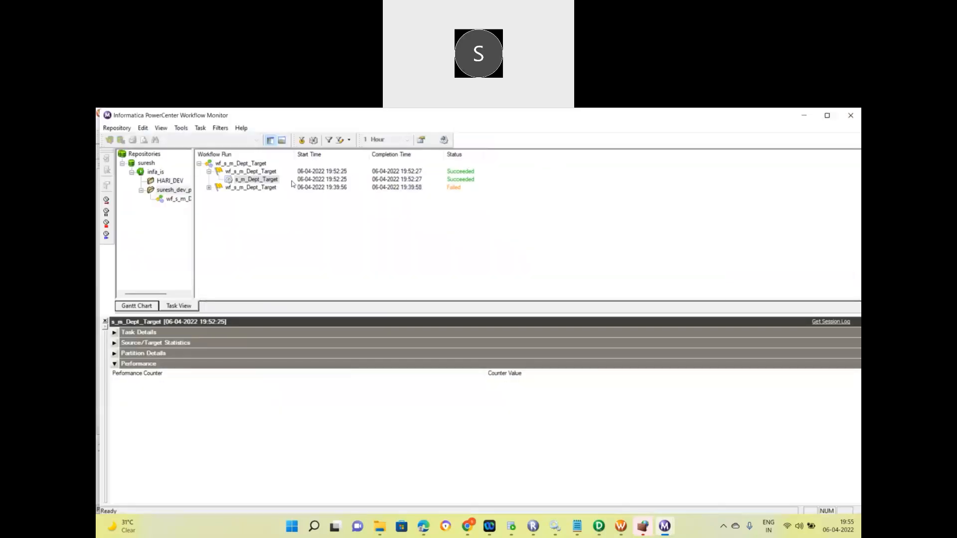
{"action": "left_click", "coordinate": [243, 190]}
{"action": "right_click", "coordinate": [244, 192]}
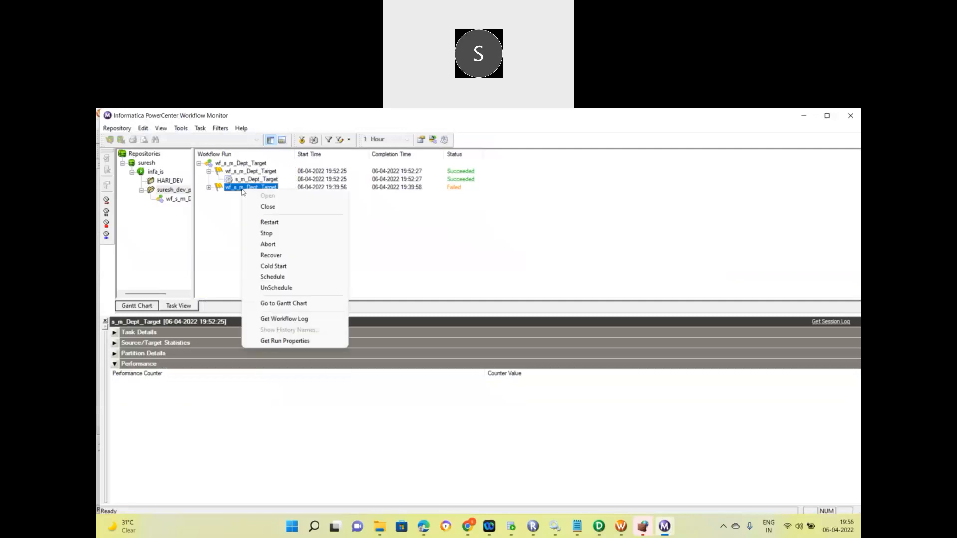
{"action": "left_click", "coordinate": [209, 172]}
{"action": "left_click", "coordinate": [244, 172]}
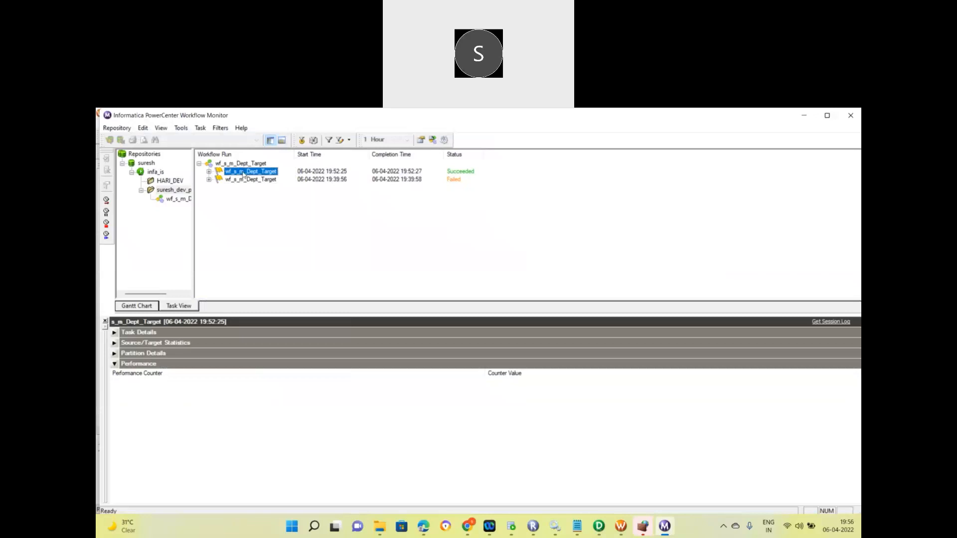
{"action": "right_click", "coordinate": [244, 175]}
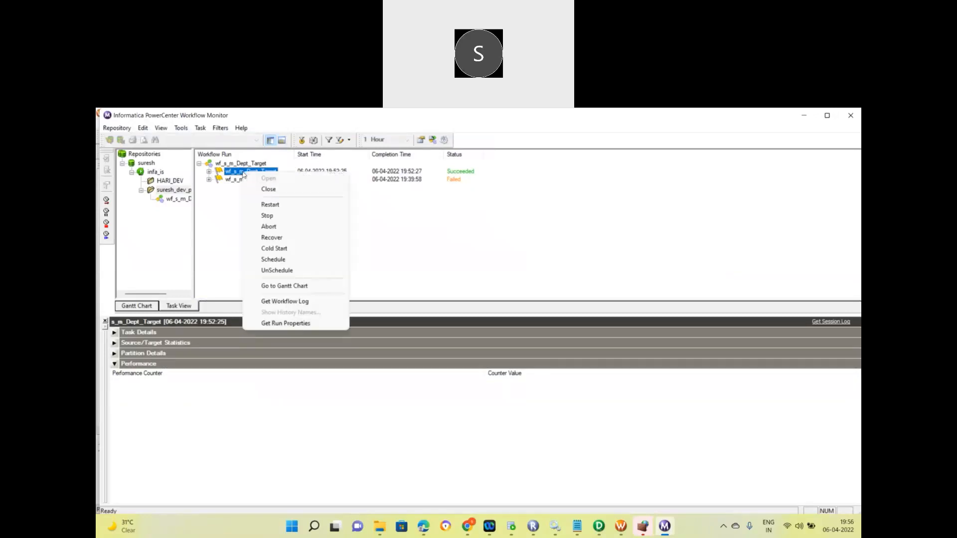
{"action": "left_click", "coordinate": [277, 302]}
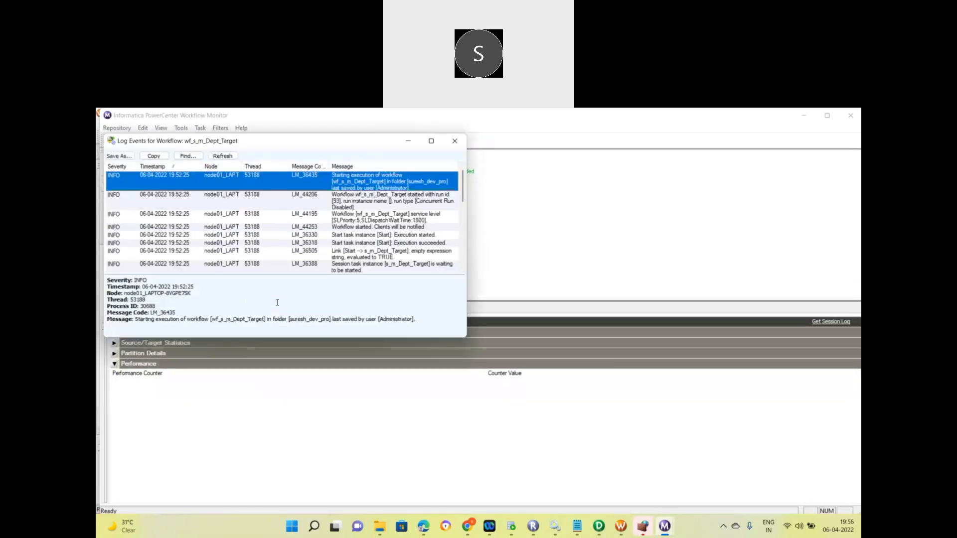
Maximize the workflow log, inspect the TM_6793, LM_44195 and start-execution events, then close it.
{"action": "left_click", "coordinate": [432, 143]}
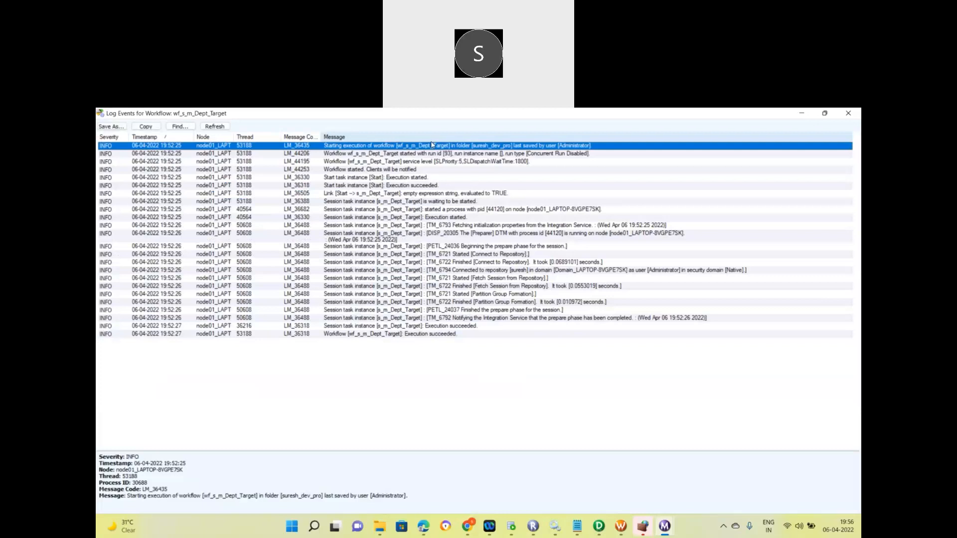
{"action": "left_click", "coordinate": [491, 225]}
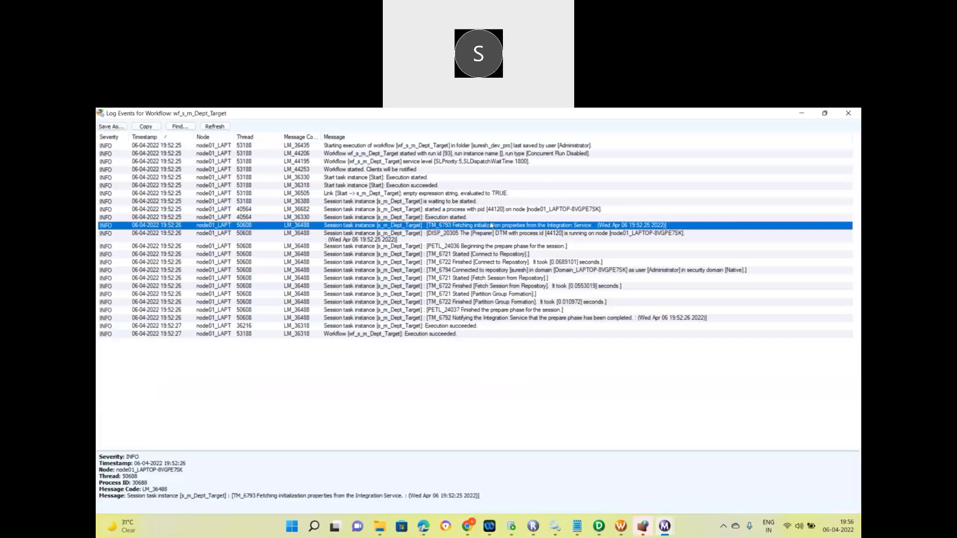
{"action": "left_click", "coordinate": [462, 162]}
{"action": "left_click", "coordinate": [410, 147]}
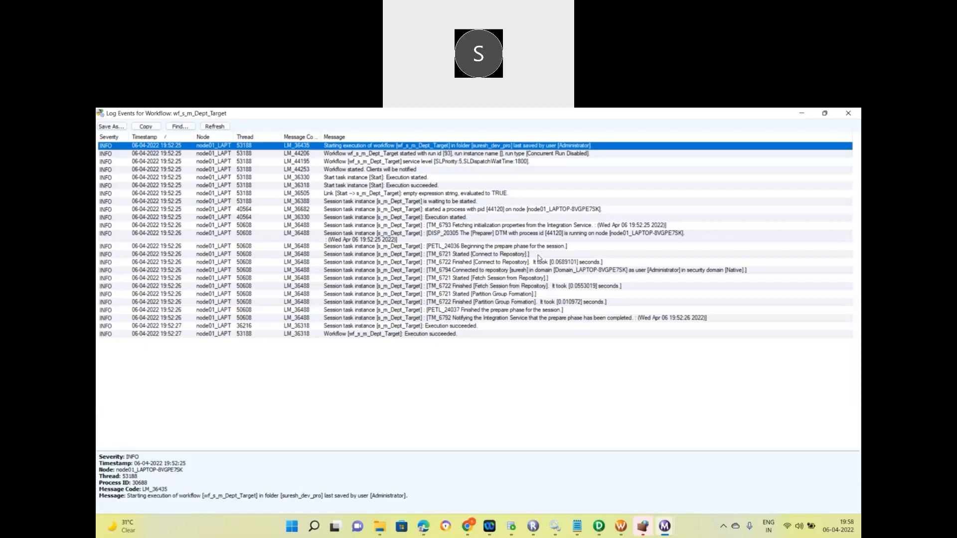
{"action": "left_click", "coordinate": [847, 113]}
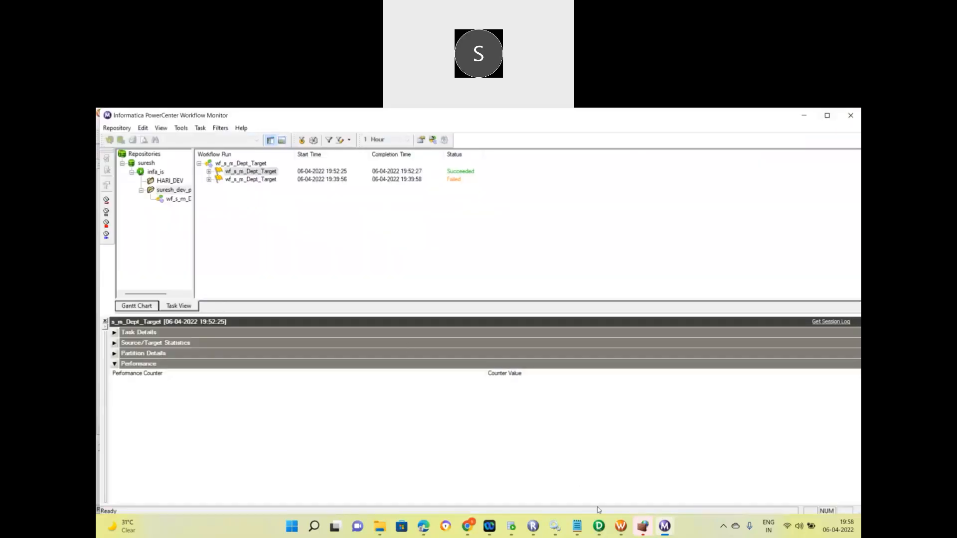
Save the suresh_dev_pro repository folder via Repository > Save and acknowledge 'No changes detected'.
{"action": "left_click", "coordinate": [618, 529]}
{"action": "left_click", "coordinate": [153, 125]}
{"action": "mouse_move", "coordinate": [133, 129]}
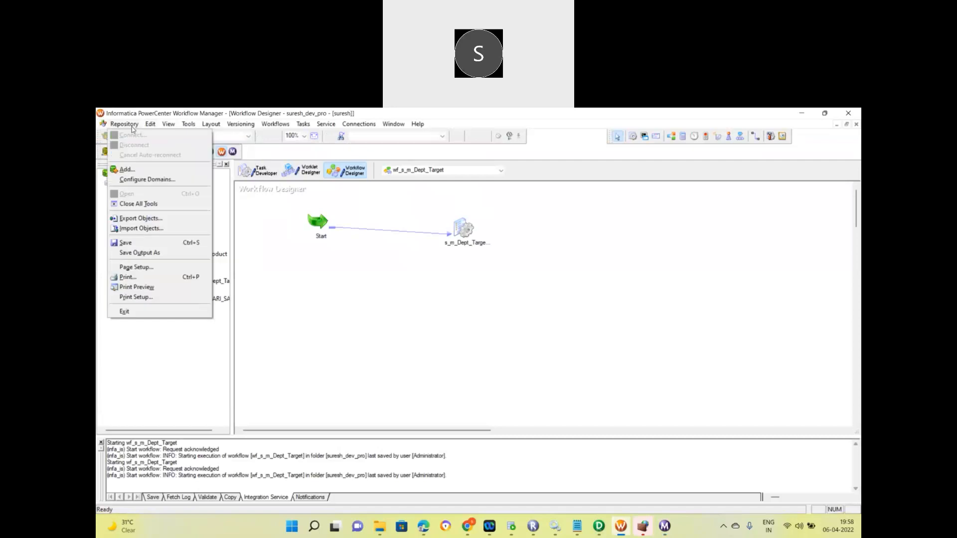
{"action": "left_click", "coordinate": [137, 246]}
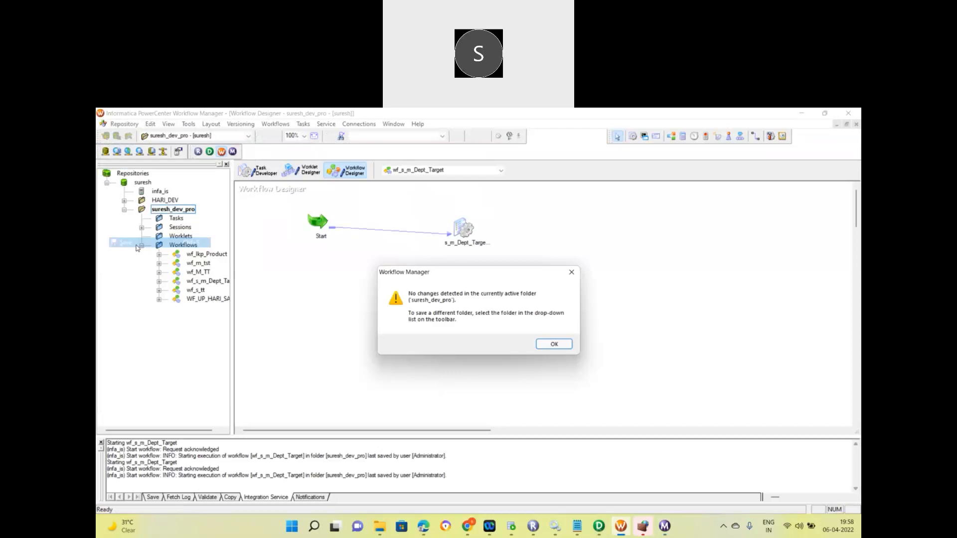
{"action": "left_click", "coordinate": [553, 344]}
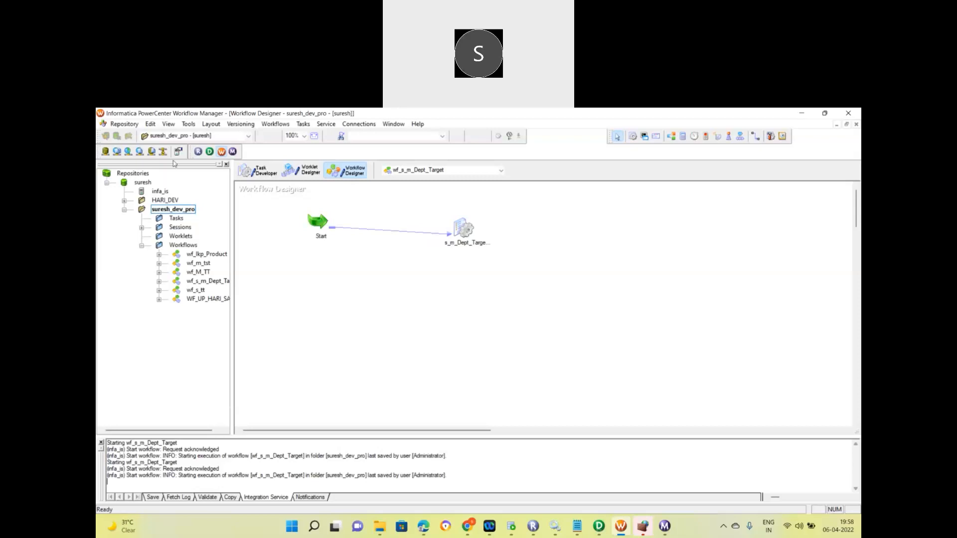
{"action": "left_click", "coordinate": [126, 125]}
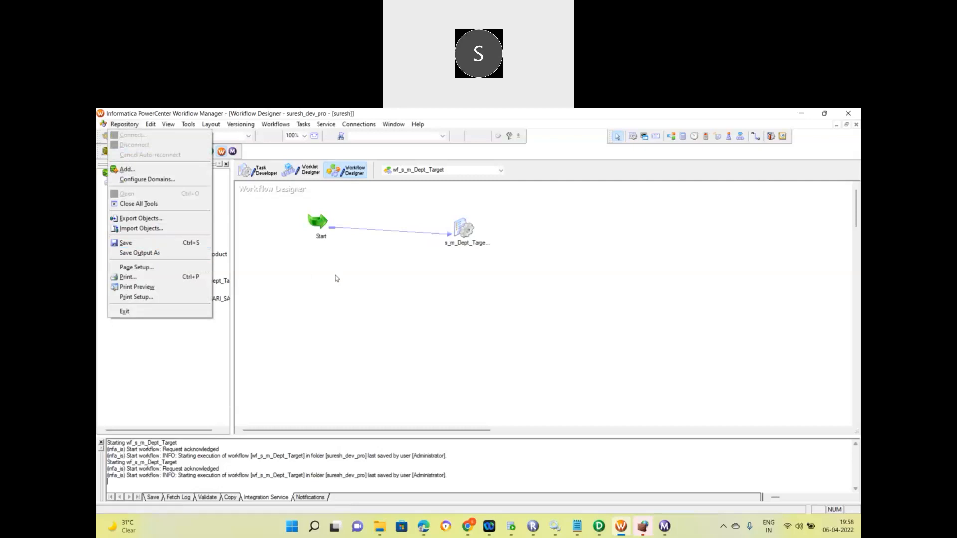
{"action": "left_click", "coordinate": [335, 278]}
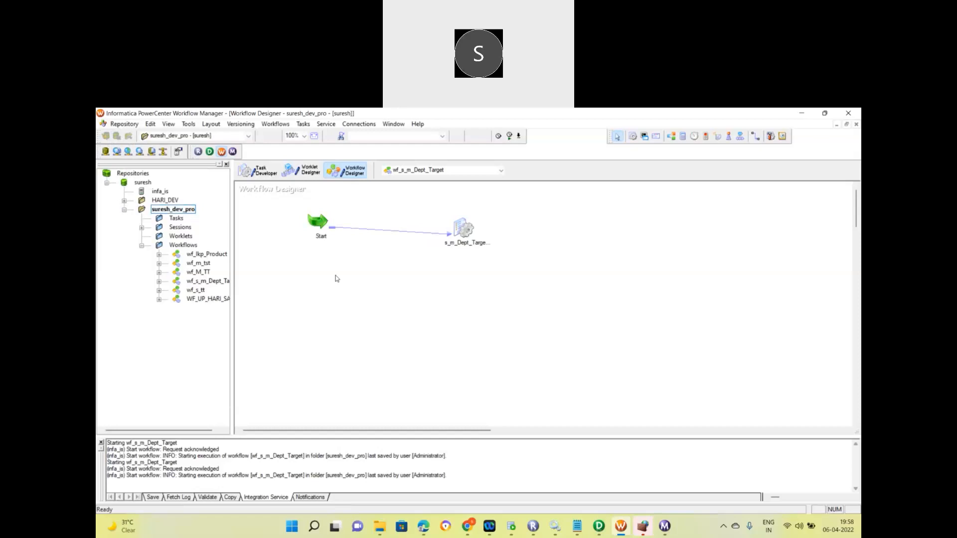
Cancel the connection prompt and delete the 'select * from DEPT_SALES_LOC;' line from the worksheet.
{"action": "left_click", "coordinate": [509, 526]}
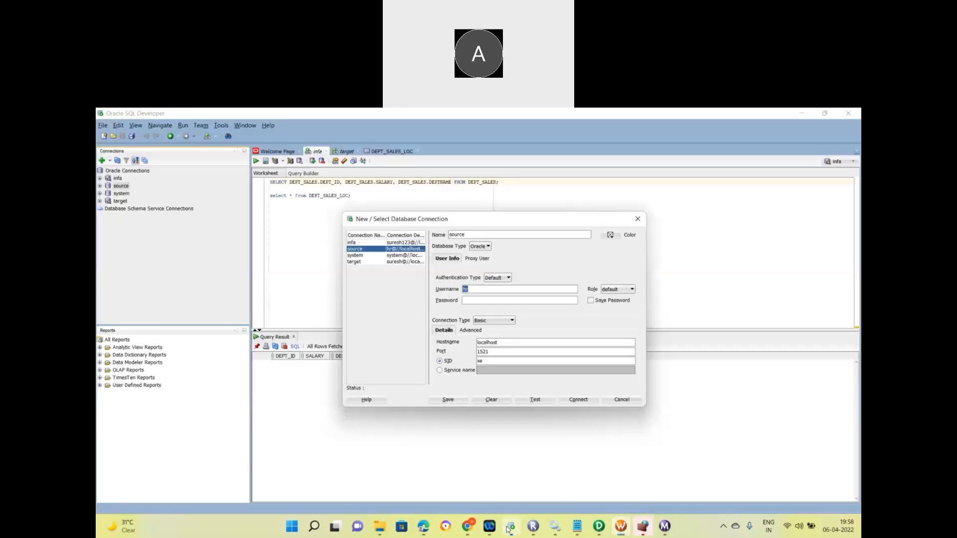
{"action": "left_click", "coordinate": [621, 401]}
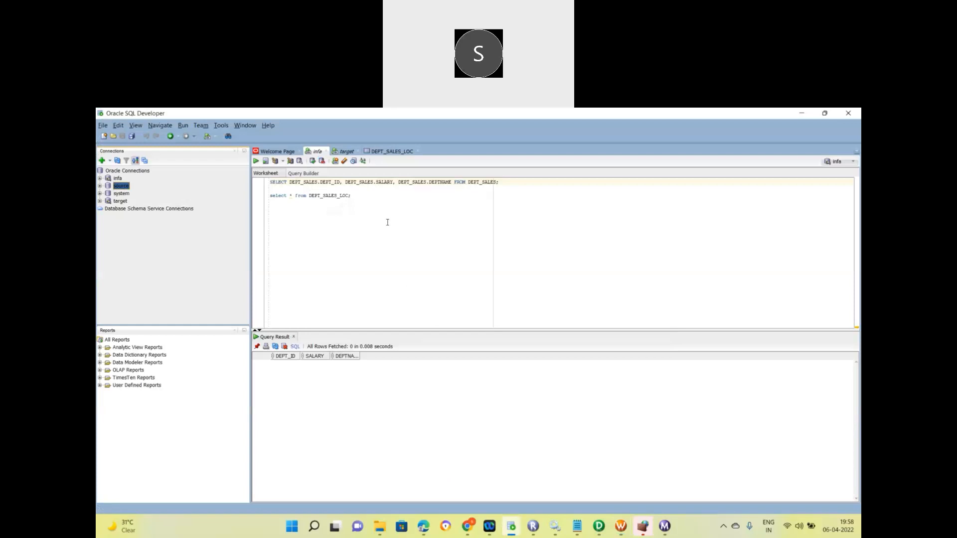
{"action": "left_click_drag", "start_coordinate": [363, 200], "coordinate": [262, 200]}
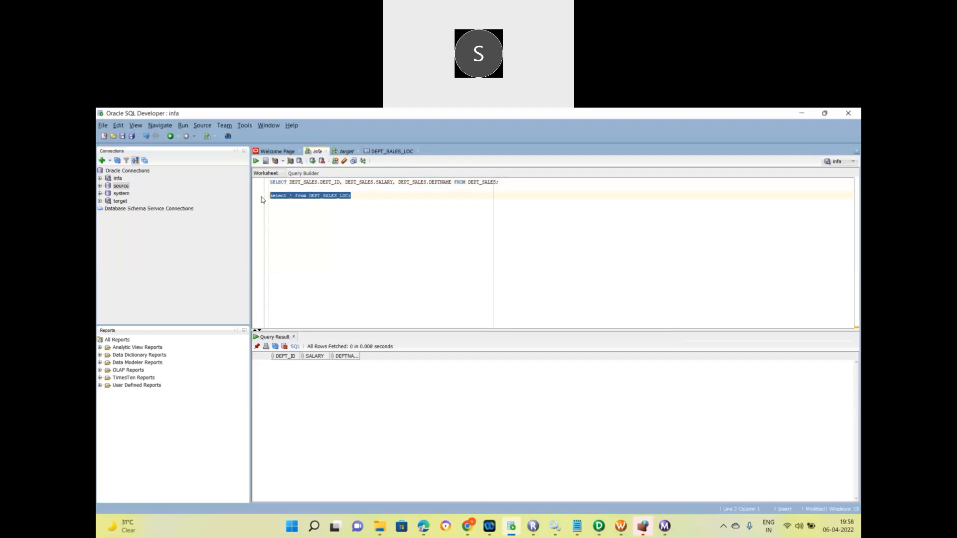
{"action": "key", "text": "Delete"}
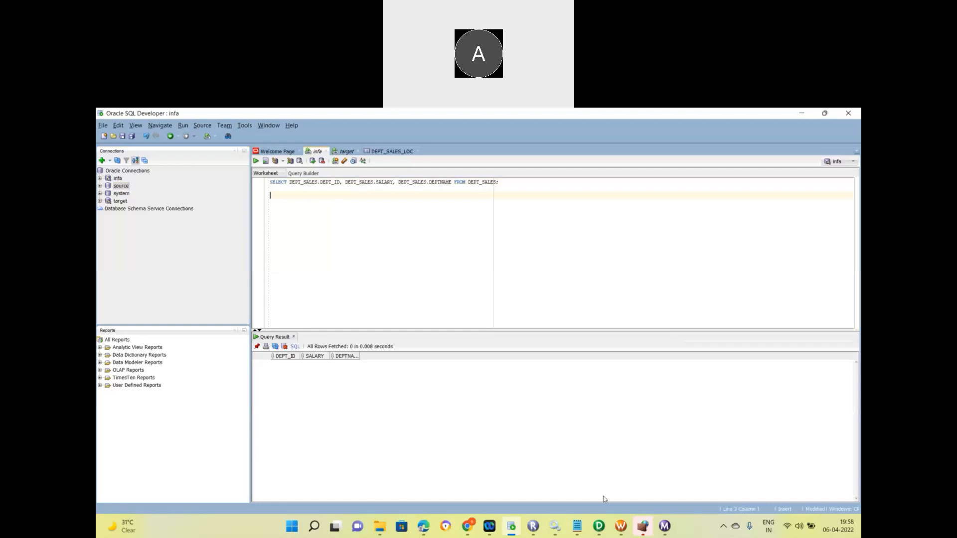
Expand the failed run, widen the navigator panel, and select the suresh_dev_pro folder.
{"action": "left_click", "coordinate": [665, 527]}
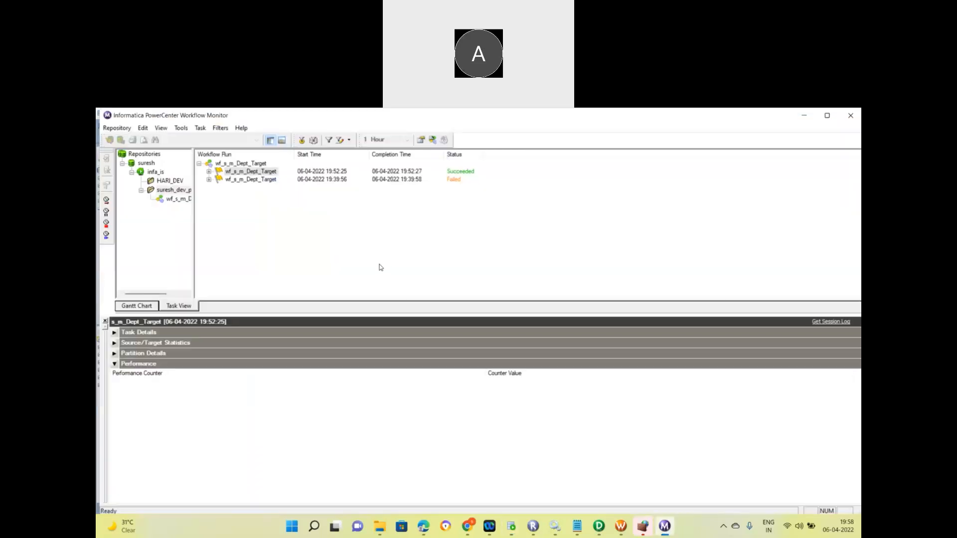
{"action": "left_click", "coordinate": [208, 180]}
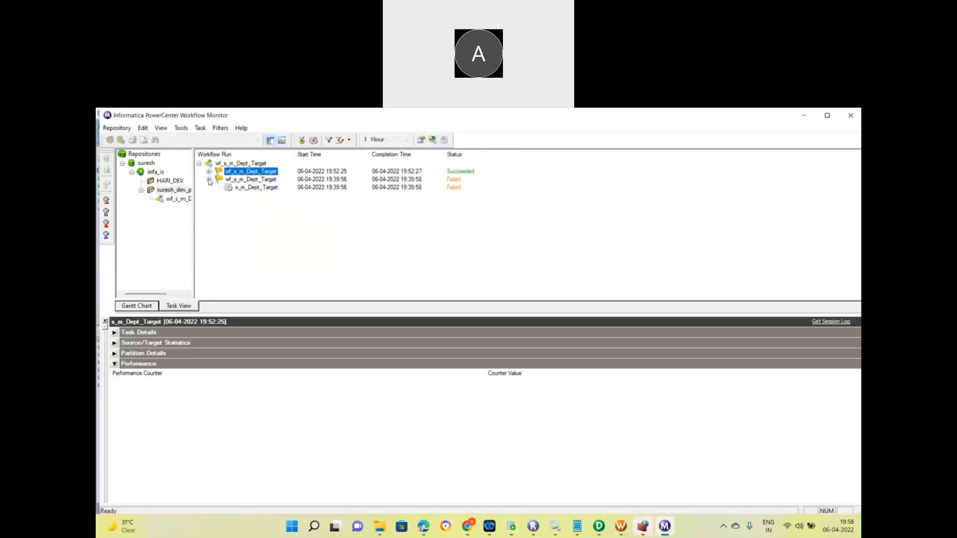
{"action": "left_click_drag", "start_coordinate": [193, 216], "coordinate": [266, 215]}
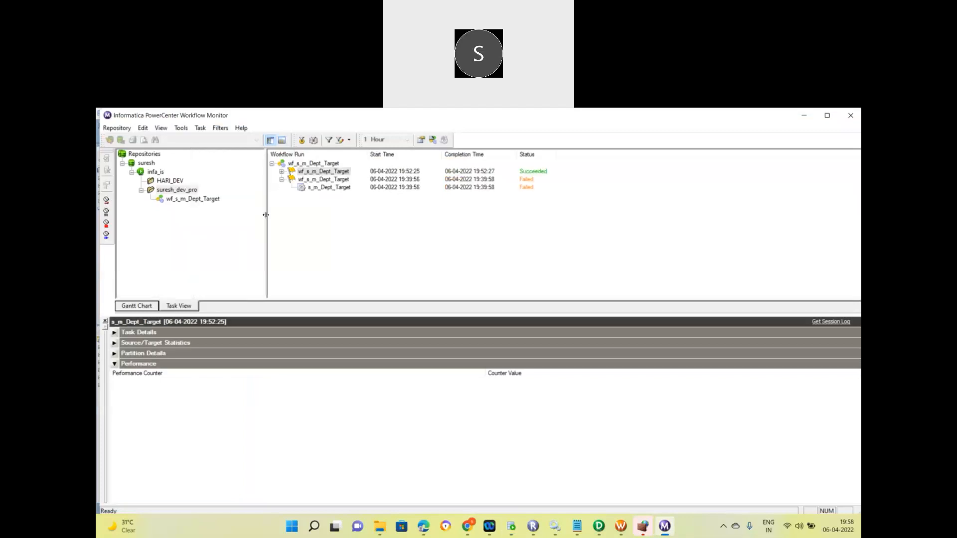
{"action": "left_click", "coordinate": [169, 194]}
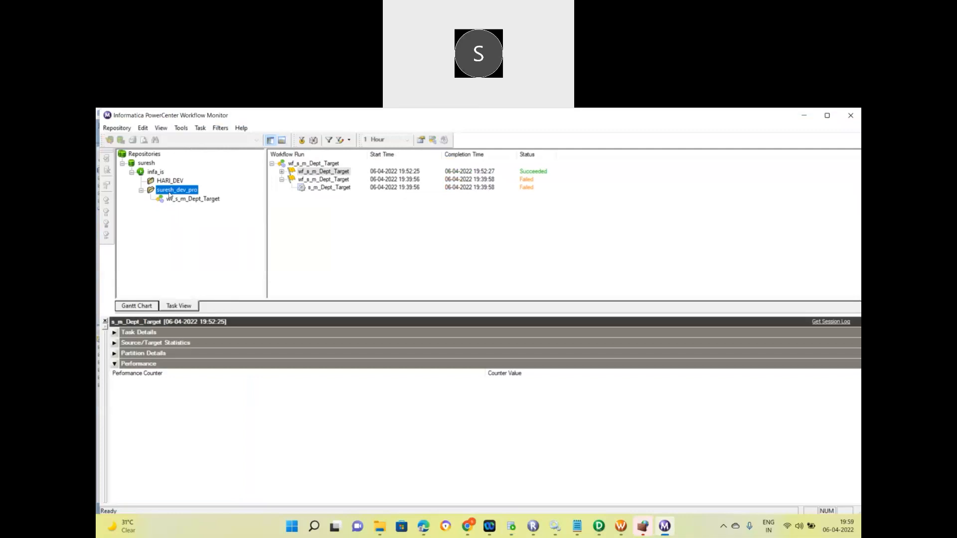
Show the HARI_DEV folder's details, which report 0 workflow runs.
{"action": "left_click", "coordinate": [173, 182]}
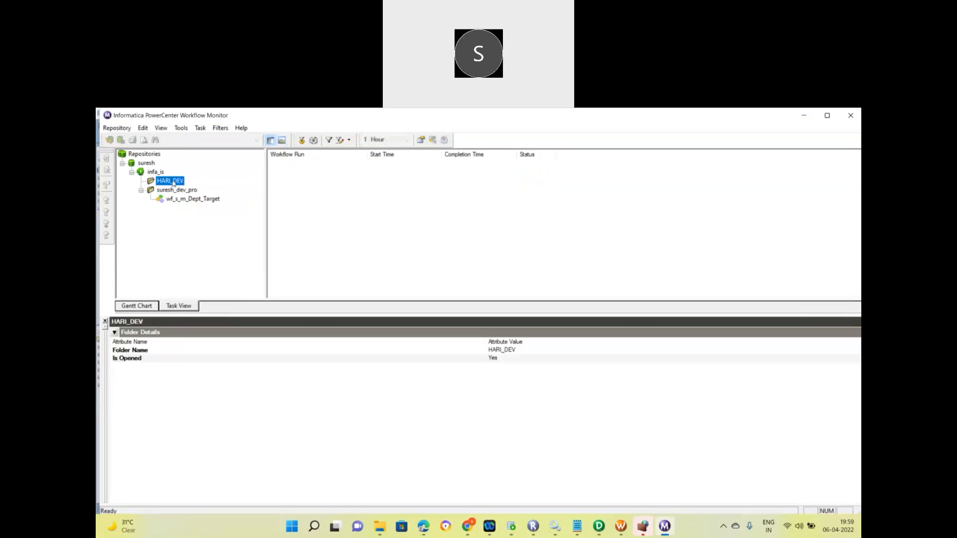
{"action": "right_click", "coordinate": [174, 183]}
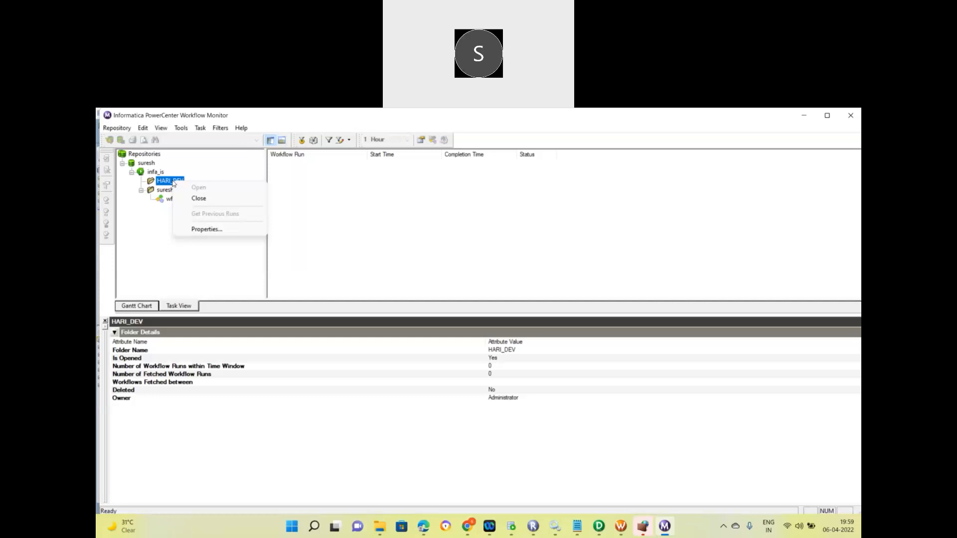
{"action": "left_click", "coordinate": [319, 212]}
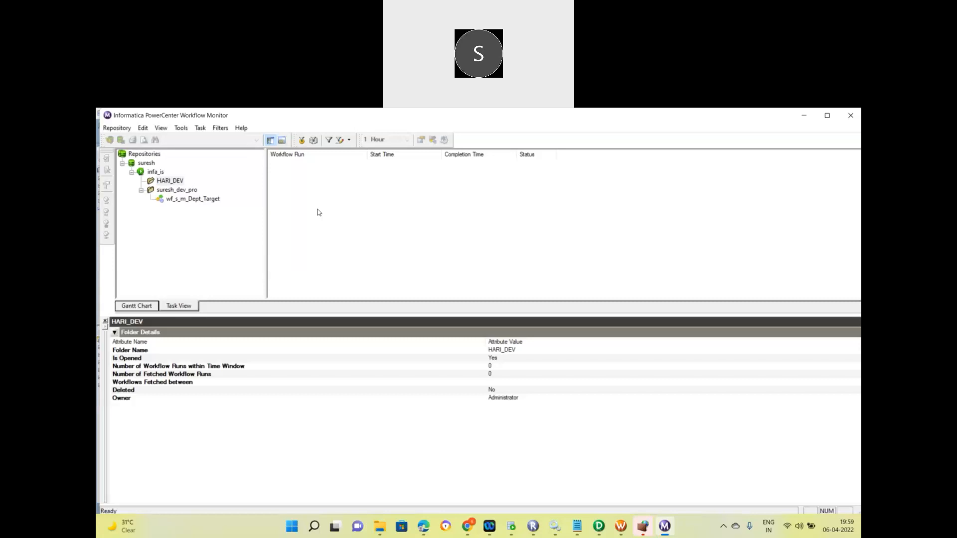
{"action": "left_click", "coordinate": [167, 182]}
{"action": "left_click", "coordinate": [598, 526]}
{"action": "left_click", "coordinate": [712, 232]}
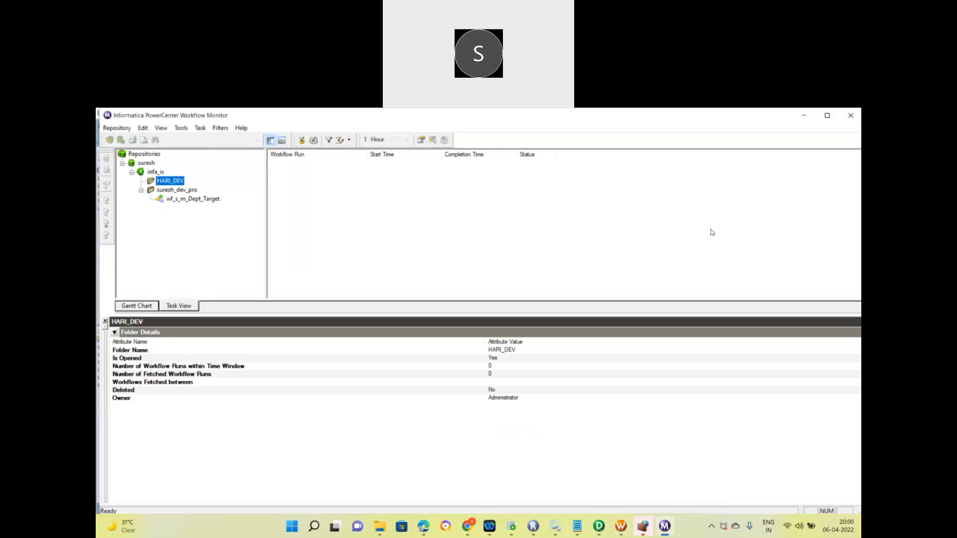
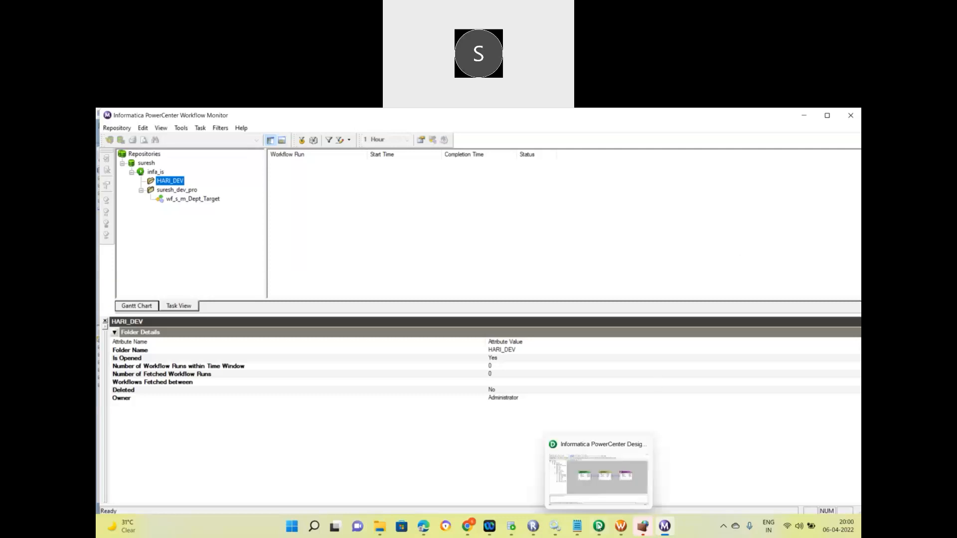
Return to the m_Dept_Target mapping in Designer and select the DEPT_SALES source and DEPT_Target target.
{"action": "left_click", "coordinate": [599, 526]}
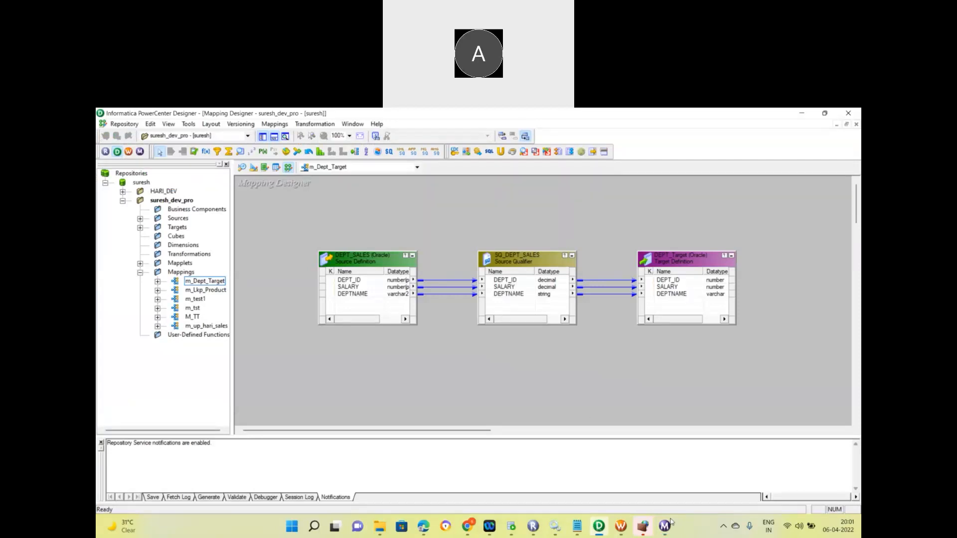
{"action": "mouse_move", "coordinate": [667, 528]}
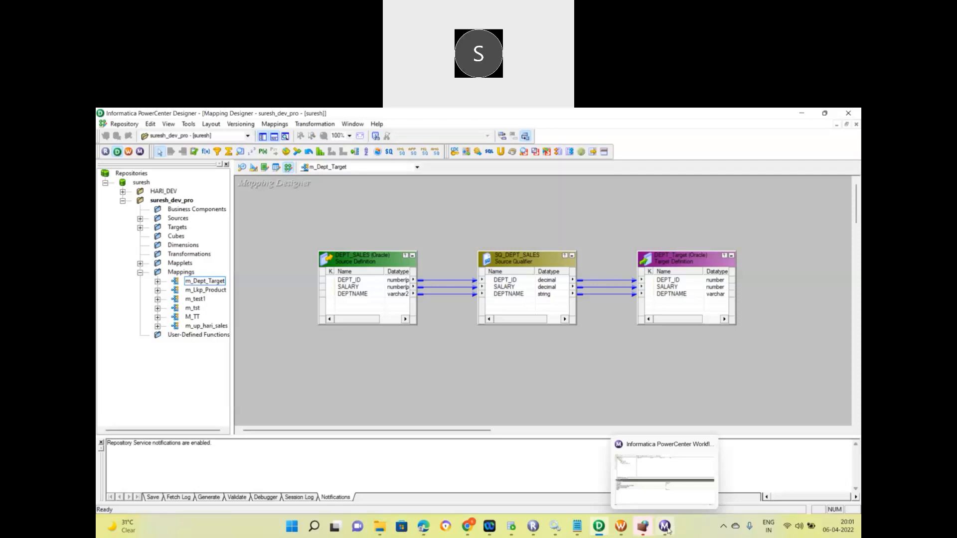
{"action": "left_click", "coordinate": [664, 498]}
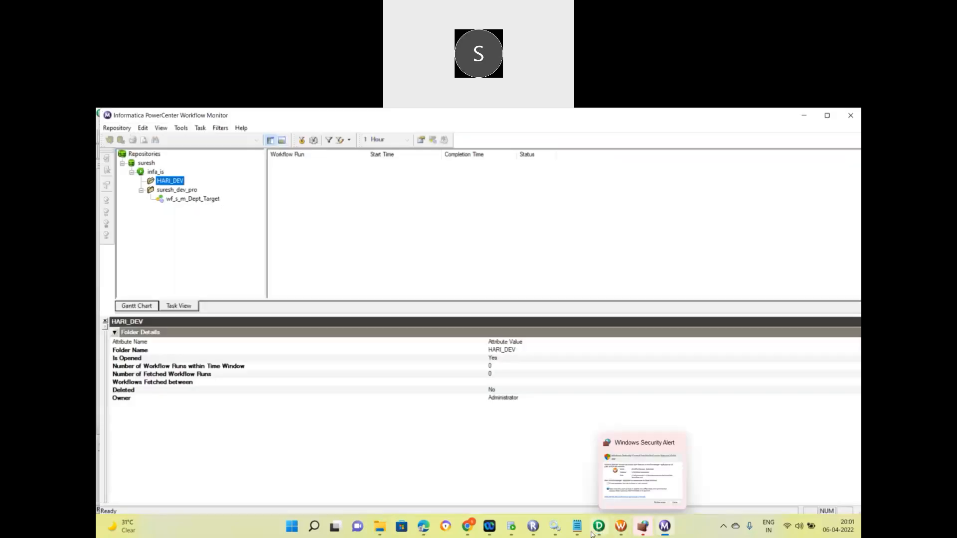
{"action": "left_click", "coordinate": [592, 534]}
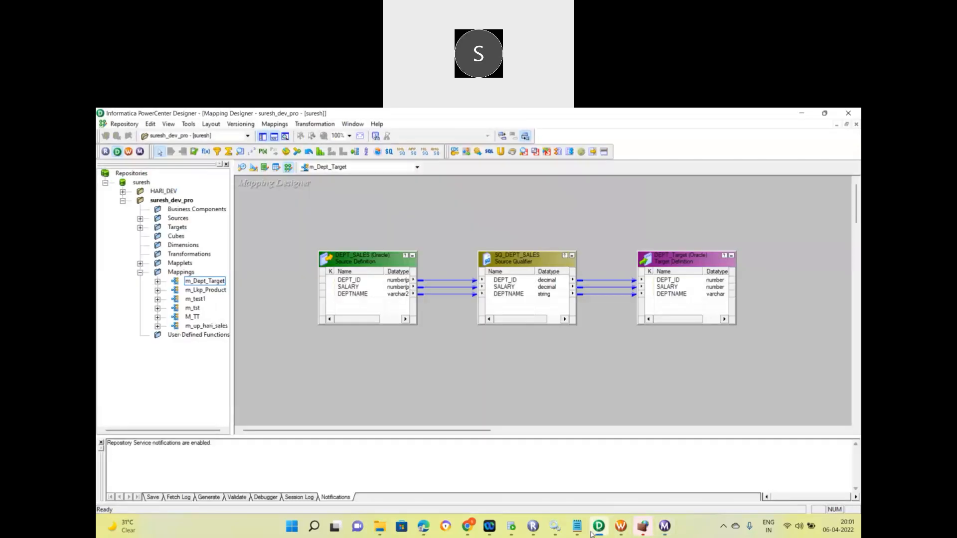
{"action": "left_click", "coordinate": [394, 304]}
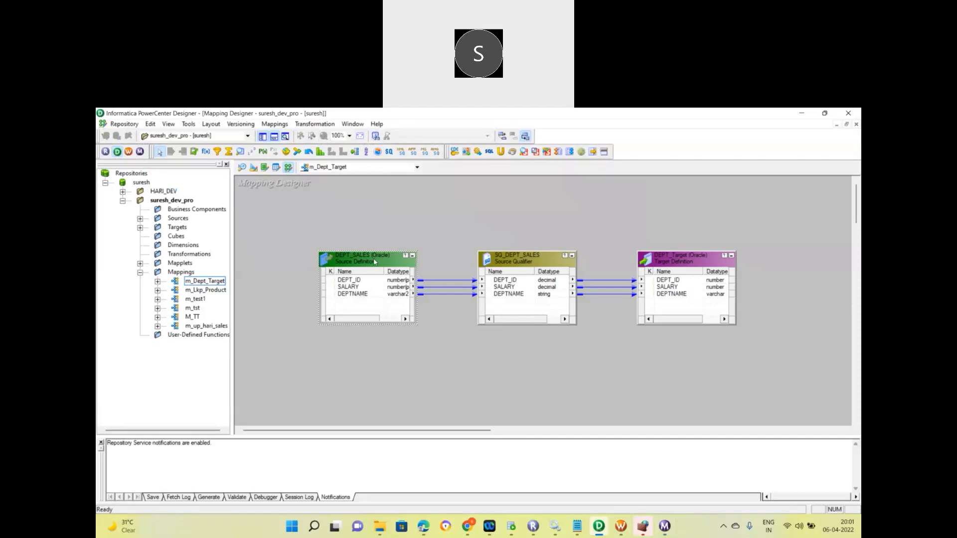
{"action": "left_click", "coordinate": [668, 261]}
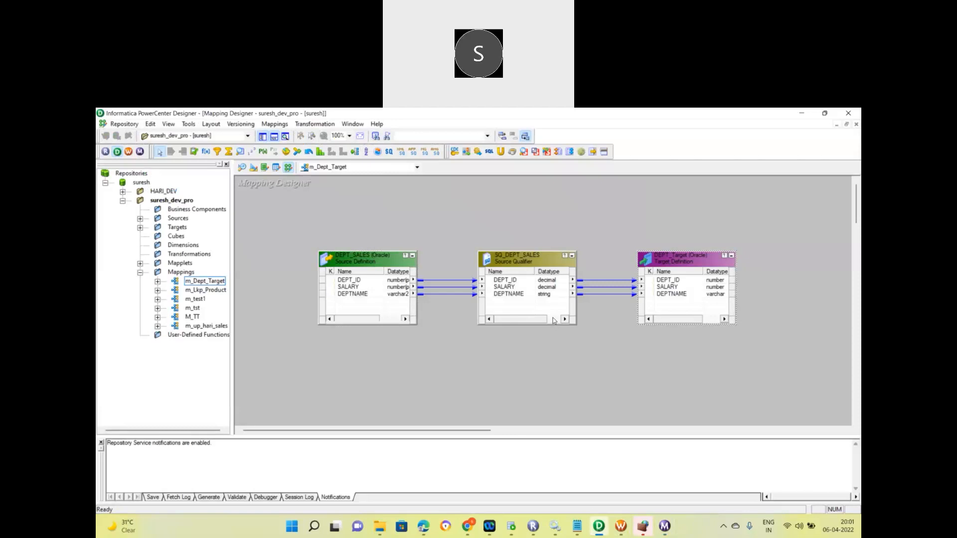
Validate the m_Dept_Target mapping with Mappings > Validate, then bring up Workflow Manager.
{"action": "left_click", "coordinate": [273, 124]}
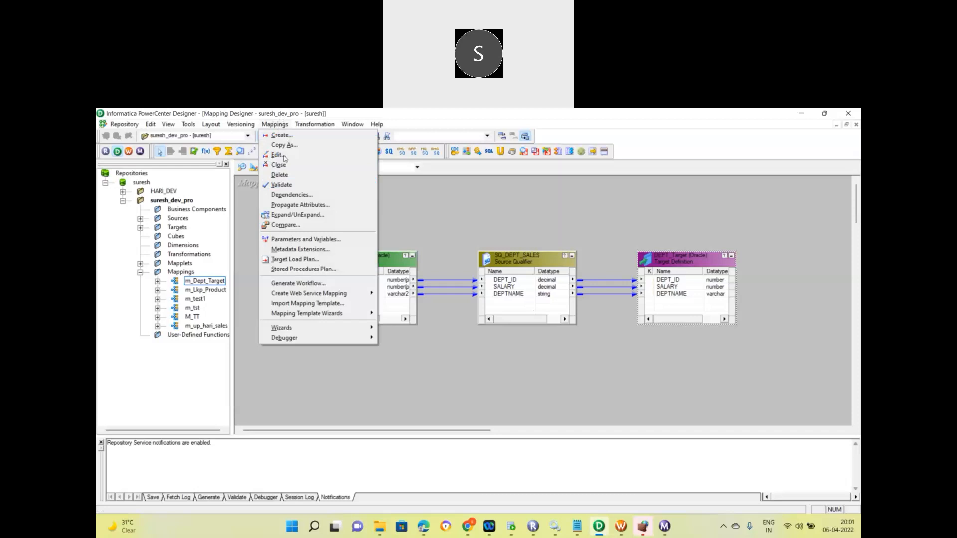
{"action": "left_click", "coordinate": [282, 187]}
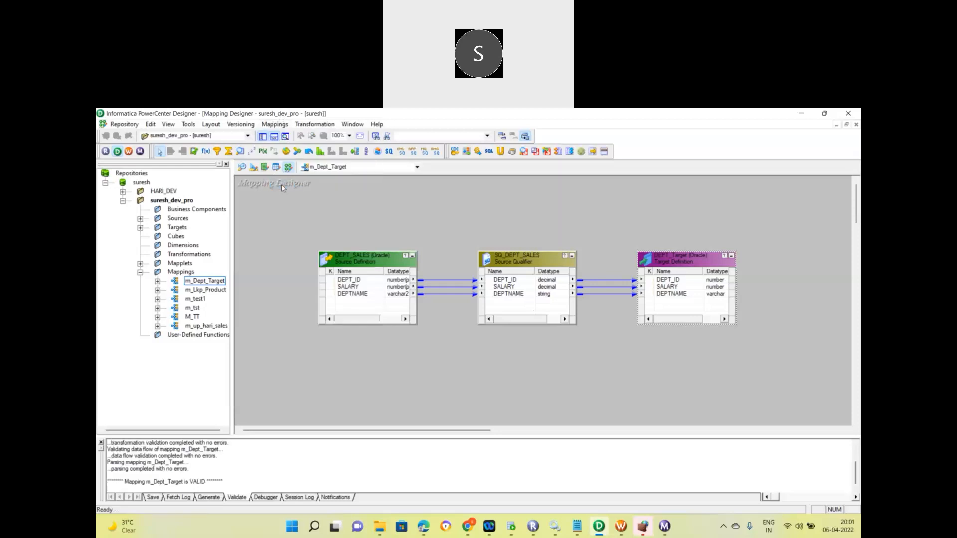
{"action": "left_click", "coordinate": [620, 526]}
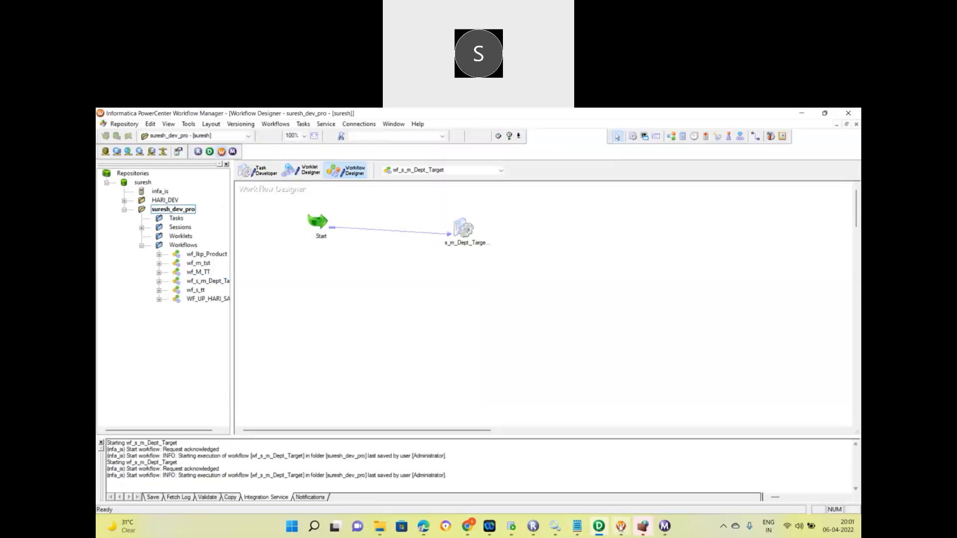
Validate the s_m_Dept_Target session task.
{"action": "left_click", "coordinate": [470, 229]}
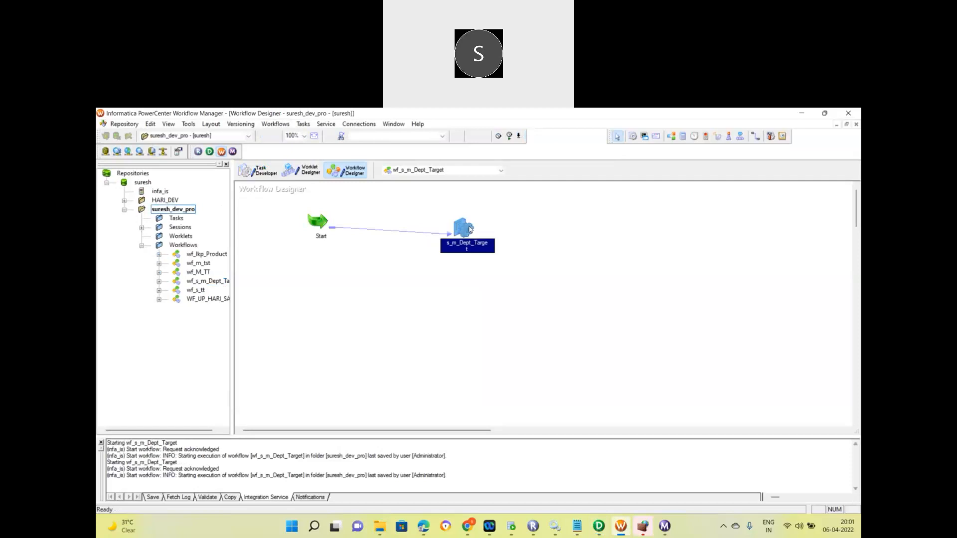
{"action": "right_click", "coordinate": [470, 228]}
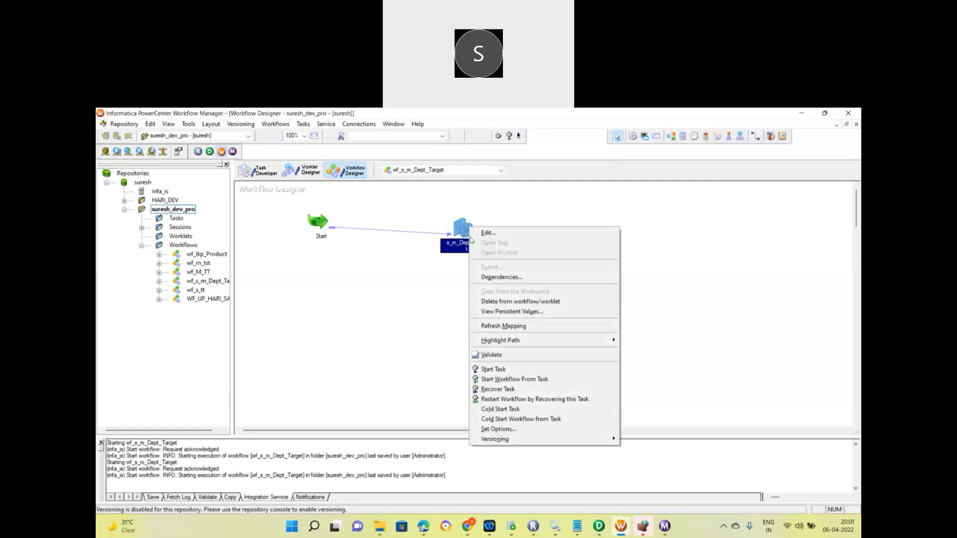
{"action": "left_click", "coordinate": [496, 358]}
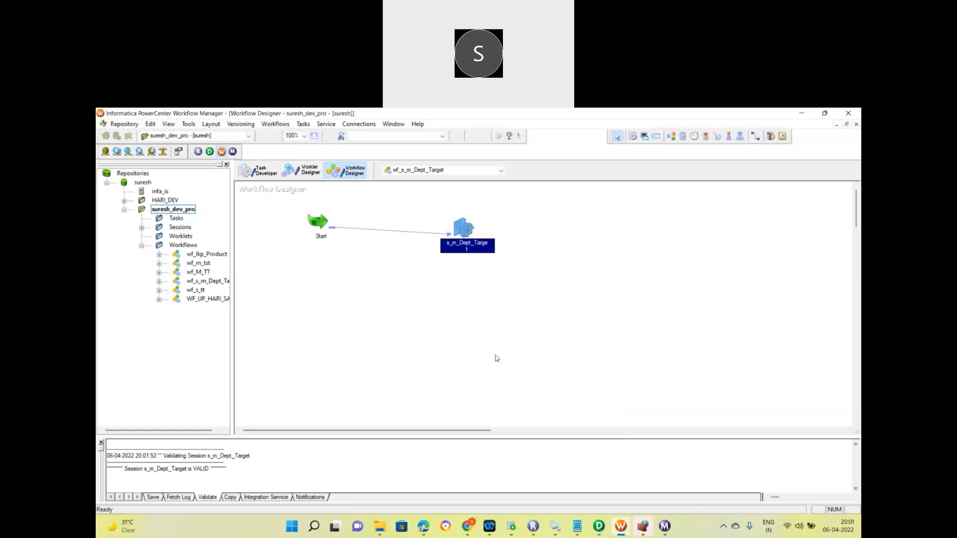
Start the wf_s_m_Dept_Target workflow from the canvas menu and switch to Workflow Monitor.
{"action": "right_click", "coordinate": [496, 358]}
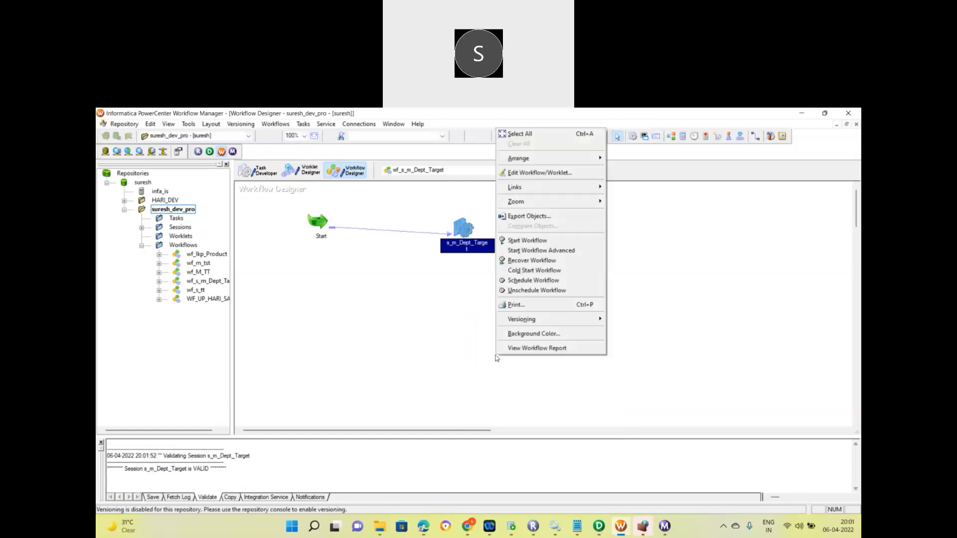
{"action": "left_click", "coordinate": [412, 337]}
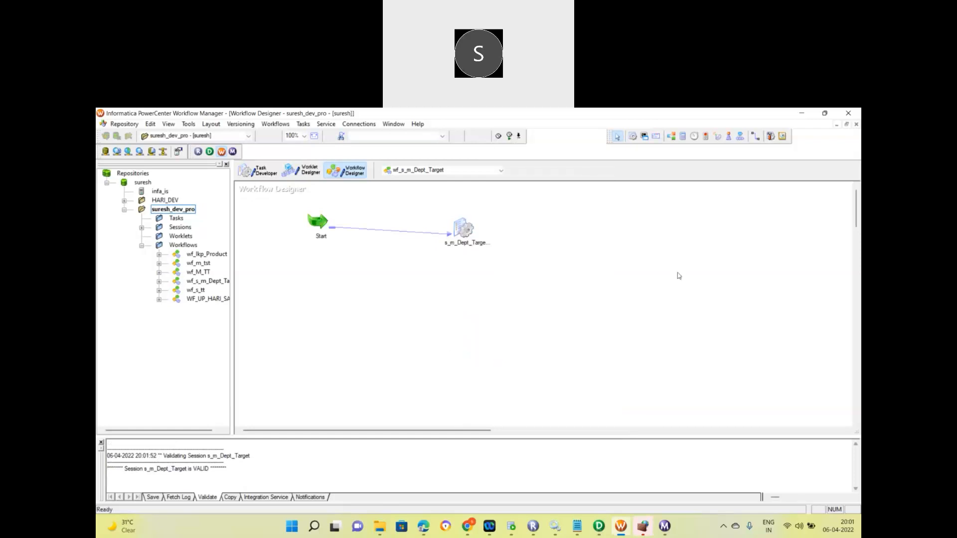
{"action": "right_click", "coordinate": [758, 280]}
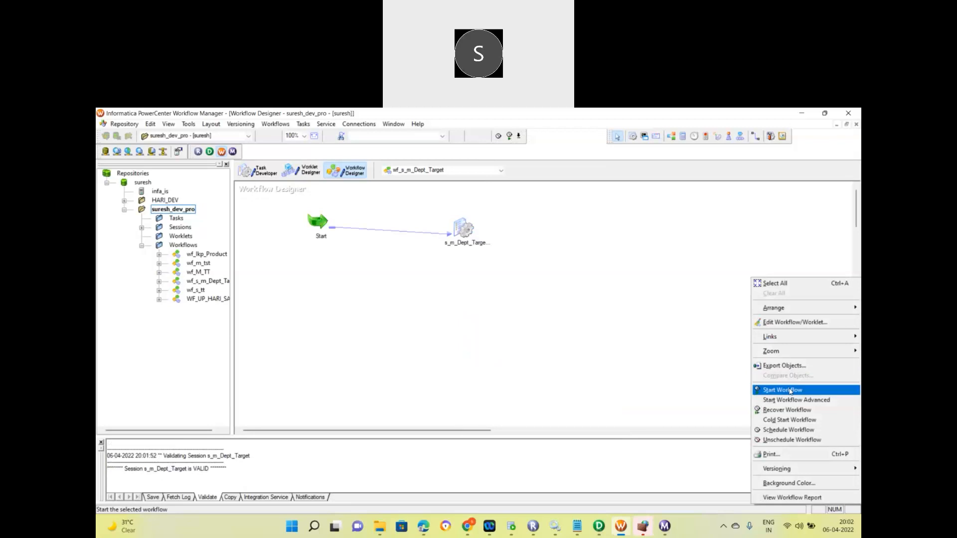
{"action": "left_click", "coordinate": [664, 527]}
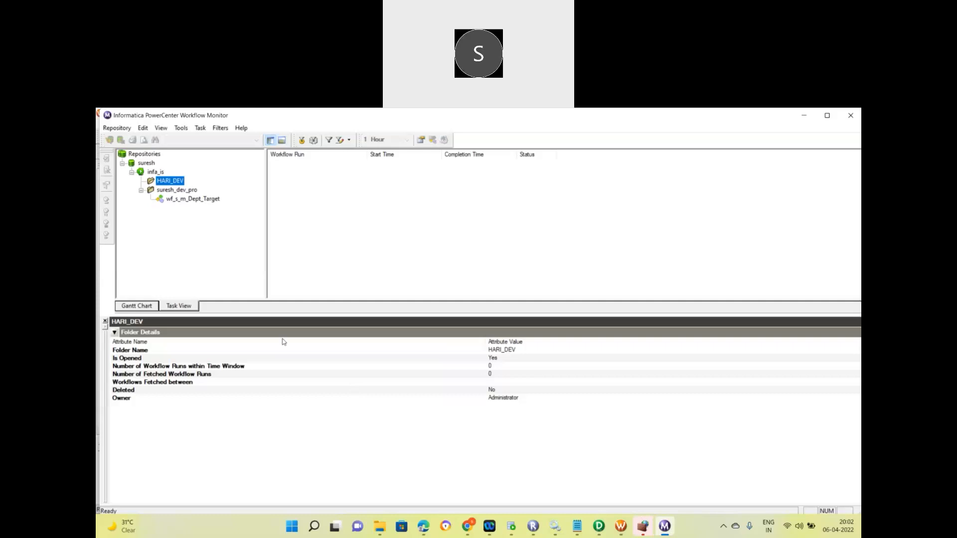
Expand the latest wf_s_m_Dept_Target run and show the s_m_Dept_Target session's Source/Target Statistics.
{"action": "left_click", "coordinate": [186, 200]}
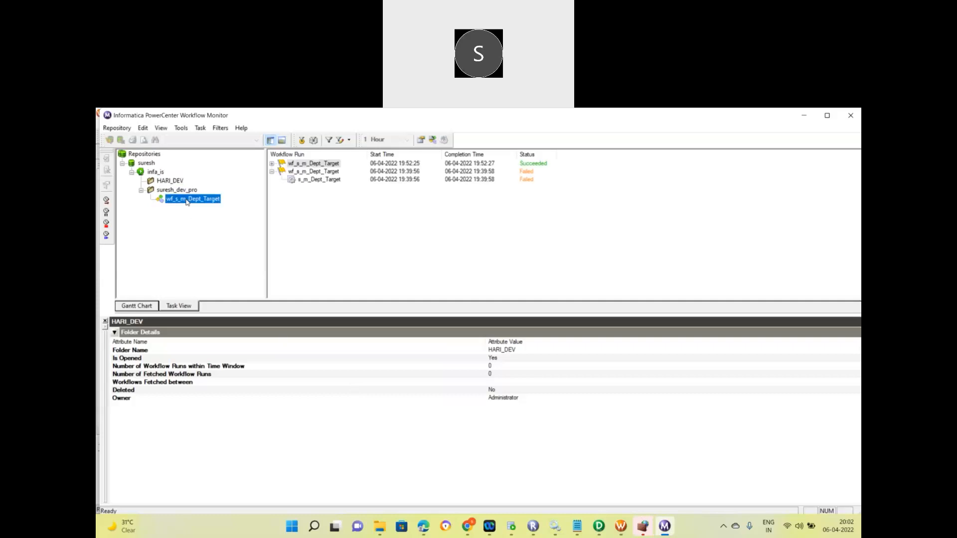
{"action": "left_click", "coordinate": [272, 164]}
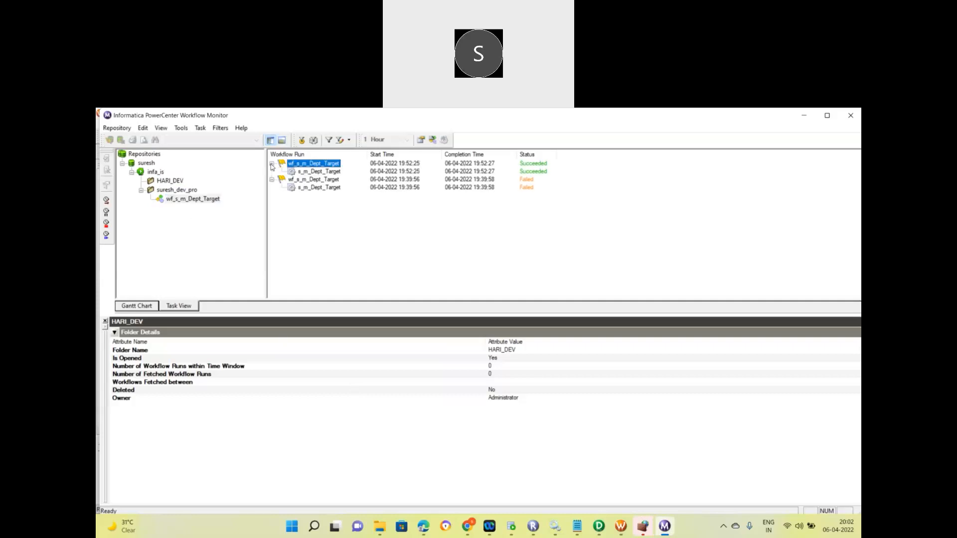
{"action": "left_click", "coordinate": [316, 173]}
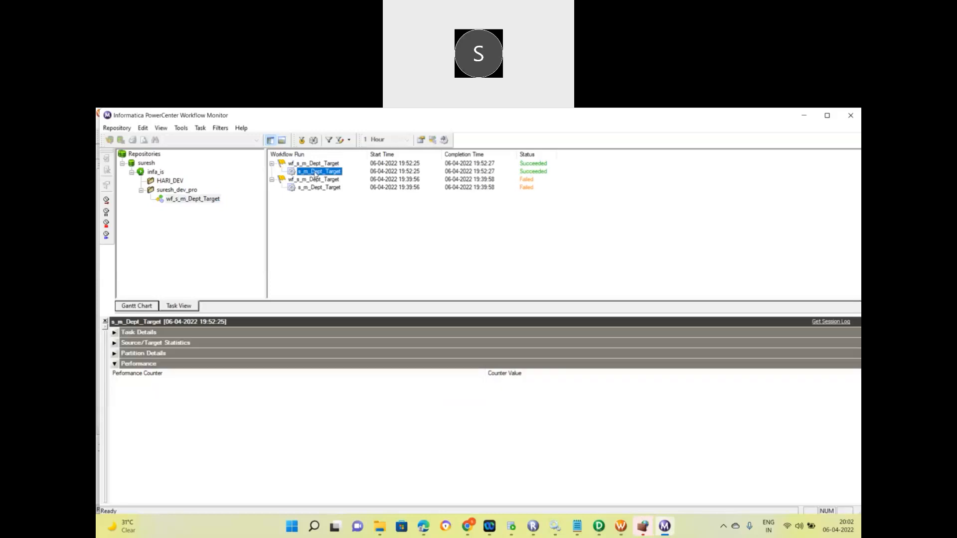
{"action": "left_click", "coordinate": [114, 332]}
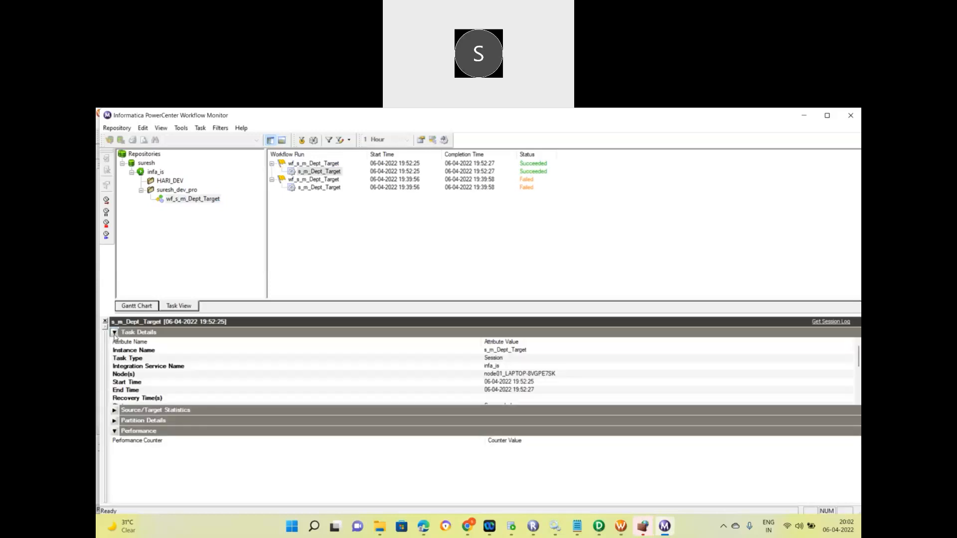
{"action": "left_click", "coordinate": [115, 411]}
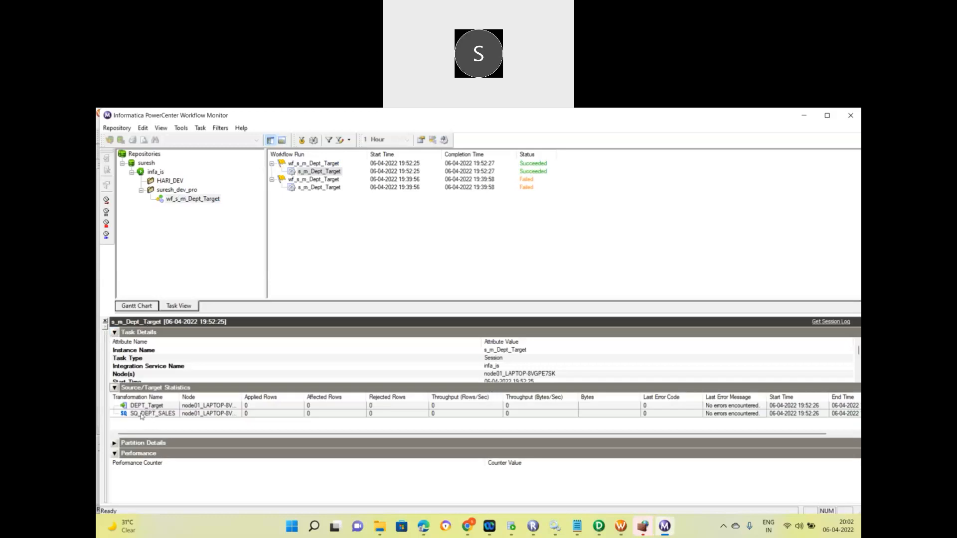
Inspect the SQ_DEPT_SALES and DEPT_Target statistics rows, widening the name column, then switch to SQL Developer.
{"action": "left_click", "coordinate": [124, 415]}
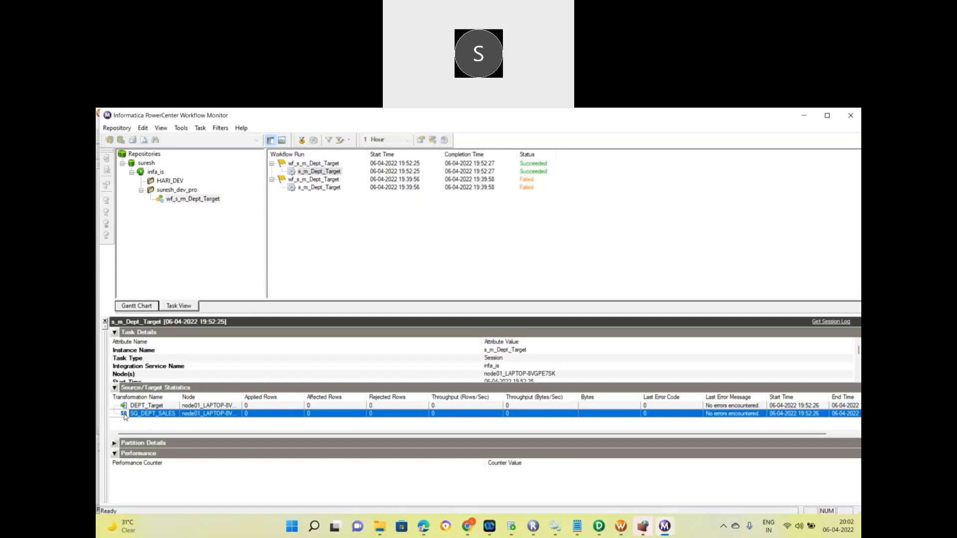
{"action": "left_click_drag", "start_coordinate": [178, 396], "coordinate": [215, 396]}
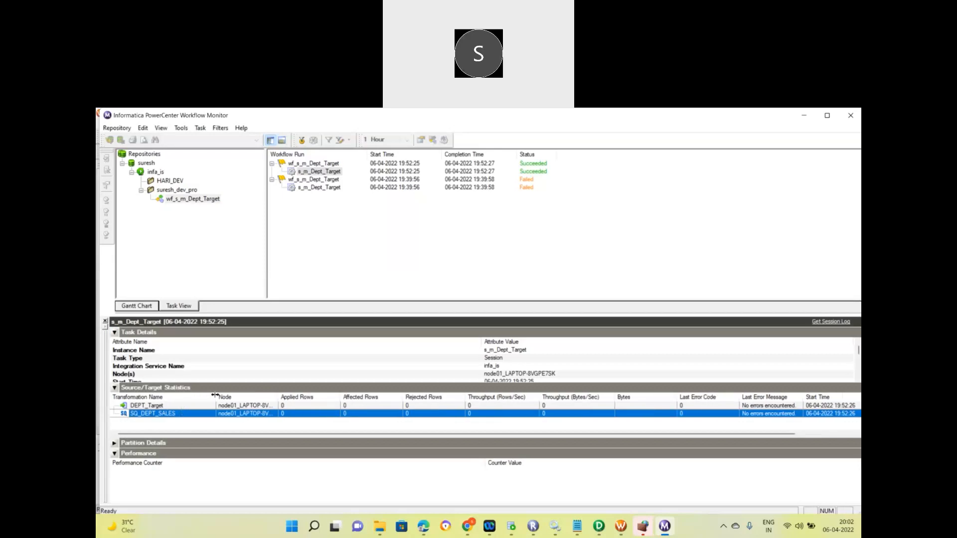
{"action": "left_click", "coordinate": [164, 406]}
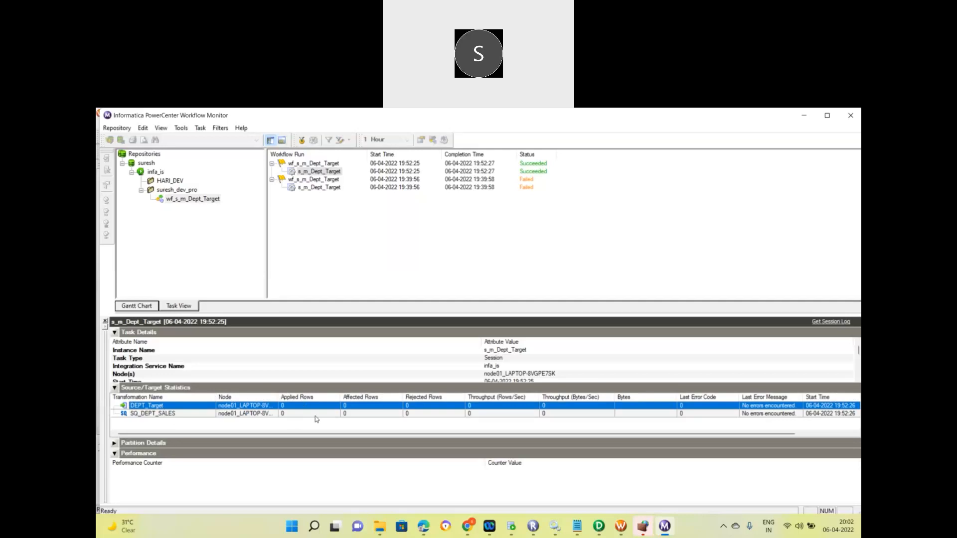
{"action": "left_click", "coordinate": [511, 525]}
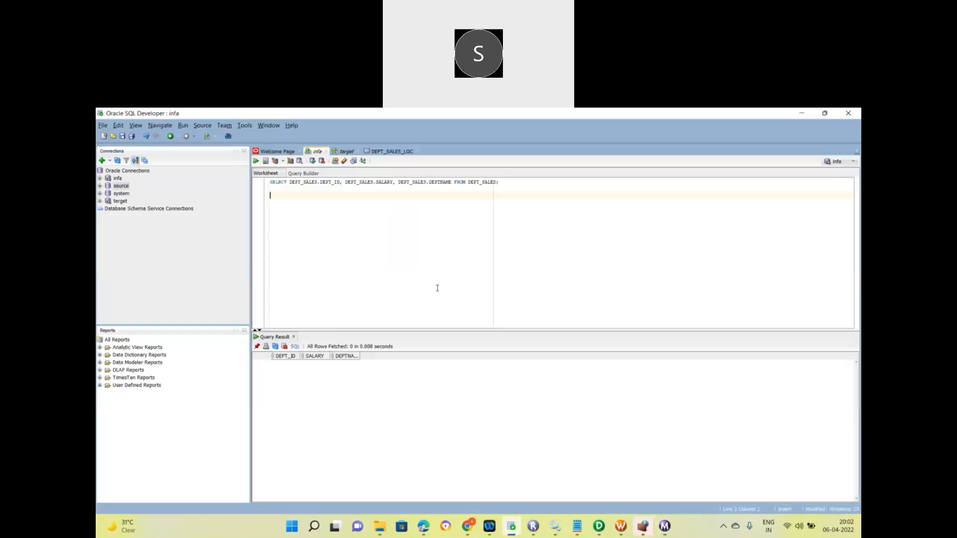
Glance over the Informatica introduction notes, then hide them.
{"action": "left_click", "coordinate": [577, 526]}
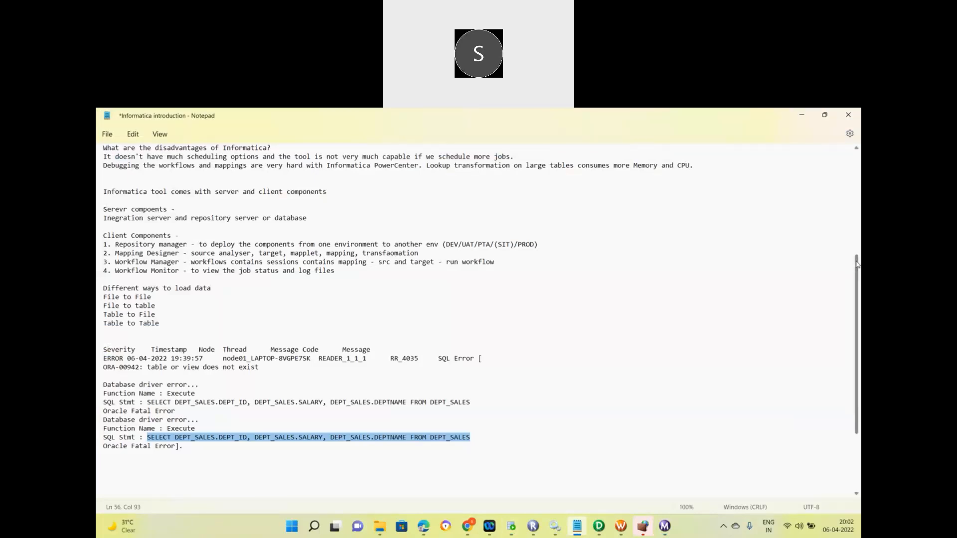
{"action": "scroll", "coordinate": [853, 222], "scroll_direction": "up", "scroll_amount": 8}
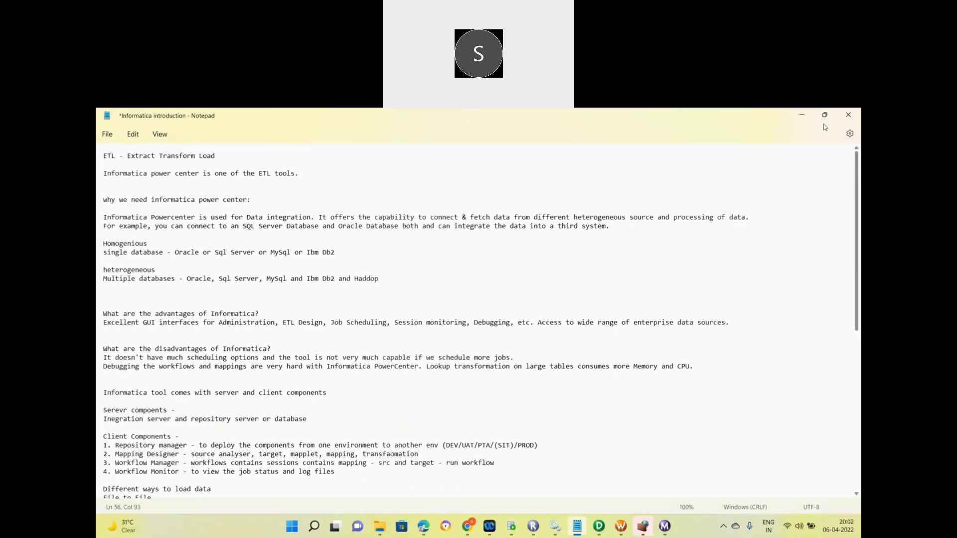
{"action": "left_click", "coordinate": [802, 115]}
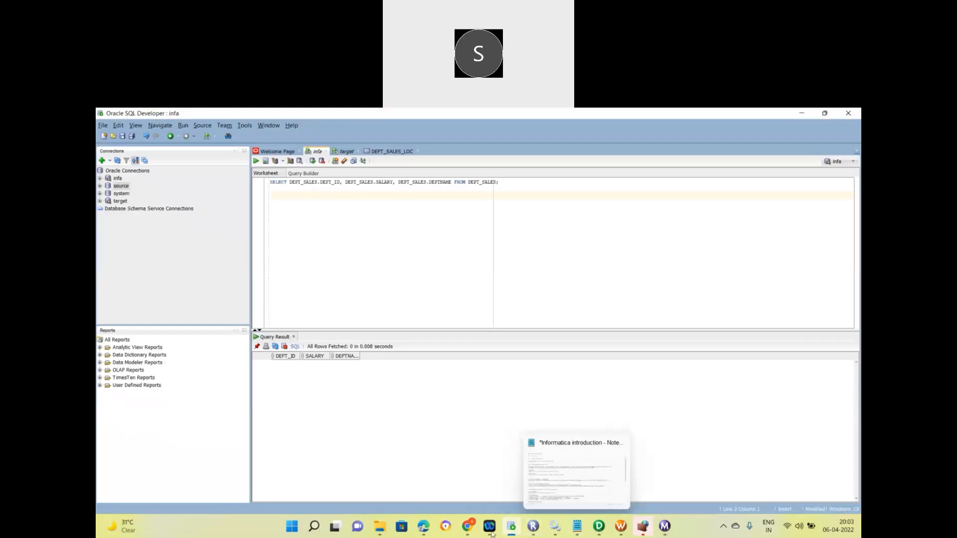
Bring File Explorer forward and open the parent Informatica folder.
{"action": "mouse_move", "coordinate": [382, 530]}
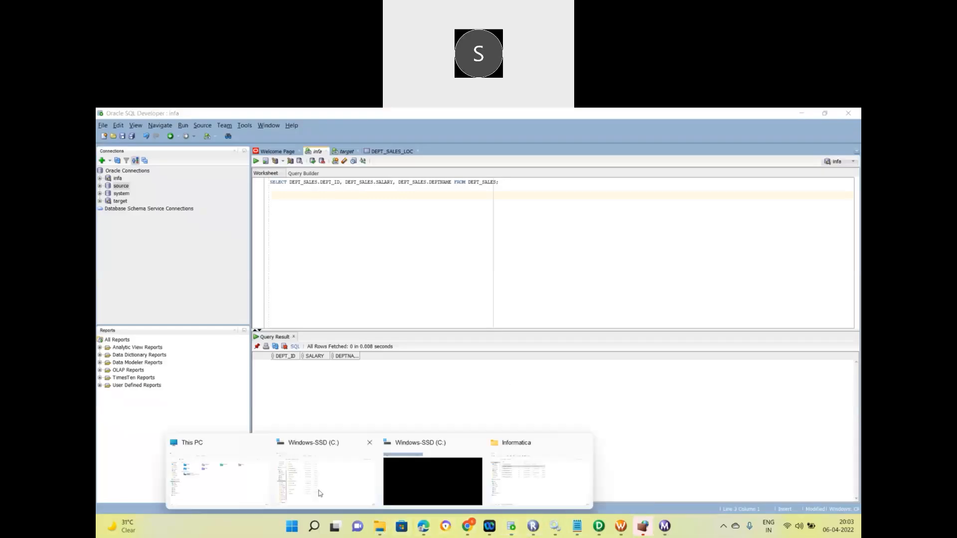
{"action": "left_click", "coordinate": [558, 473]}
{"action": "left_click", "coordinate": [202, 159]}
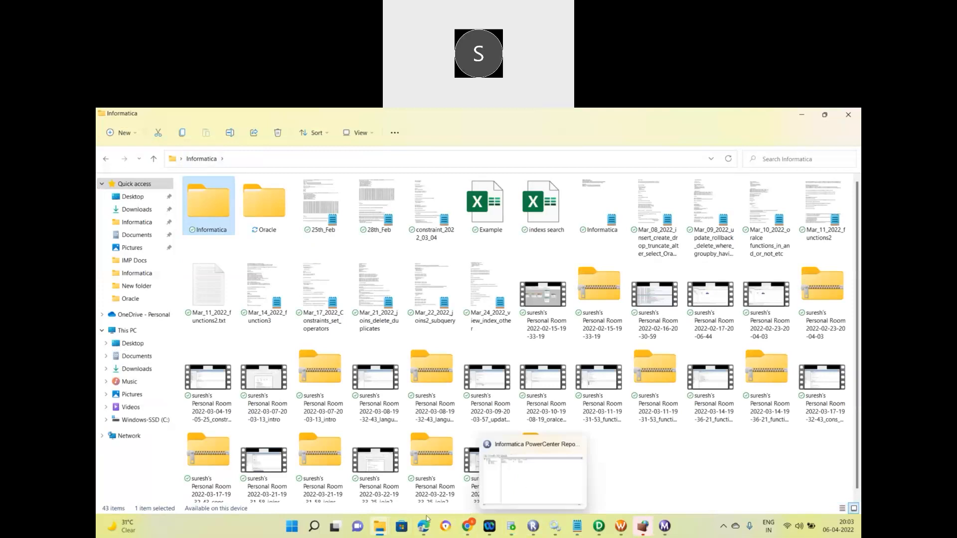
In Chrome, shrink the browser window and search the web for 'we3schools'.
{"action": "left_click", "coordinate": [467, 535]}
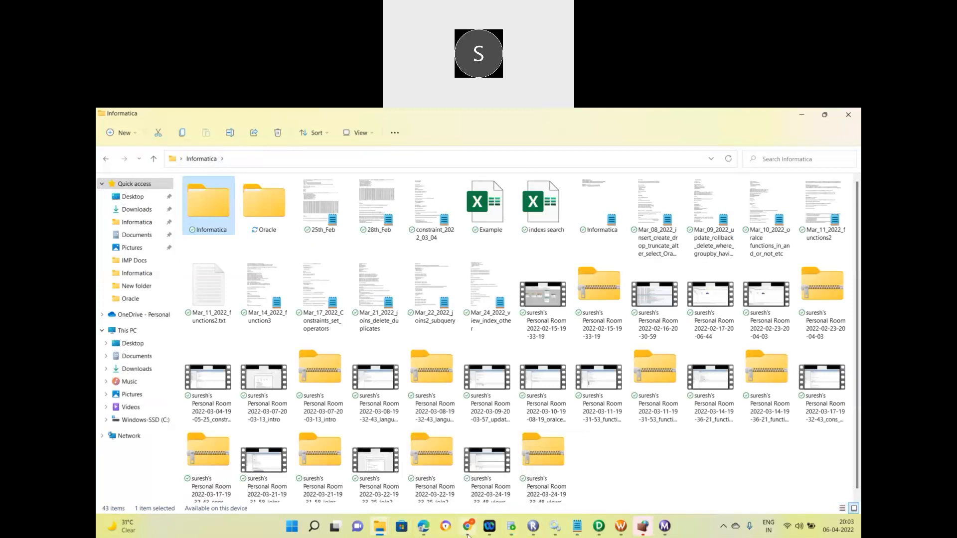
{"action": "left_click", "coordinate": [826, 115]}
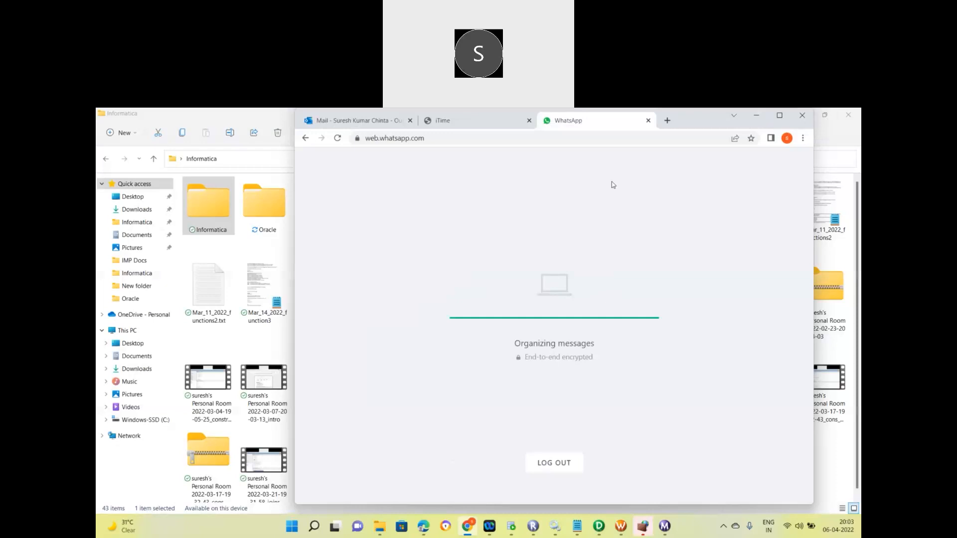
{"action": "mouse_move", "coordinate": [775, 117]}
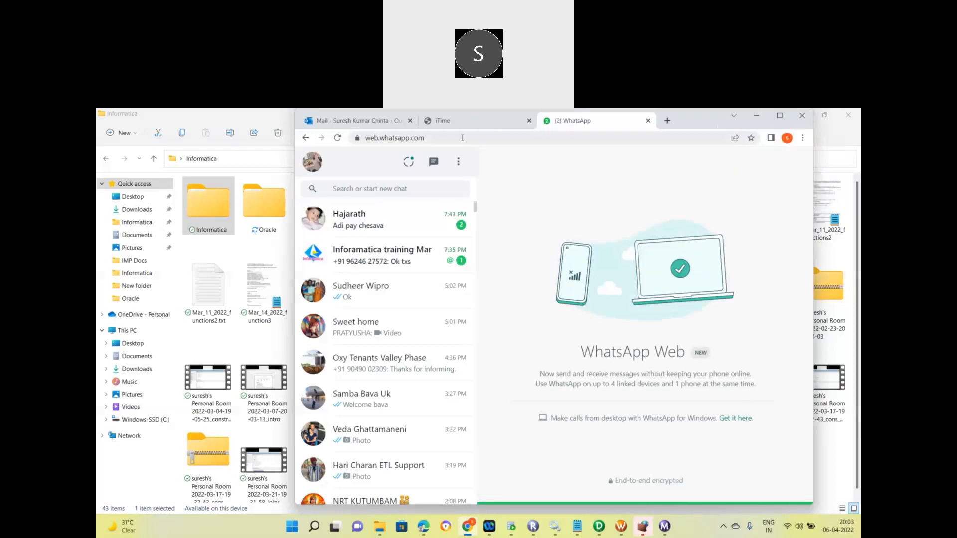
{"action": "left_click", "coordinate": [434, 121]}
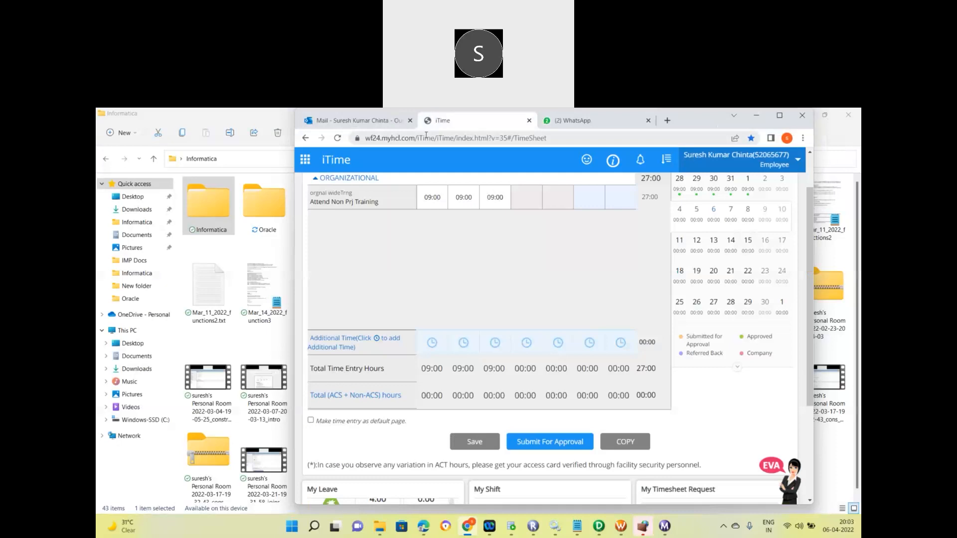
{"action": "left_click", "coordinate": [426, 138]}
{"action": "type", "text": "we"}
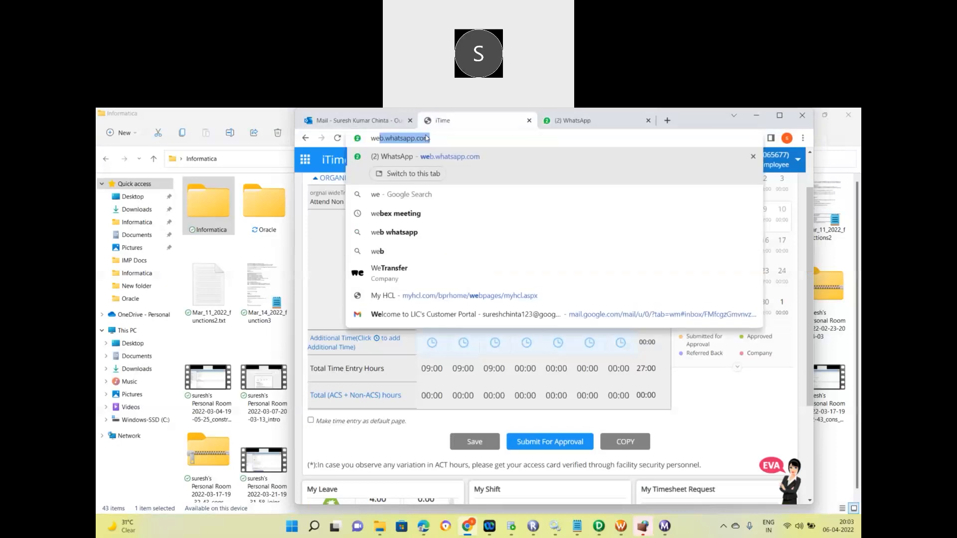
{"action": "type", "text": "3schools"}
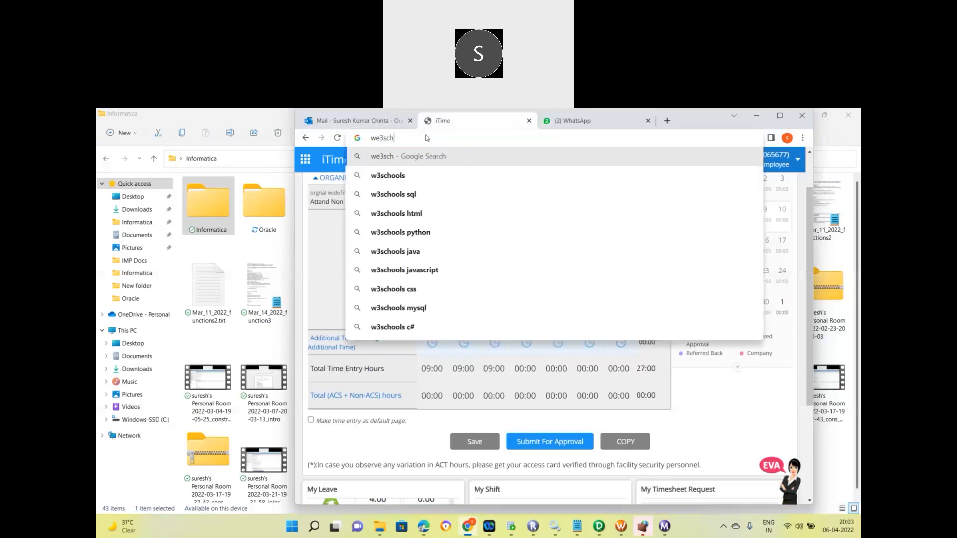
{"action": "left_click", "coordinate": [410, 183]}
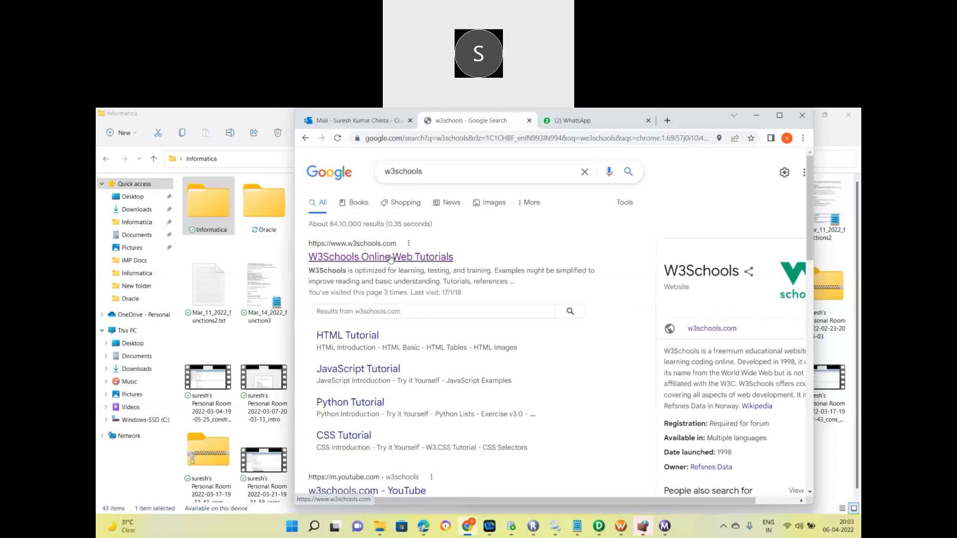
Search 'w3schools sql' and open the W3Schools SQL INSERT INTO Statement page in a maximized window.
{"action": "left_click", "coordinate": [482, 177]}
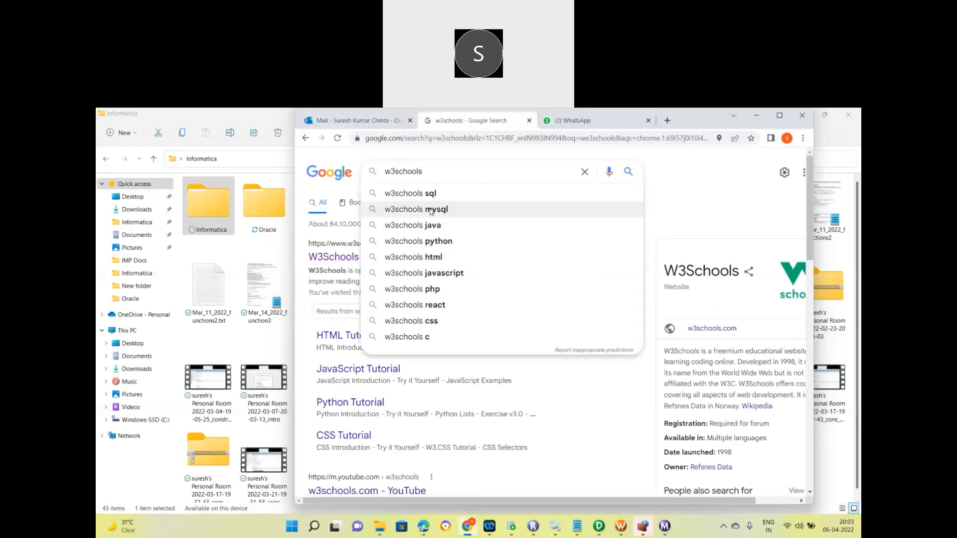
{"action": "left_click", "coordinate": [429, 200]}
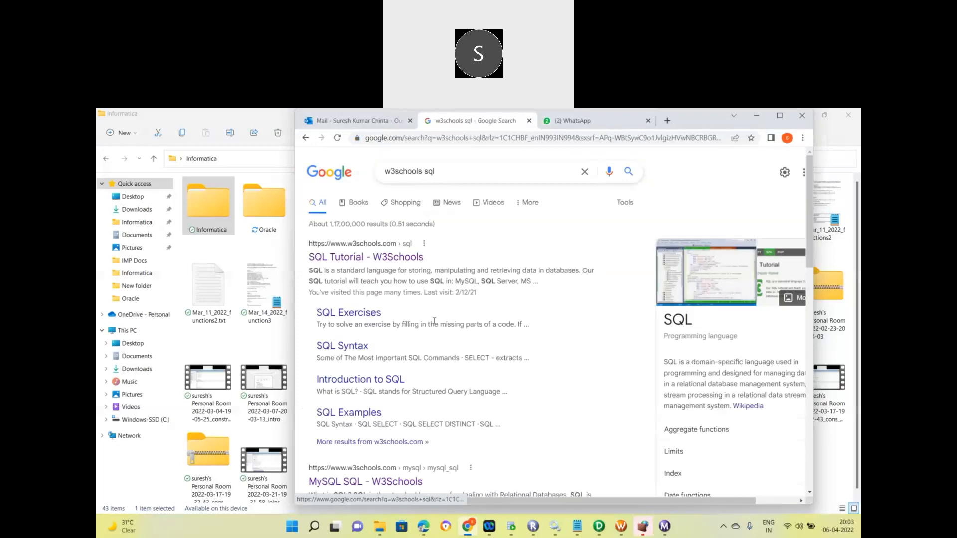
{"action": "left_click", "coordinate": [380, 259]}
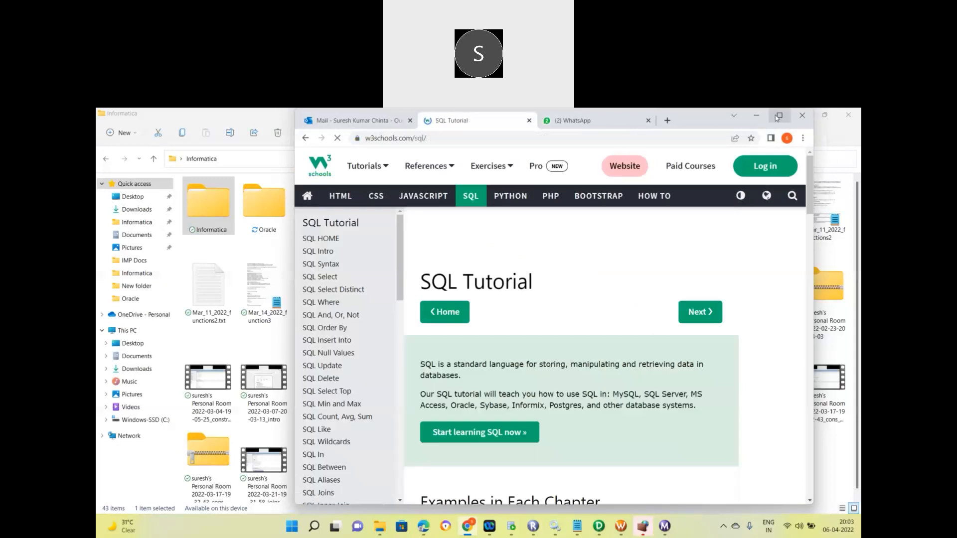
{"action": "left_click", "coordinate": [779, 116]}
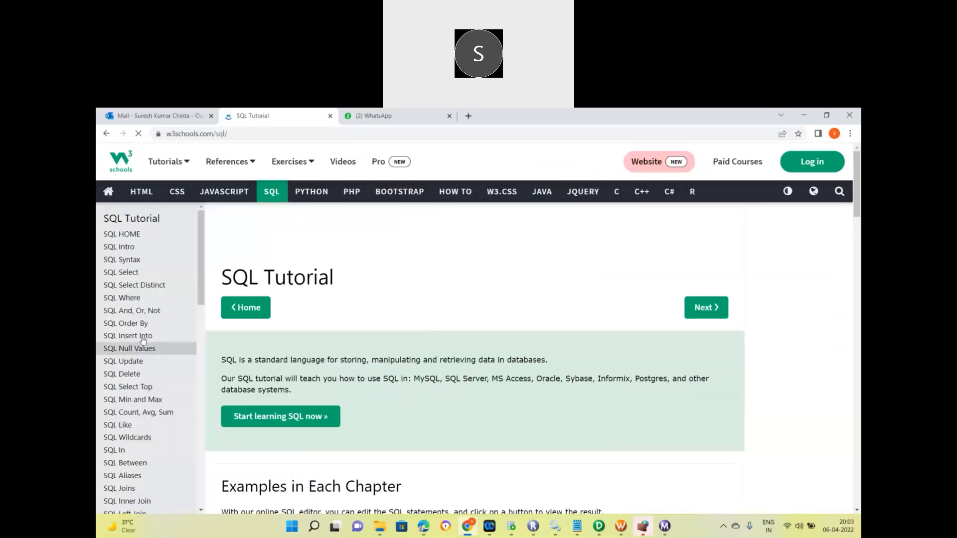
{"action": "left_click", "coordinate": [139, 248]}
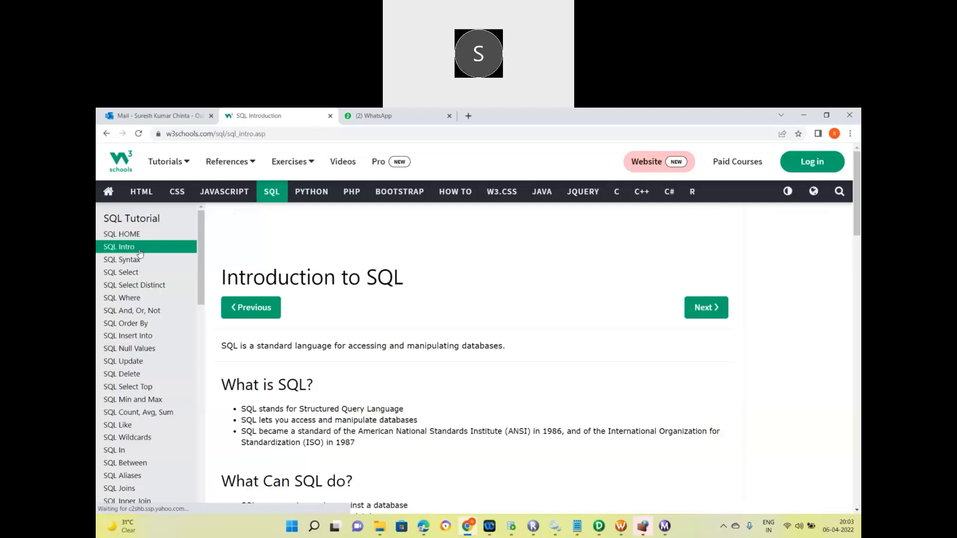
{"action": "left_click", "coordinate": [154, 339]}
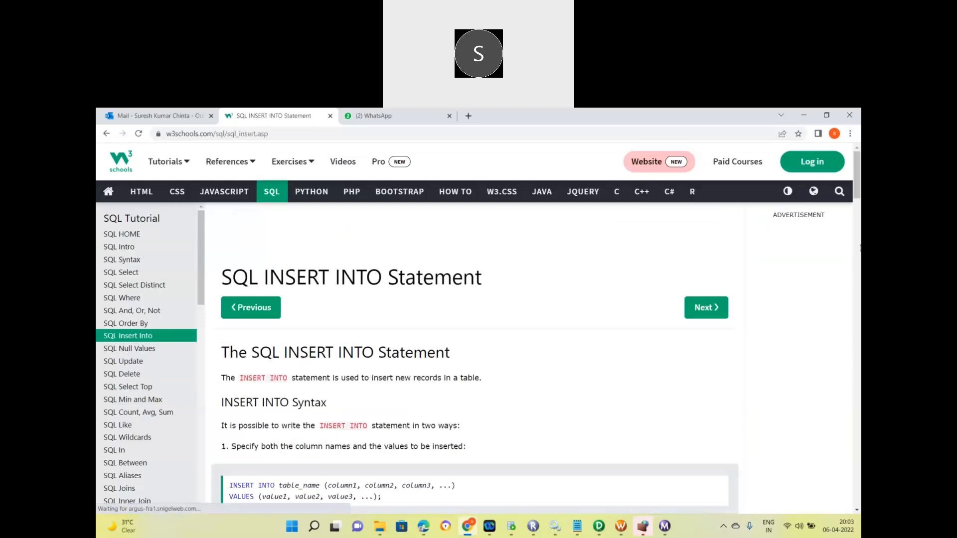
Select and copy the INSERT INTO example with column names, then return to SQL Developer.
{"action": "left_click_drag", "start_coordinate": [858, 169], "coordinate": [858, 195]}
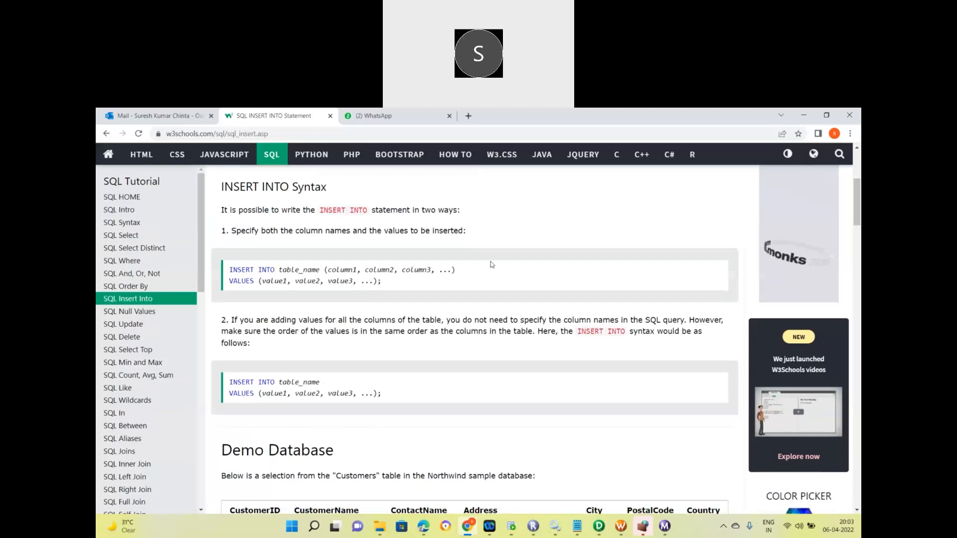
{"action": "left_click_drag", "start_coordinate": [382, 283], "coordinate": [230, 270]}
{"action": "key", "text": "ctrl+c"}
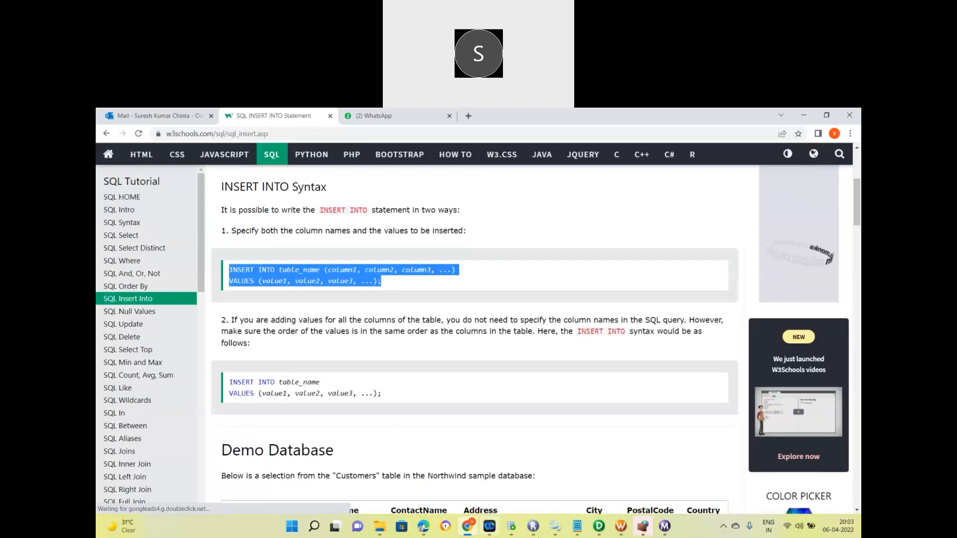
{"action": "left_click", "coordinate": [510, 529]}
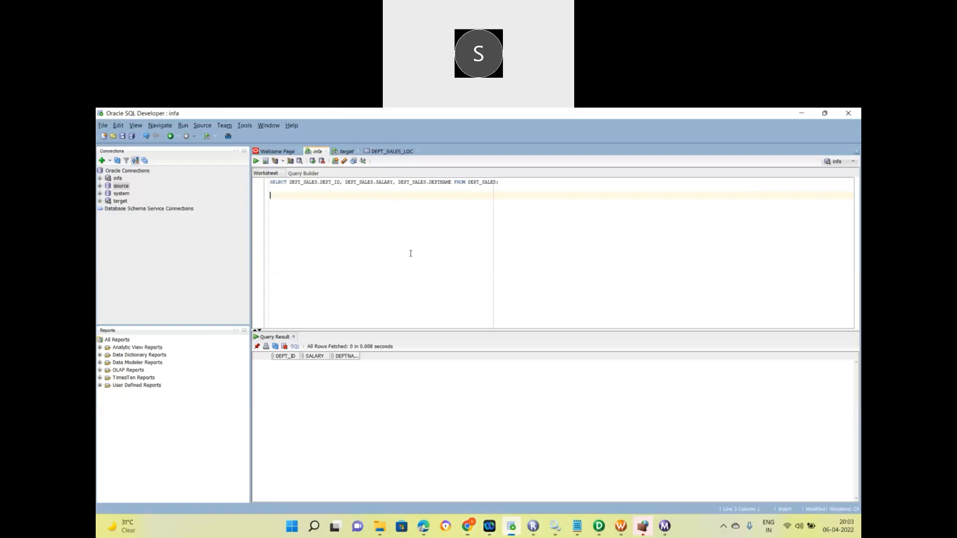
Paste the INSERT INTO template and fill in table DEPT_SALES and first column DEPT_ID.
{"action": "key", "text": "ctrl+v"}
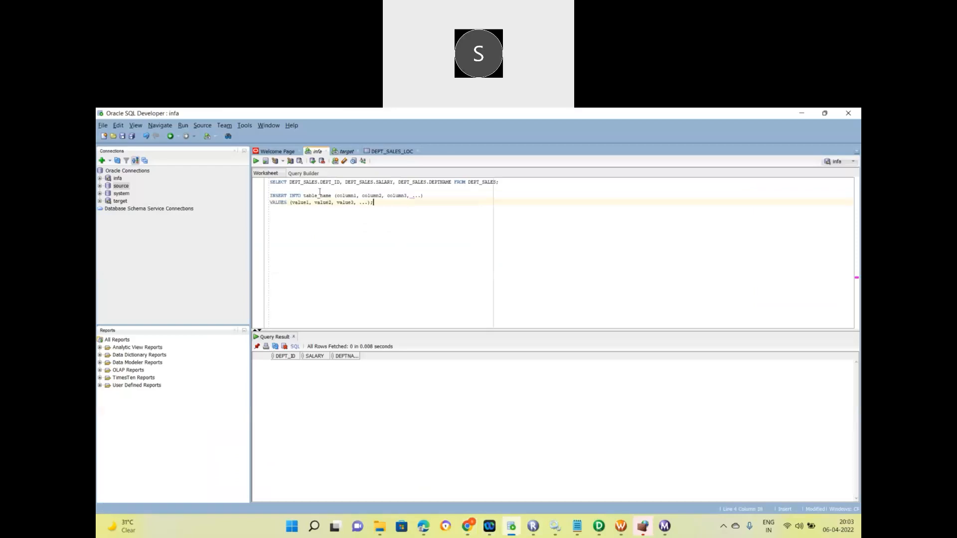
{"action": "double_click", "coordinate": [476, 182]}
{"action": "key", "text": "ctrl+c"}
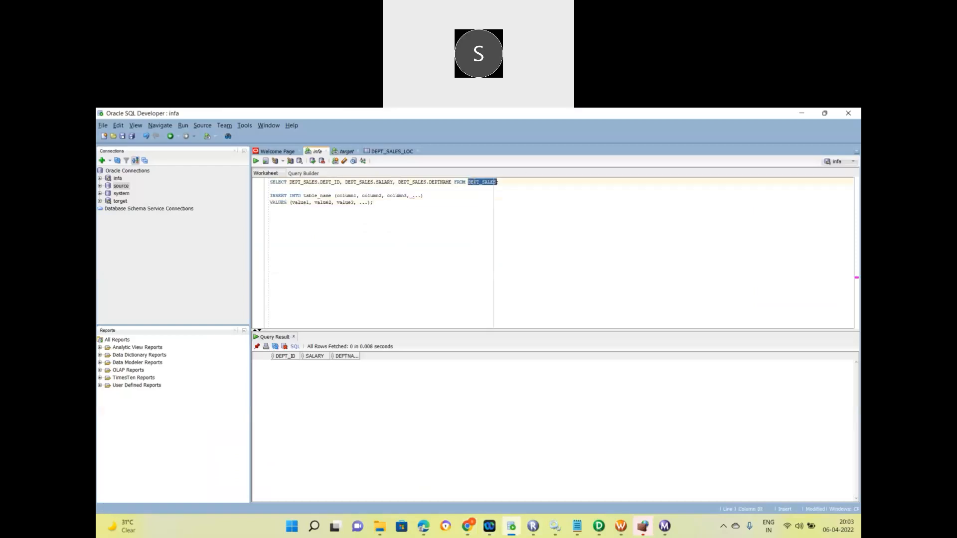
{"action": "double_click", "coordinate": [320, 195]}
{"action": "key", "text": "ctrl+v"}
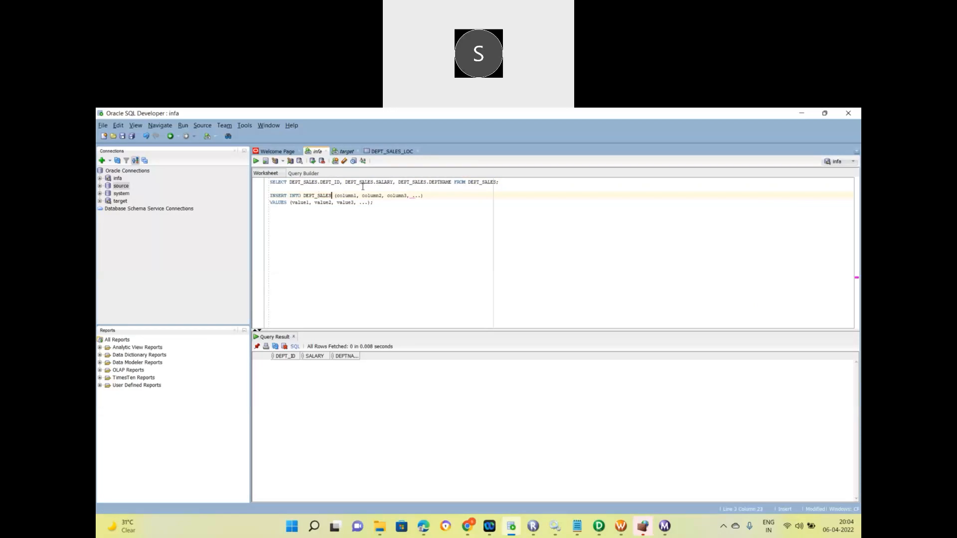
{"action": "double_click", "coordinate": [326, 183]}
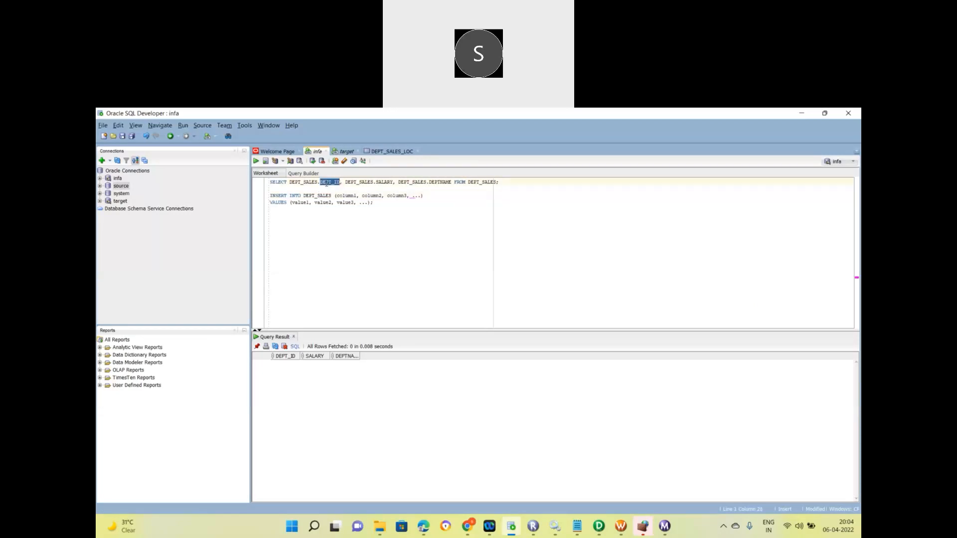
{"action": "key", "text": "ctrl+c"}
{"action": "double_click", "coordinate": [352, 196]}
{"action": "key", "text": "ctrl+v"}
Fill in the SALARY and DEPTNAME columns and remove the leftover '...' placeholder.
{"action": "left_click", "coordinate": [359, 181]}
{"action": "double_click", "coordinate": [384, 182]}
{"action": "double_click", "coordinate": [373, 196]}
{"action": "key", "text": "ctrl+v"}
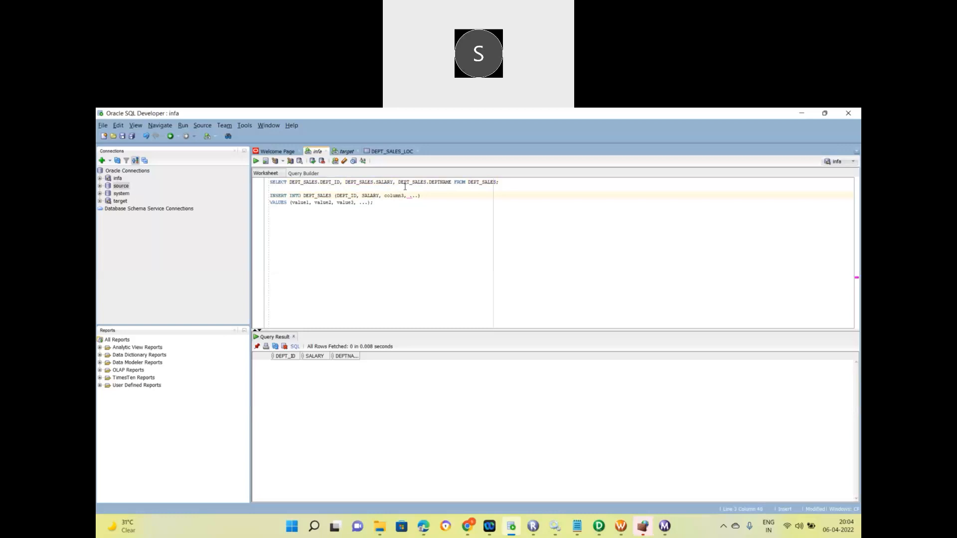
{"action": "double_click", "coordinate": [436, 182]}
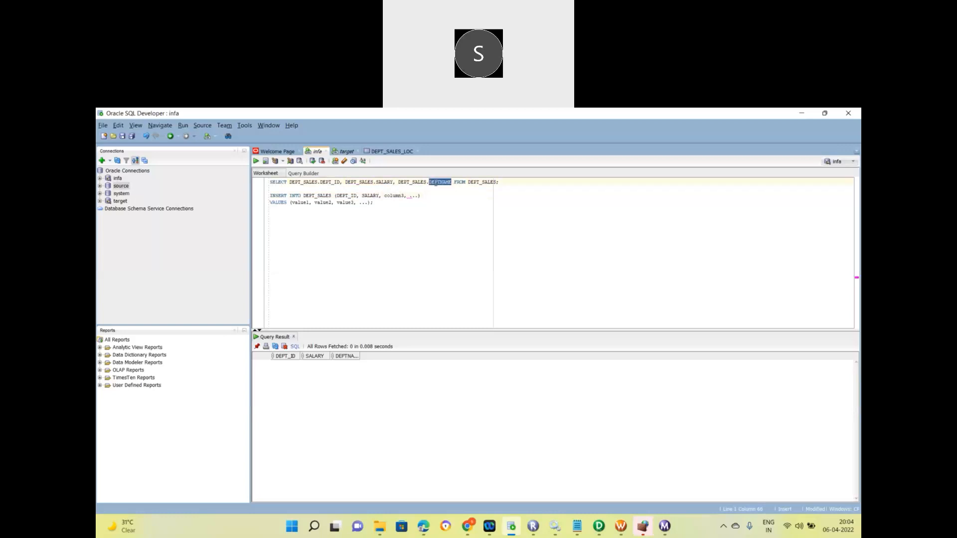
{"action": "double_click", "coordinate": [398, 196]}
{"action": "key", "text": "ctrl+v"}
{"action": "left_click", "coordinate": [421, 195]}
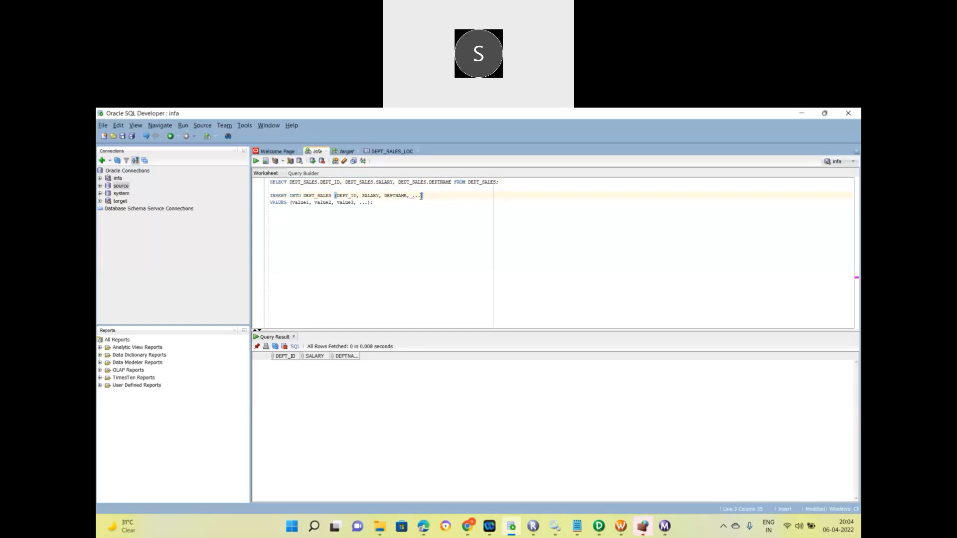
{"action": "key", "text": "BackSpace"}
{"action": "key", "text": "BackSpace"}
{"action": "key", "text": "BackSpace"}
{"action": "key", "text": "BackSpace"}
Enter VALUES (1, 2000, IT) and select the whole INSERT statement.
{"action": "double_click", "coordinate": [298, 203]}
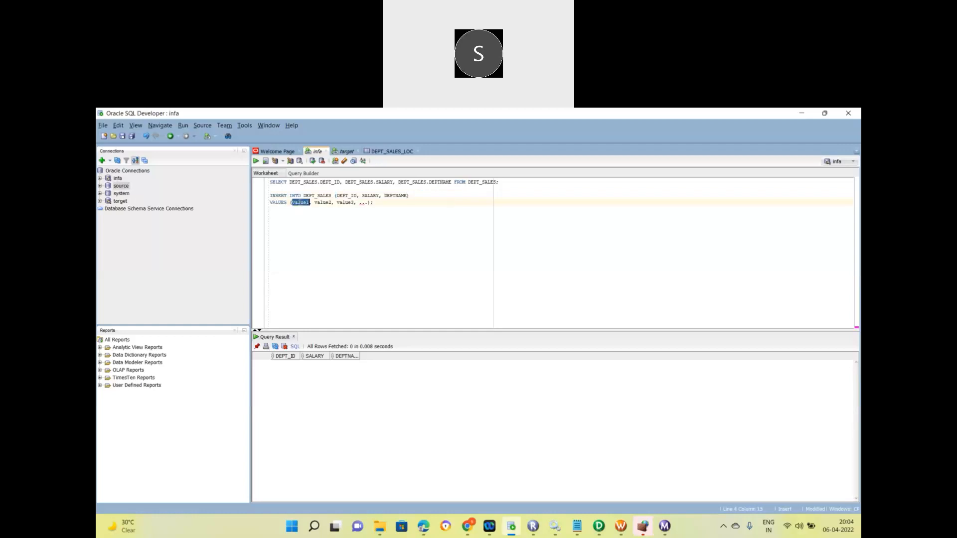
{"action": "type", "text": "1"}
{"action": "key", "text": "BackSpace"}
{"action": "key", "text": "BackSpace"}
{"action": "key", "text": "BackSpace"}
{"action": "key", "text": "BackSpace"}
{"action": "key", "text": "BackSpace"}
{"action": "key", "text": "BackSpace"}
{"action": "type", "text": "2000,"}
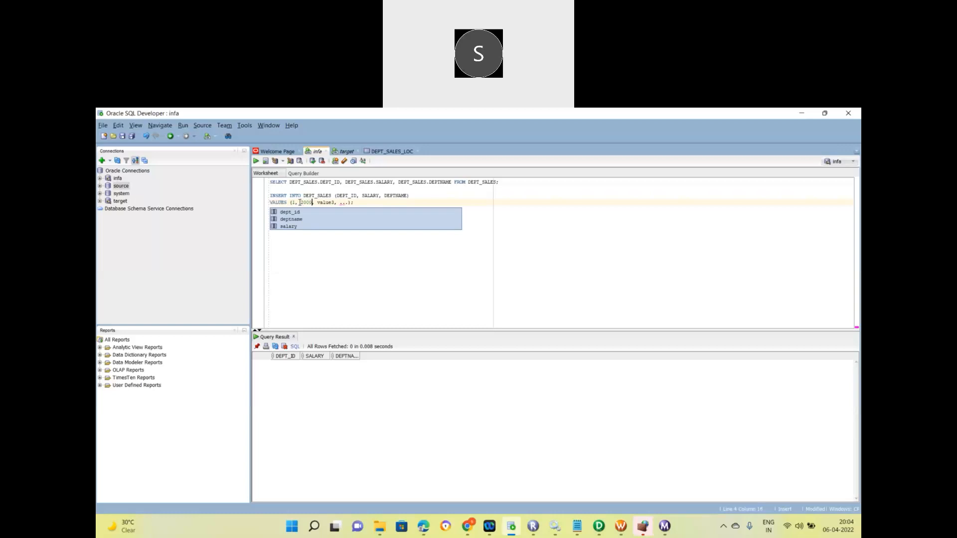
{"action": "key", "text": "Right"}
{"action": "key", "text": "Right"}
{"action": "key", "text": "Right"}
{"action": "key", "text": "Right"}
{"action": "key", "text": "Right"}
{"action": "key", "text": "Right"}
{"action": "key", "text": "Right"}
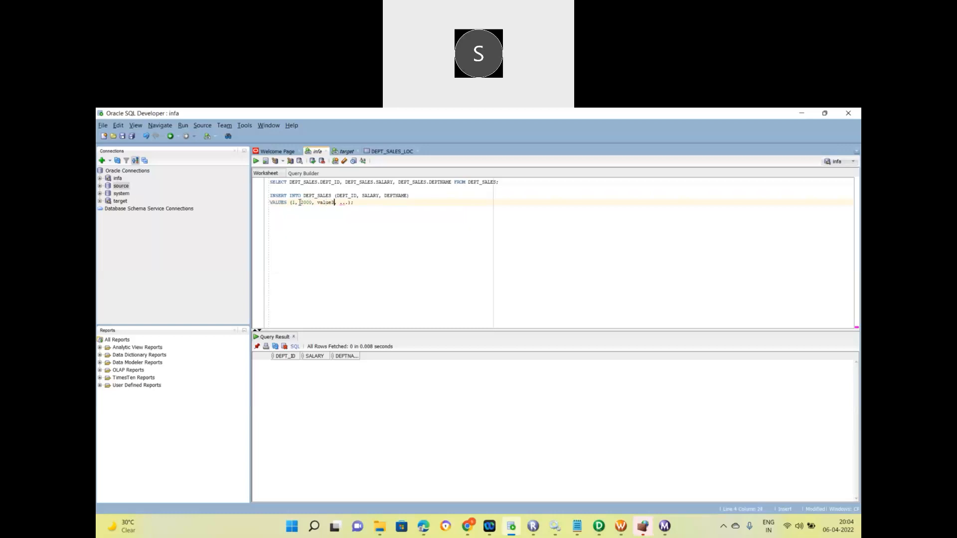
{"action": "key", "text": "BackSpace"}
{"action": "key", "text": "BackSpace"}
{"action": "key", "text": "BackSpace"}
{"action": "key", "text": "BackSpace"}
{"action": "key", "text": "BackSpace"}
{"action": "type", "text": "IT"}
{"action": "key", "text": "BackSpace"}
{"action": "key", "text": "BackSpace"}
{"action": "left_click_drag", "start_coordinate": [324, 203], "coordinate": [261, 192]}
Run the INSERT, then quote the values as ('1','2000','IT') and run it again.
{"action": "left_click", "coordinate": [256, 162]}
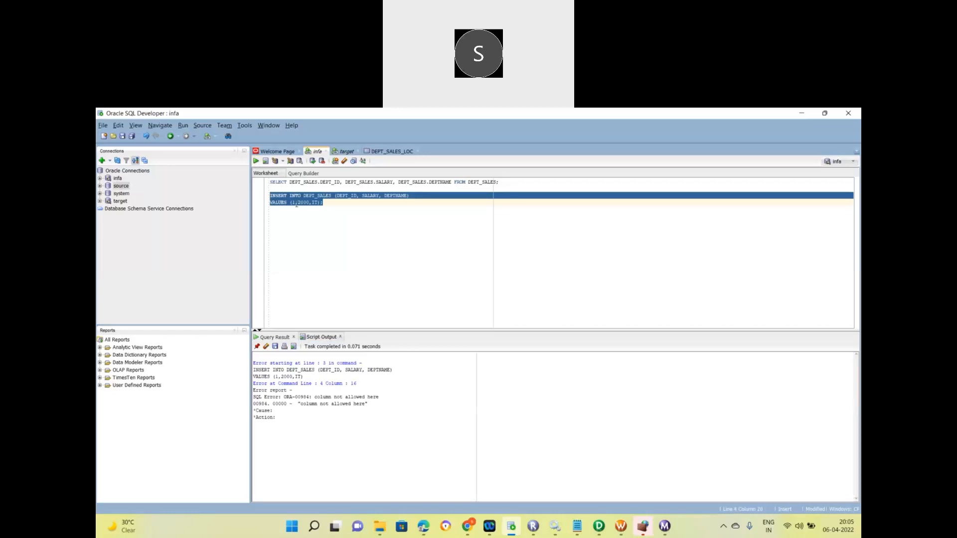
{"action": "left_click", "coordinate": [296, 203]}
{"action": "type", "text": "'"}
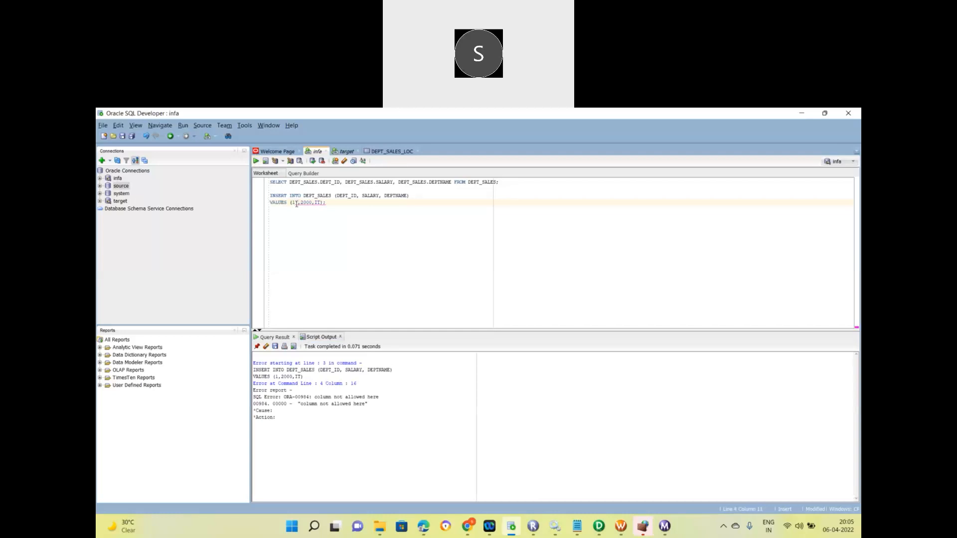
{"action": "key", "text": "Left"}
{"action": "type", "text": "'"}
{"action": "key", "text": "Right"}
{"action": "key", "text": "Right"}
{"action": "type", "text": "'1','"}
{"action": "key", "text": "Right"}
{"action": "key", "text": "Right"}
{"action": "type", "text": "'"}
{"action": "left_click_drag", "start_coordinate": [343, 203], "coordinate": [270, 196]}
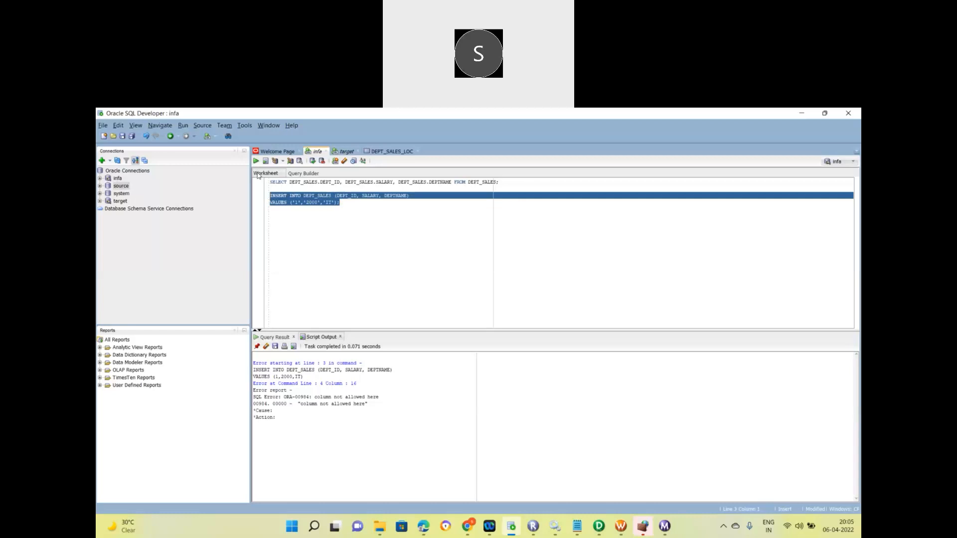
{"action": "left_click", "coordinate": [255, 161]}
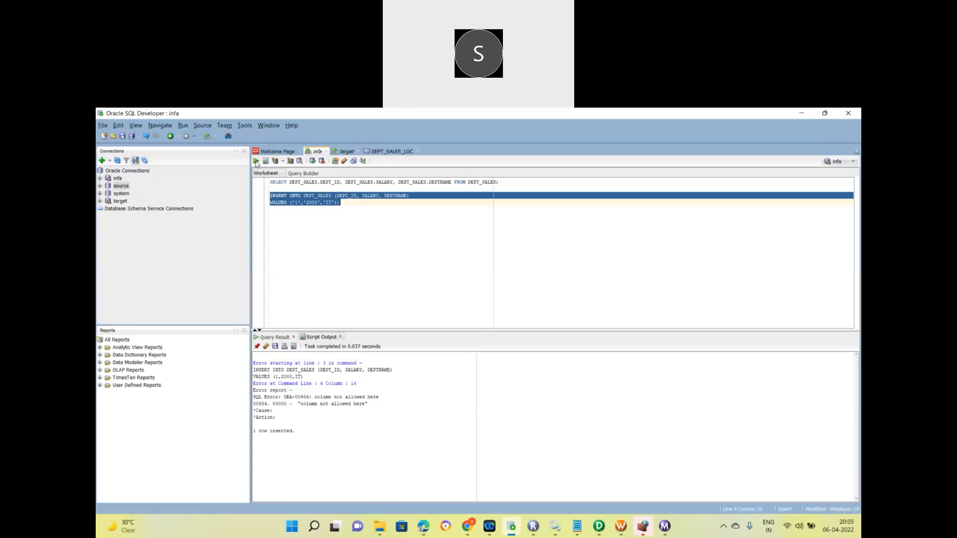
Change the values to salary '3000' and department 'NONIT' and run the insert.
{"action": "left_click", "coordinate": [347, 203]}
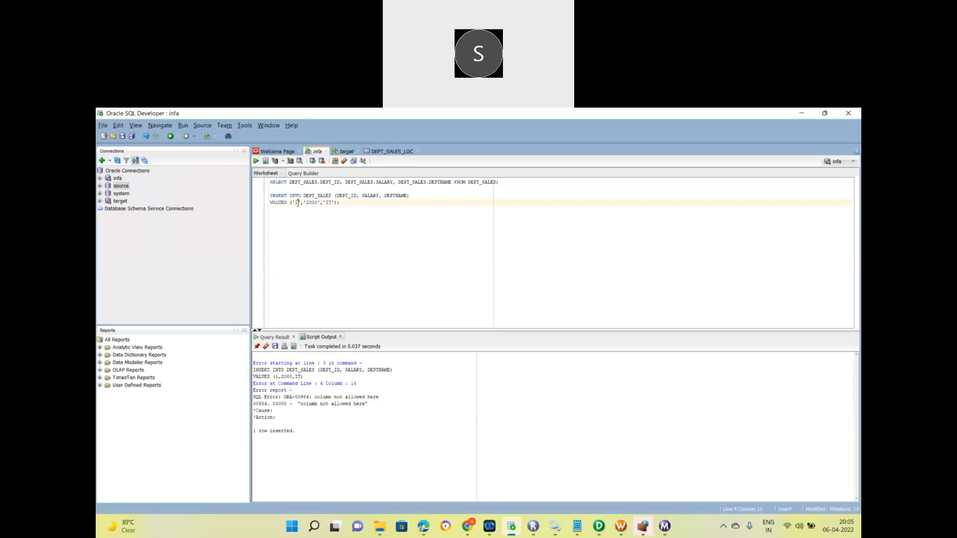
{"action": "key", "text": "Right"}
{"action": "key", "text": "Right"}
{"action": "key", "text": "Right"}
{"action": "key", "text": "Right"}
{"action": "key", "text": "BackSpace"}
{"action": "type", "text": "3"}
{"action": "type", "text": "'"}
{"action": "key", "text": "Right"}
{"action": "key", "text": "Right"}
{"action": "type", "text": "NON"}
{"action": "left_click_drag", "start_coordinate": [356, 203], "coordinate": [262, 194]}
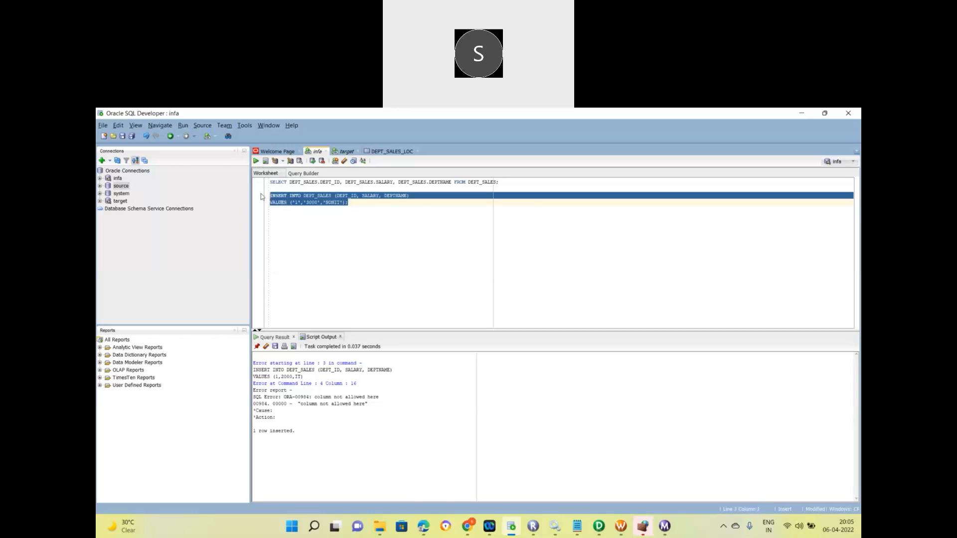
{"action": "left_click", "coordinate": [256, 161]}
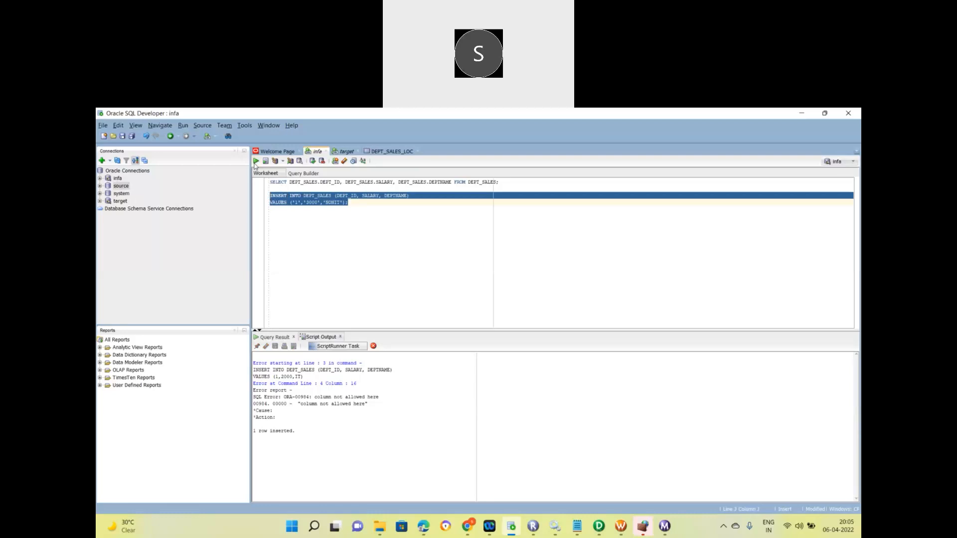
Commit, then run the line-1 SELECT to list both DEPT_SALES rows.
{"action": "left_click", "coordinate": [314, 161]}
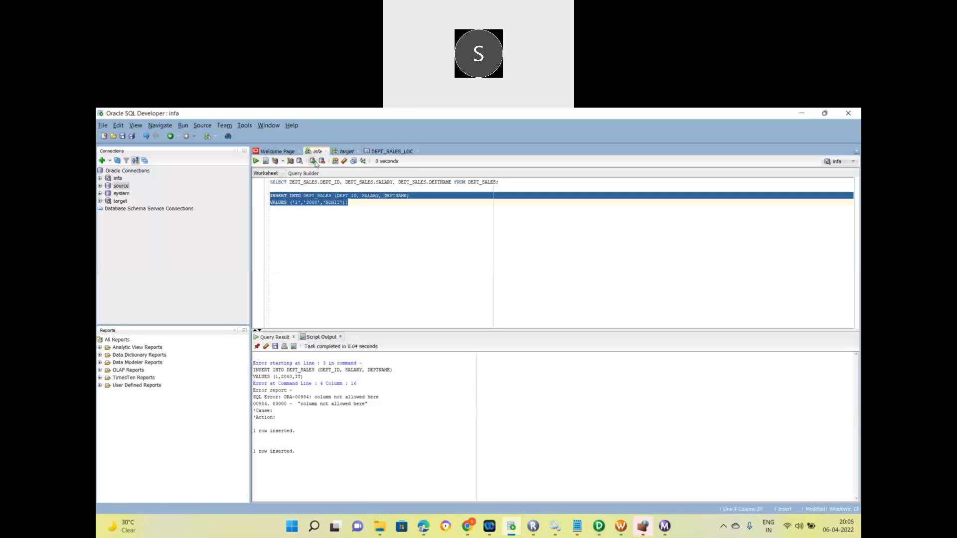
{"action": "triple_click", "coordinate": [354, 185]}
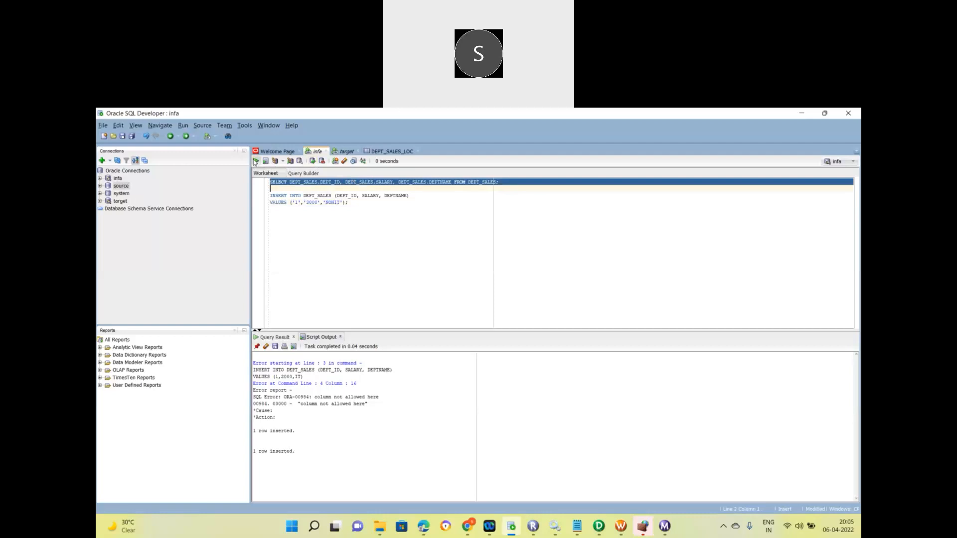
{"action": "left_click", "coordinate": [256, 161]}
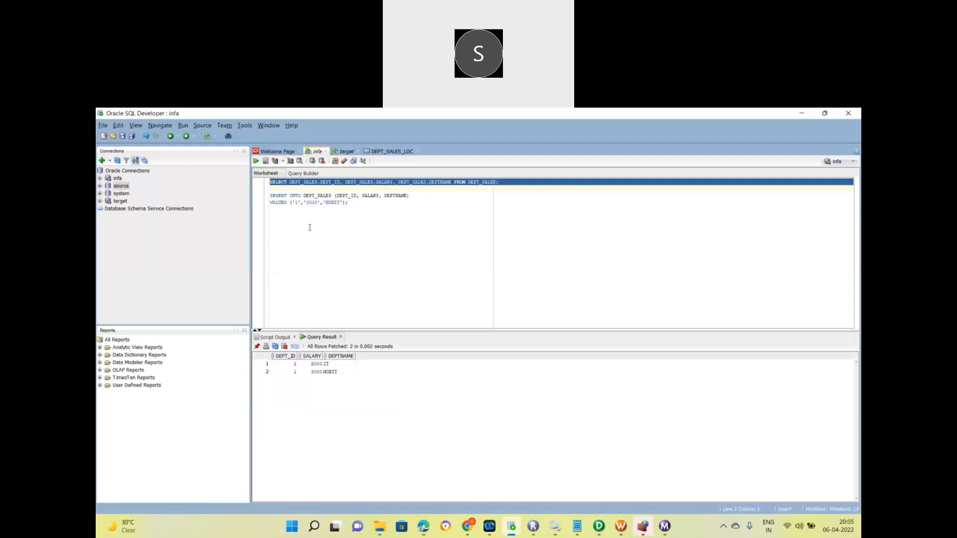
Change the values to ('3','4000','IT') and run the INSERT statement.
{"action": "left_click", "coordinate": [311, 202]}
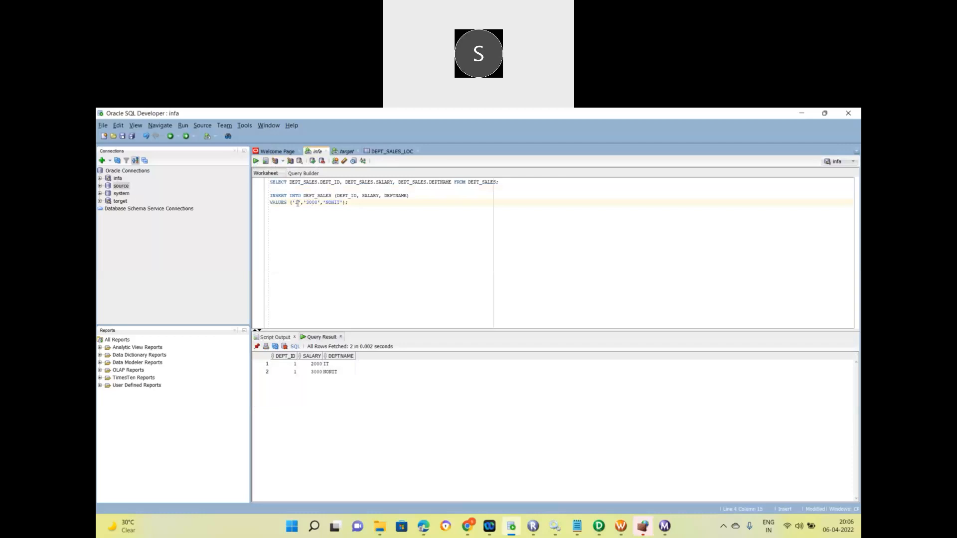
{"action": "key", "text": "BackSpace"}
{"action": "type", "text": "2"}
{"action": "key", "text": "BackSpace"}
{"action": "type", "text": "3"}
{"action": "key", "text": "Right"}
{"action": "key", "text": "Right"}
{"action": "key", "text": "Right"}
{"action": "key", "text": "BackSpace"}
{"action": "type", "text": "4"}
{"action": "key", "text": "Right"}
{"action": "key", "text": "Right"}
{"action": "key", "text": "Right"}
{"action": "key", "text": "Right"}
{"action": "key", "text": "Right"}
{"action": "key", "text": "BackSpace"}
{"action": "key", "text": "BackSpace"}
{"action": "key", "text": "BackSpace"}
{"action": "key", "text": "BackSpace"}
{"action": "key", "text": "BackSpace"}
{"action": "type", "text": "I"}
{"action": "left_click_drag", "start_coordinate": [343, 203], "coordinate": [270, 195]}
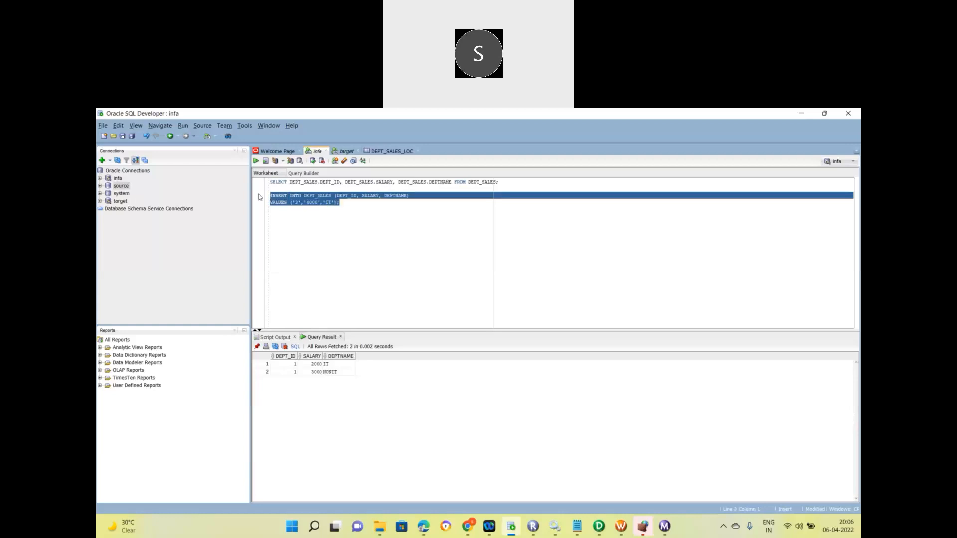
{"action": "left_click", "coordinate": [256, 161]}
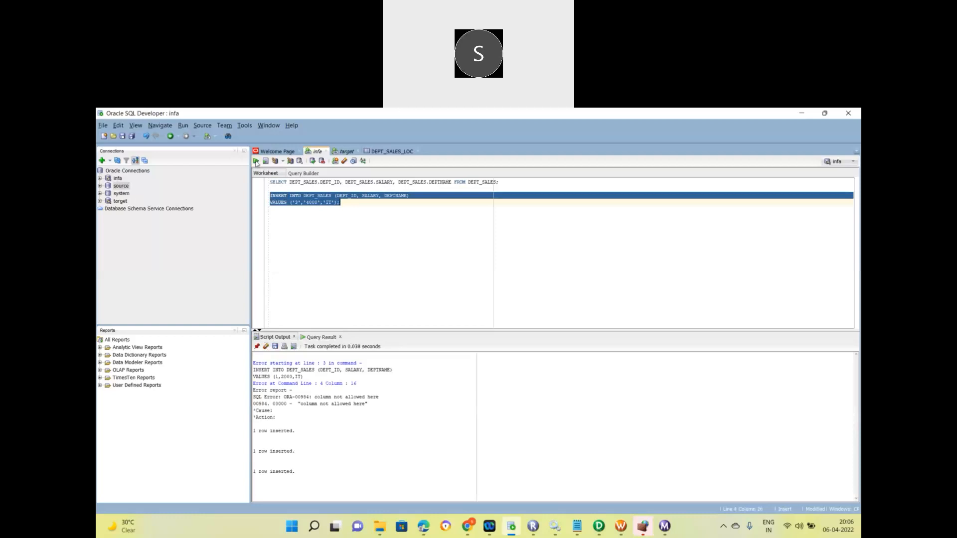
Commit the row and rerun the line-1 SELECT to list all three DEPT_SALES rows.
{"action": "left_click", "coordinate": [313, 161]}
{"action": "left_click", "coordinate": [298, 201]}
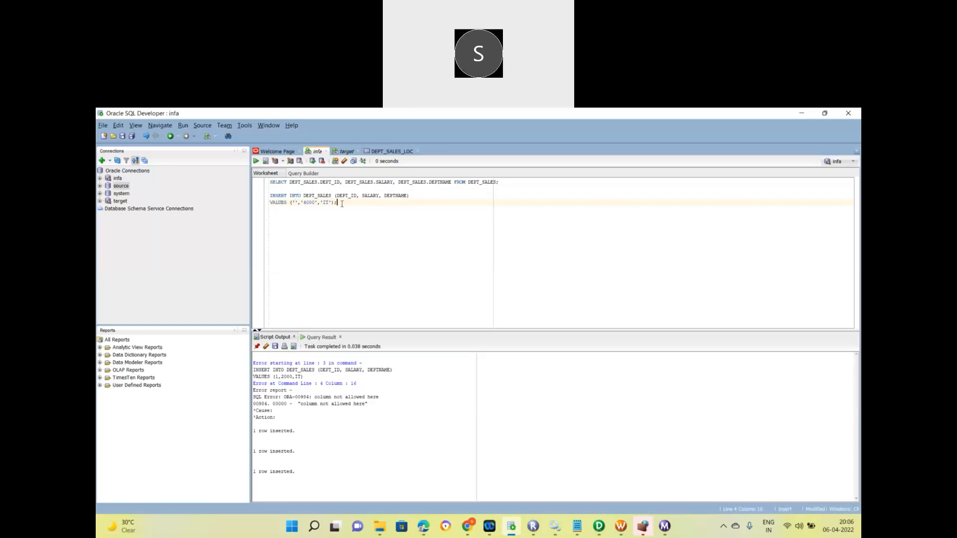
{"action": "double_click", "coordinate": [333, 182]}
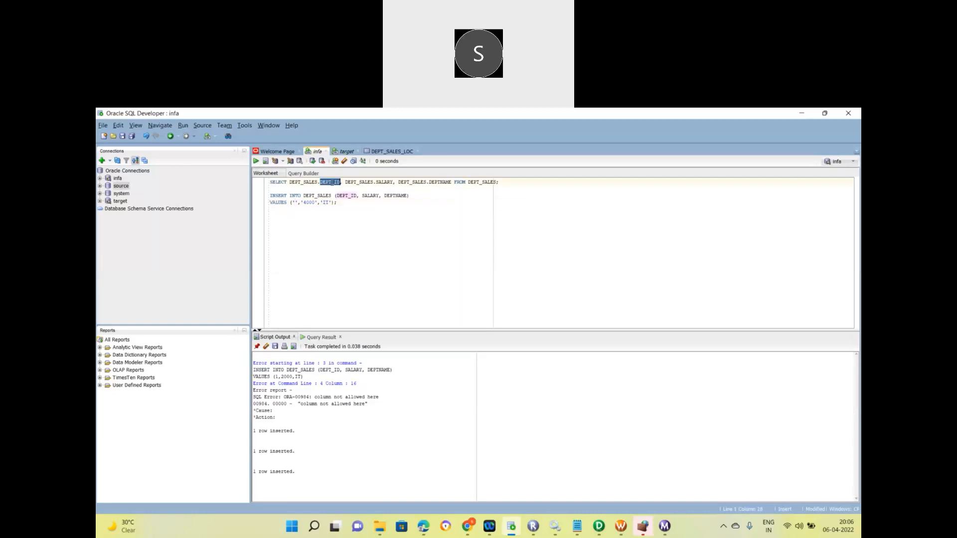
{"action": "triple_click", "coordinate": [334, 182]}
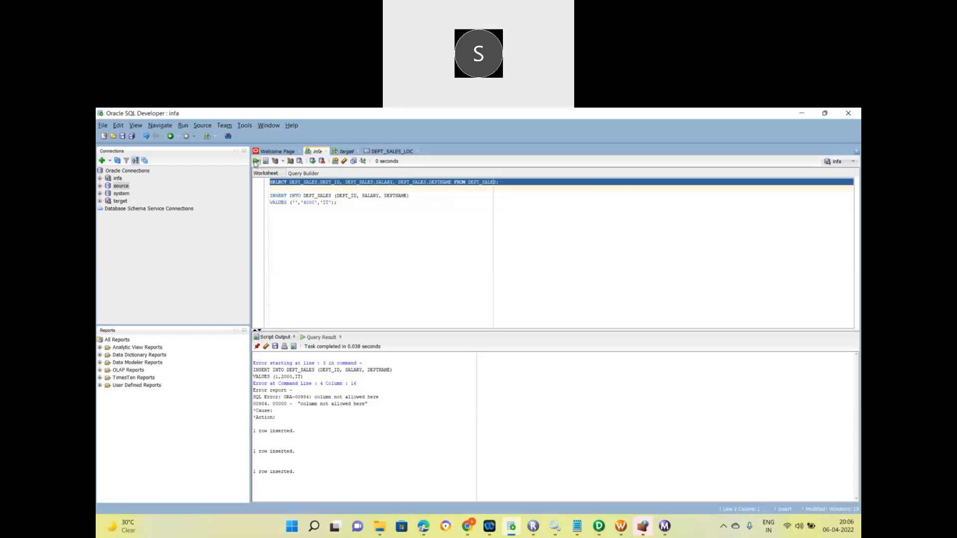
{"action": "left_click", "coordinate": [255, 161]}
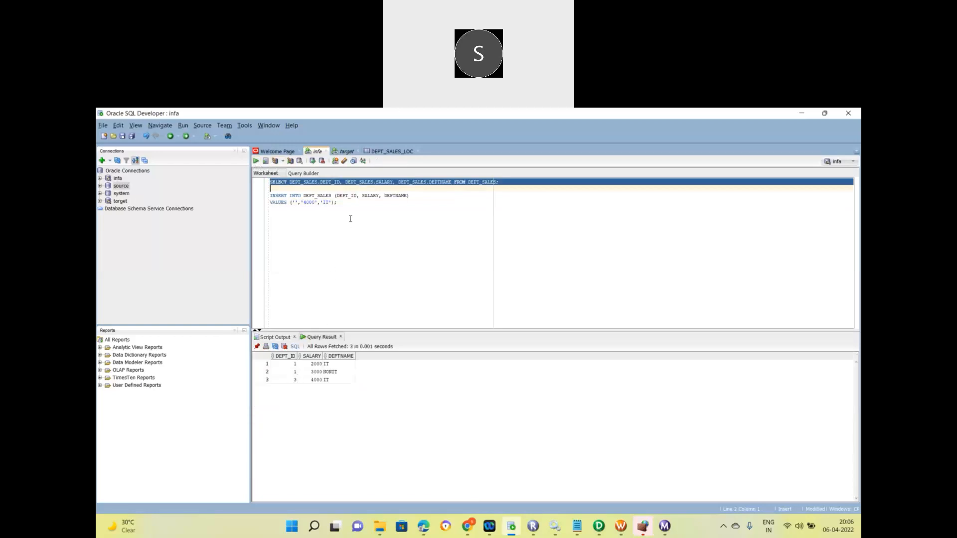
{"action": "left_click", "coordinate": [344, 205]}
Write update DEPT_SALES set dept_id = '2' where salary = '3000'; on a new line.
{"action": "key", "text": "Return"}
{"action": "key", "text": "Return"}
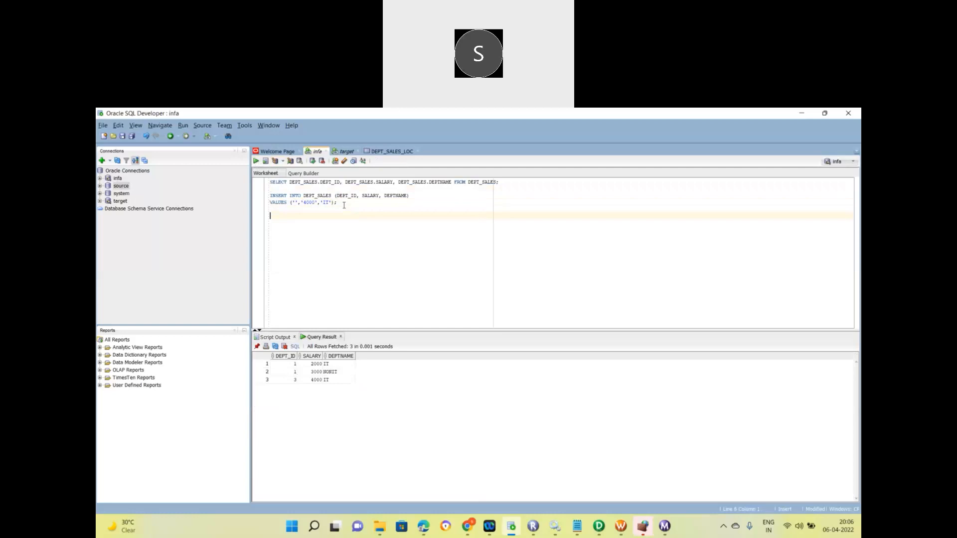
{"action": "type", "text": "update"}
{"action": "double_click", "coordinate": [476, 182]}
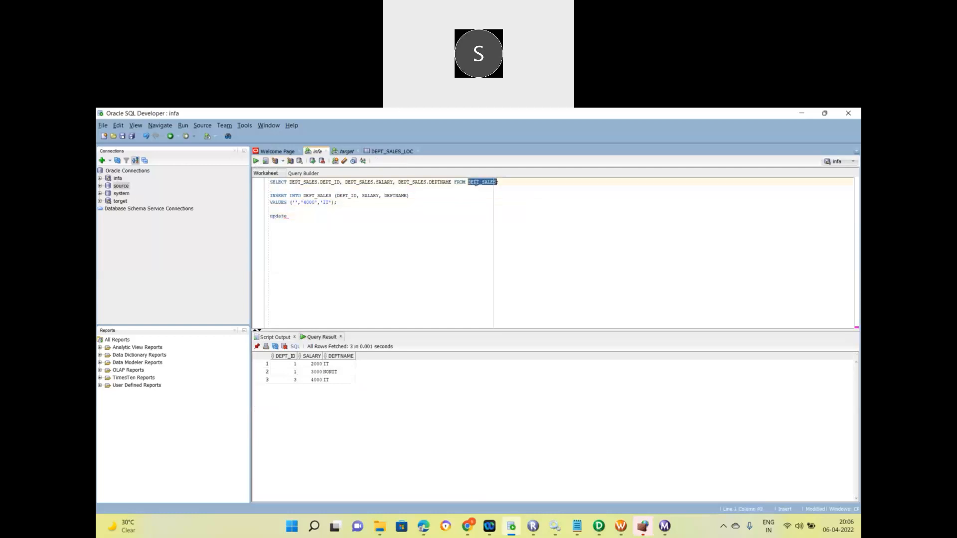
{"action": "left_click", "coordinate": [292, 217]}
{"action": "key", "text": "ctrl+v"}
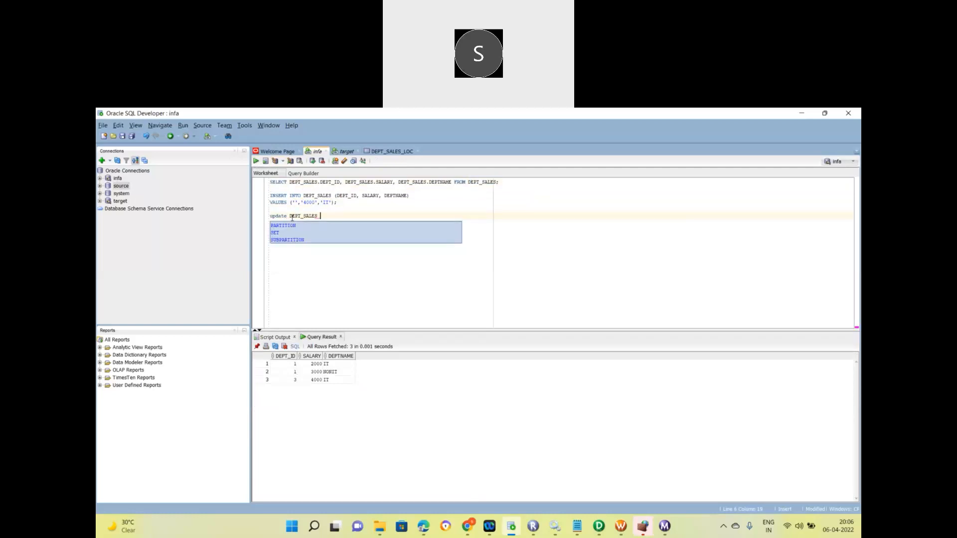
{"action": "type", "text": "set"}
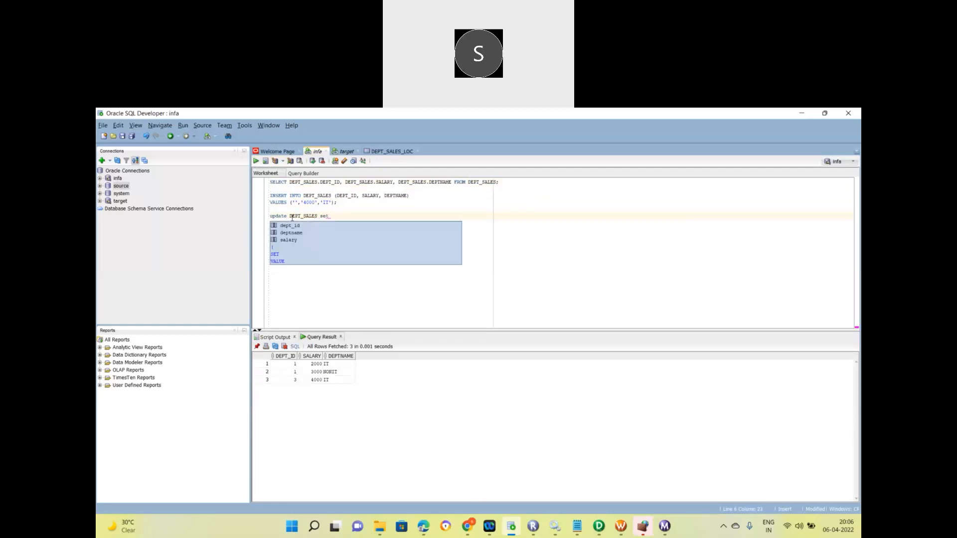
{"action": "double_click", "coordinate": [301, 226]}
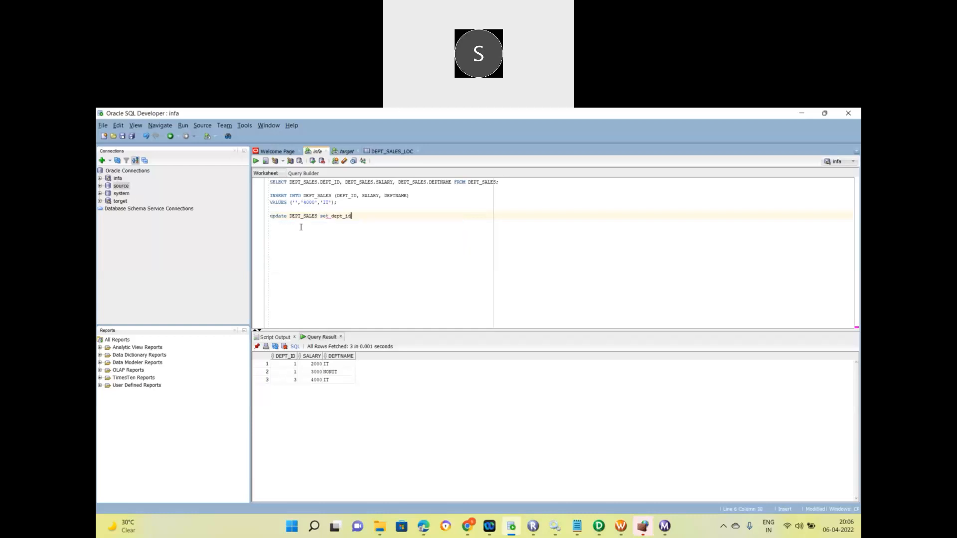
{"action": "type", "text": "= "}
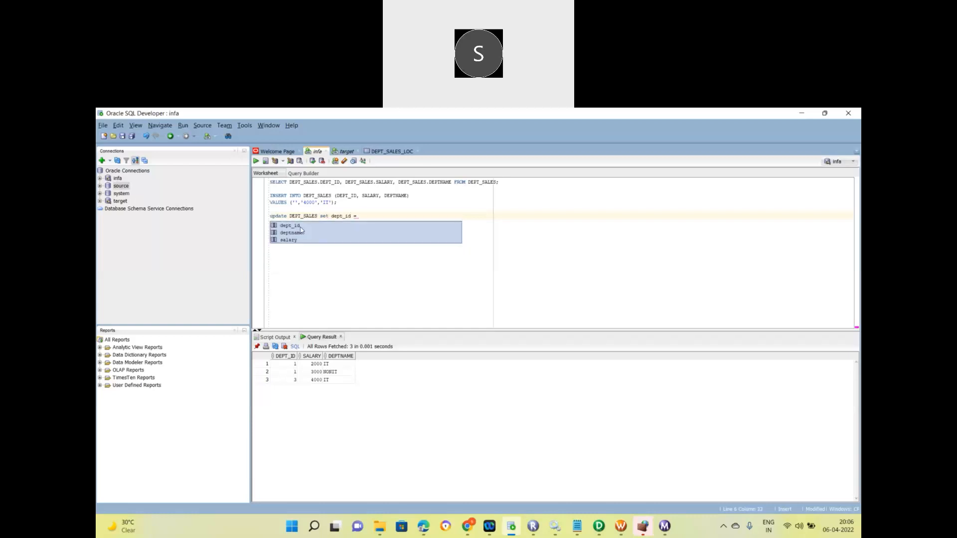
{"action": "type", "text": "''"}
{"action": "type", "text": "2"}
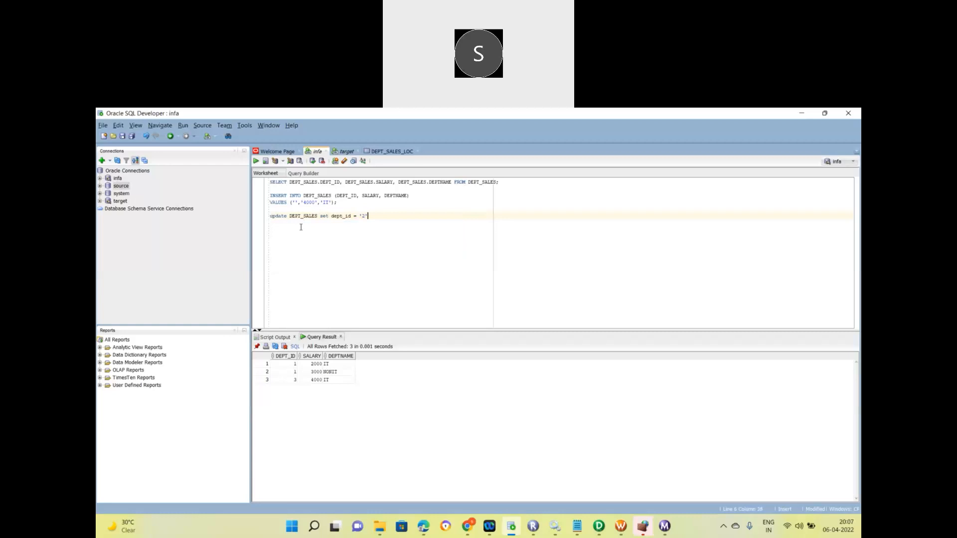
{"action": "type", "text": " where"}
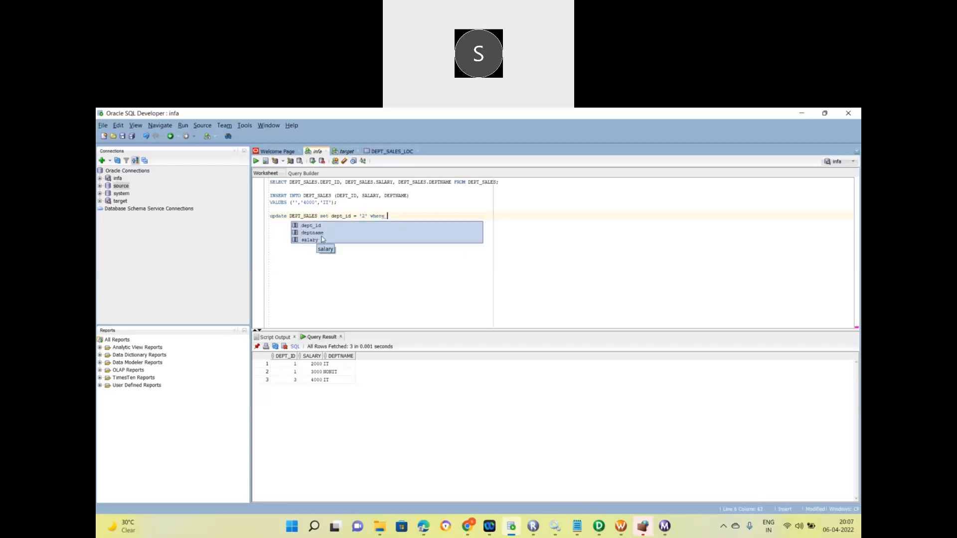
{"action": "double_click", "coordinate": [310, 239]}
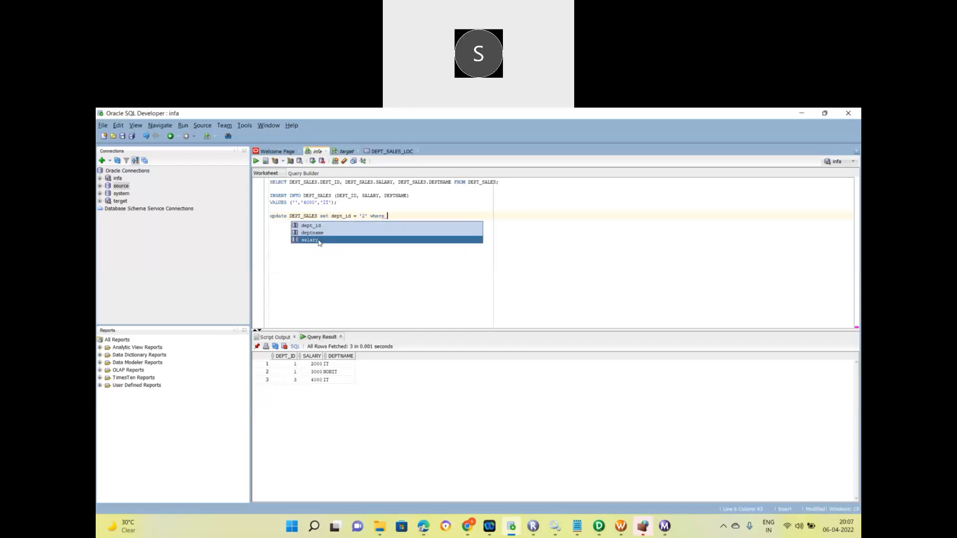
{"action": "type", "text": "'';"}
{"action": "key", "text": "Left"}
{"action": "key", "text": "Left"}
{"action": "type", "text": "300"}
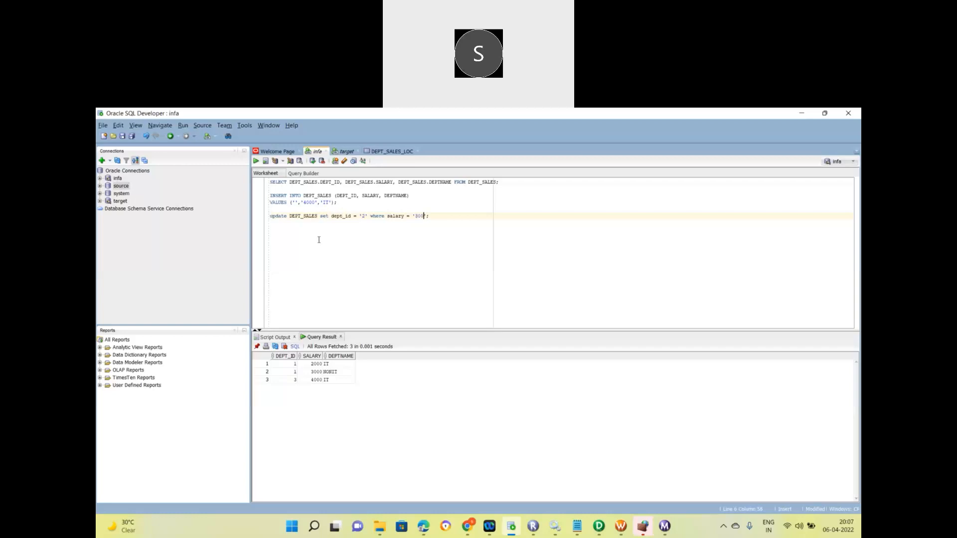
{"action": "type", "text": "0"}
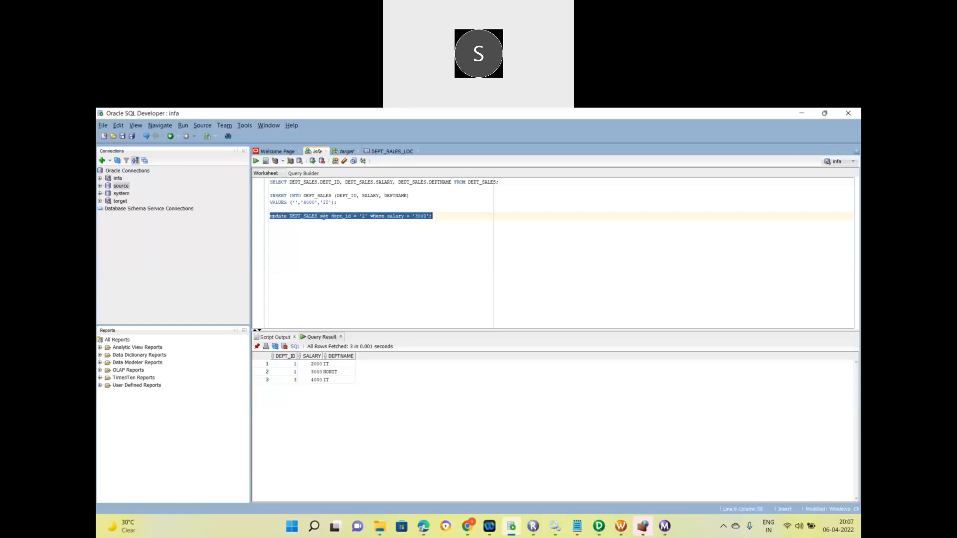
Run and commit the update, then rerun the line-1 SELECT to check the rows.
{"action": "left_click", "coordinate": [256, 161]}
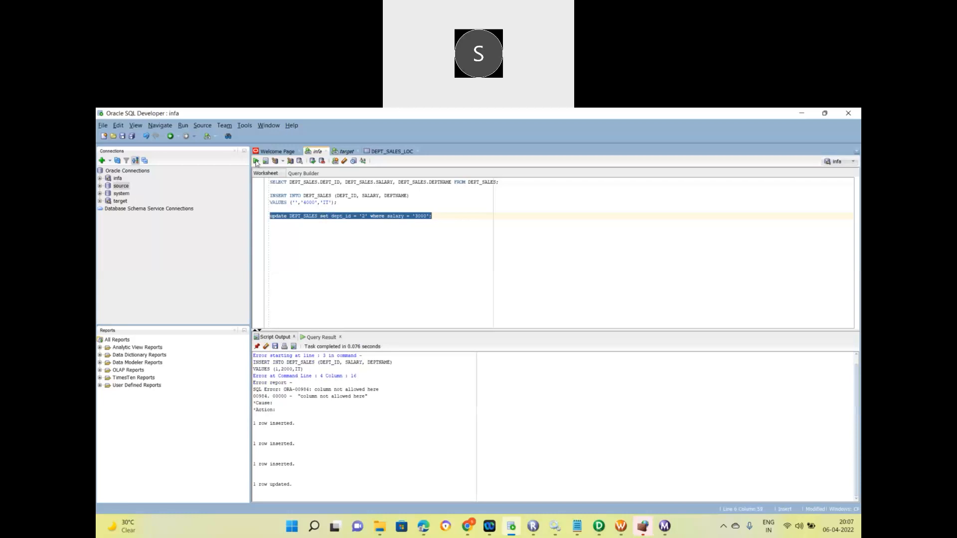
{"action": "left_click", "coordinate": [313, 160]}
{"action": "left_click", "coordinate": [319, 182]}
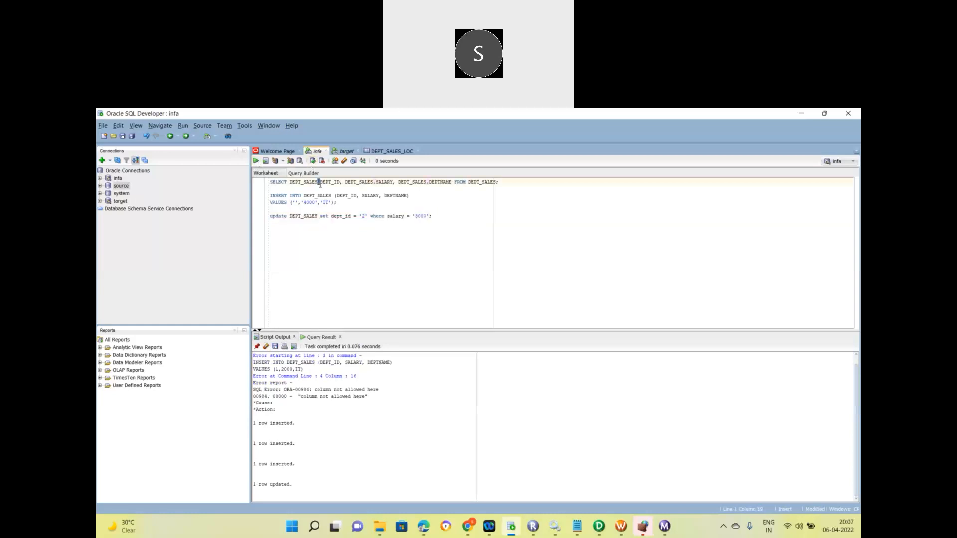
{"action": "triple_click", "coordinate": [320, 182]}
{"action": "left_click", "coordinate": [256, 161]}
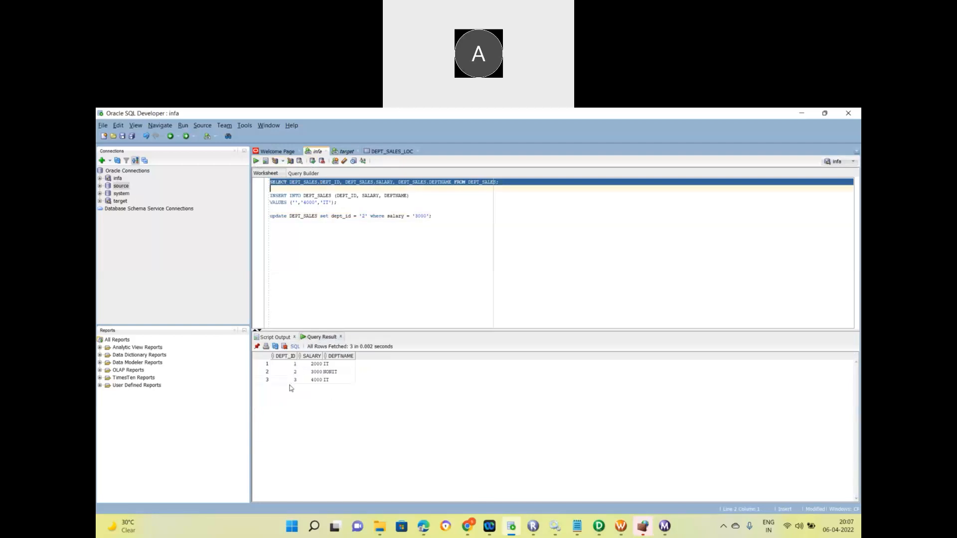
Change the condition to salary '30000', rerun the update, and review its 0 rows updated message.
{"action": "left_click", "coordinate": [426, 216]}
{"action": "type", "text": "0"}
{"action": "triple_click", "coordinate": [422, 216]}
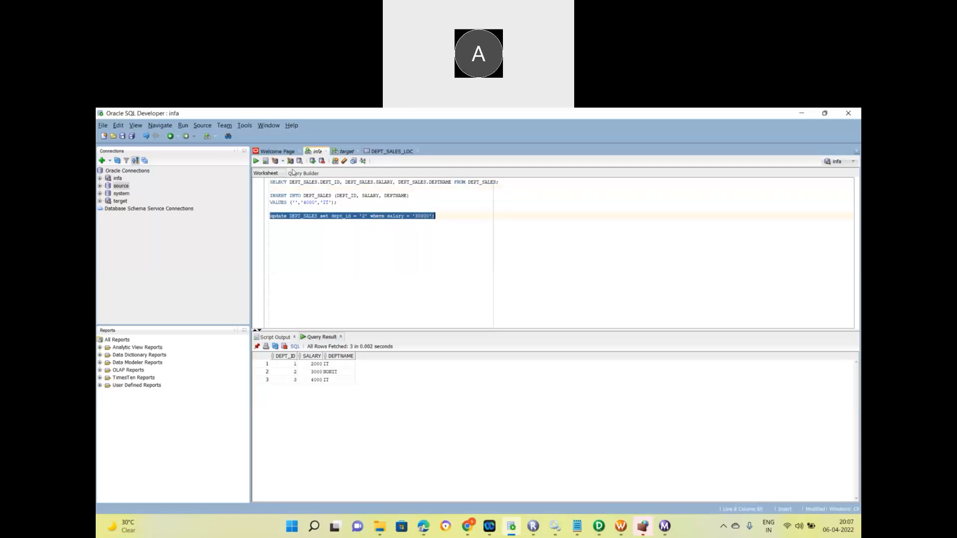
{"action": "left_click", "coordinate": [256, 162]}
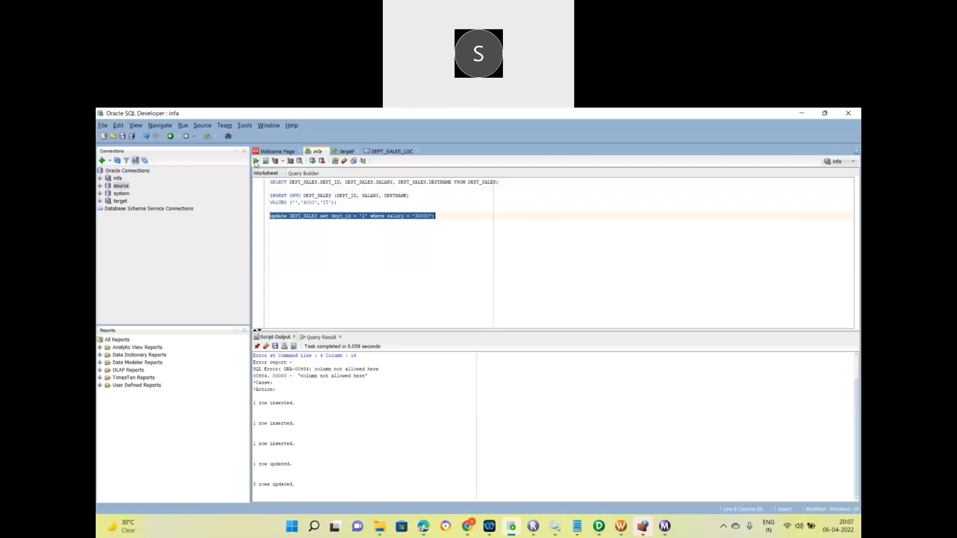
{"action": "triple_click", "coordinate": [278, 486]}
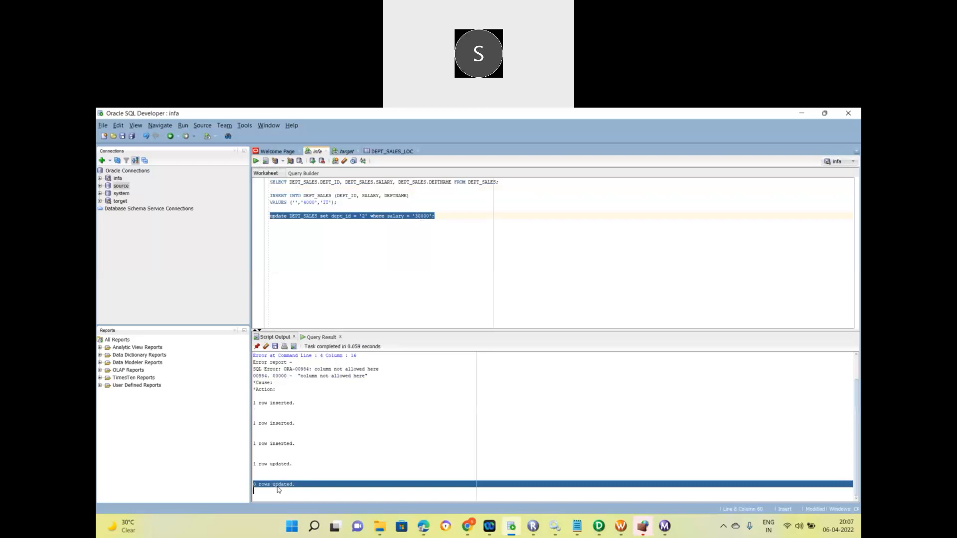
{"action": "double_click", "coordinate": [378, 216]}
{"action": "left_click", "coordinate": [380, 218]}
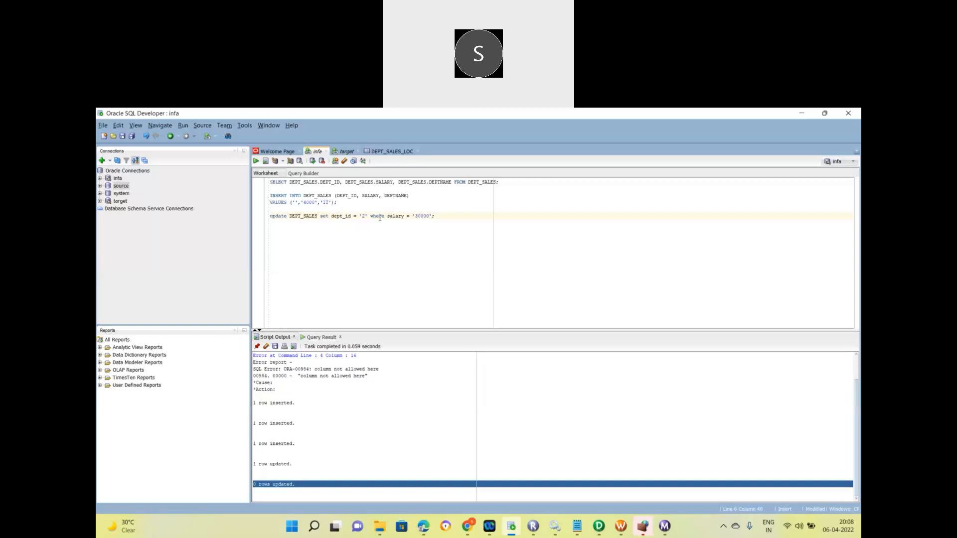
List the DEPT_SALES rows, then change the UPDATE condition from salary = '30000' to deptname = 'IT'.
{"action": "triple_click", "coordinate": [358, 182]}
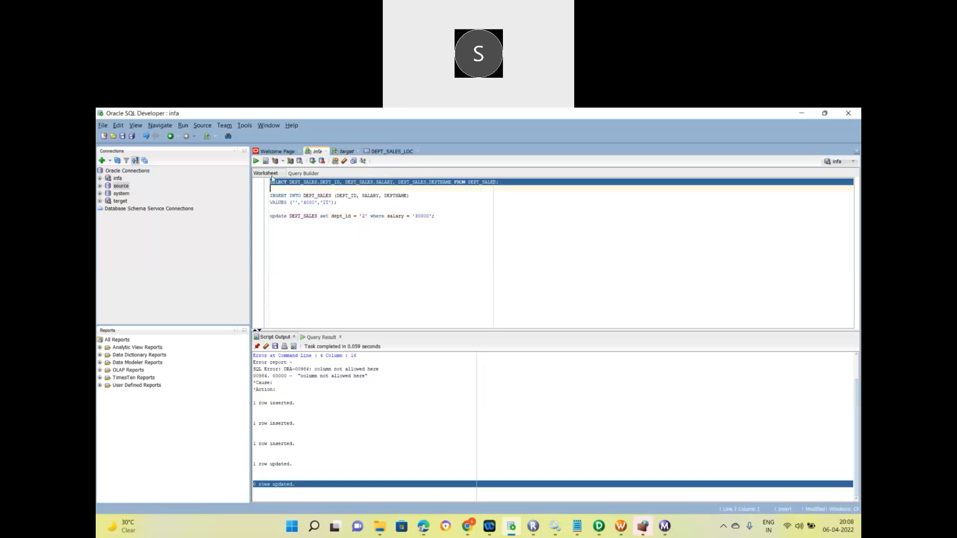
{"action": "left_click", "coordinate": [256, 160]}
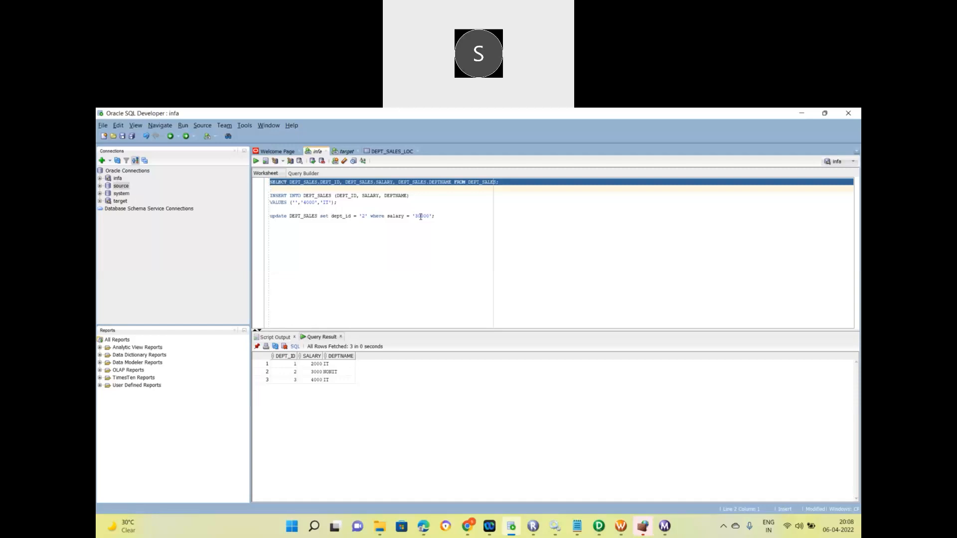
{"action": "double_click", "coordinate": [391, 218]}
{"action": "key", "text": "BackSpace"}
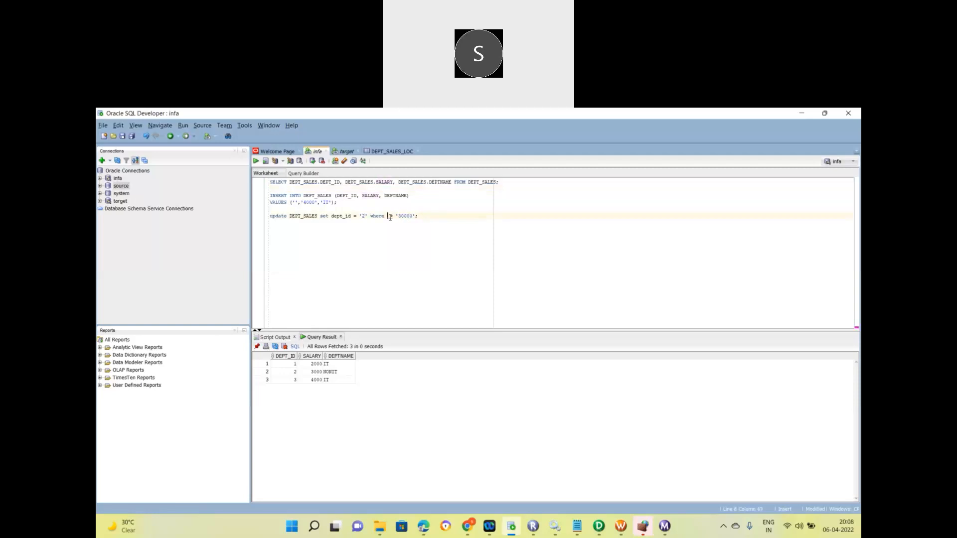
{"action": "type", "text": "de"}
{"action": "key", "text": "BackSpace"}
{"action": "key", "text": "BackSpace"}
{"action": "key", "text": "ctrl+space"}
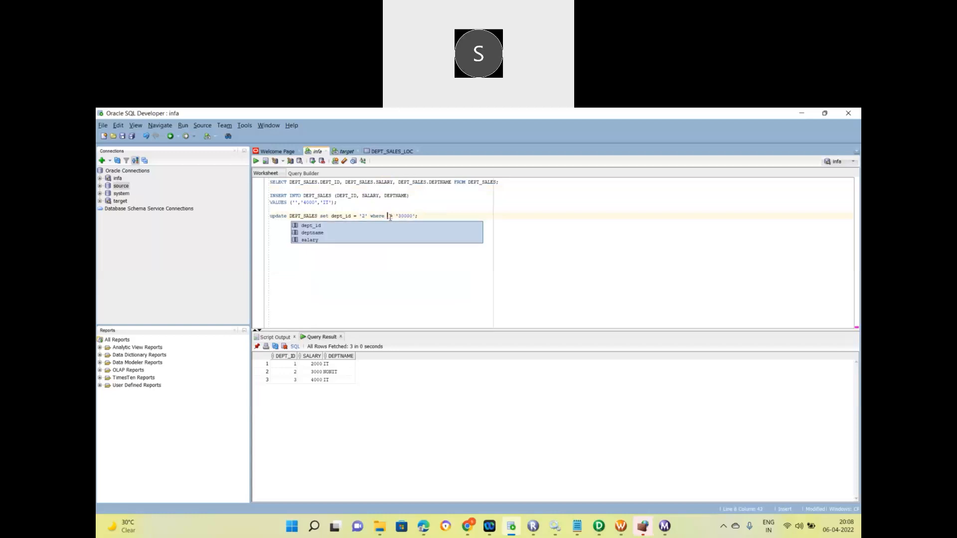
{"action": "double_click", "coordinate": [327, 234]}
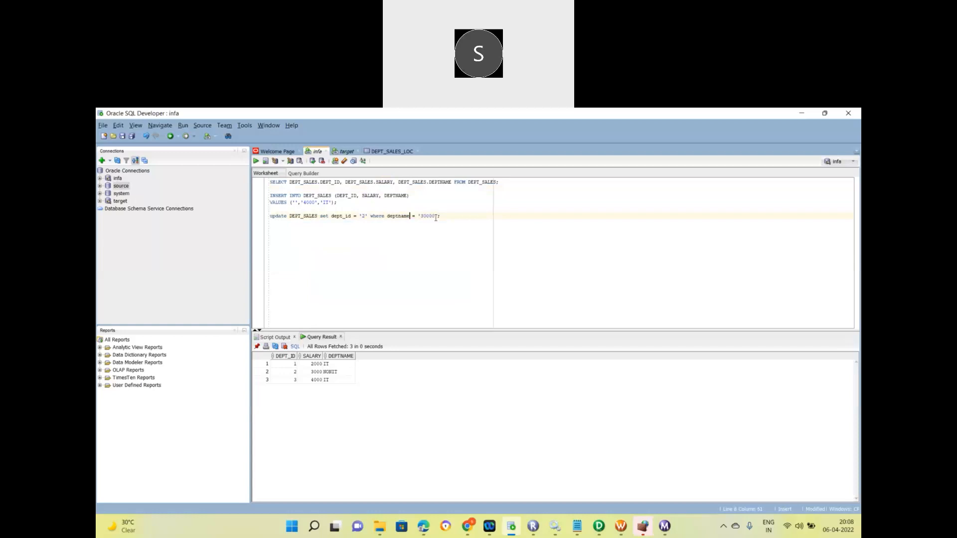
{"action": "key", "text": "BackSpace"}
{"action": "key", "text": "BackSpace"}
{"action": "key", "text": "BackSpace"}
{"action": "key", "text": "BackSpace"}
{"action": "key", "text": "BackSpace"}
{"action": "type", "text": "IT"}
Run the deptname = 'IT' update (2 rows), commit it, and rerun the DEPT_SALES query.
{"action": "triple_click", "coordinate": [337, 215]}
{"action": "left_click", "coordinate": [255, 161]}
{"action": "left_click", "coordinate": [255, 161]}
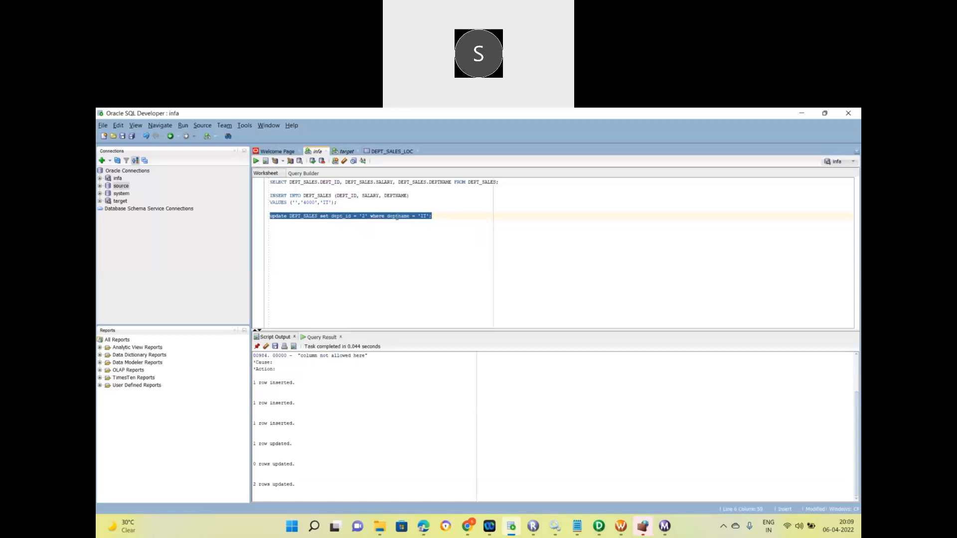
{"action": "double_click", "coordinate": [397, 216]}
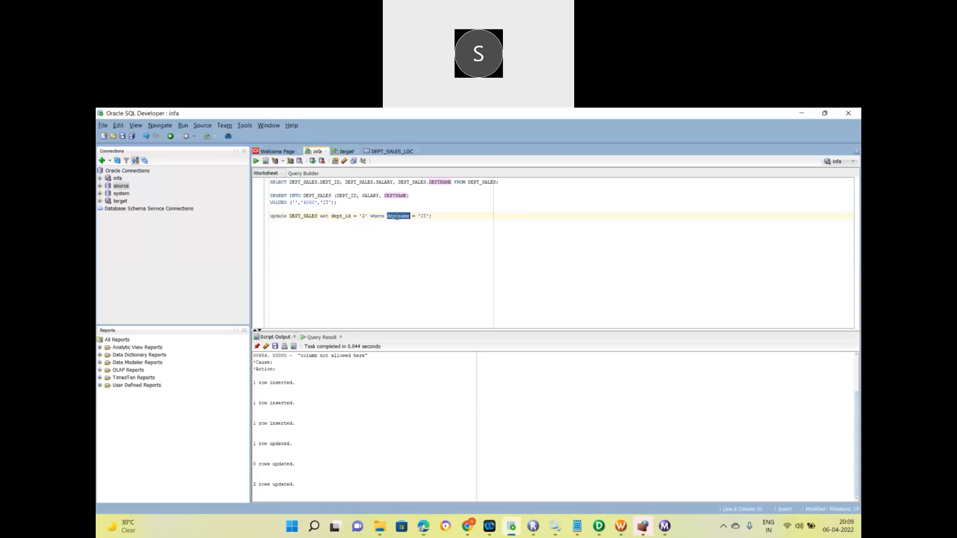
{"action": "left_click", "coordinate": [312, 161]}
{"action": "triple_click", "coordinate": [323, 183]}
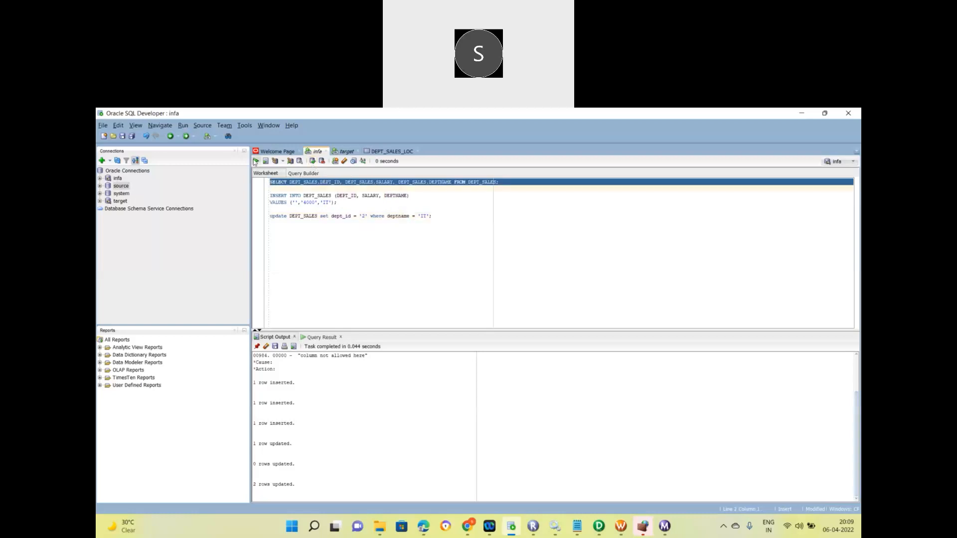
{"action": "left_click", "coordinate": [255, 161]}
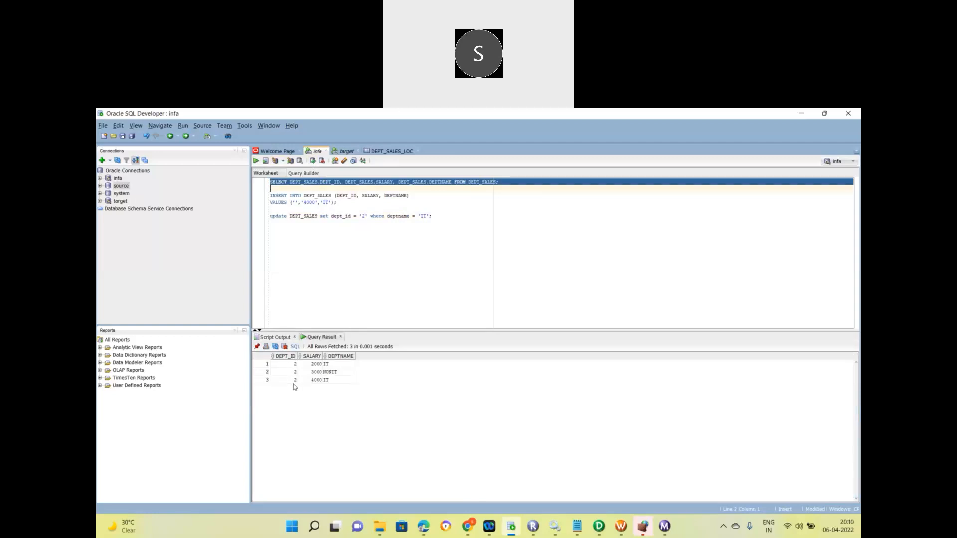
Update DEPT_SALES to set dept_id '1' where salary = '2000', then commit.
{"action": "double_click", "coordinate": [397, 217]}
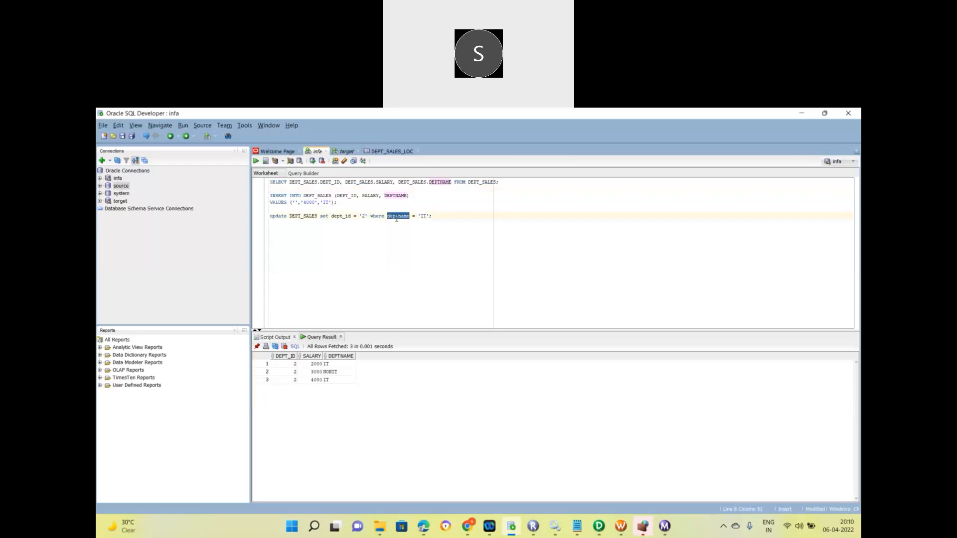
{"action": "type", "text": "sa"}
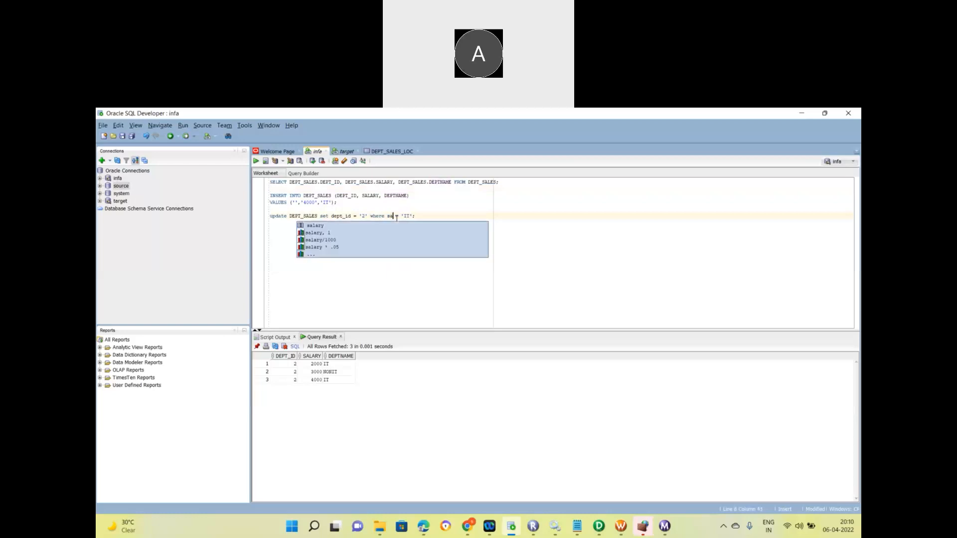
{"action": "double_click", "coordinate": [335, 225]}
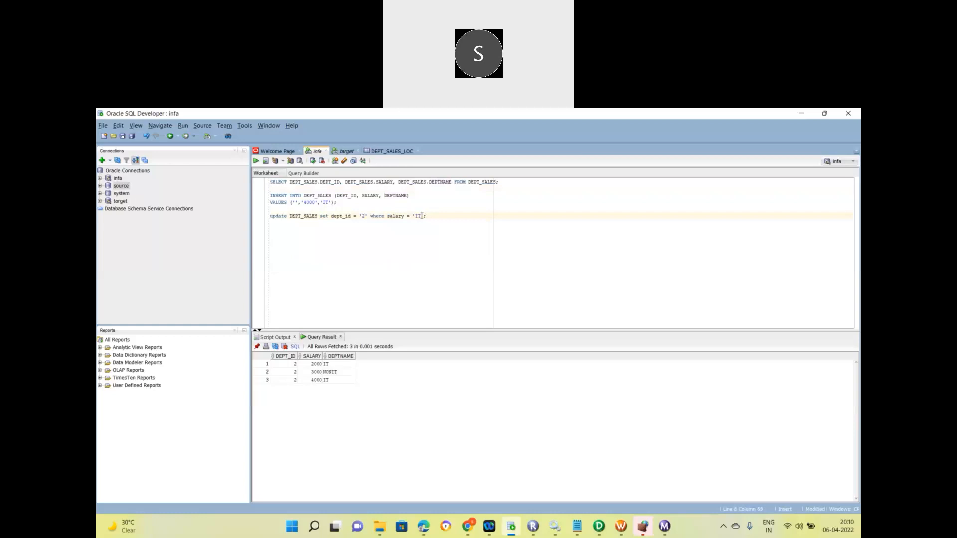
{"action": "key", "text": "BackSpace"}
{"action": "key", "text": "BackSpace"}
{"action": "type", "text": "1000"}
{"action": "key", "text": "BackSpace"}
{"action": "key", "text": "BackSpace"}
{"action": "key", "text": "BackSpace"}
{"action": "type", "text": "2000"}
{"action": "key", "text": "BackSpace"}
{"action": "type", "text": "1"}
{"action": "triple_click", "coordinate": [381, 216]}
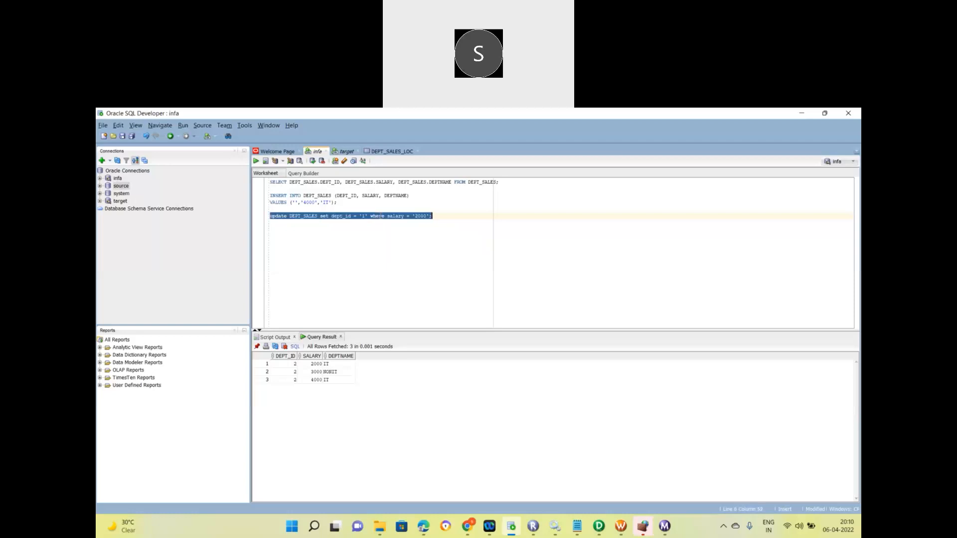
{"action": "left_click", "coordinate": [256, 161]}
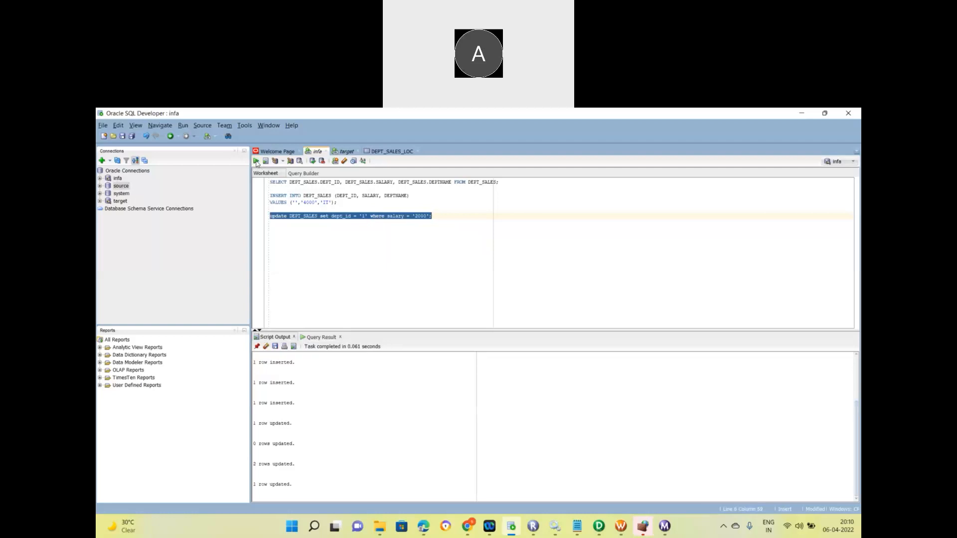
{"action": "left_click", "coordinate": [313, 162]}
Update DEPT_SALES to set dept_id '2' where salary = '3000', then commit.
{"action": "double_click", "coordinate": [380, 216]}
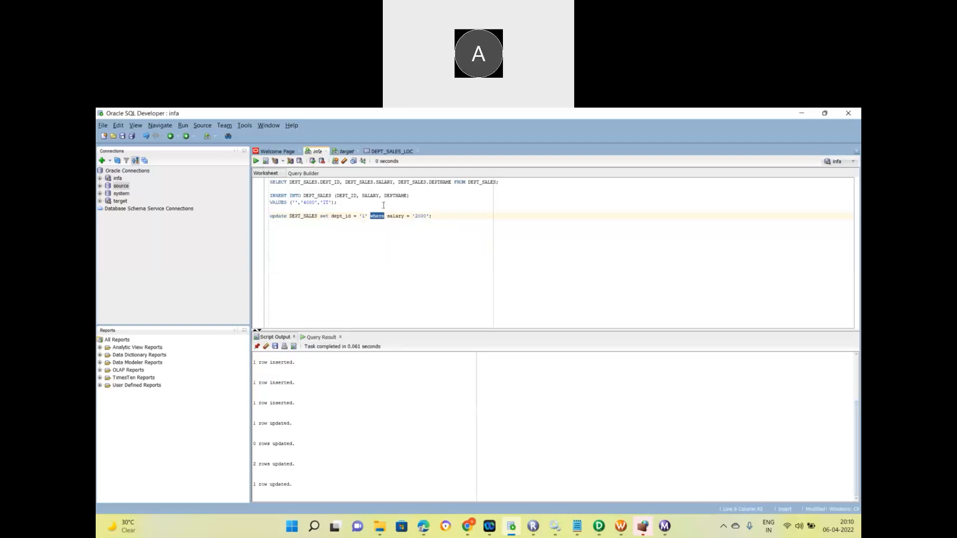
{"action": "left_click", "coordinate": [366, 218]}
{"action": "key", "text": "BackSpace"}
{"action": "type", "text": "2"}
{"action": "key", "text": "Right"}
{"action": "key", "text": "Right"}
{"action": "key", "text": "Right"}
{"action": "key", "text": "Right"}
{"action": "key", "text": "Delete"}
{"action": "type", "text": "3"}
{"action": "triple_click", "coordinate": [378, 216]}
{"action": "left_click", "coordinate": [256, 161]}
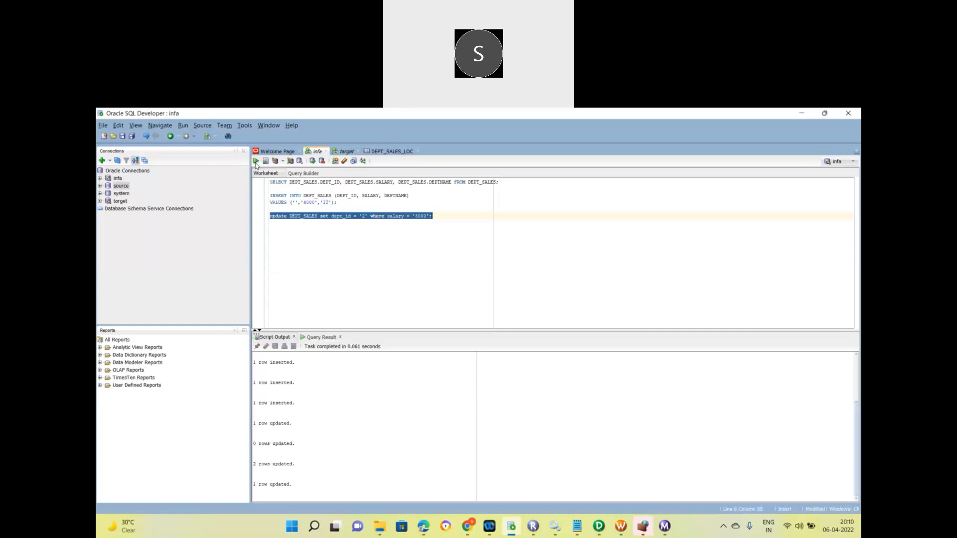
{"action": "left_click", "coordinate": [312, 161]}
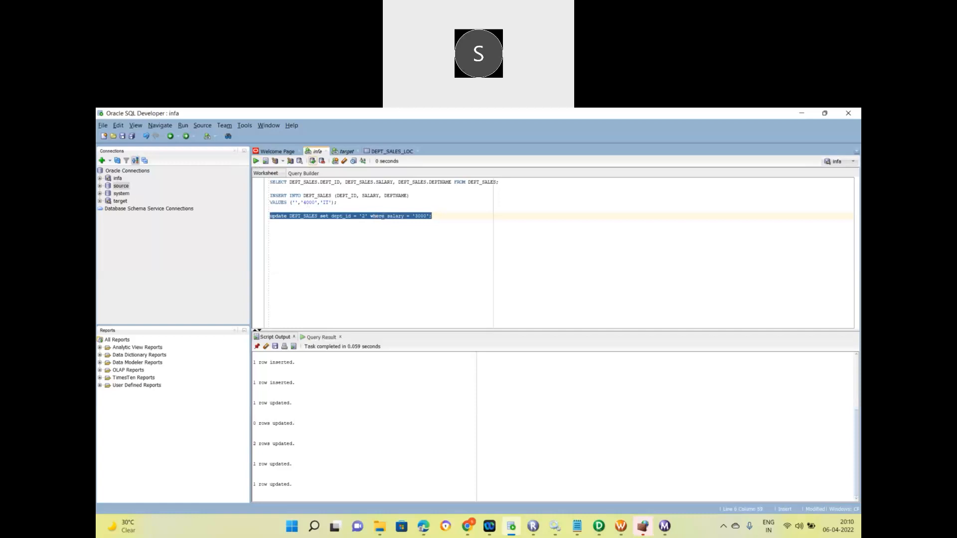
{"action": "left_click", "coordinate": [364, 216]}
{"action": "key", "text": "Delete"}
Set the UPDATE's dept_id to '3' and list the current DEPT_SALES rows.
{"action": "type", "text": "3"}
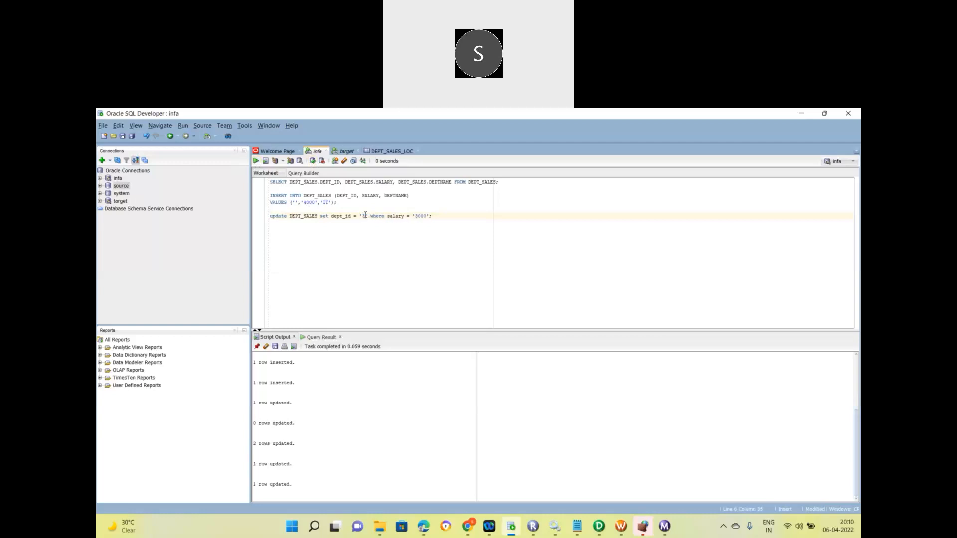
{"action": "triple_click", "coordinate": [409, 181]}
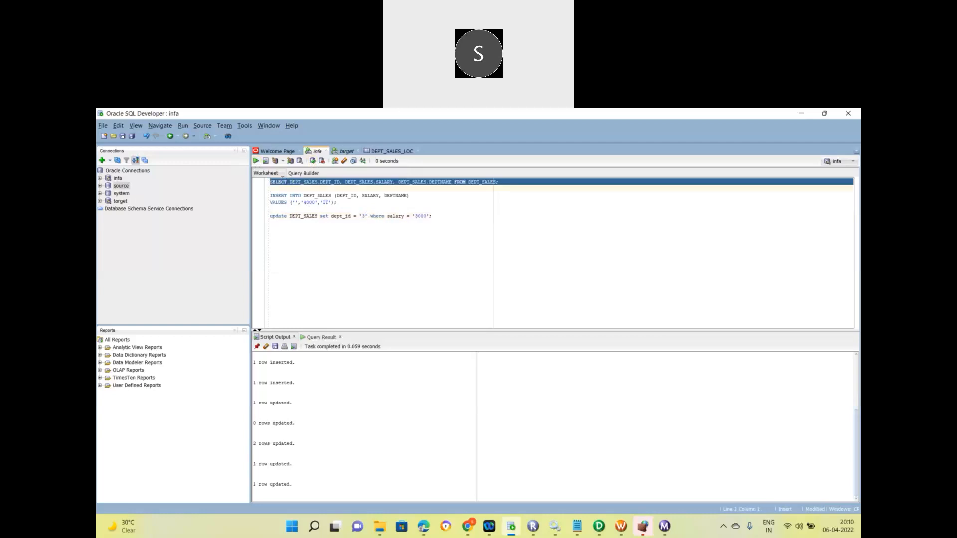
{"action": "left_click", "coordinate": [256, 161]}
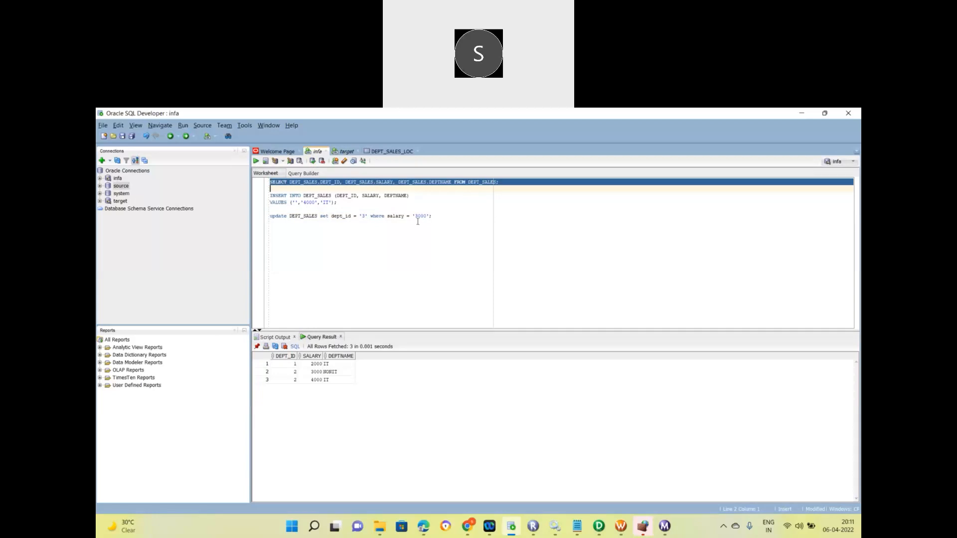
Apply the update where salary = '4000', commit, and rerun the DEPT_SALES query showing dept_ids 1, 2, 3.
{"action": "double_click", "coordinate": [347, 217]}
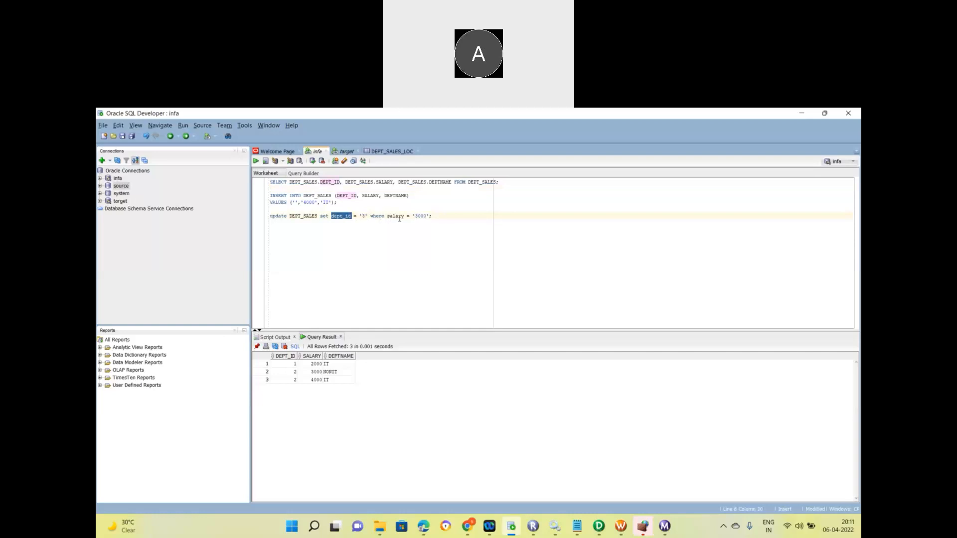
{"action": "left_click", "coordinate": [418, 216]}
{"action": "key", "text": "BackSpace"}
{"action": "type", "text": "4"}
{"action": "triple_click", "coordinate": [394, 216]}
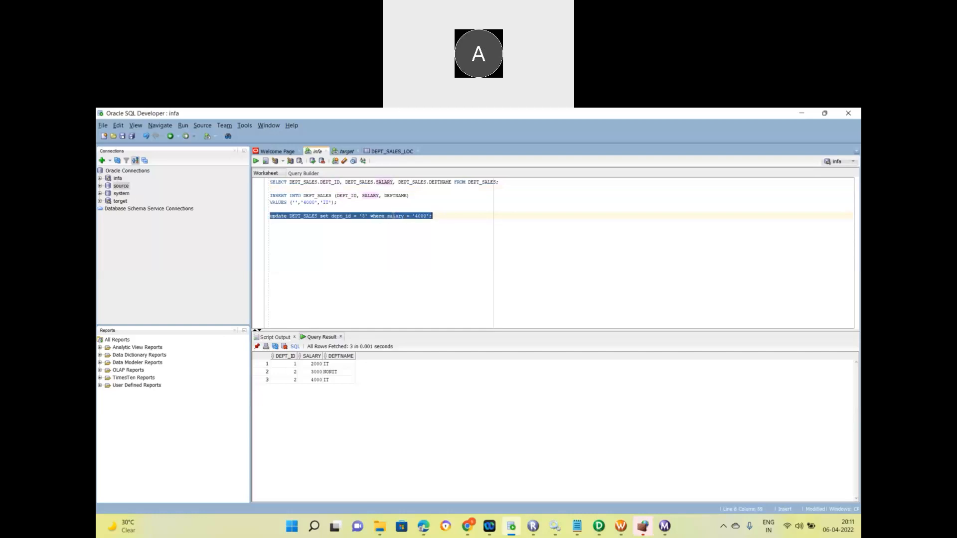
{"action": "left_click", "coordinate": [255, 162]}
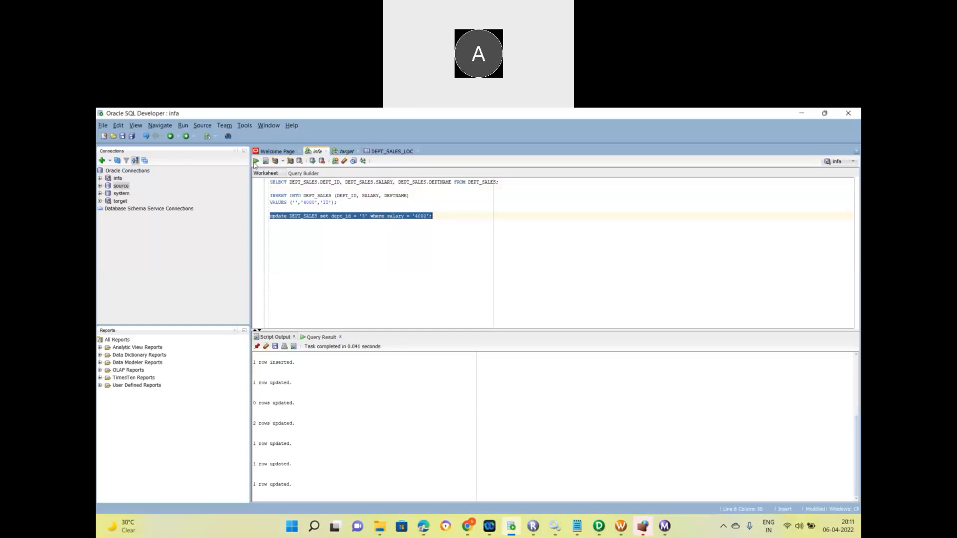
{"action": "left_click", "coordinate": [313, 161]}
{"action": "double_click", "coordinate": [346, 218]}
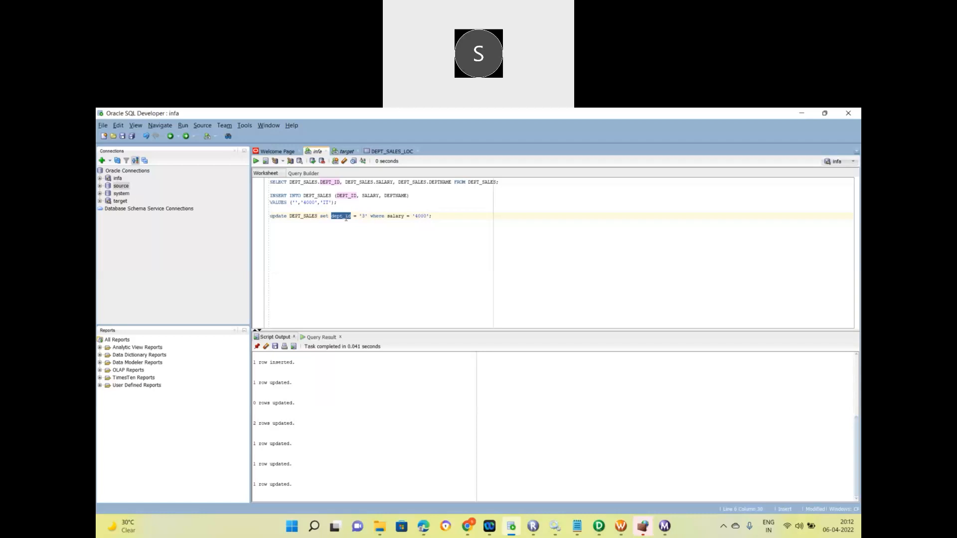
{"action": "triple_click", "coordinate": [317, 187]}
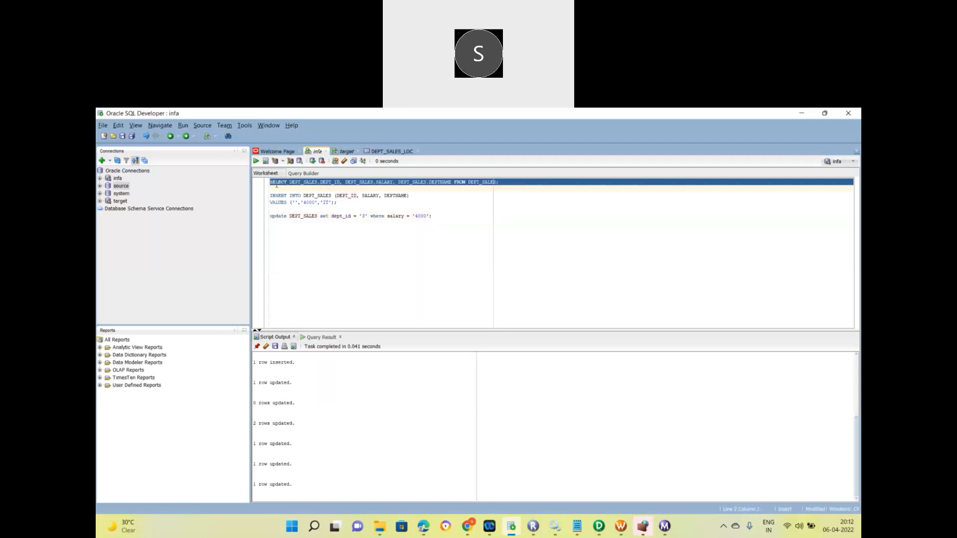
{"action": "left_click", "coordinate": [255, 161]}
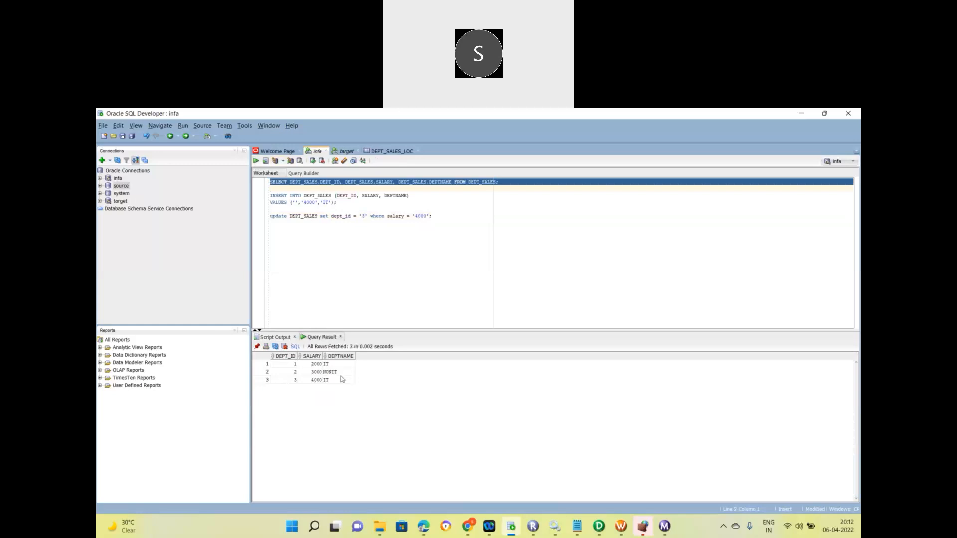
Start wf_s_m_Dept_Target and check the latest run's source and target statistics: 3 rows applied.
{"action": "left_click", "coordinate": [621, 526]}
{"action": "right_click", "coordinate": [536, 337]}
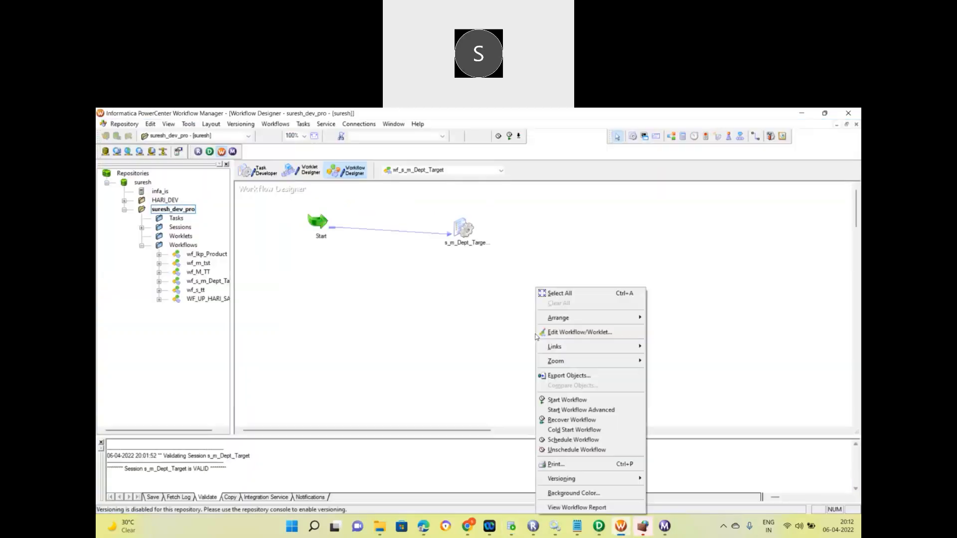
{"action": "left_click", "coordinate": [554, 399]}
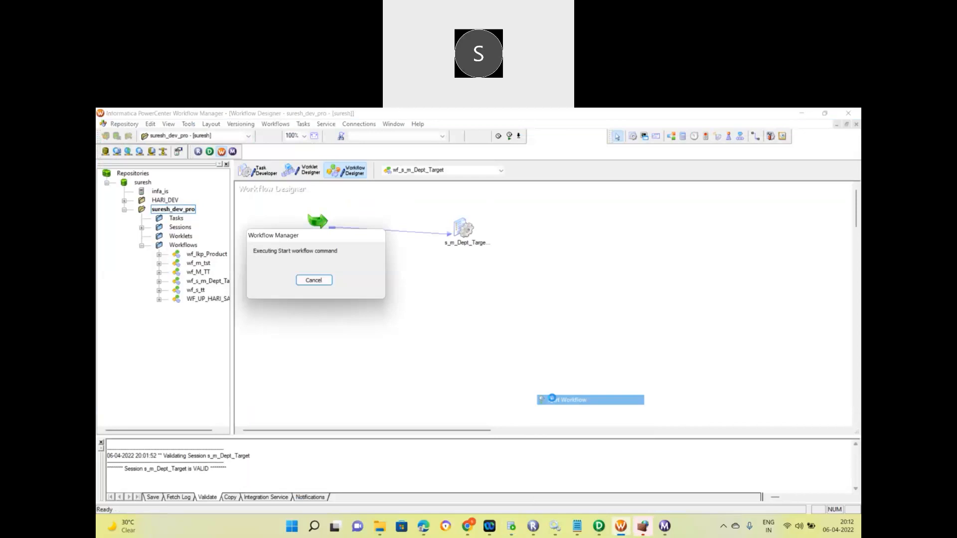
{"action": "left_click", "coordinate": [667, 532]}
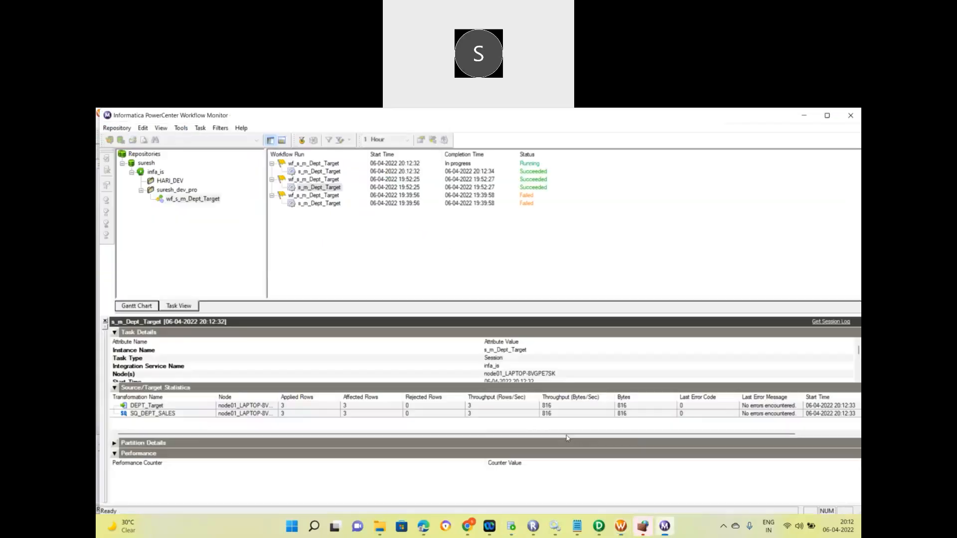
{"action": "left_click", "coordinate": [313, 173]}
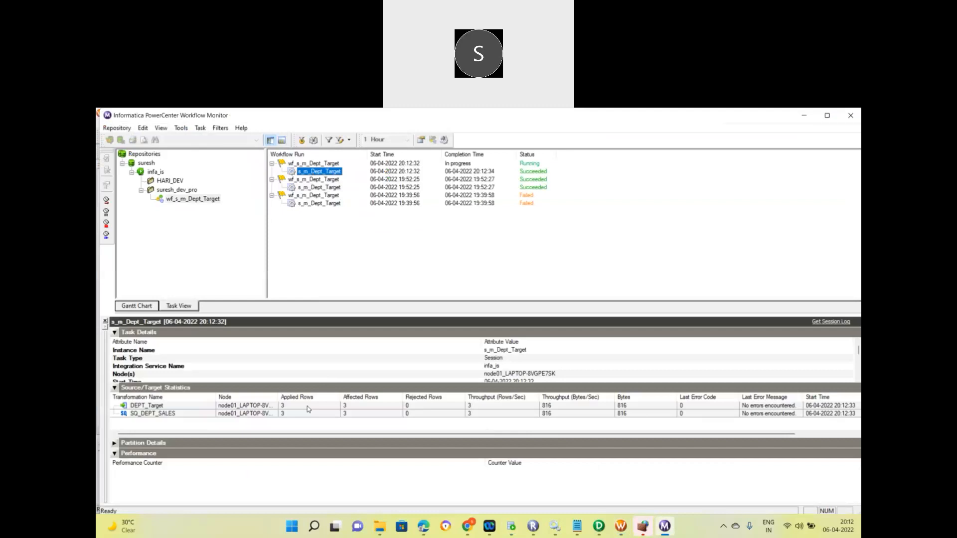
{"action": "left_click", "coordinate": [297, 416]}
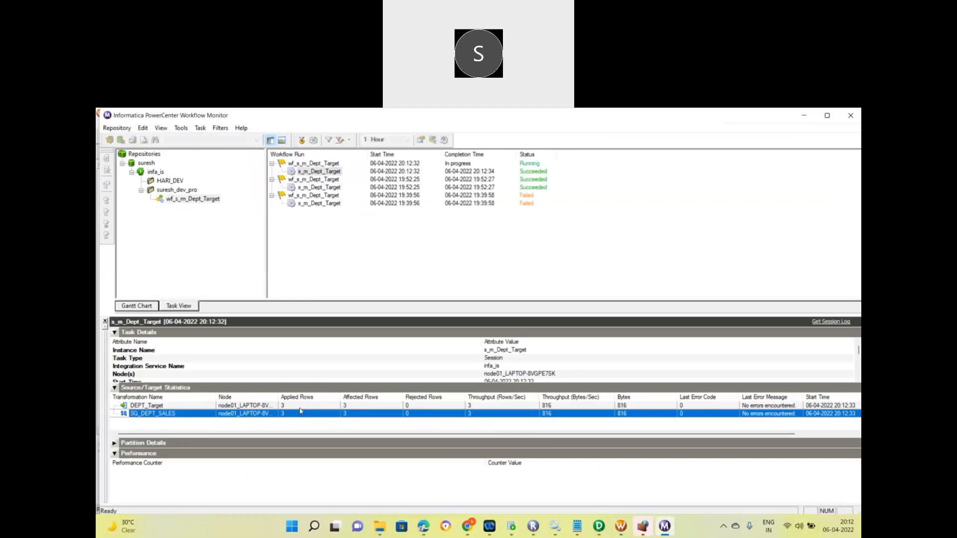
{"action": "left_click", "coordinate": [300, 408]}
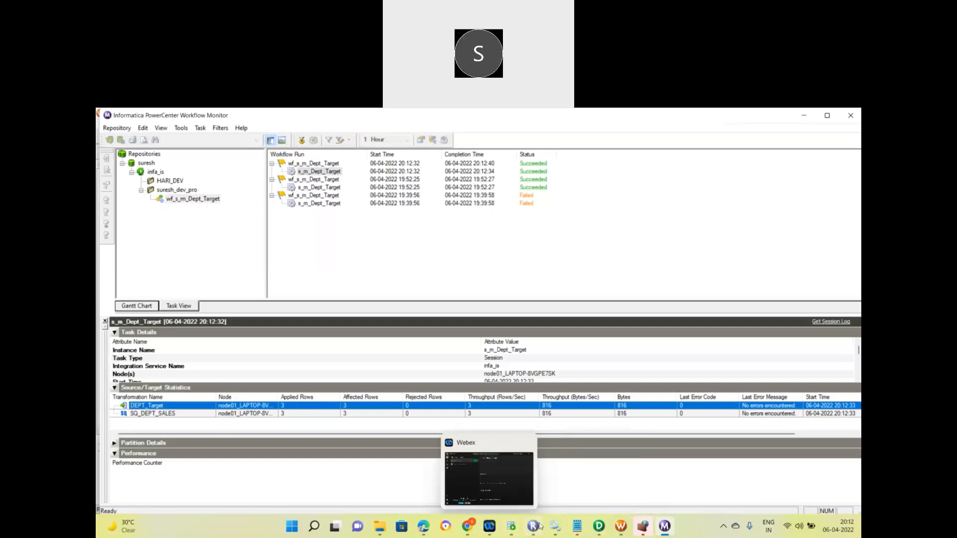
Insert the row ('4','5000','IT') into DEPT_SALES and rerun the DEPT_SALES query.
{"action": "left_click", "coordinate": [510, 529]}
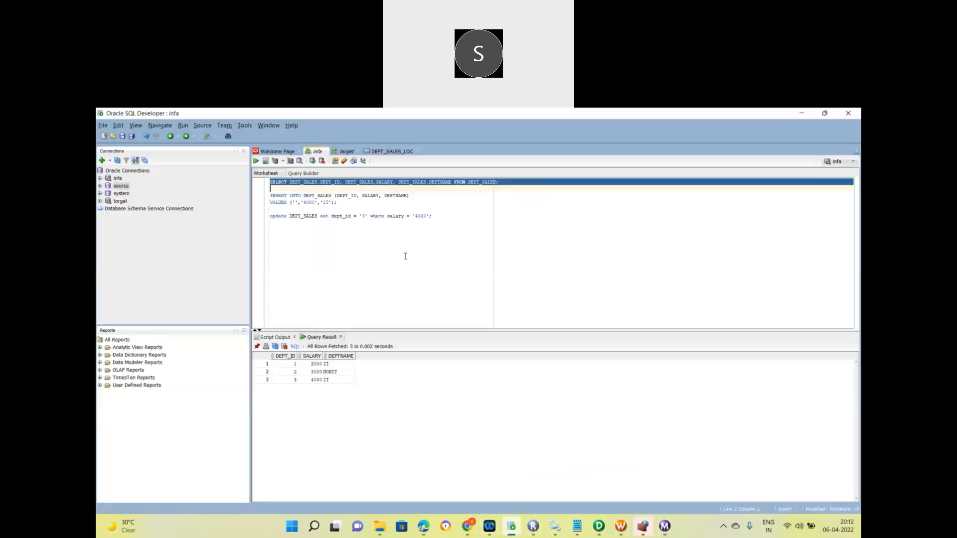
{"action": "left_click", "coordinate": [306, 202]}
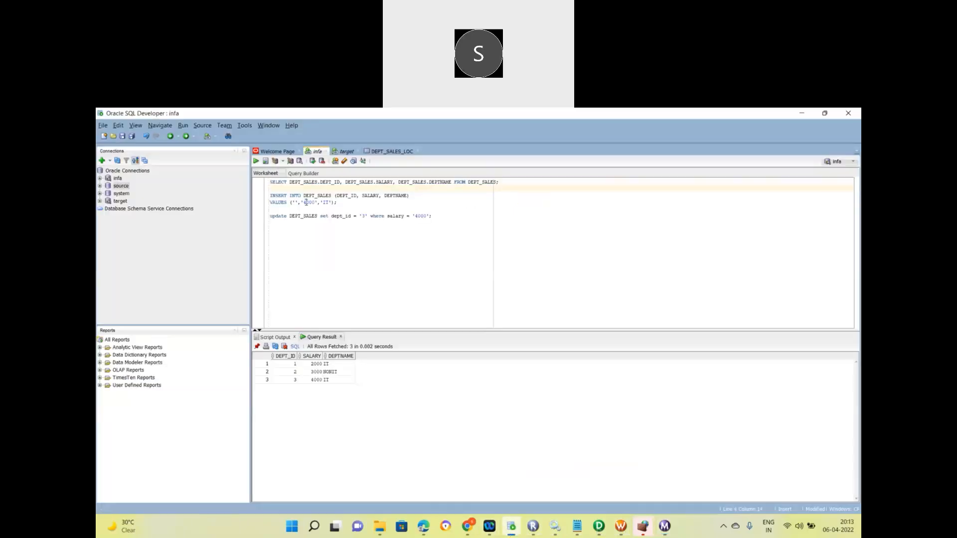
{"action": "key", "text": "BackSpace"}
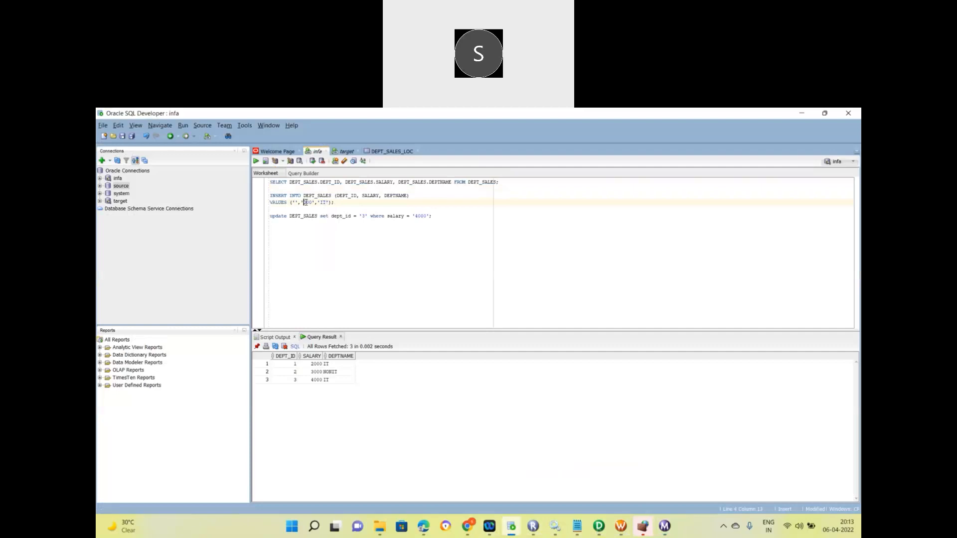
{"action": "type", "text": "5"}
{"action": "type", "text": "4"}
{"action": "left_click_drag", "start_coordinate": [341, 202], "coordinate": [260, 199]}
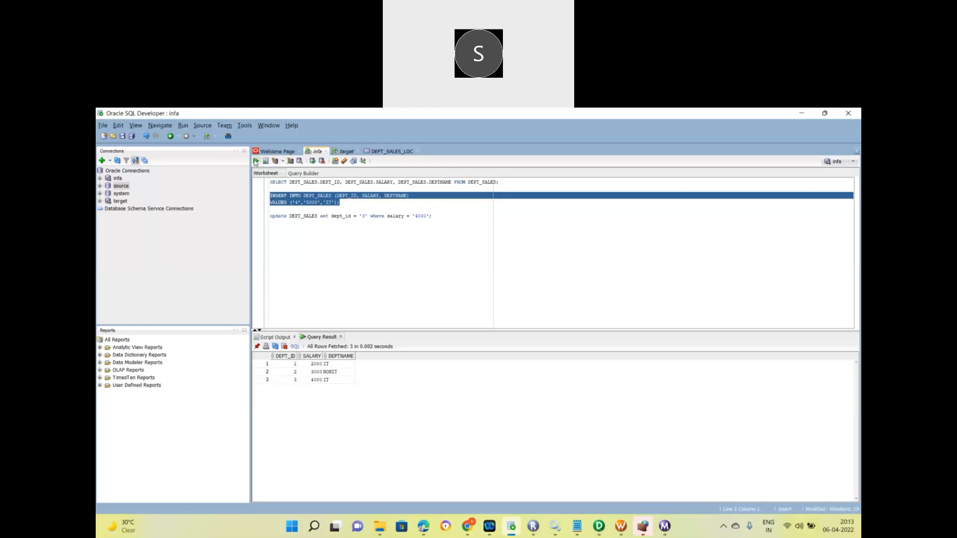
{"action": "left_click", "coordinate": [255, 161]}
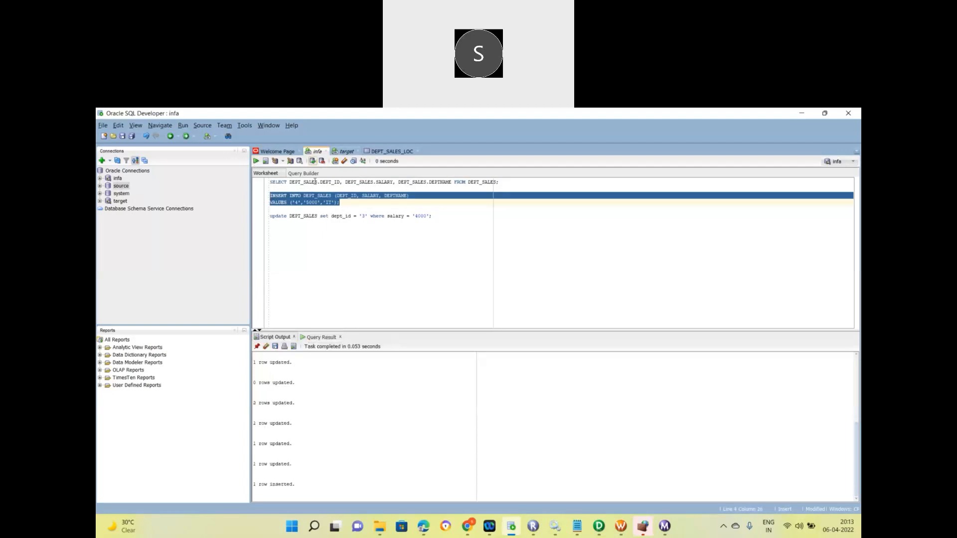
{"action": "triple_click", "coordinate": [315, 181]}
{"action": "left_click", "coordinate": [256, 162]}
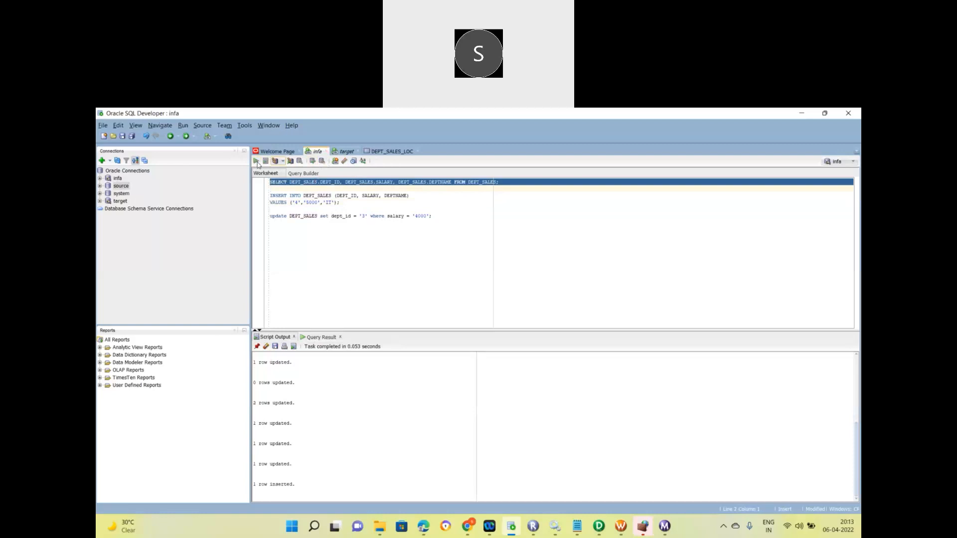
Check the DEPT_Target load statistics in Workflow Monitor, still at 3 applied rows.
{"action": "left_click", "coordinate": [345, 151]}
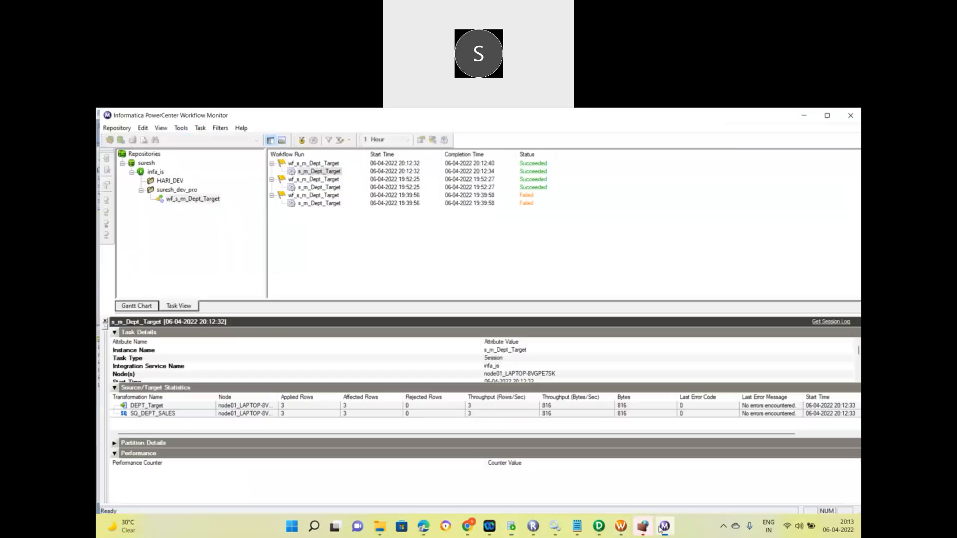
{"action": "left_click", "coordinate": [665, 526]}
{"action": "left_click", "coordinate": [171, 406]}
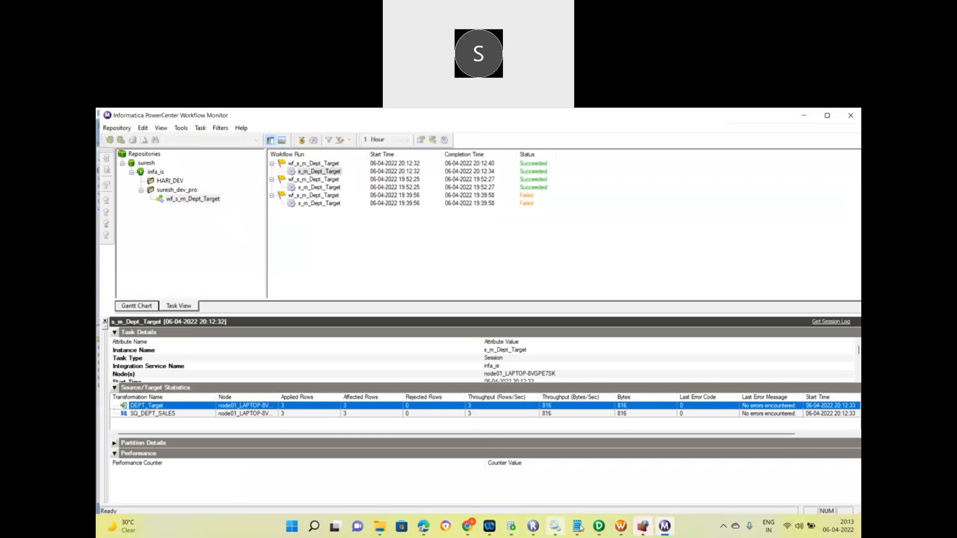
{"action": "left_click", "coordinate": [511, 527]}
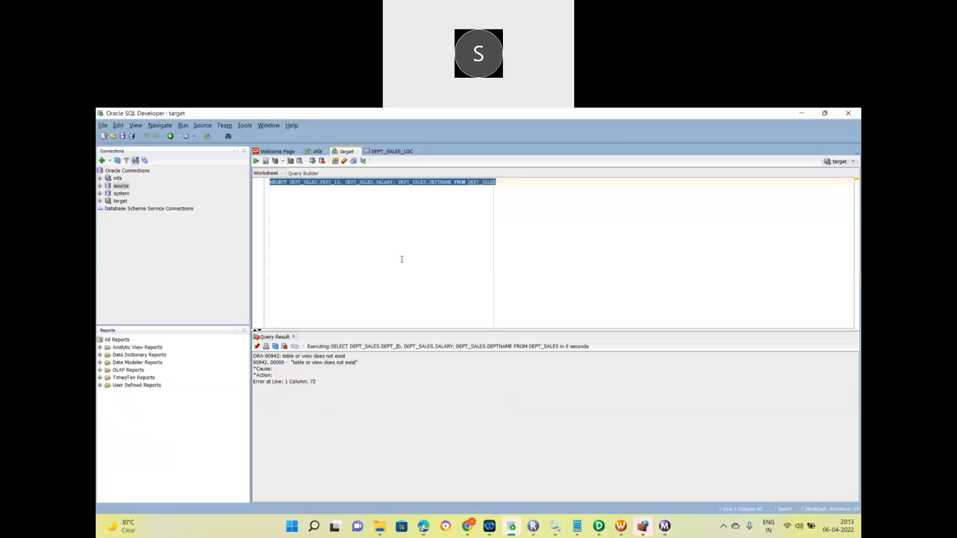
In the target worksheet, run select * from dept_target; showing 3 rows.
{"action": "left_click", "coordinate": [439, 183]}
{"action": "triple_click", "coordinate": [439, 182]}
{"action": "key", "text": "BackSpace"}
{"action": "type", "text": "select "}
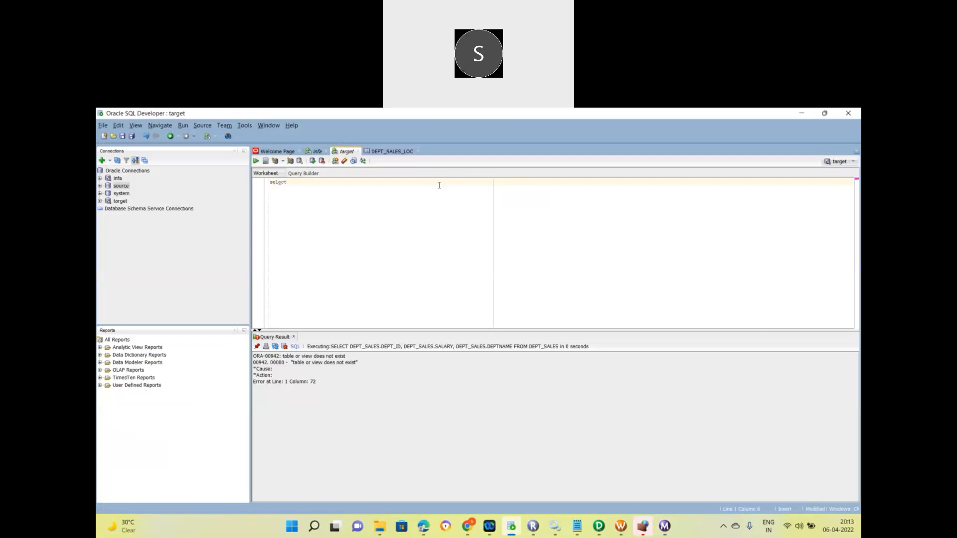
{"action": "type", "text": "* from dept_"}
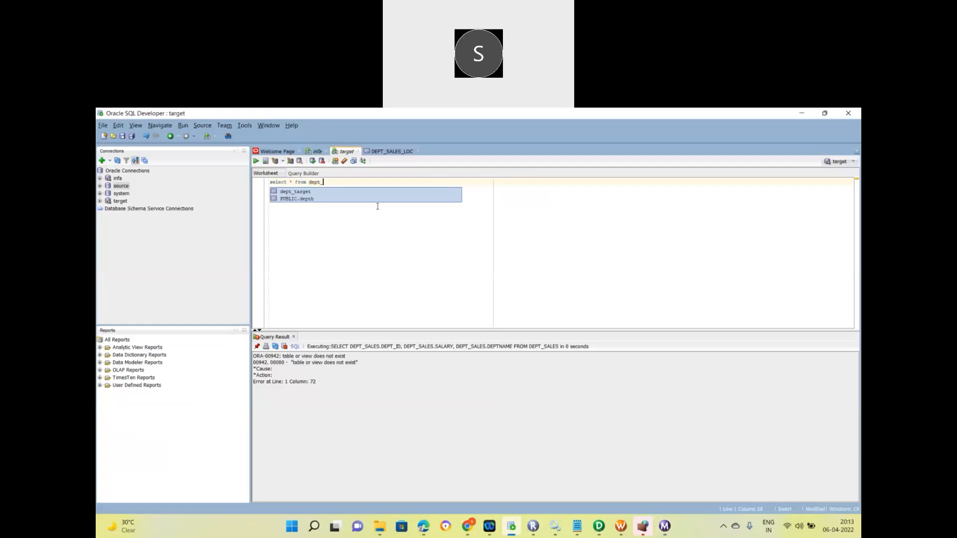
{"action": "left_click", "coordinate": [328, 195]}
{"action": "double_click", "coordinate": [328, 194]}
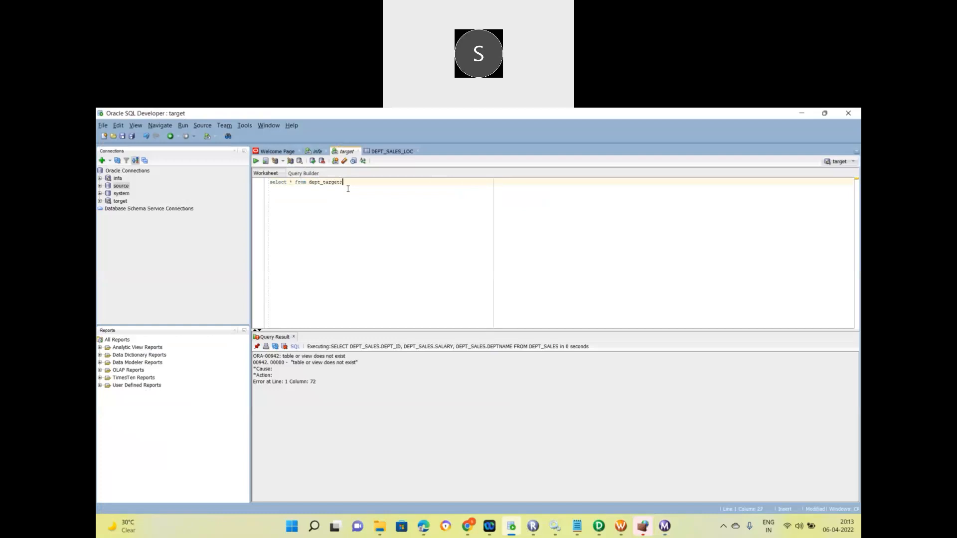
{"action": "triple_click", "coordinate": [342, 183]}
{"action": "left_click", "coordinate": [256, 161]}
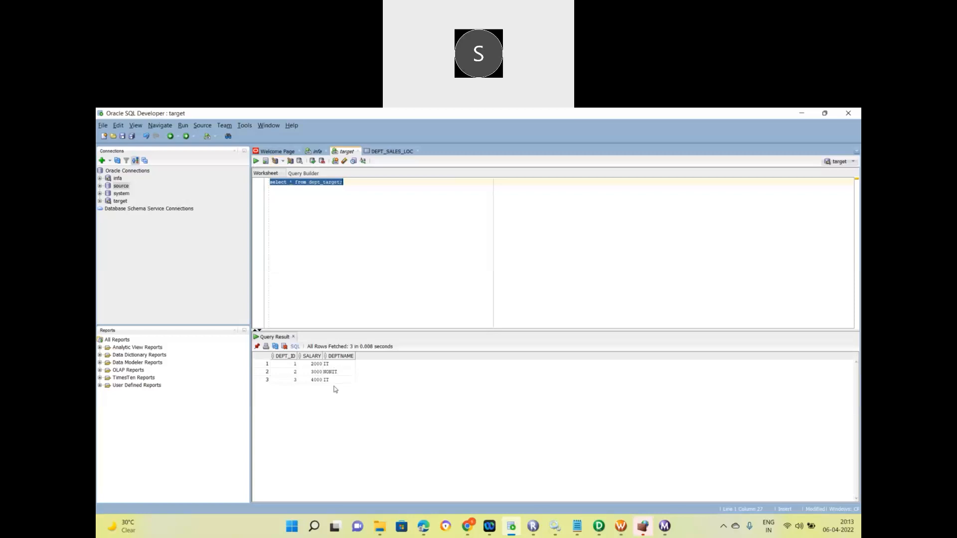
Close the DEPT_SALES_LOC worksheet and review the new fourth DEPT_SALES row in the infa worksheet.
{"action": "left_click", "coordinate": [417, 151]}
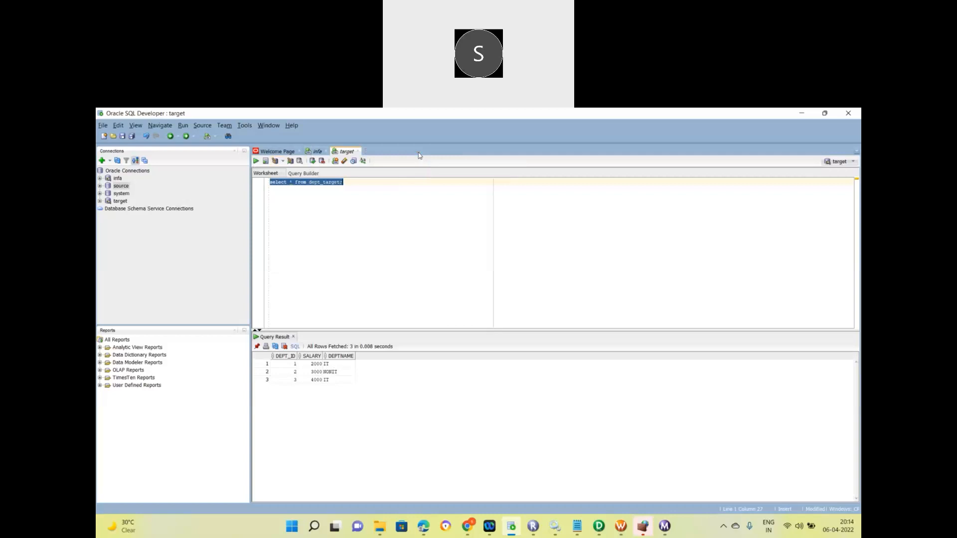
{"action": "left_click", "coordinate": [317, 151]}
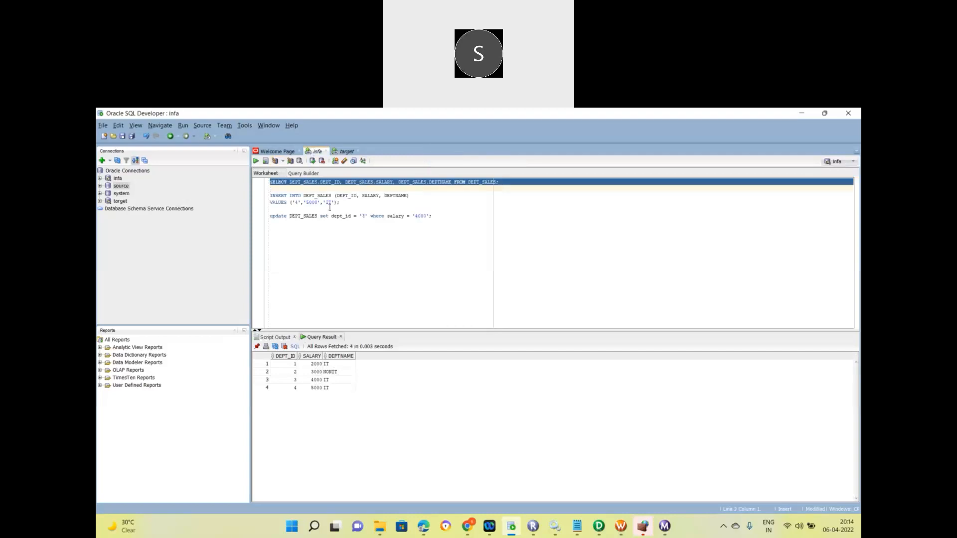
{"action": "left_click", "coordinate": [290, 388]}
{"action": "left_click", "coordinate": [344, 151]}
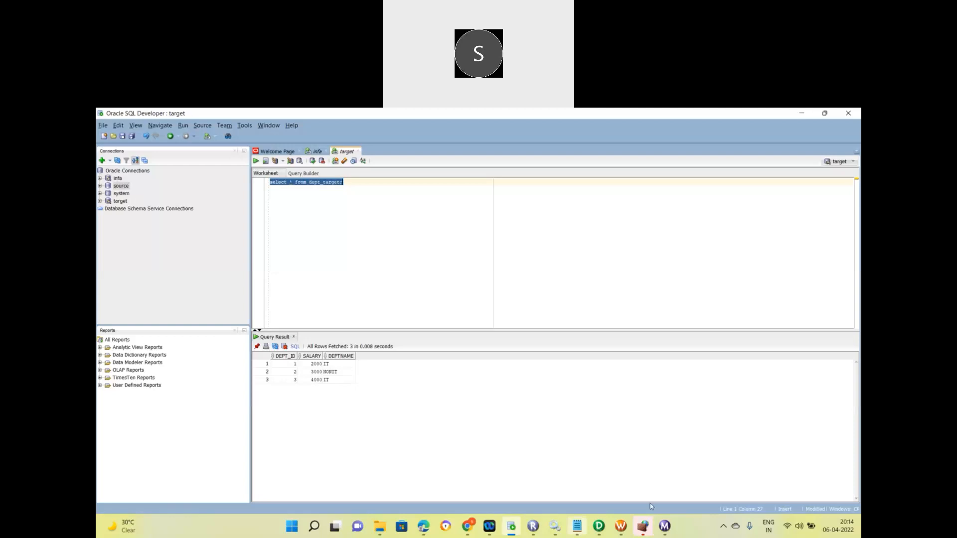
Start wf_s_m_Dept_Target again and view the new session's statistics: 4 rows applied, 0 rejected.
{"action": "left_click", "coordinate": [621, 526]}
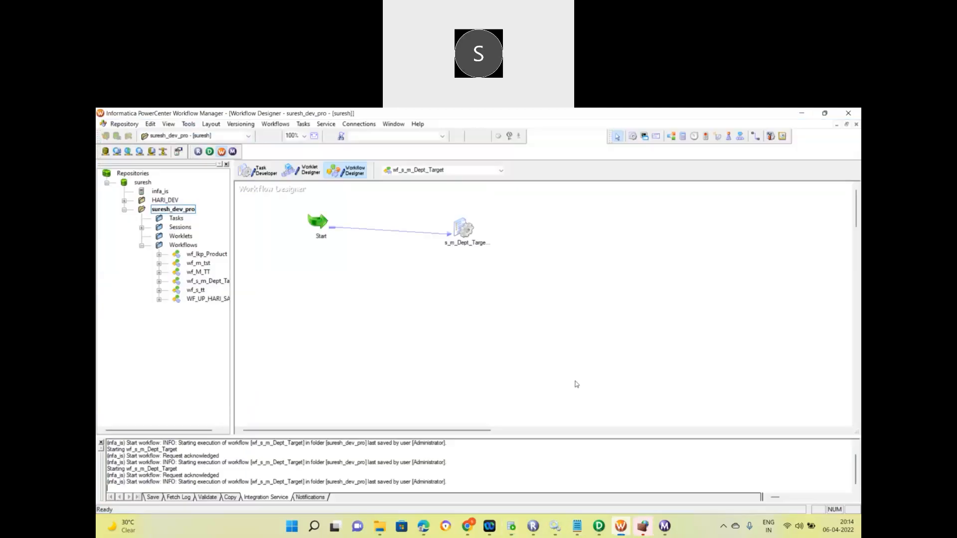
{"action": "right_click", "coordinate": [497, 291]}
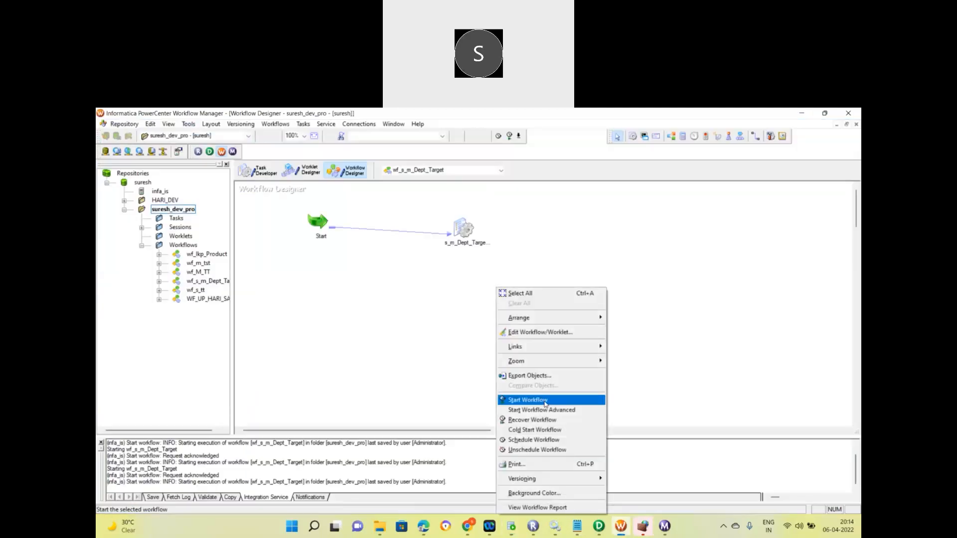
{"action": "left_click", "coordinate": [546, 402]}
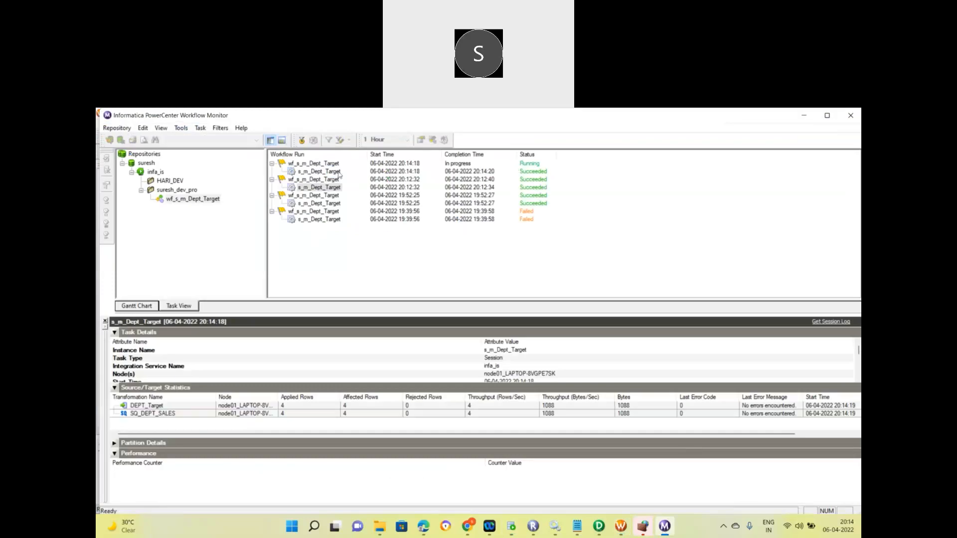
{"action": "left_click", "coordinate": [332, 172]}
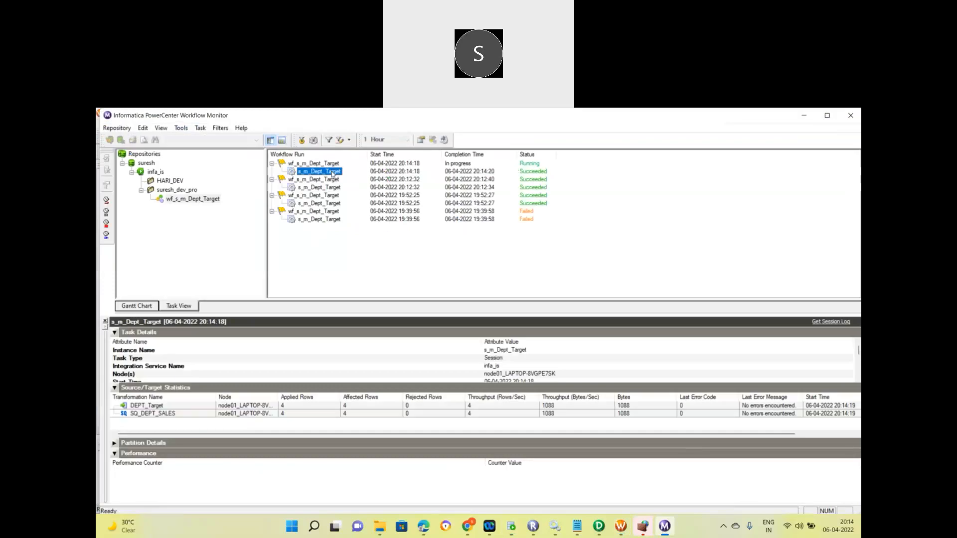
{"action": "left_click", "coordinate": [513, 532]}
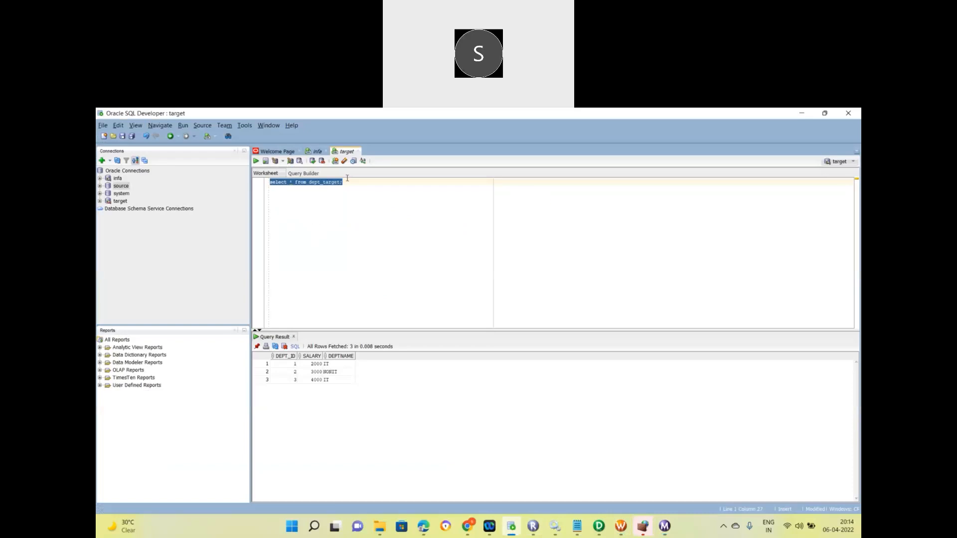
Rerun select * from dept_target;, now returning 7 rows including duplicates.
{"action": "left_click", "coordinate": [256, 161]}
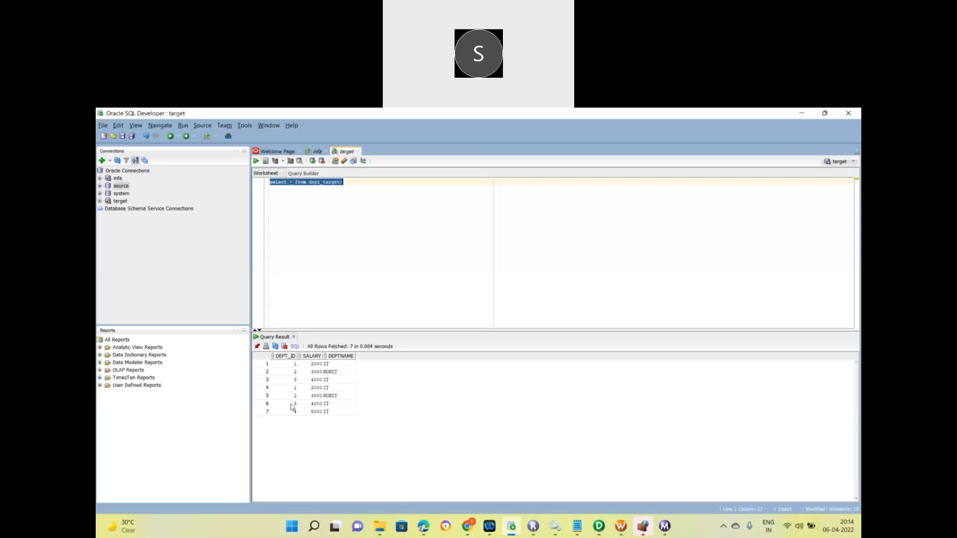
{"action": "left_click", "coordinate": [343, 223]}
Add a truncate statement for the copied dept_target table name and run it.
{"action": "key", "text": "Return"}
{"action": "type", "text": "truncate"}
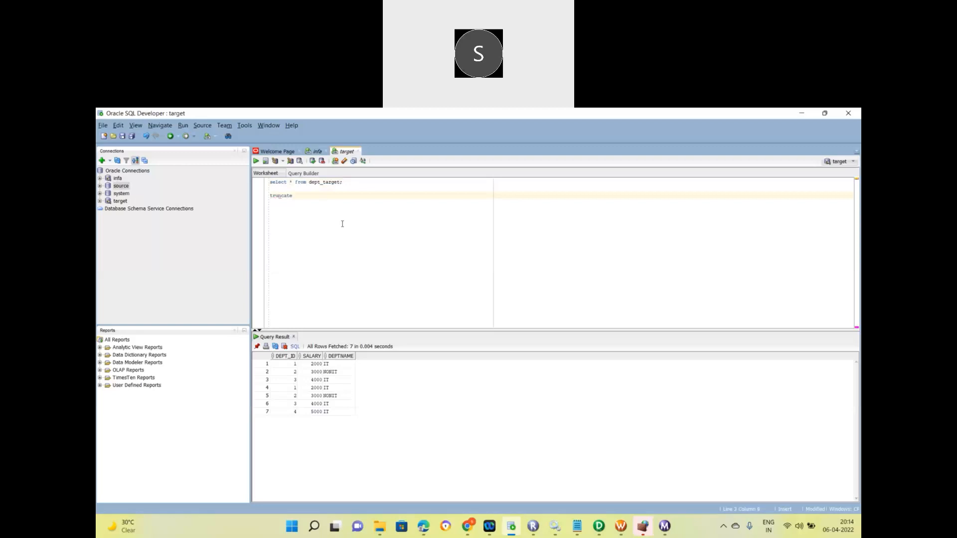
{"action": "double_click", "coordinate": [327, 183]}
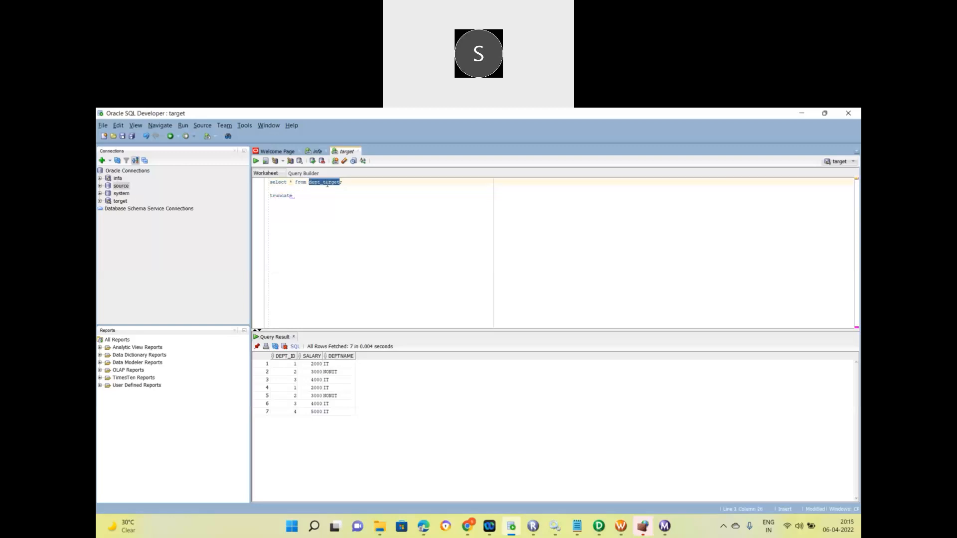
{"action": "key", "text": "ctrl+c"}
{"action": "left_click", "coordinate": [305, 196]}
{"action": "key", "text": "ctrl+v"}
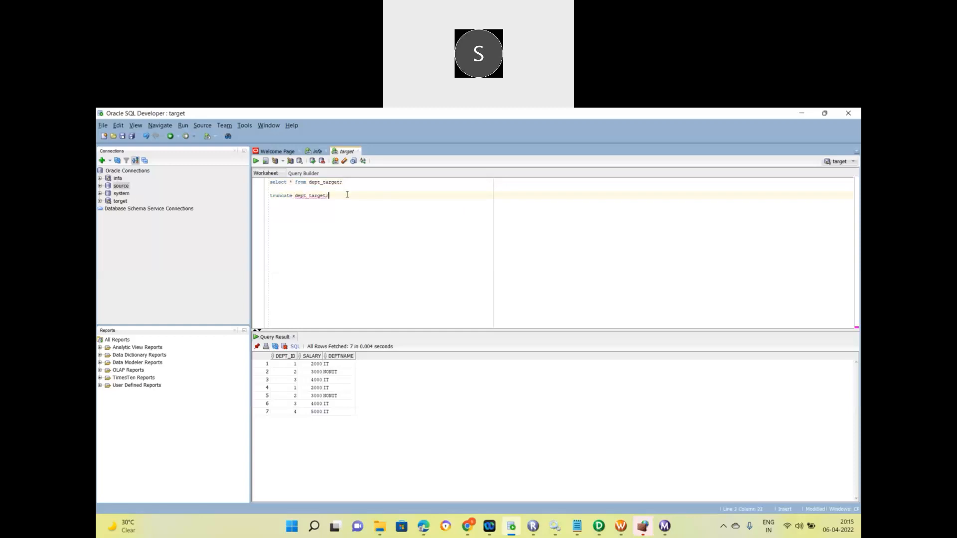
{"action": "key", "text": "shift+Left"}
{"action": "key", "text": "shift+Left"}
{"action": "key", "text": "shift+Left"}
{"action": "key", "text": "shift+Left"}
{"action": "key", "text": "shift+Left"}
{"action": "key", "text": "shift+Left"}
{"action": "key", "text": "shift+Left"}
{"action": "key", "text": "shift+Left"}
{"action": "key", "text": "shift+Left"}
{"action": "key", "text": "shift+Left"}
{"action": "key", "text": "shift+Left"}
{"action": "key", "text": "shift+Left"}
{"action": "key", "text": "shift+Left"}
{"action": "key", "text": "shift+Left"}
{"action": "key", "text": "shift+Left"}
{"action": "key", "text": "shift+Left"}
{"action": "key", "text": "shift+Left"}
{"action": "key", "text": "shift+Left"}
{"action": "key", "text": "shift+Left"}
{"action": "key", "text": "shift+Left"}
{"action": "key", "text": "shift+Left"}
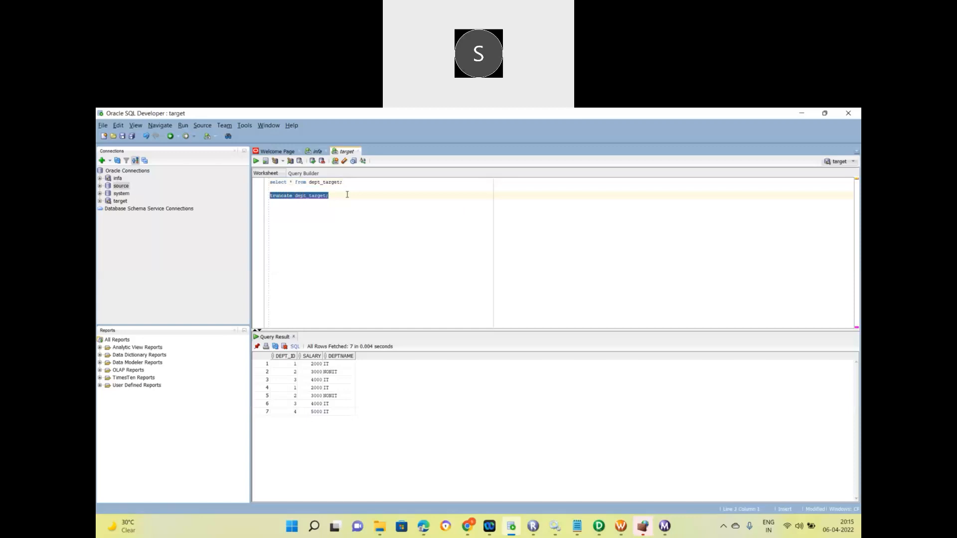
{"action": "left_click", "coordinate": [255, 161]}
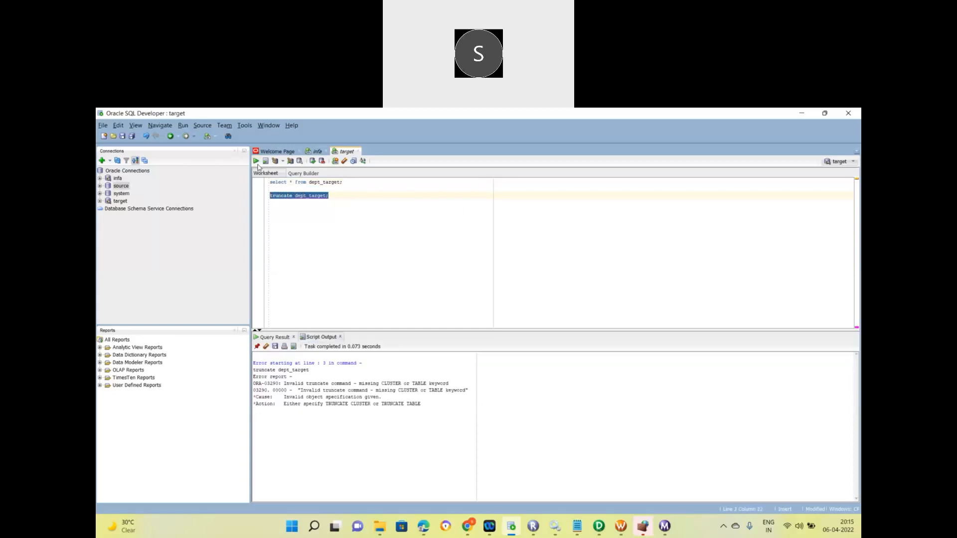
Correct it to 'truncate table dept_target;', run and commit, then confirm the query returns 0 rows.
{"action": "left_click", "coordinate": [294, 196]}
{"action": "type", "text": "table"}
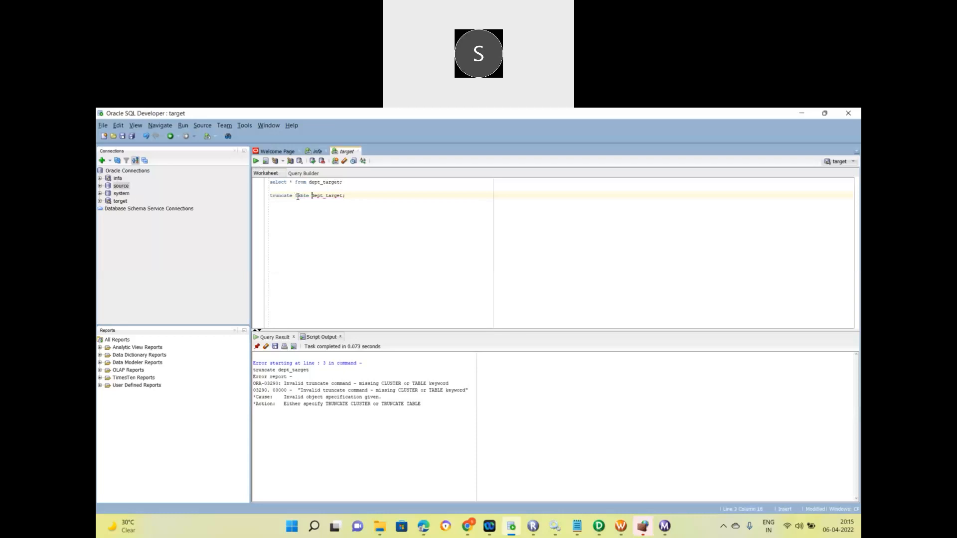
{"action": "triple_click", "coordinate": [300, 198]}
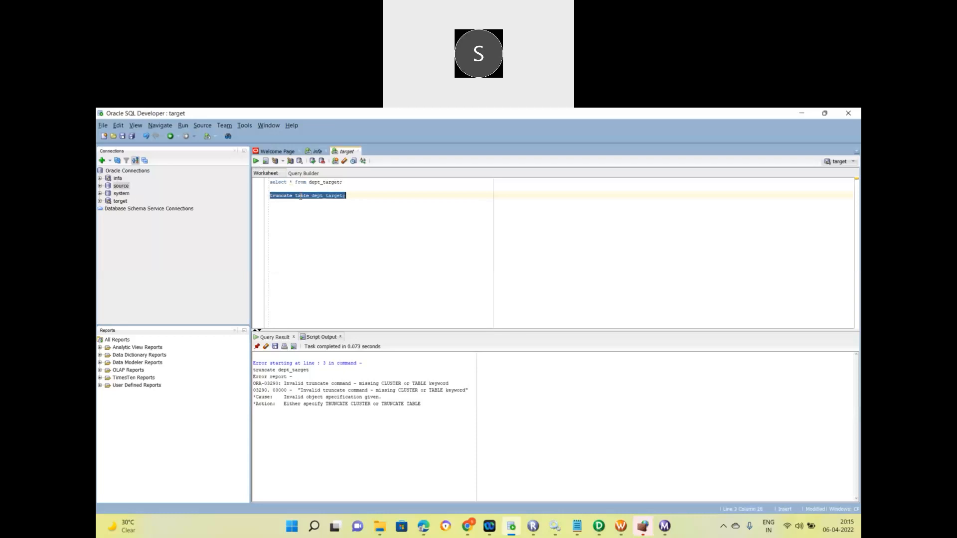
{"action": "left_click", "coordinate": [256, 161]}
{"action": "left_click", "coordinate": [312, 161]}
{"action": "triple_click", "coordinate": [299, 181]}
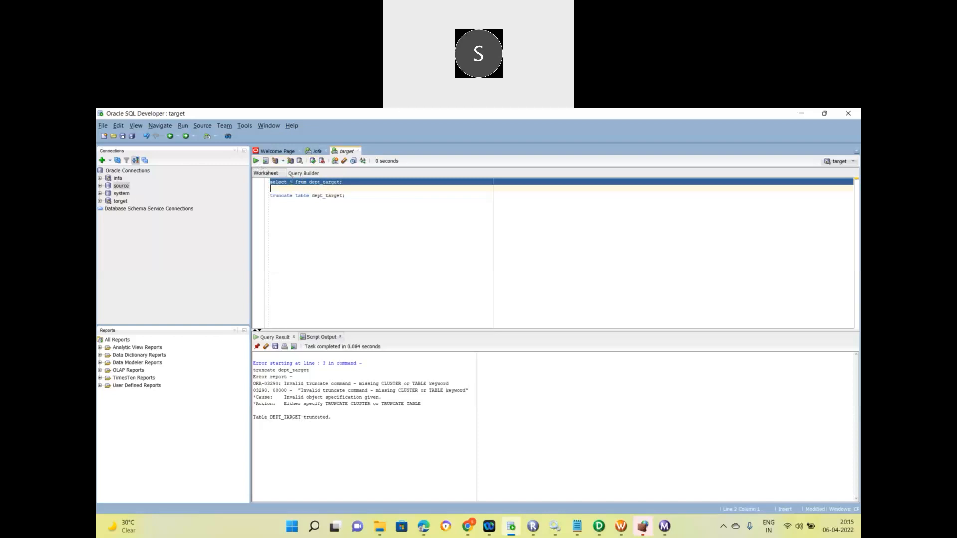
{"action": "left_click", "coordinate": [256, 162]}
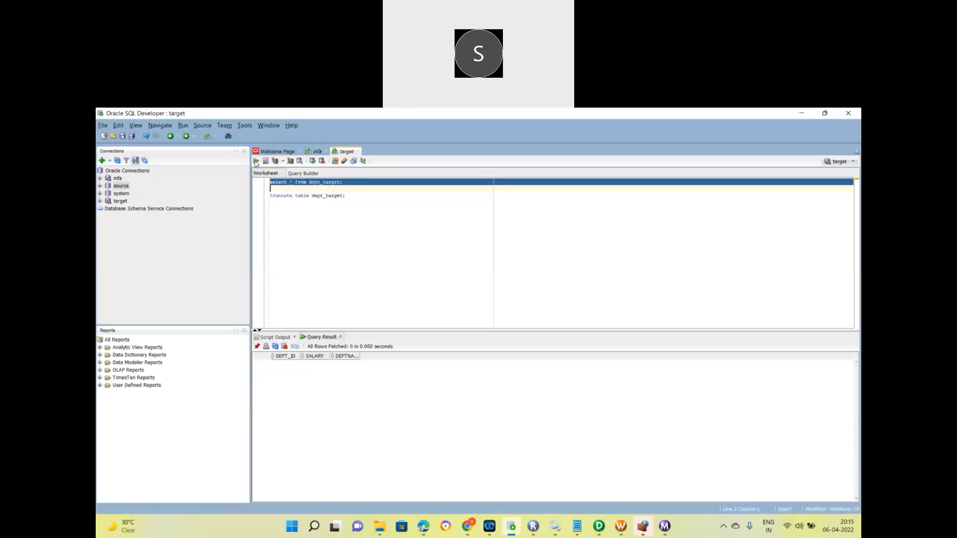
Start the wf_s_m_Dept_Target workflow again from the Workflow Manager canvas.
{"action": "left_click", "coordinate": [620, 527]}
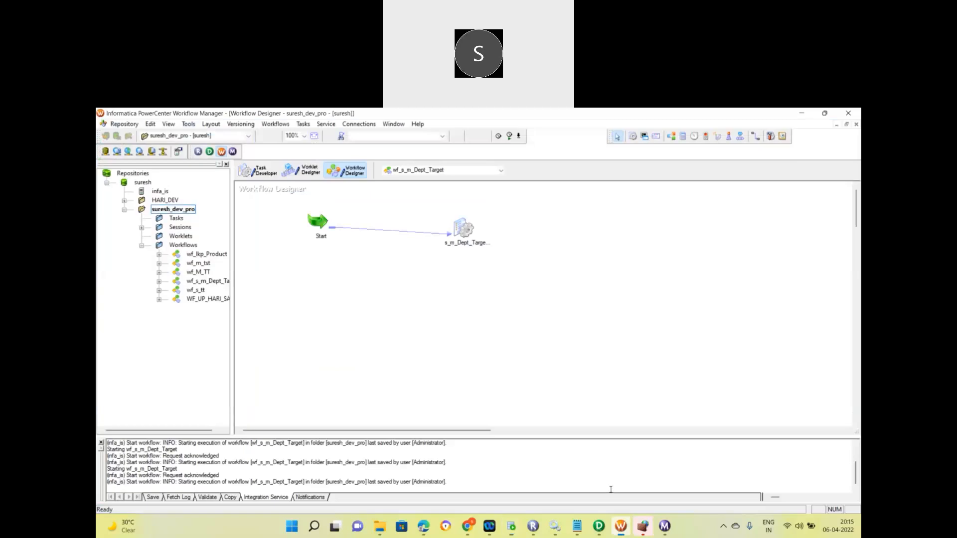
{"action": "right_click", "coordinate": [499, 297]}
{"action": "left_click", "coordinate": [519, 398]}
In Workflow Monitor, confirm the latest s_m_Dept_Target run loaded 4 rows into DEPT_Target with 0 rejected.
{"action": "left_click", "coordinate": [663, 527]}
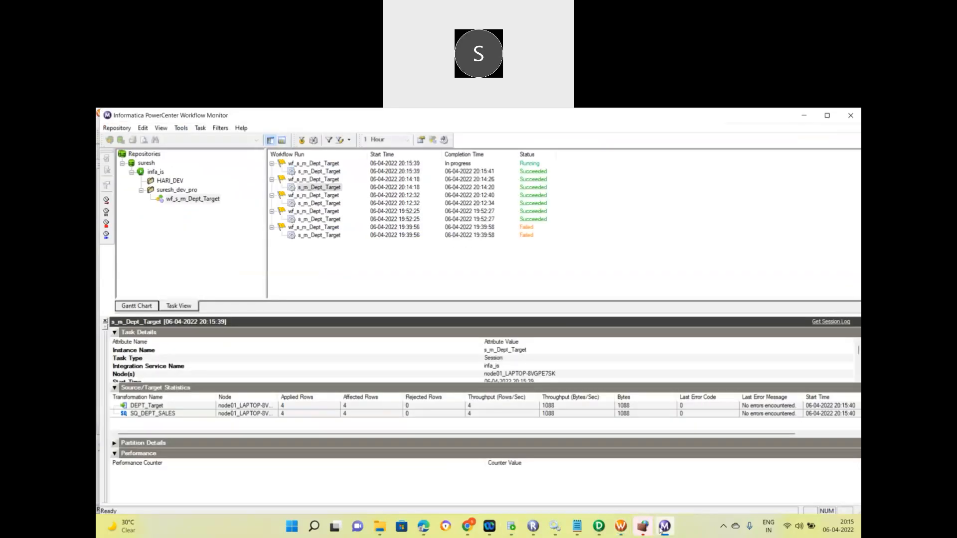
{"action": "left_click", "coordinate": [334, 173]}
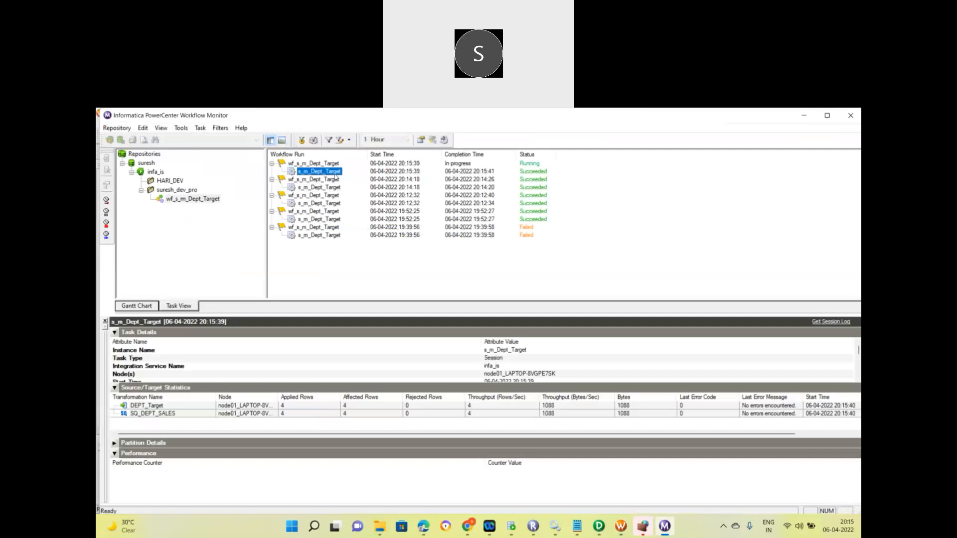
{"action": "left_click", "coordinate": [297, 406]}
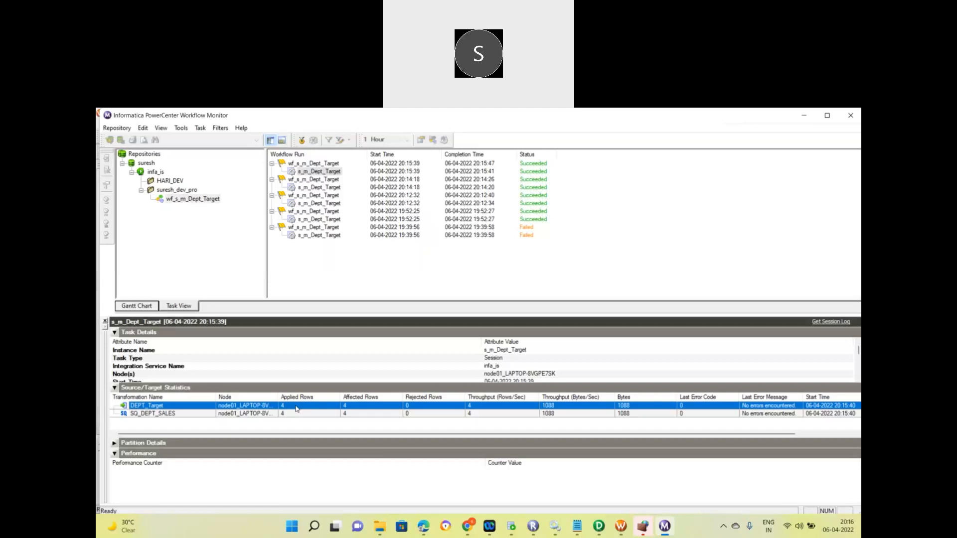
{"action": "left_click_drag", "start_coordinate": [278, 398], "coordinate": [350, 403]}
{"action": "mouse_move", "coordinate": [509, 532]}
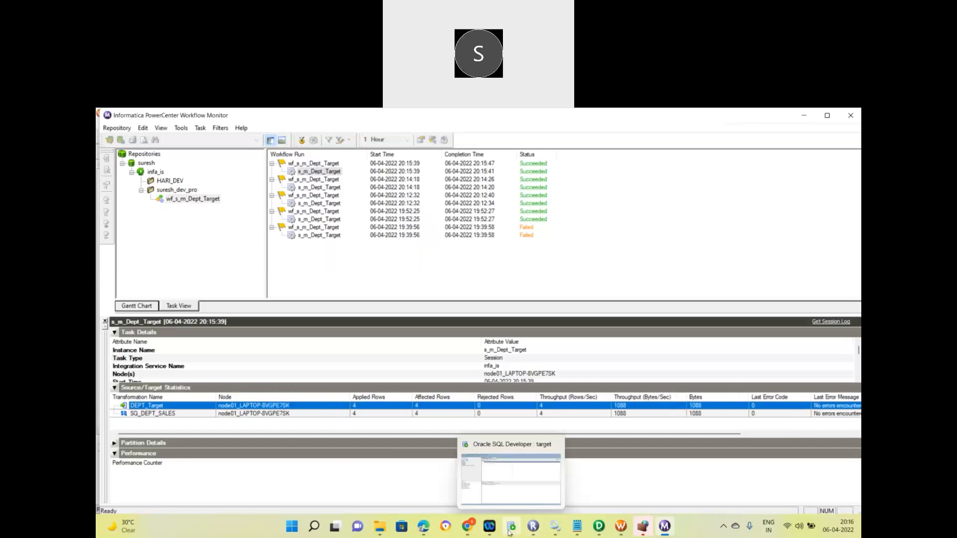
Re-run 'select * from dept_target;' in SQL Developer to confirm 4 rows without duplicates.
{"action": "left_click", "coordinate": [505, 499]}
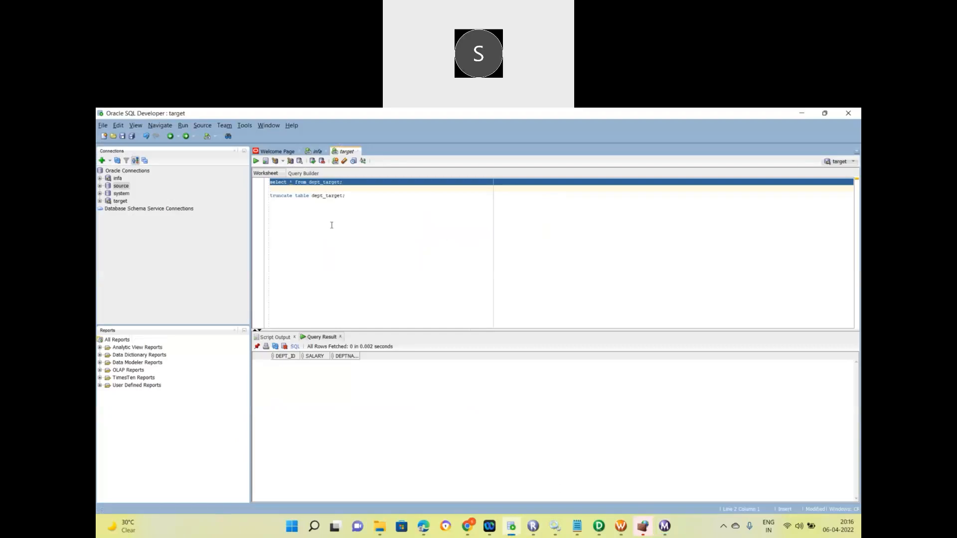
{"action": "left_click", "coordinate": [256, 161]}
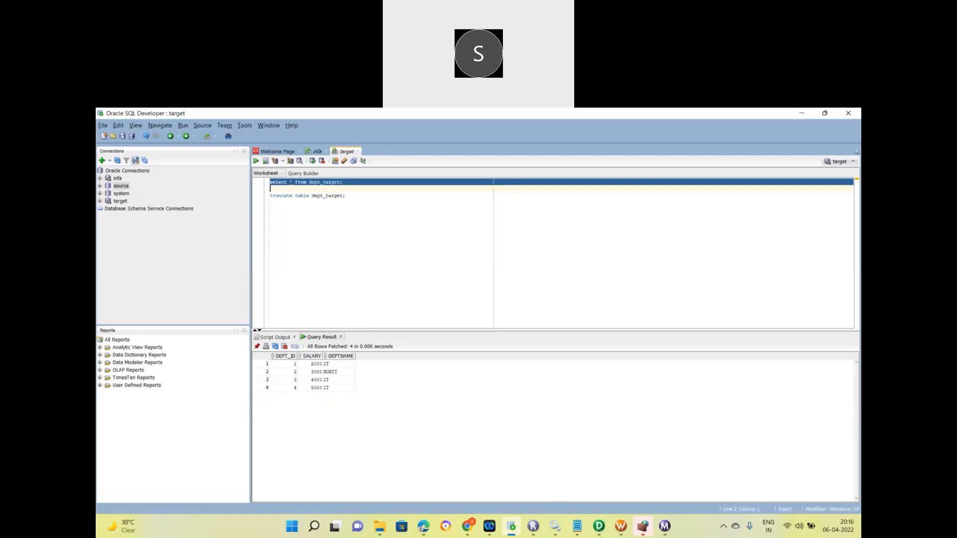
{"action": "left_click", "coordinate": [623, 532]}
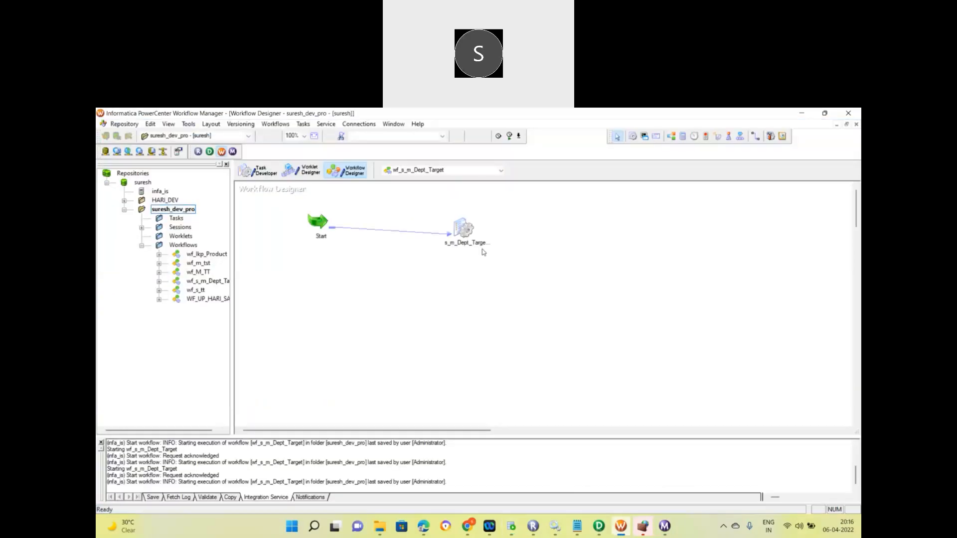
Change the DEPT_Target target load type from Bulk to Normal in the s_m_Dept_Target session.
{"action": "double_click", "coordinate": [469, 232]}
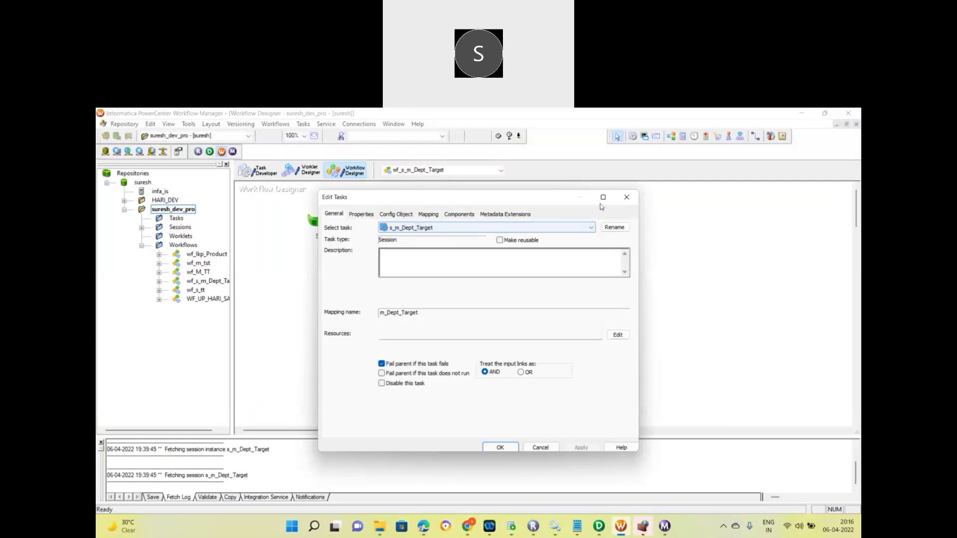
{"action": "left_click", "coordinate": [603, 197]}
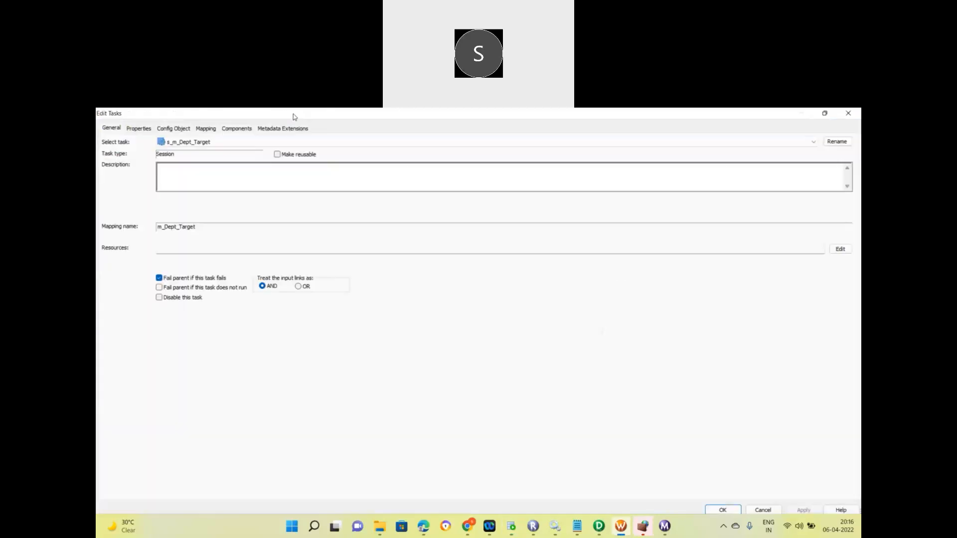
{"action": "left_click", "coordinate": [206, 129]}
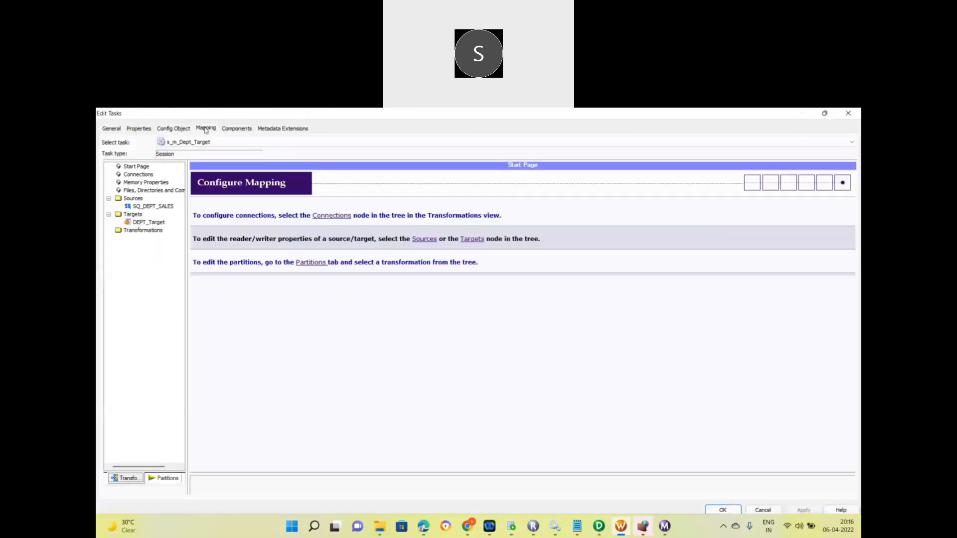
{"action": "left_click", "coordinate": [148, 223]}
{"action": "left_click", "coordinate": [194, 280]}
{"action": "left_click", "coordinate": [453, 323]}
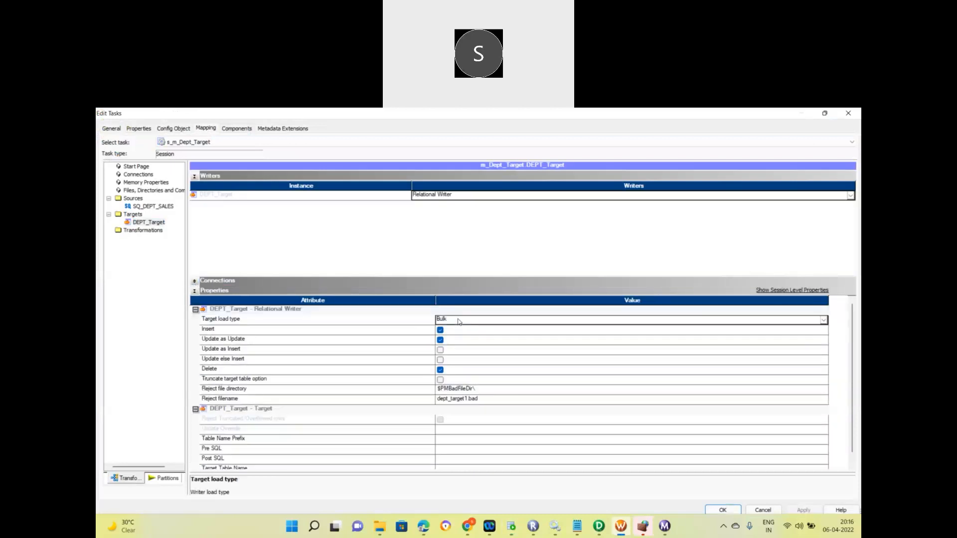
{"action": "left_click", "coordinate": [453, 323]}
{"action": "left_click", "coordinate": [449, 331]}
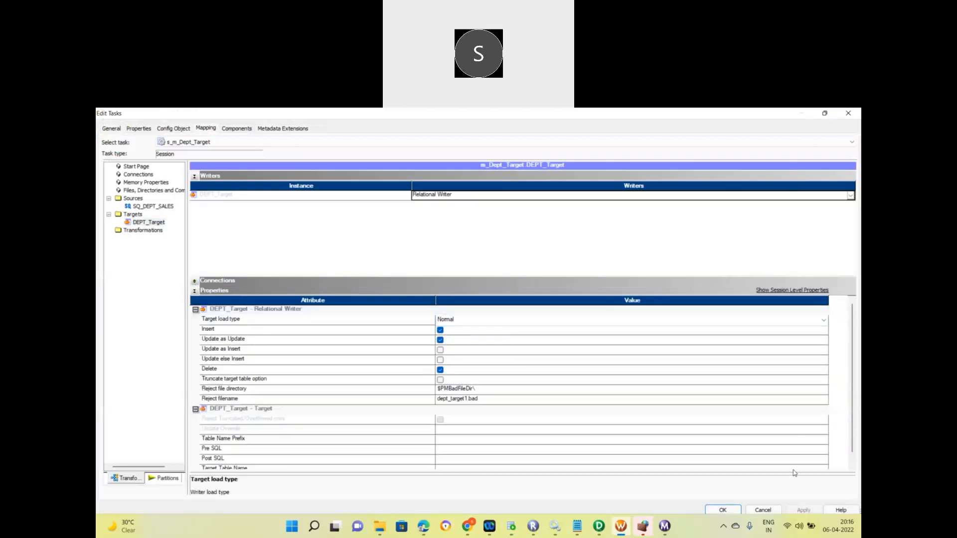
Review the DEPT_Target Pre SQL and Post SQL property values.
{"action": "left_click", "coordinate": [601, 459]}
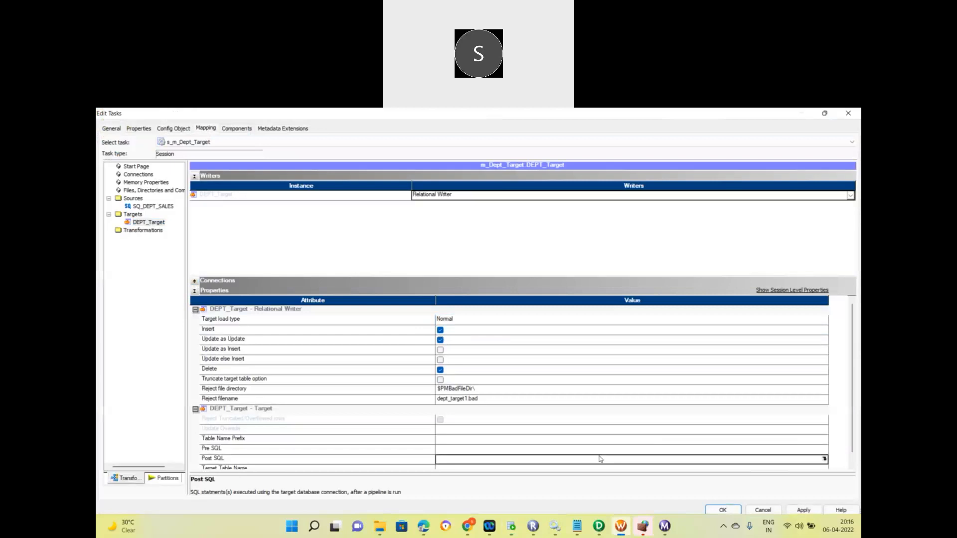
{"action": "left_click", "coordinate": [529, 449]}
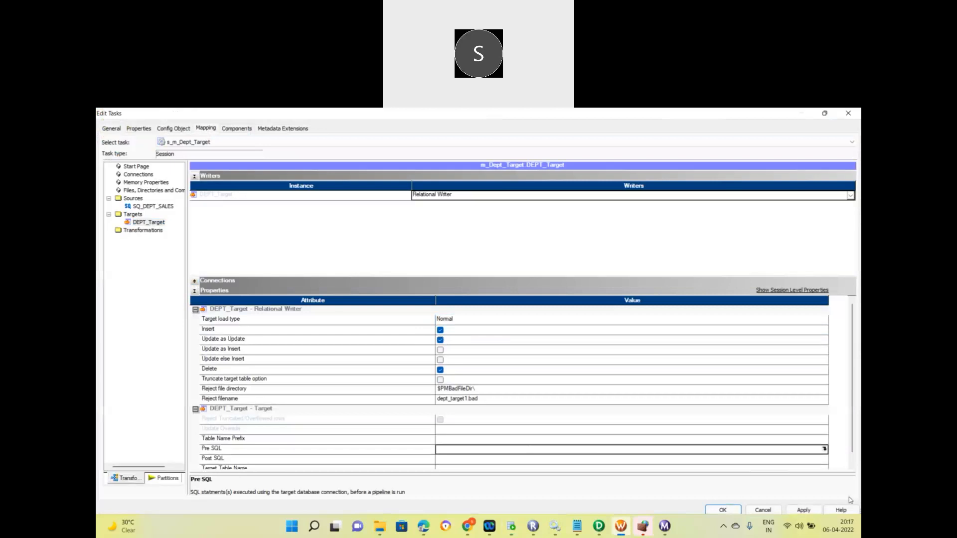
{"action": "left_click", "coordinate": [852, 465]}
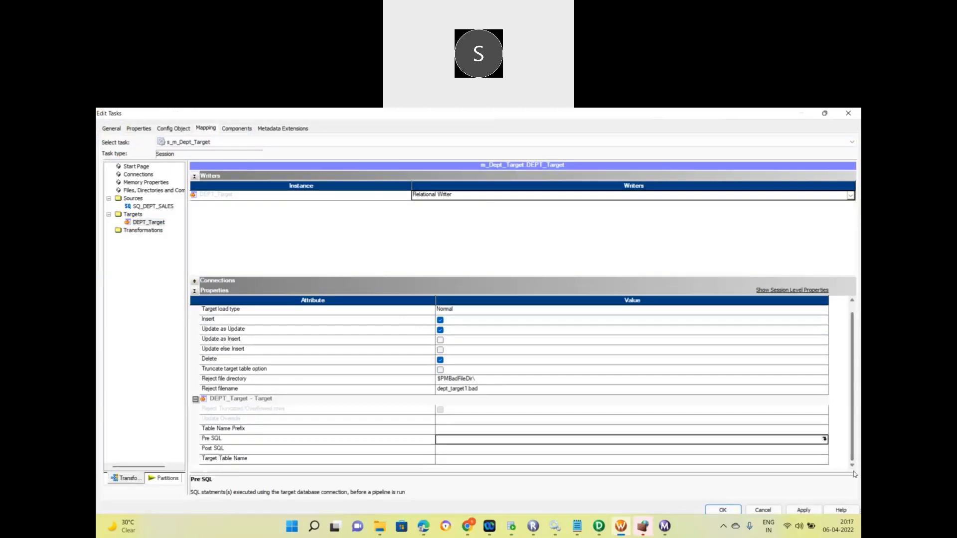
{"action": "left_click", "coordinate": [511, 453]}
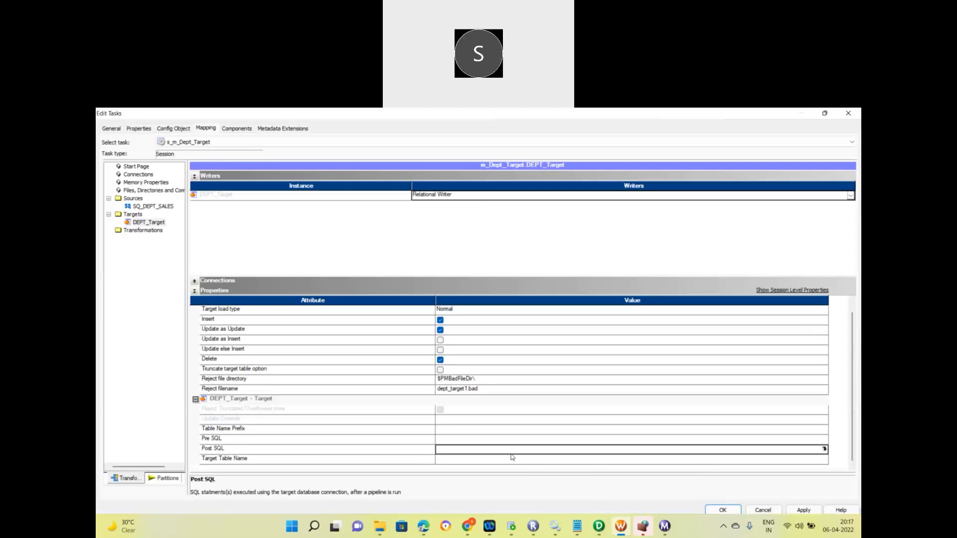